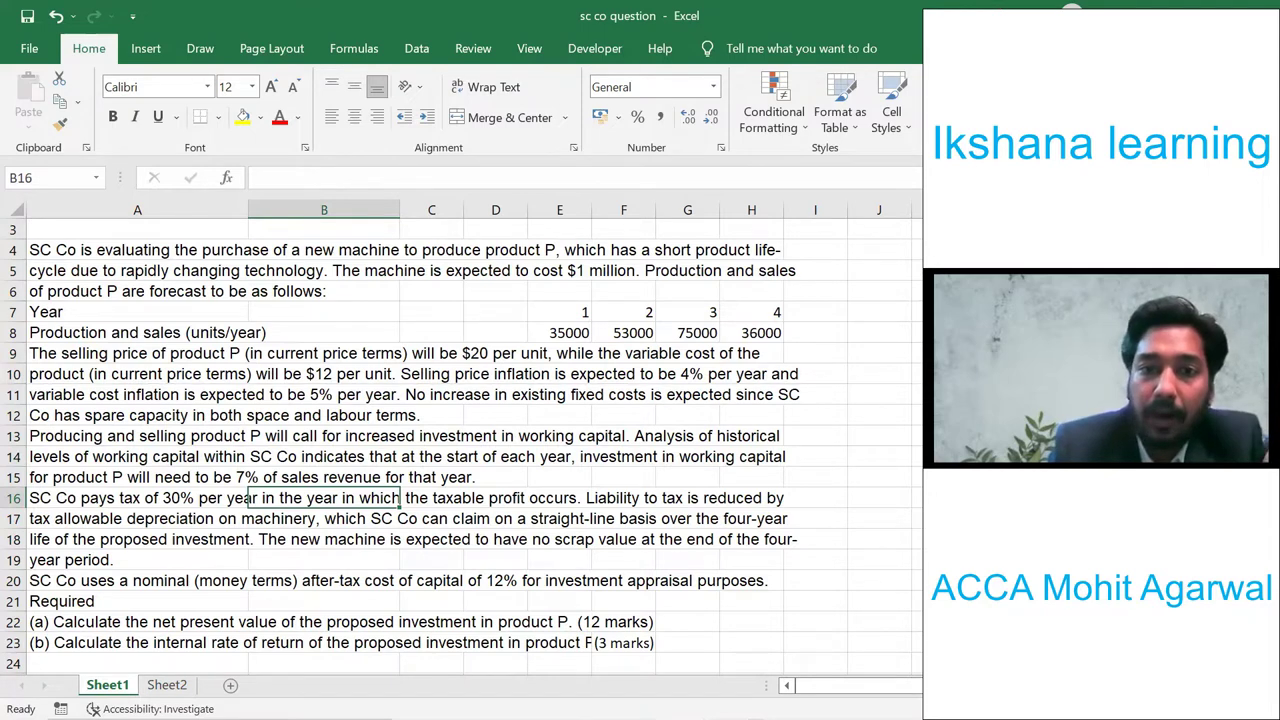
# - Review the question's tax rate, straight-line tax depreciation and scrap value terms in rows 16 to 19
pyautogui.click(137, 498)
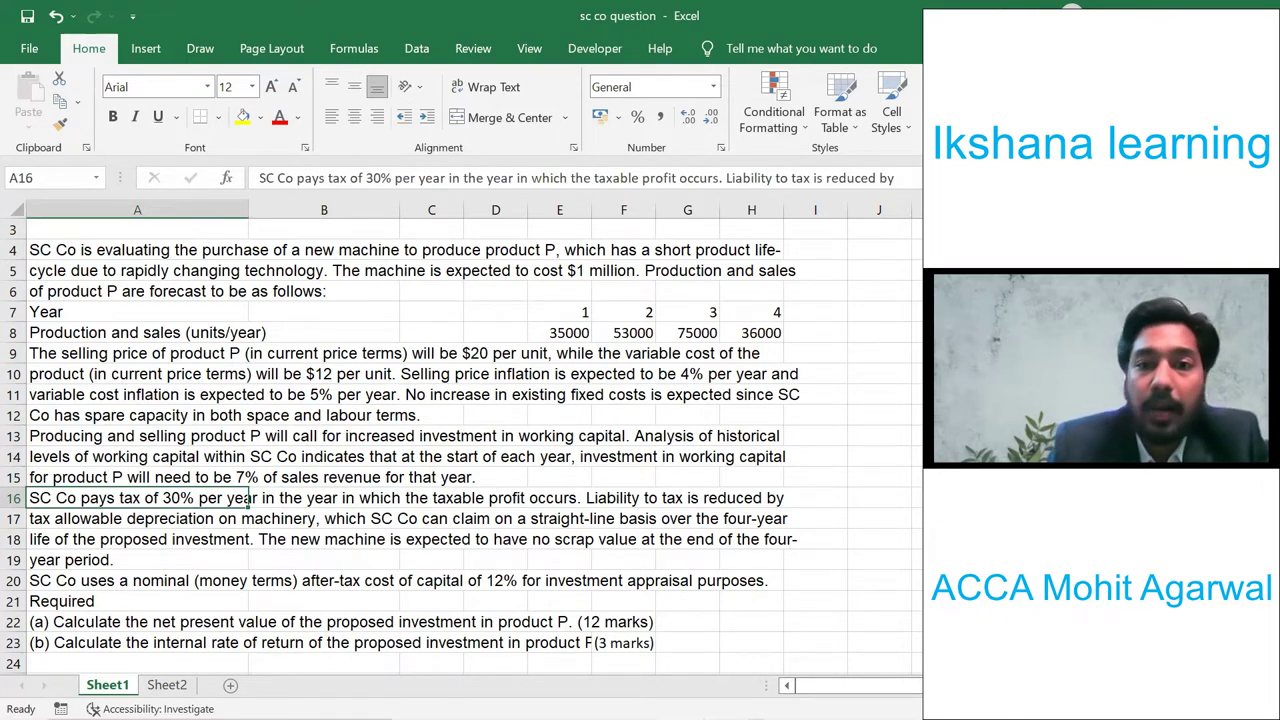
pyautogui.press('Down')
pyautogui.press('Right')
pyautogui.press('Right')
pyautogui.press('Right')
pyautogui.press('Right')
pyautogui.press('Right')
pyautogui.press('Right')
pyautogui.press('Down')
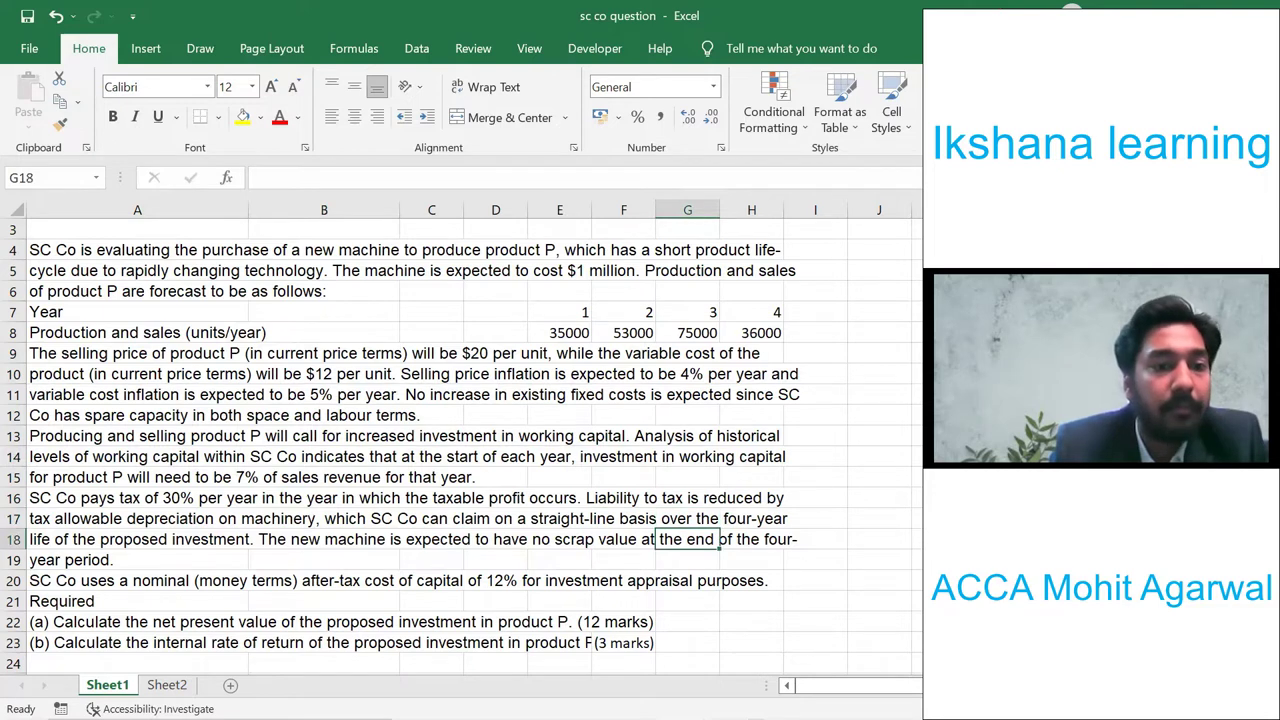
pyautogui.press('Left')
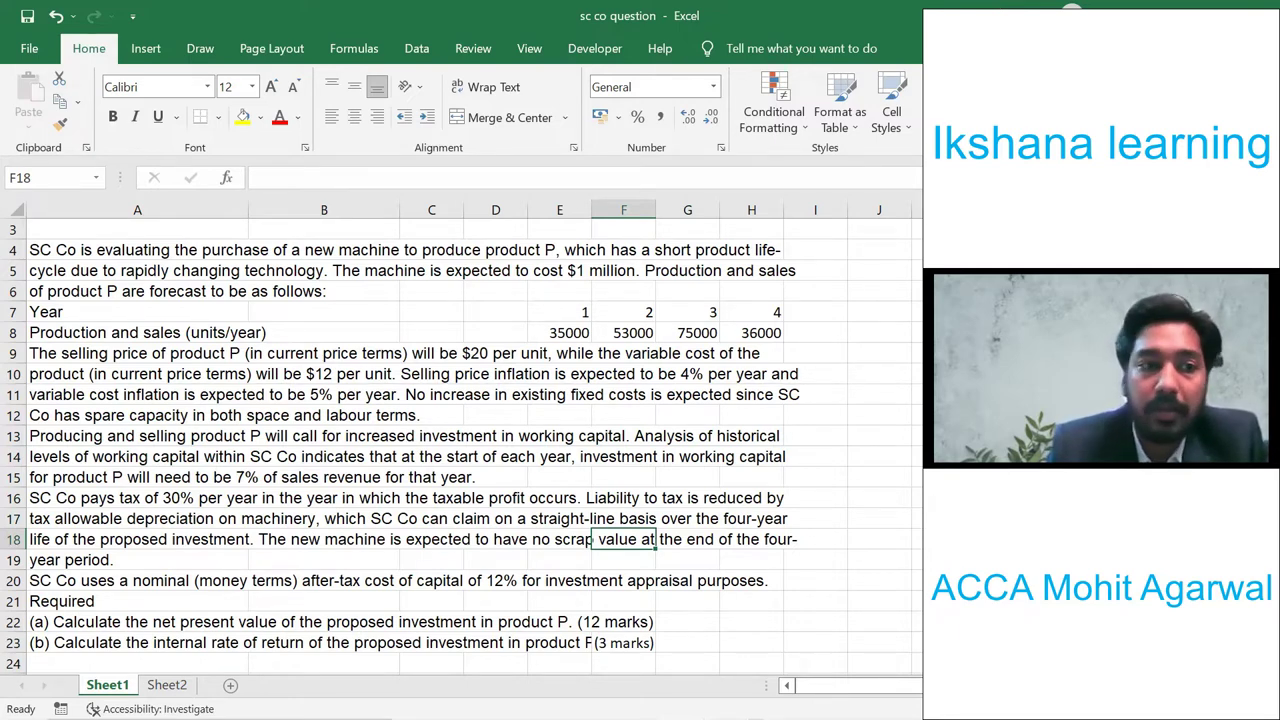
pyautogui.press('Down')
pyautogui.press('Down')
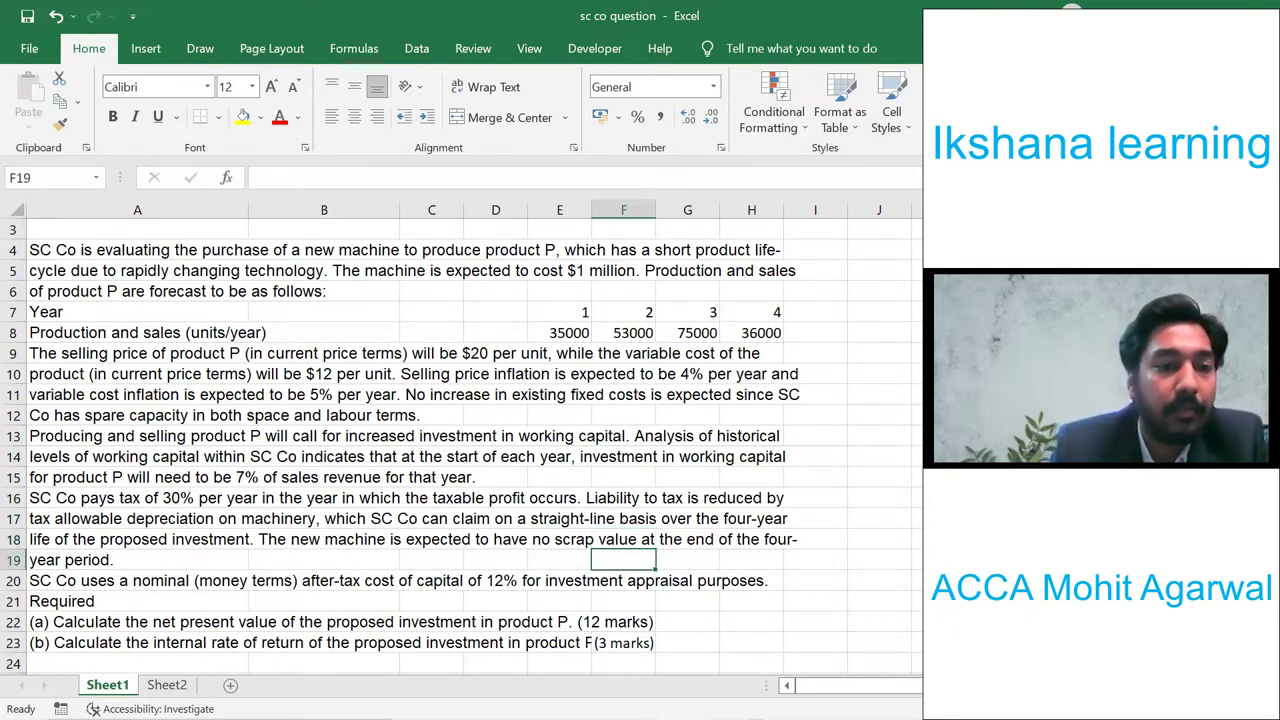
# - Read the cost of capital and the two requirements, net present value and internal rate of return
pyautogui.press('Left')
pyautogui.press('Left')
pyautogui.press('Down')
pyautogui.press('Down')
pyautogui.press('Down')
pyautogui.press('Right')
pyautogui.press('Right')
pyautogui.press('Up')
pyautogui.press('Down')
pyautogui.press('Up')
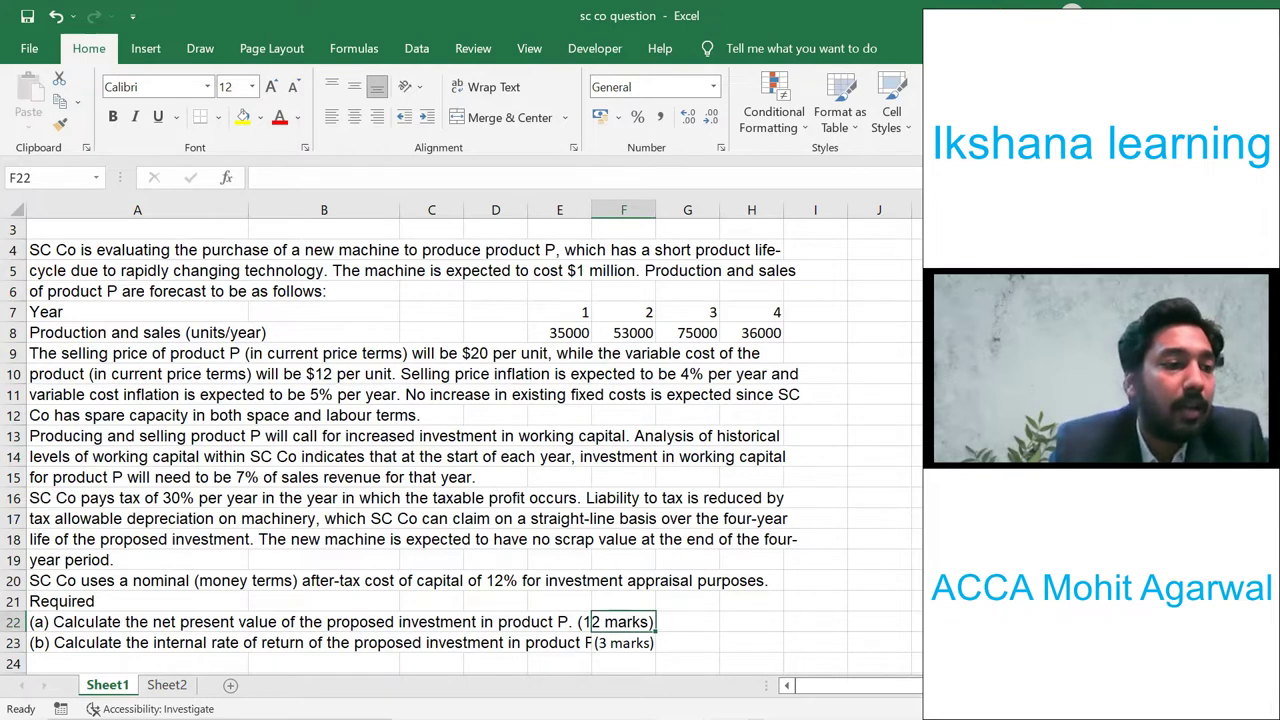
pyautogui.press('Left')
pyautogui.press('Left')
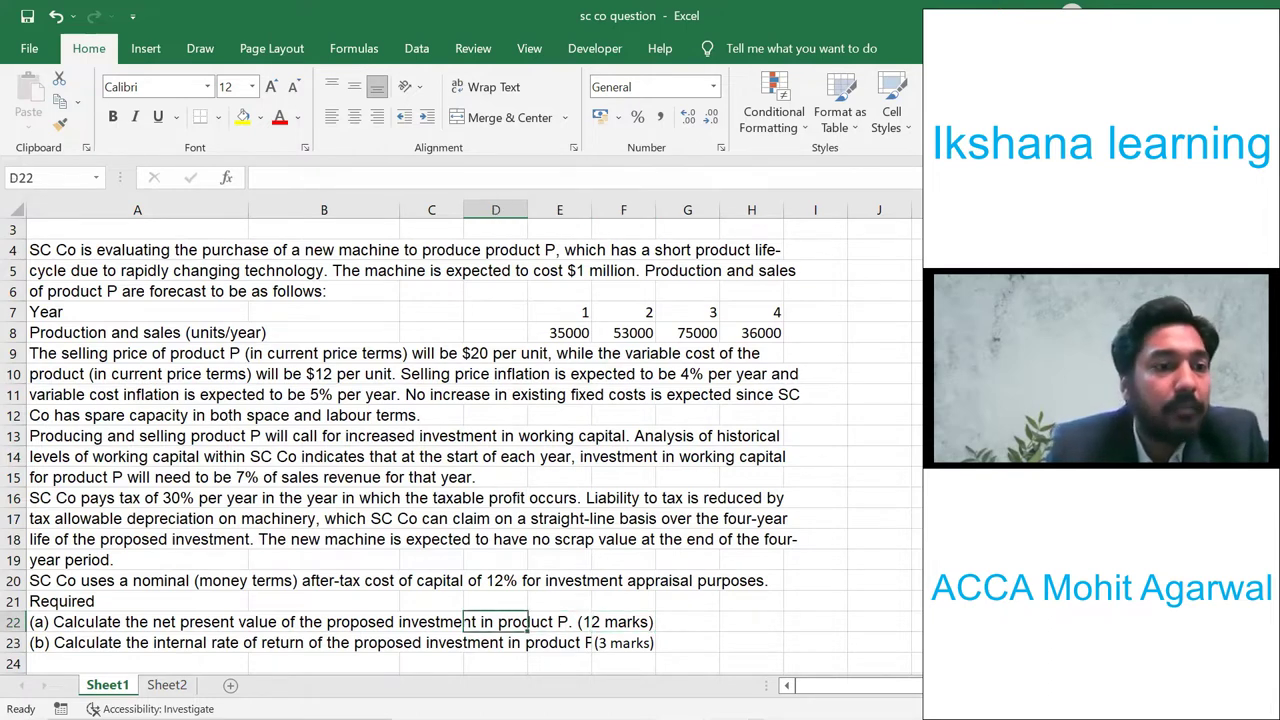
# - Go back over the machine cost and the yearly production and sales forecast near the start of the question
pyautogui.press('Up')
pyautogui.press('Up')
pyautogui.press('Up')
pyautogui.press('Up')
pyautogui.press('Up')
pyautogui.press('Up')
pyautogui.press('Up')
pyautogui.press('Up')
pyautogui.press('Up')
pyautogui.press('Up')
pyautogui.press('Up')
pyautogui.press('Up')
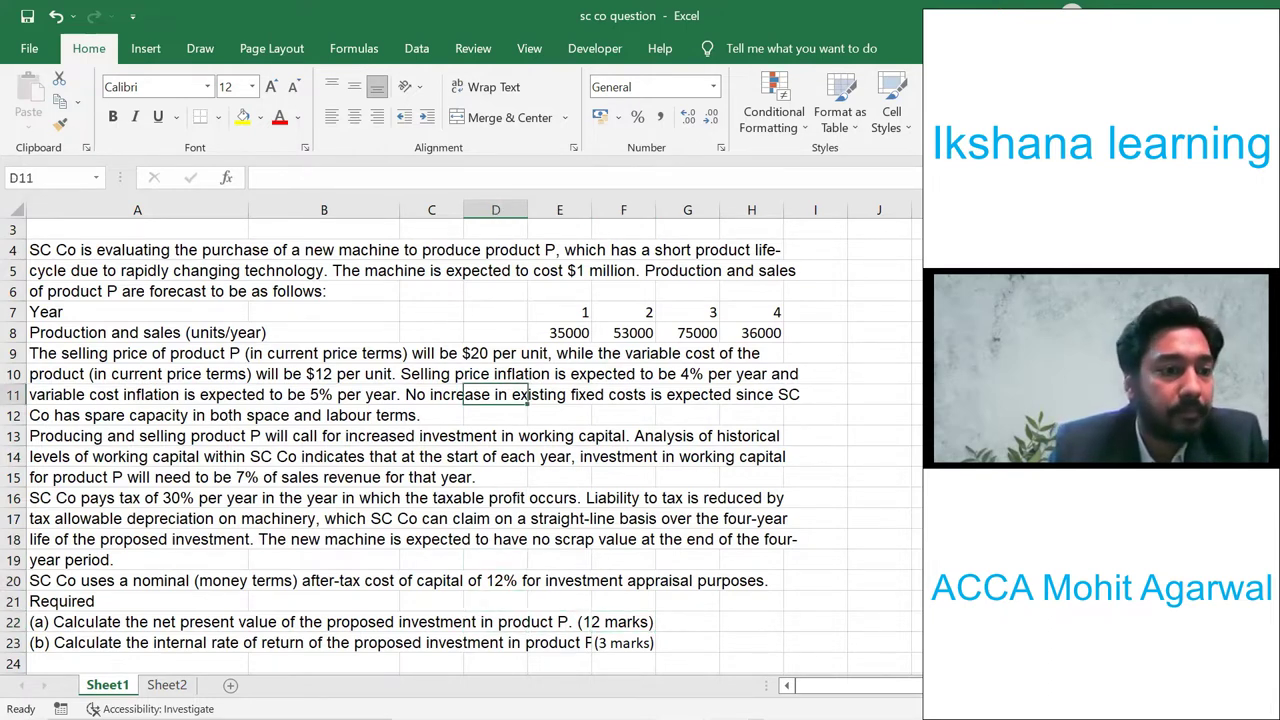
pyautogui.press('Up')
pyautogui.press('Up')
pyautogui.press('Up')
pyautogui.press('Up')
pyautogui.press('Left')
pyautogui.press('Left')
pyautogui.press('Left')
pyautogui.press('Up')
pyautogui.press('Up')
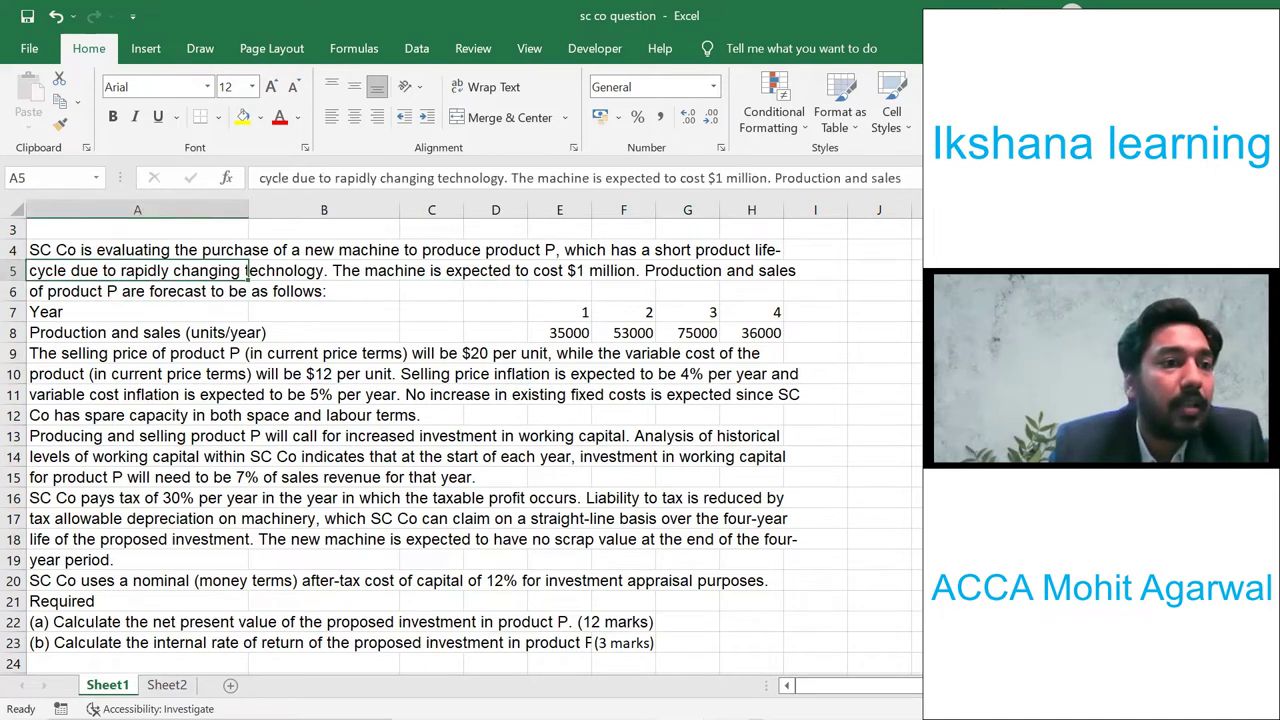
pyautogui.press('Down')
pyautogui.press('Down')
pyautogui.press('Down')
pyautogui.press('Down')
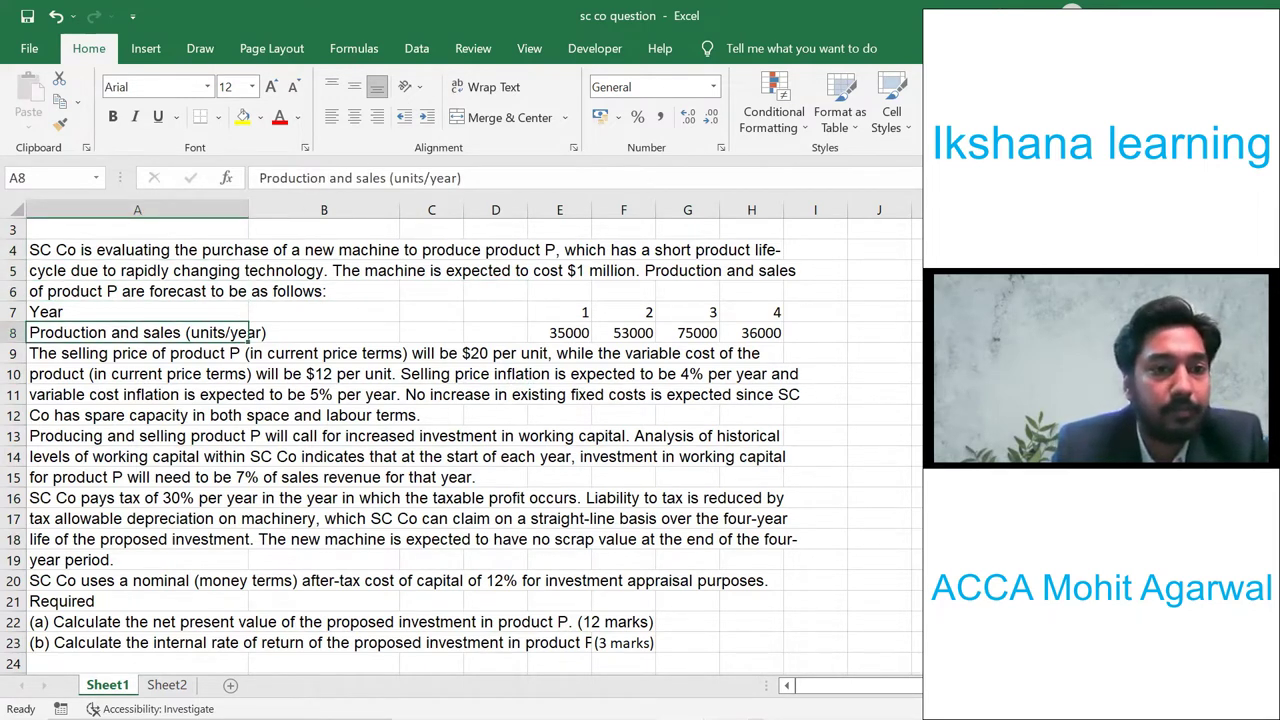
# - Create a new blank workbook and enter the heading "sol." in A1
pyautogui.hotkey('ctrl', 'n')
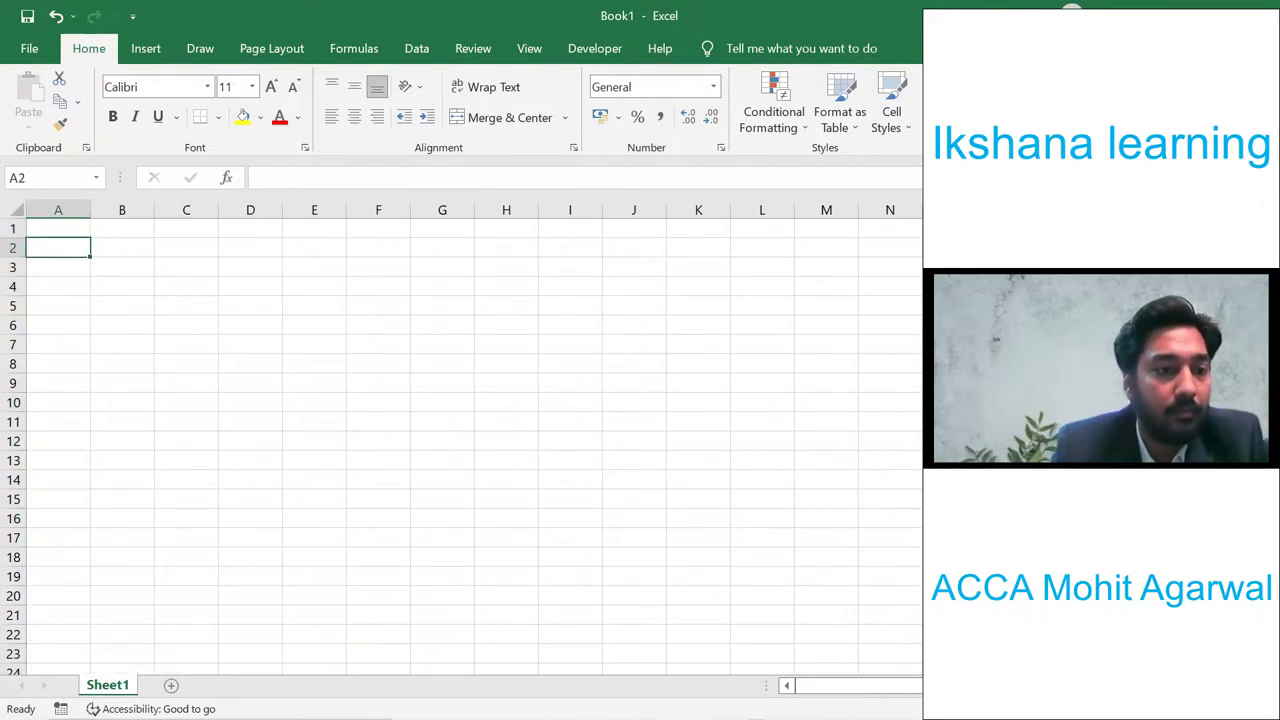
pyautogui.write('sol.')
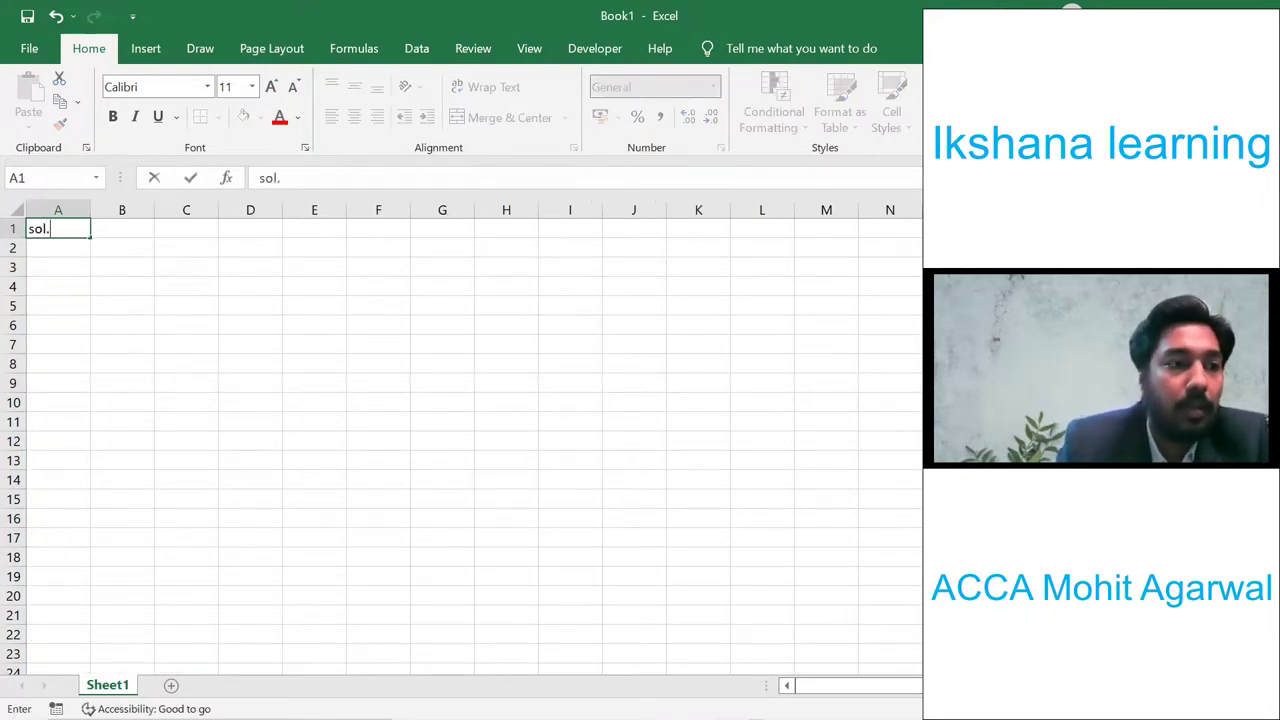
pyautogui.press('Return')
pyautogui.press('Down')
pyautogui.press('Right')
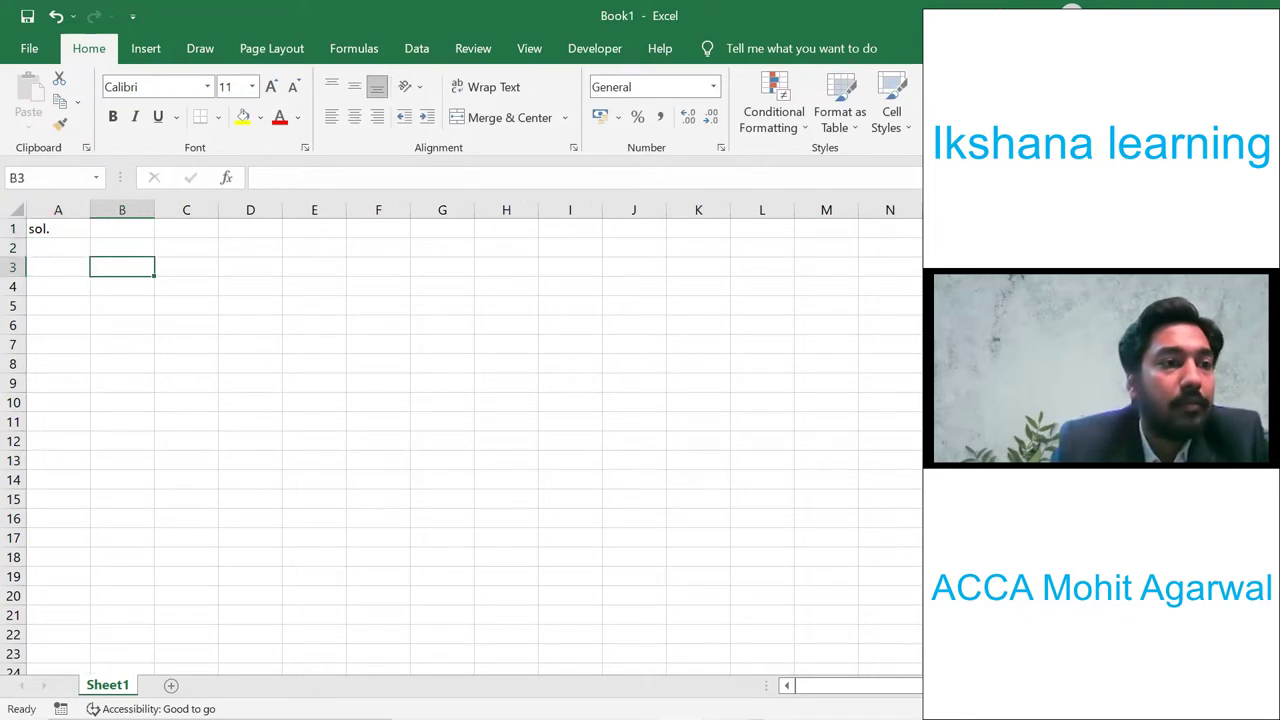
# - Enter "$000" in B2 and copy it across D2:H2 as column headings
pyautogui.press('Up')
pyautogui.write('$000')
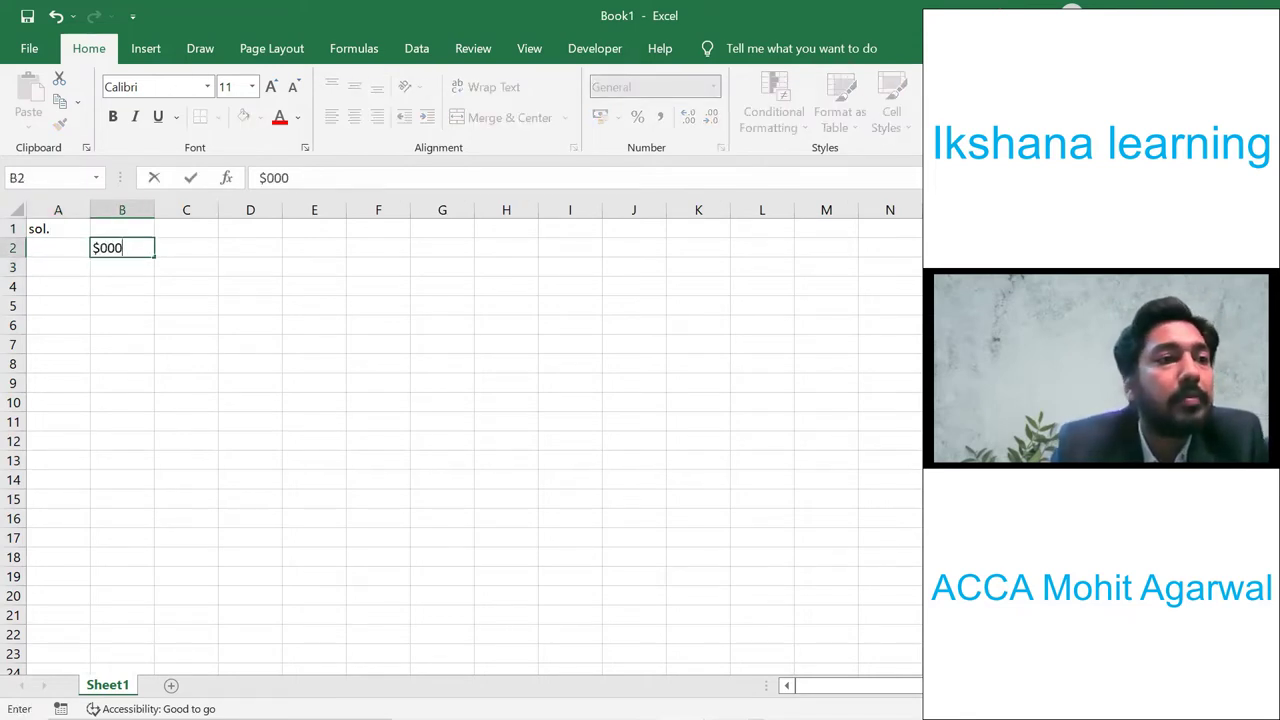
pyautogui.press('Return')
pyautogui.press('Up')
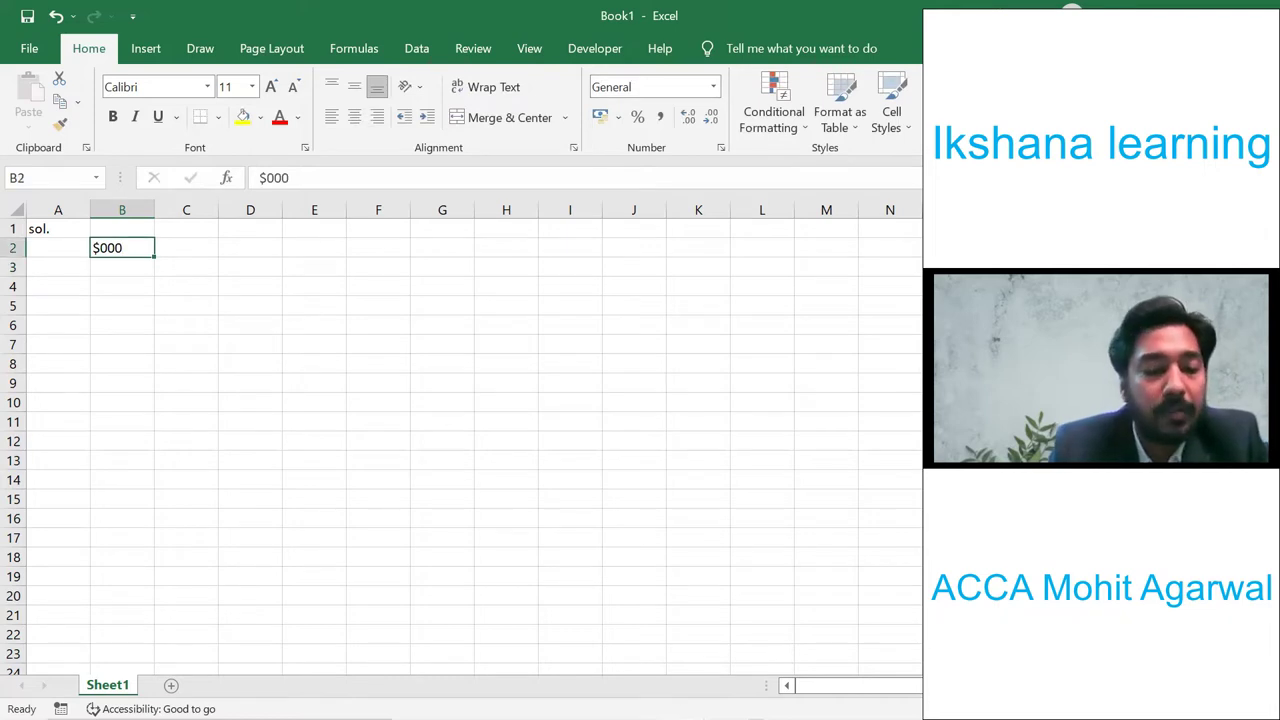
pyautogui.hotkey('ctrl', 'c')
pyautogui.press('Right')
pyautogui.press('Right')
pyautogui.hotkey('shift', 'Right')
pyautogui.hotkey('shift', 'Right')
pyautogui.hotkey('shift', 'Right')
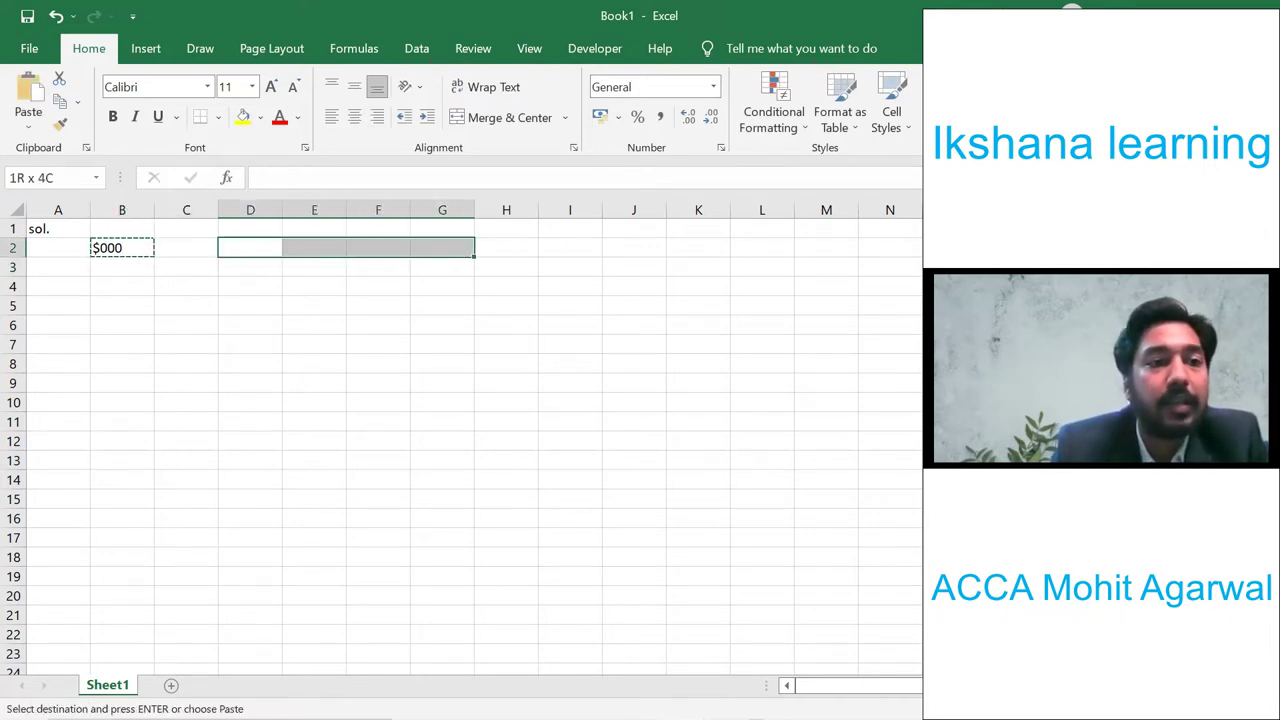
pyautogui.hotkey('shift', 'Right')
pyautogui.hotkey('ctrl', 'v')
pyautogui.press('Down')
pyautogui.press('Left')
pyautogui.press('Left')
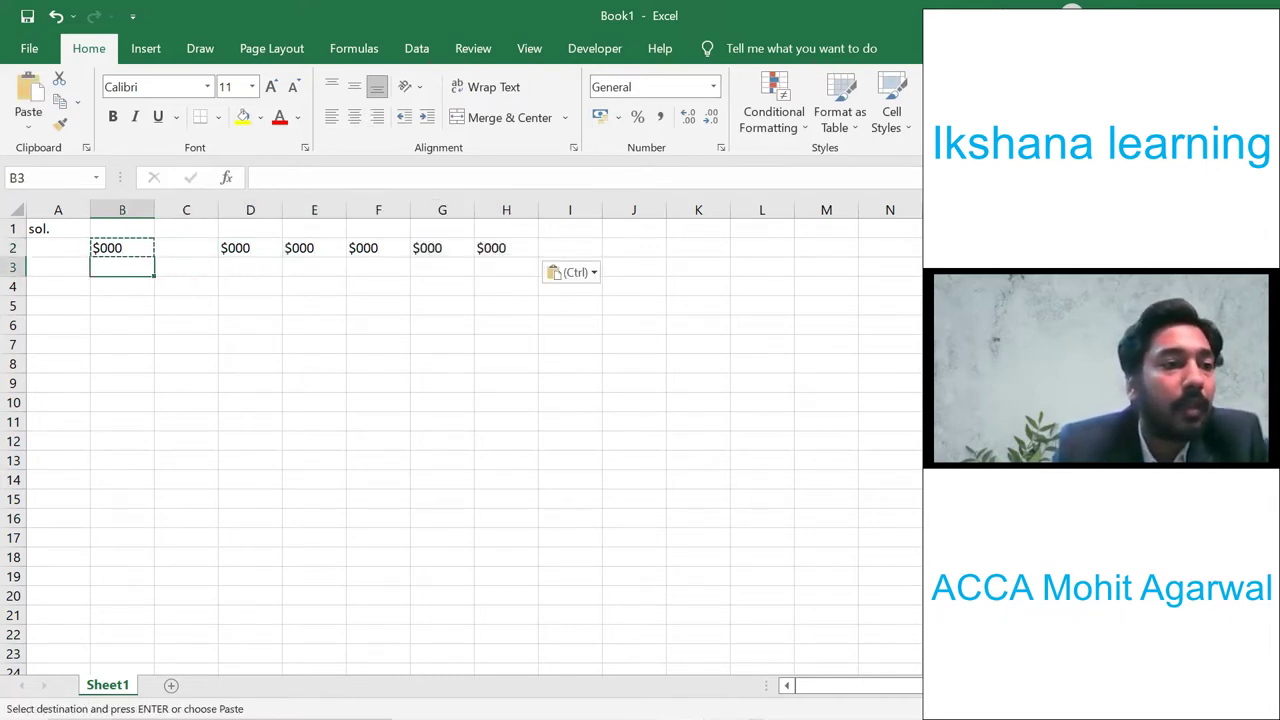
pyautogui.press('Escape')
pyautogui.write('unit(')
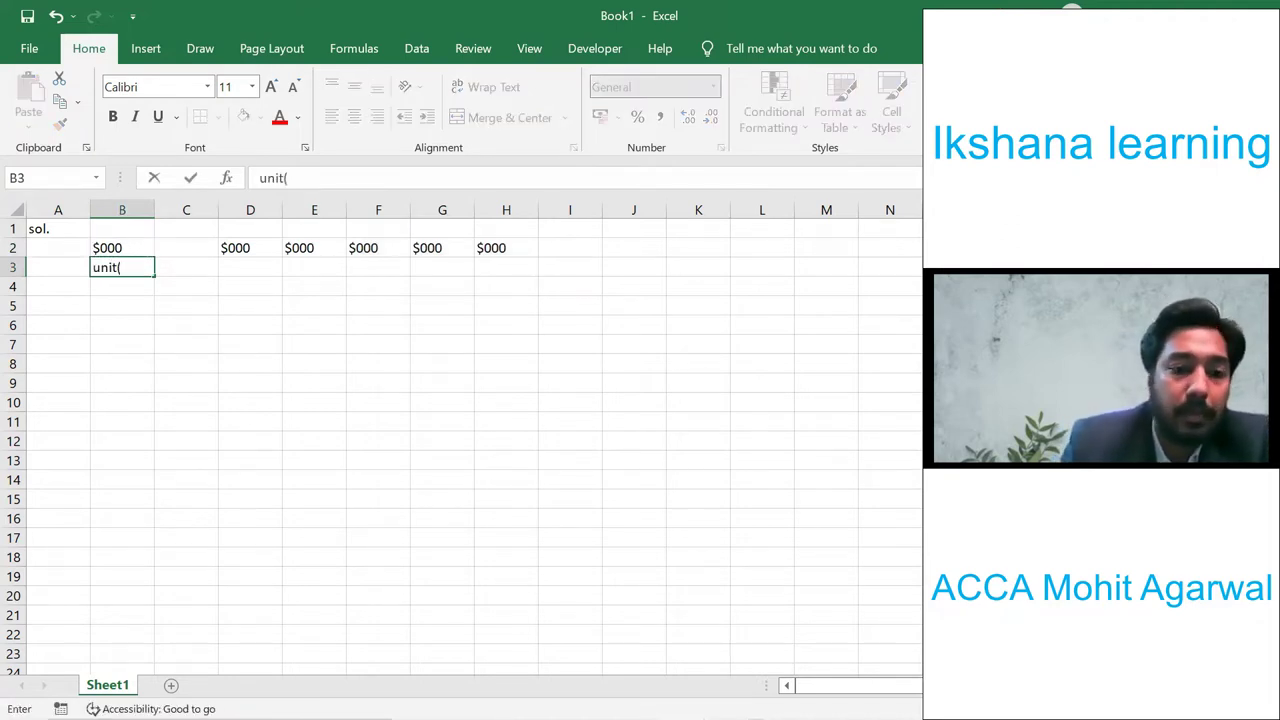
pyautogui.press('BackSpace')
pyautogui.press('BackSpace')
pyautogui.press('BackSpace')
pyautogui.press('BackSpace')
# - Label B3 "years" and enter the year numbers 0 to 4 across D3:H3
pyautogui.write('years')
pyautogui.click(250, 267)
pyautogui.write('0')
pyautogui.press('Tab')
pyautogui.write('1')
pyautogui.press('Tab')
pyautogui.write('2')
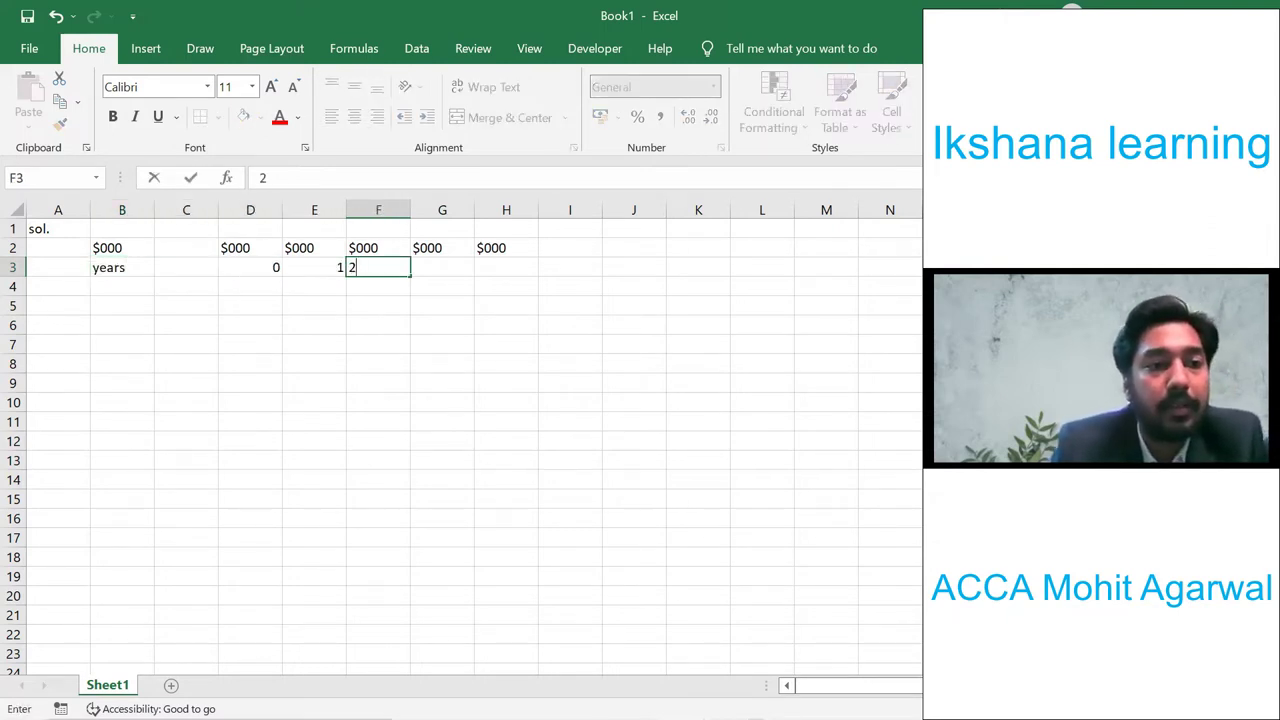
pyautogui.press('Tab')
pyautogui.write('3')
pyautogui.press('Tab')
pyautogui.write('4')
pyautogui.press('Tab')
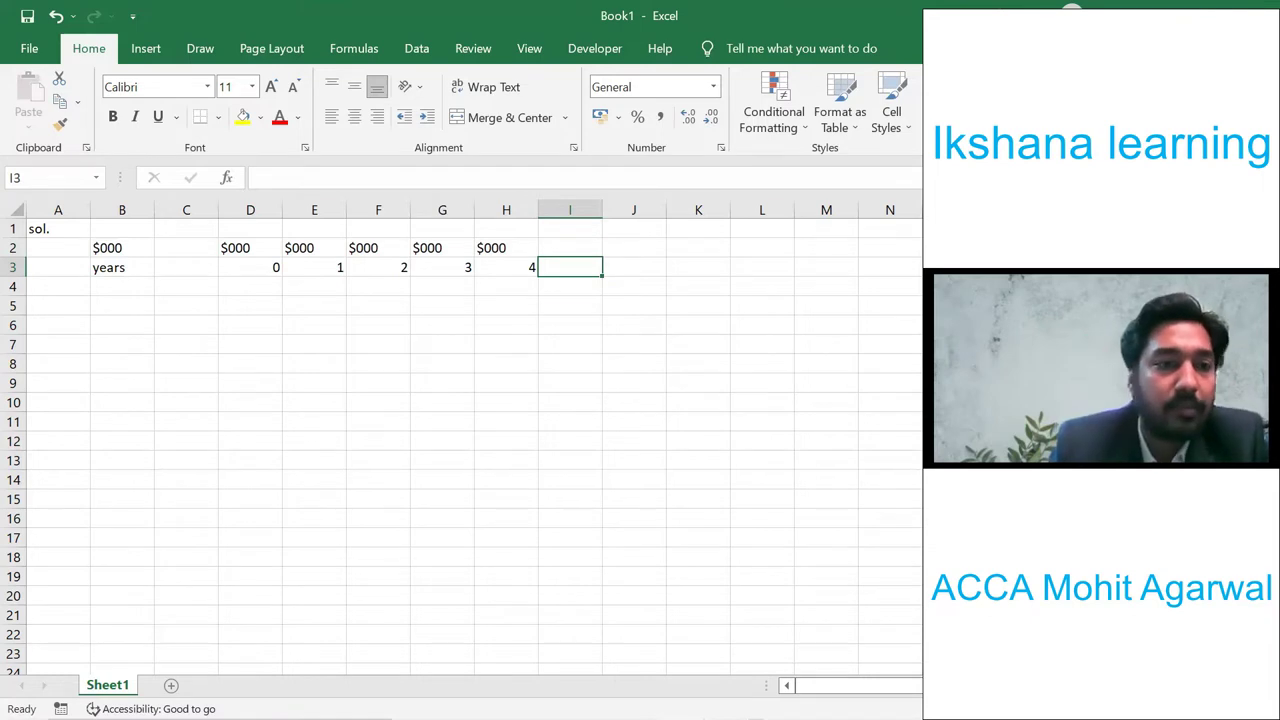
# - Enter the row label "unit(000)" in B4
pyautogui.press('Down')
pyautogui.press('Left')
pyautogui.press('Left')
pyautogui.press('Left')
pyautogui.press('Left')
pyautogui.press('Left')
pyautogui.press('Left')
pyautogui.press('Left')
pyautogui.write('u')
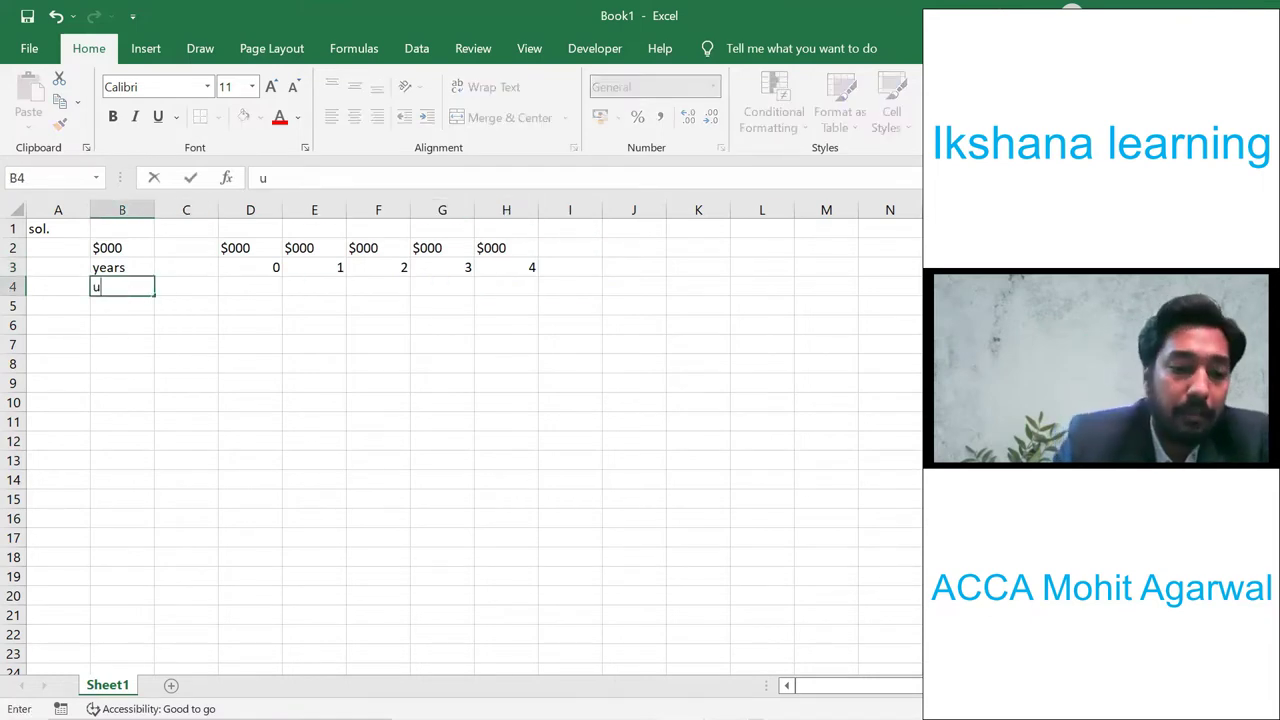
pyautogui.write('nit(')
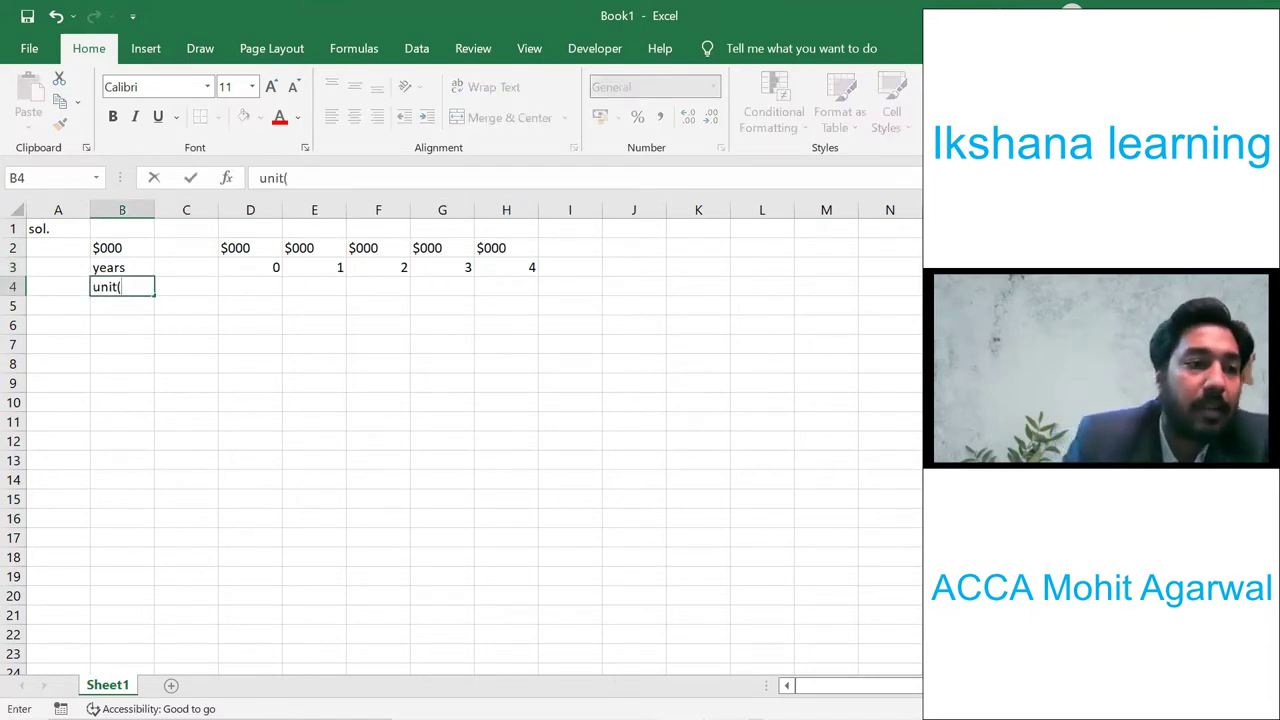
pyautogui.write('000)')
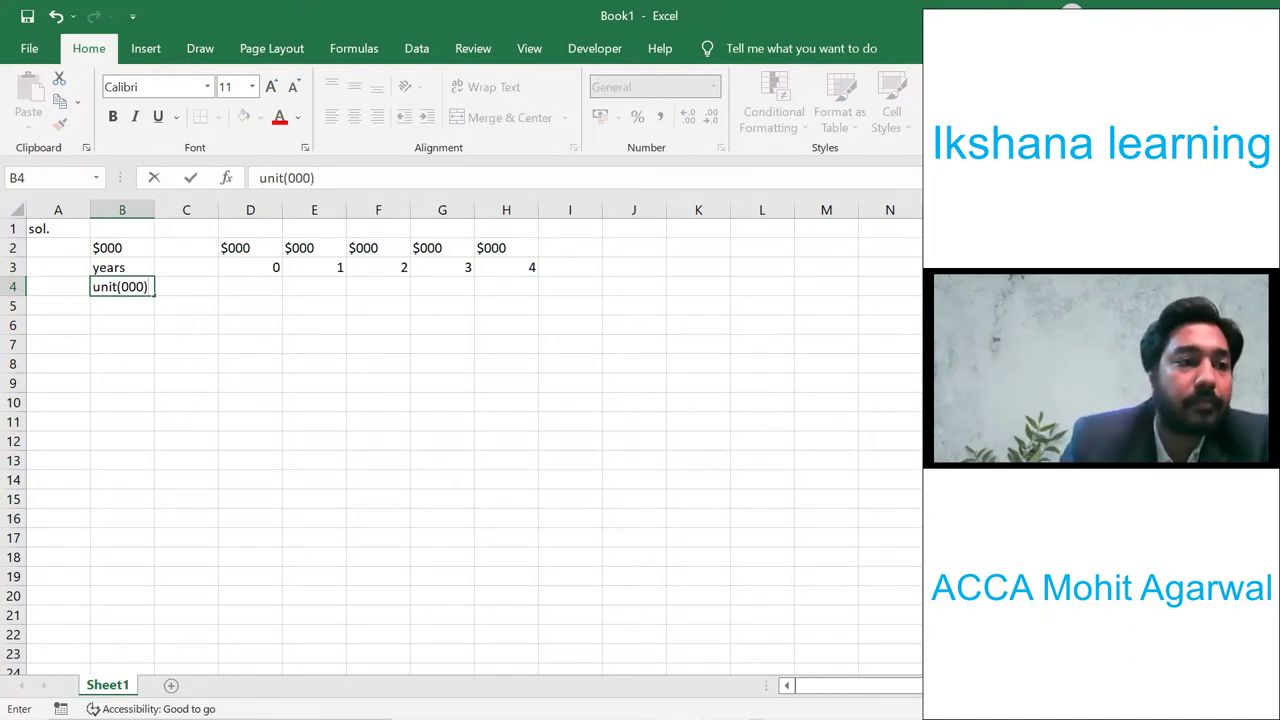
# - Check the production forecast in the sc co question workbook, and enter 35 in D4 and 53 in E4 of the solution
pyautogui.press('Right')
pyautogui.press('Right')
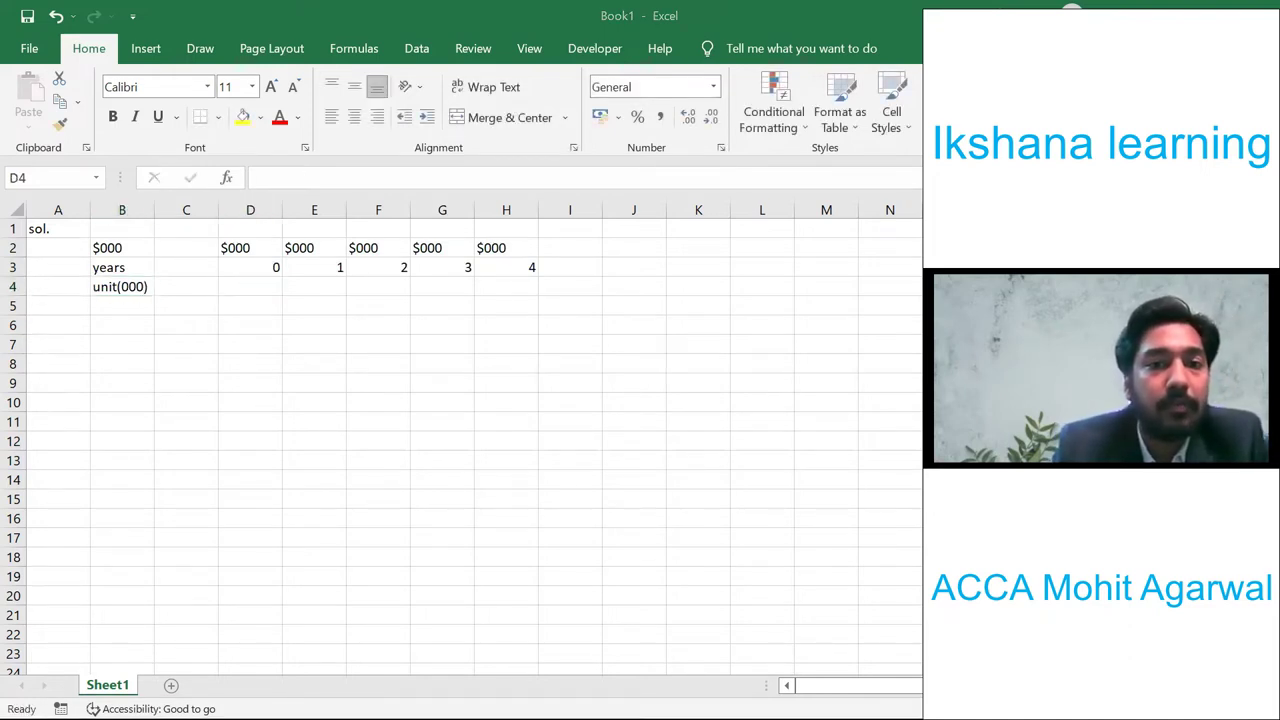
pyautogui.hotkey('alt', 'Tab')
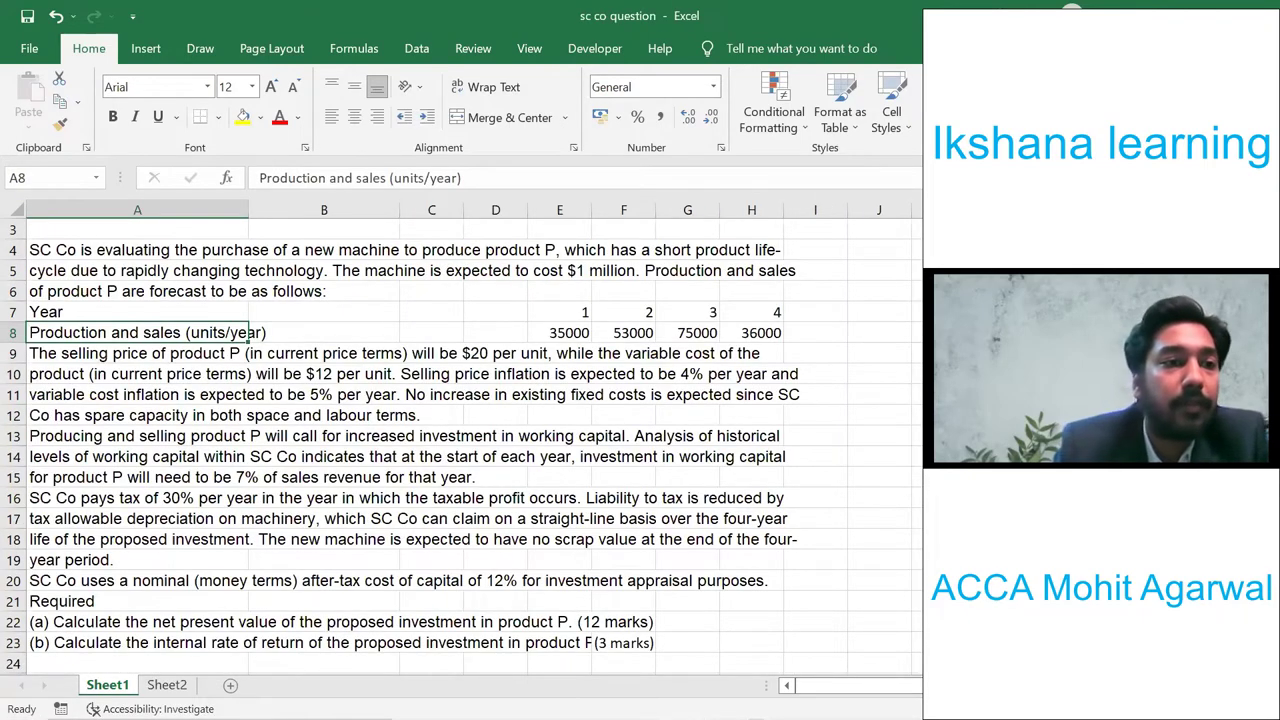
pyautogui.hotkey('alt', 'Tab')
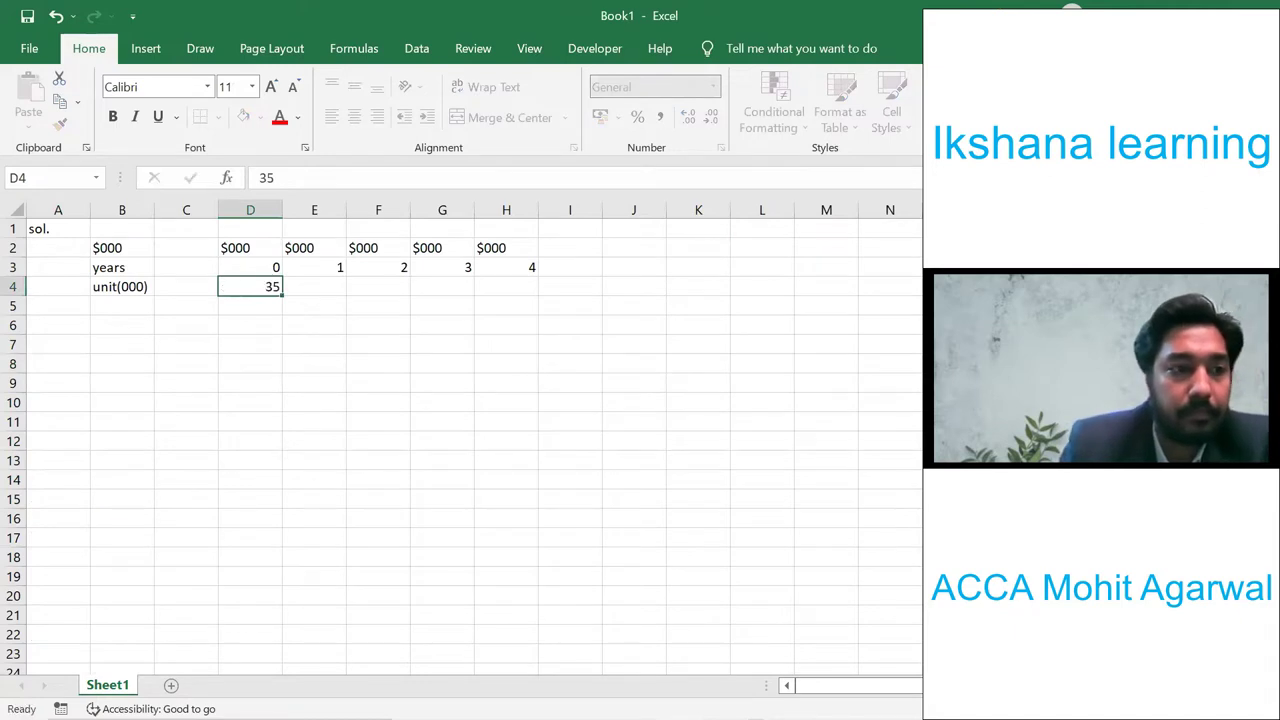
pyautogui.press('Tab')
pyautogui.write('53')
pyautogui.press('Tab')
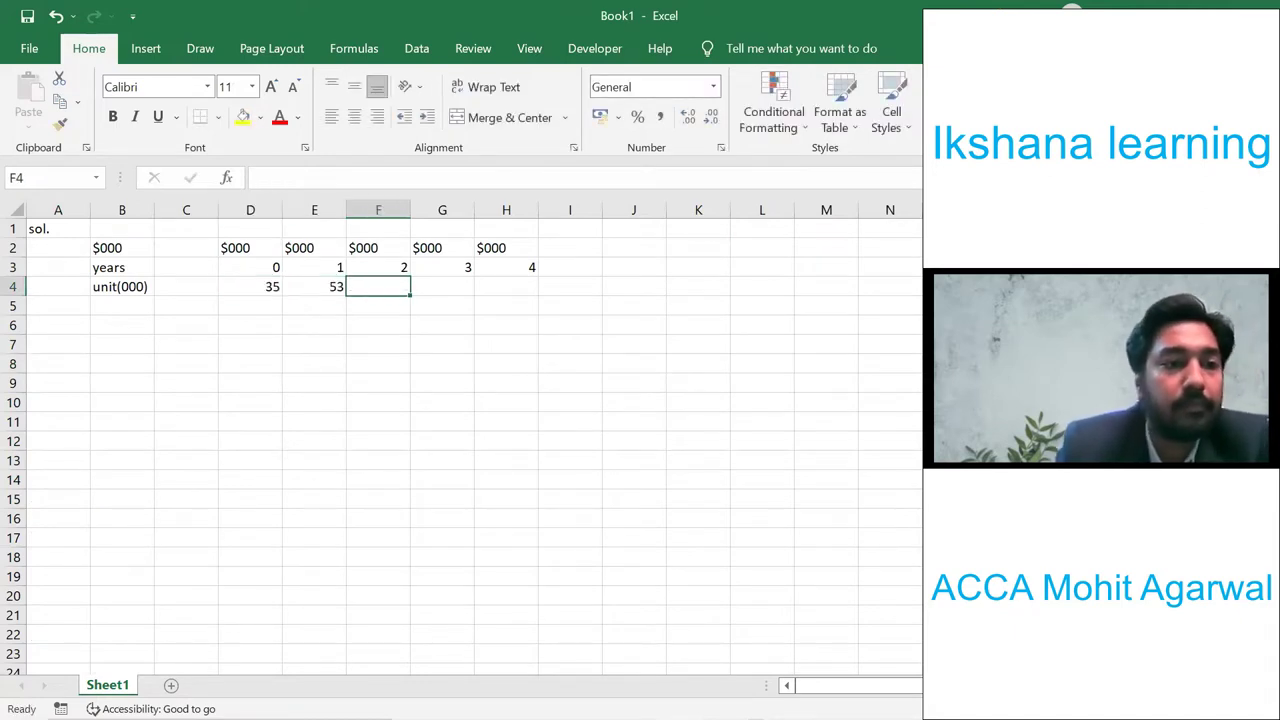
# - Move the 35 from D4 to E4 so it sits under year 1
pyautogui.click(250, 286)
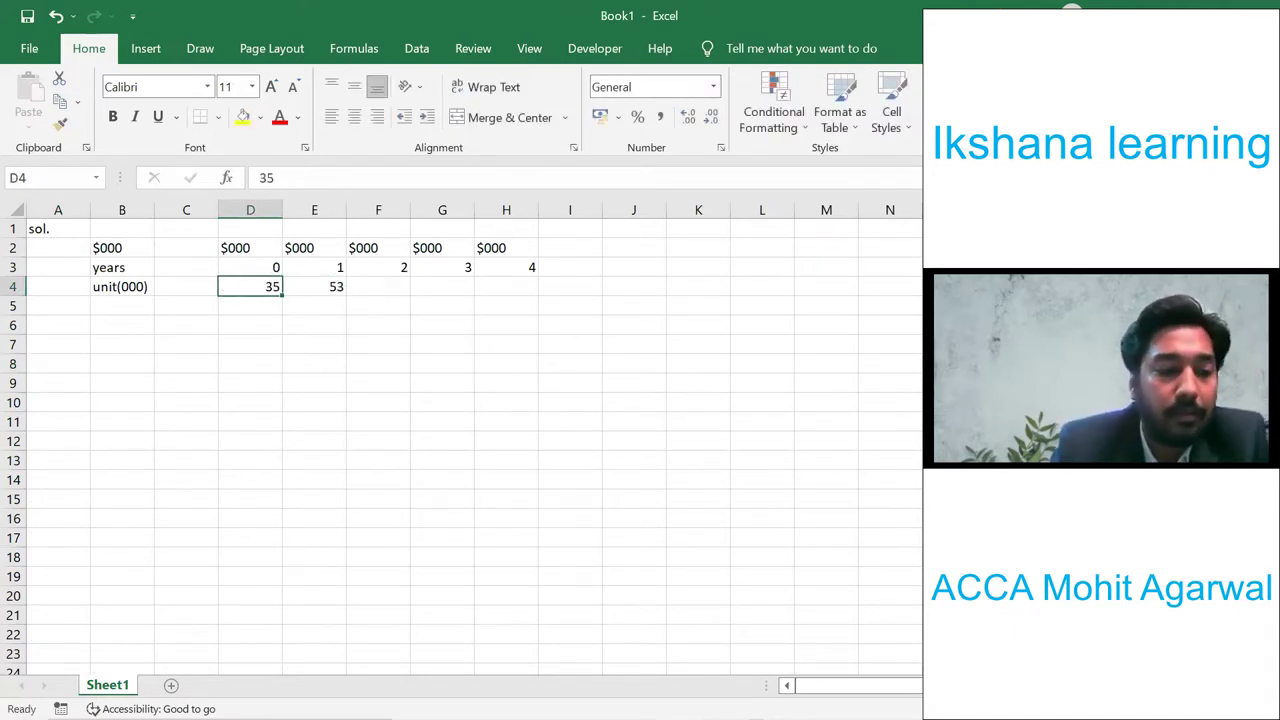
pyautogui.hotkey('ctrl', 'x')
pyautogui.press('Right')
pyautogui.hotkey('ctrl', 'v')
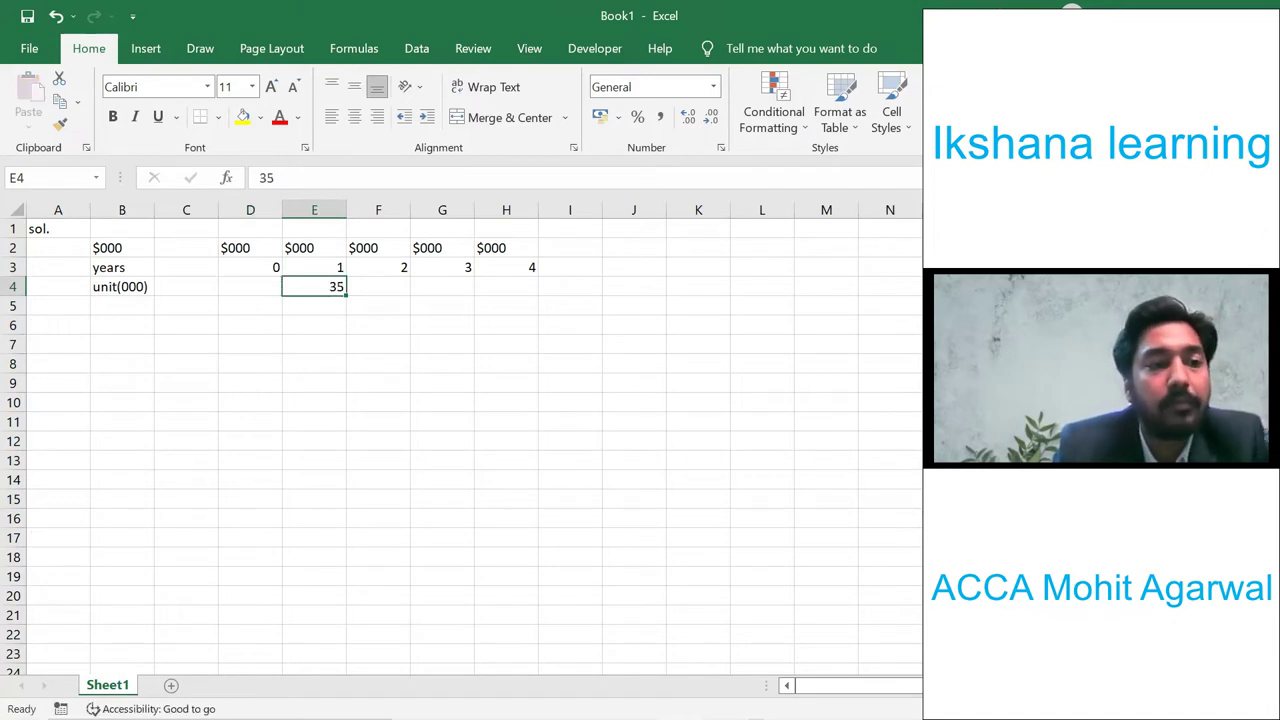
# - Enter the units for years 2 to 4 in F4:H4 as 53, 75 and 36
pyautogui.click(378, 286)
pyautogui.write('1')
pyautogui.press('BackSpace')
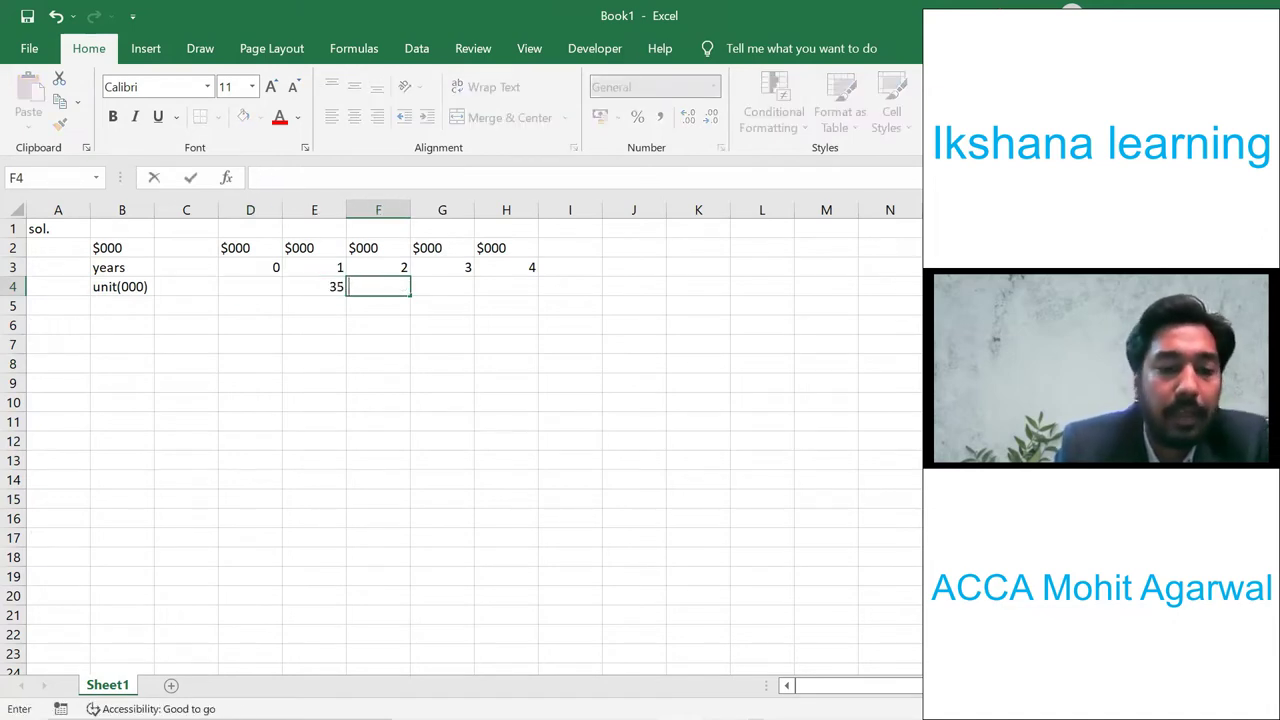
pyautogui.write('53')
pyautogui.press('Tab')
pyautogui.press('Right')
pyautogui.press('Left')
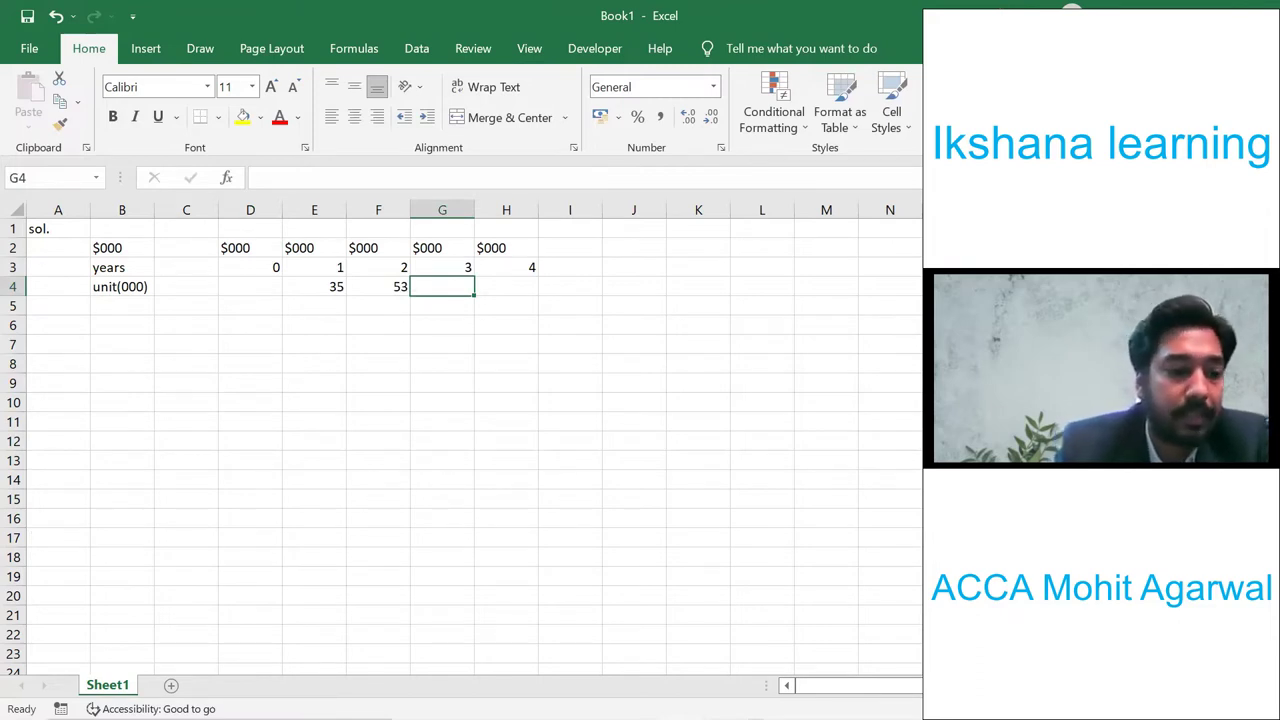
pyautogui.write('75')
pyautogui.press('Tab')
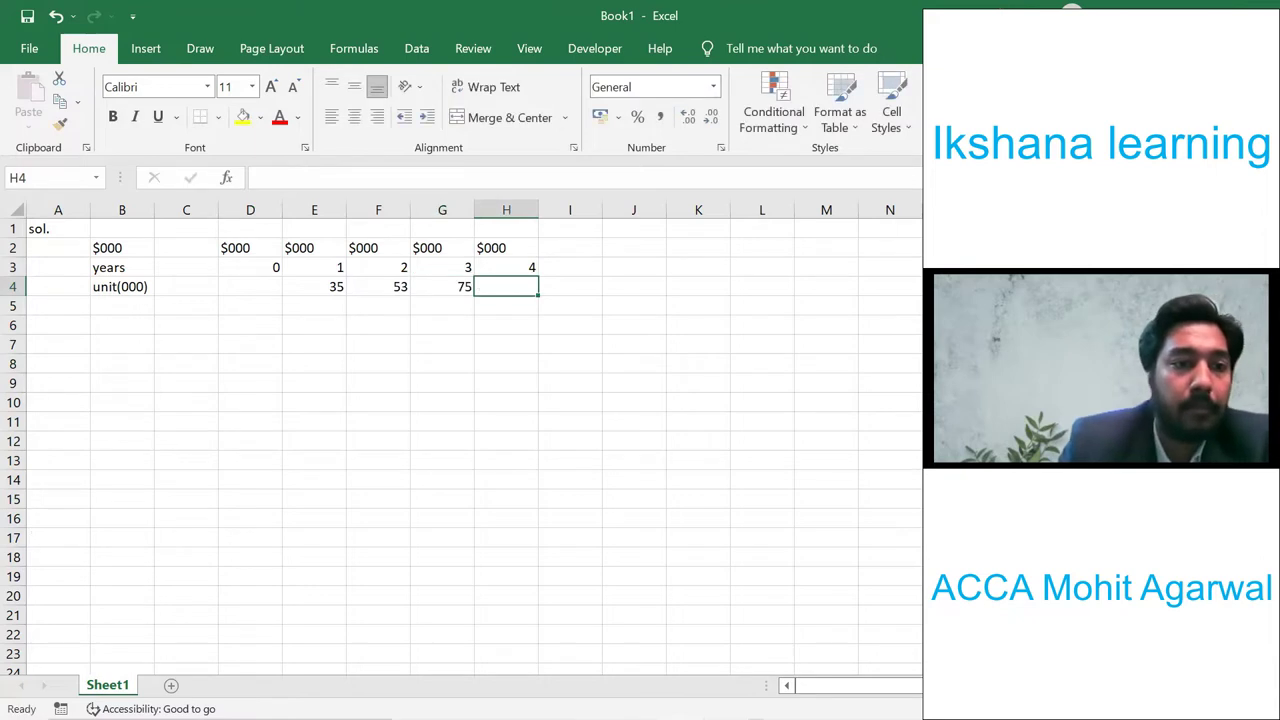
pyautogui.write('36')
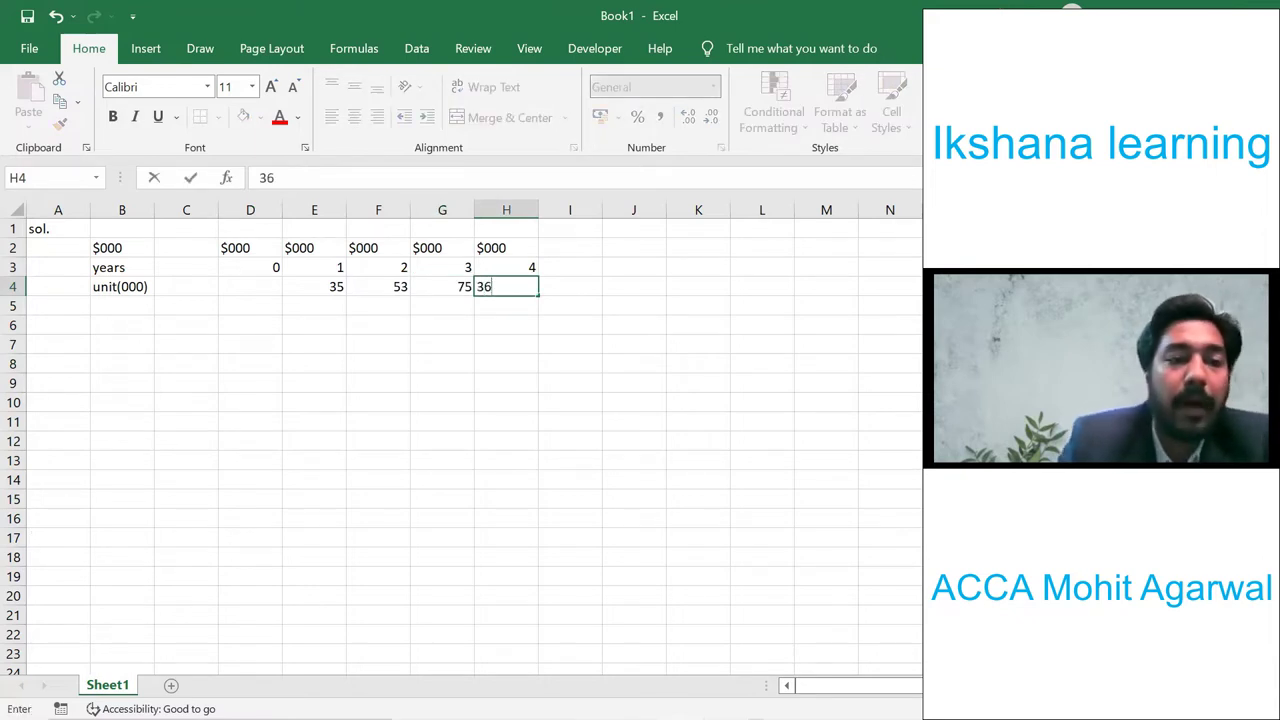
pyautogui.press('Return')
# - Enter the row label "revenue" in B7
pyautogui.press('Left')
pyautogui.press('Left')
pyautogui.press('Left')
pyautogui.press('Left')
pyautogui.press('Left')
pyautogui.press('Left')
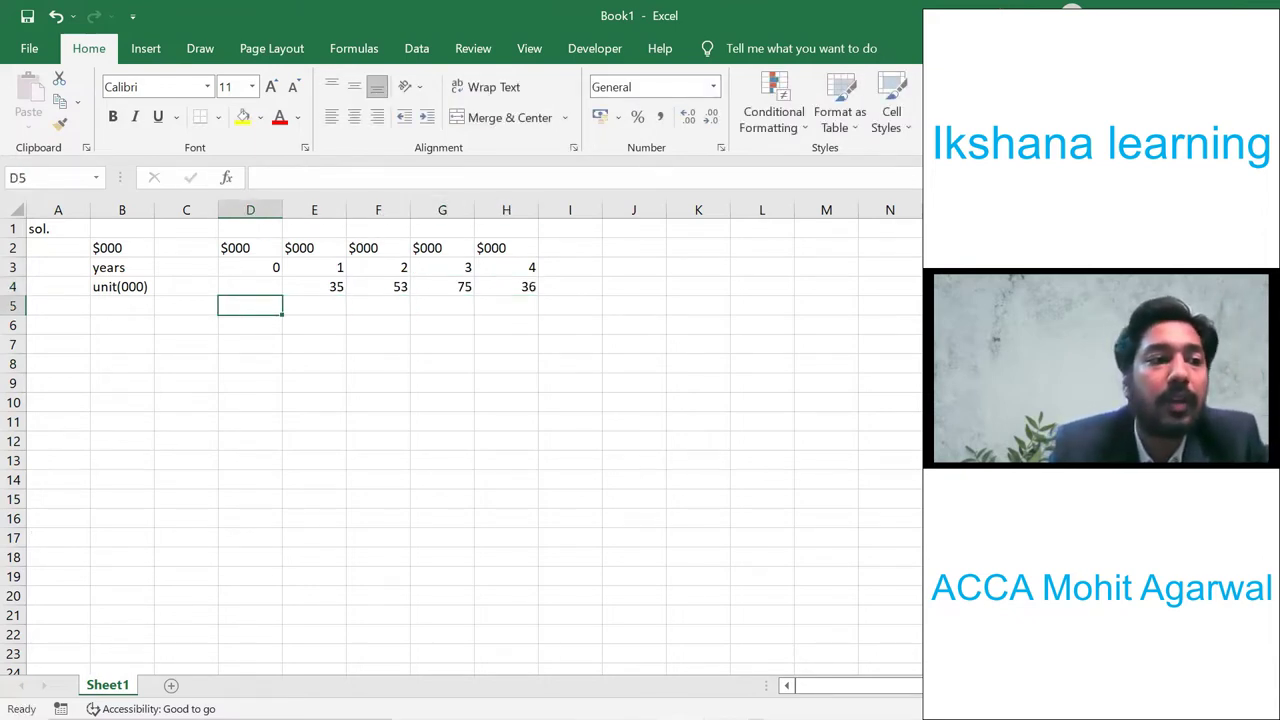
pyautogui.press('Down')
pyautogui.press('Down')
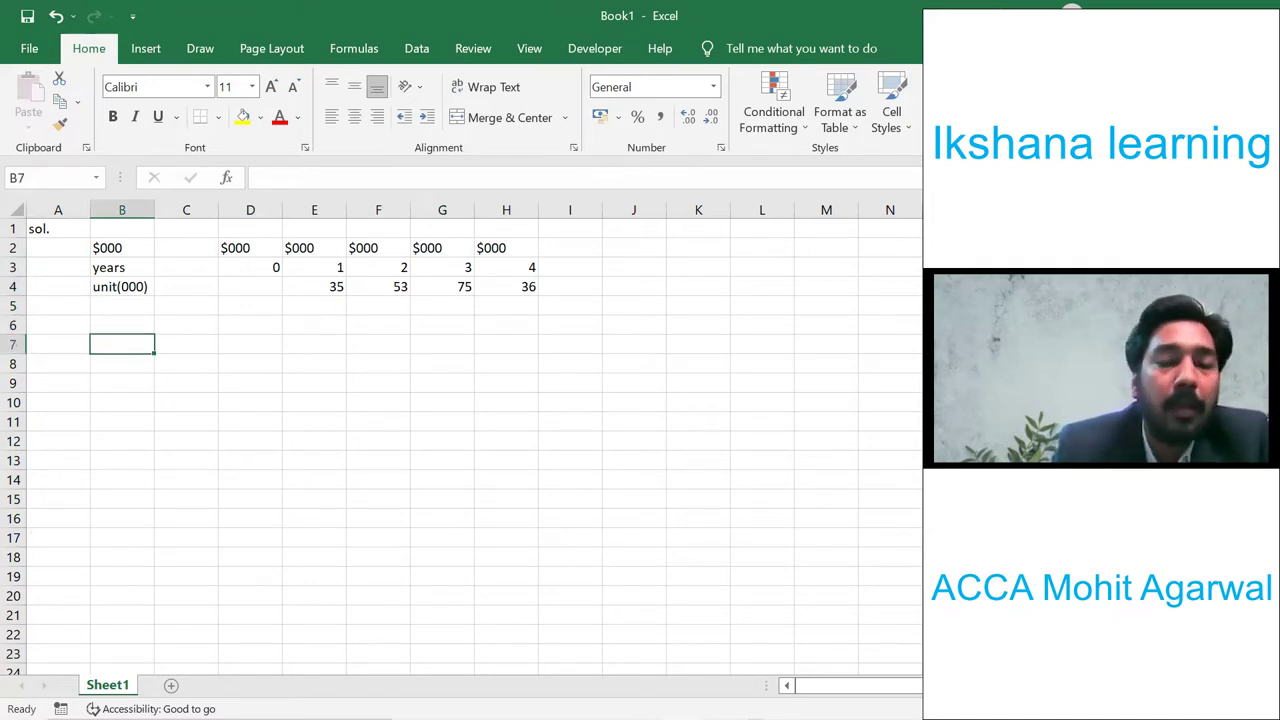
pyautogui.write('re')
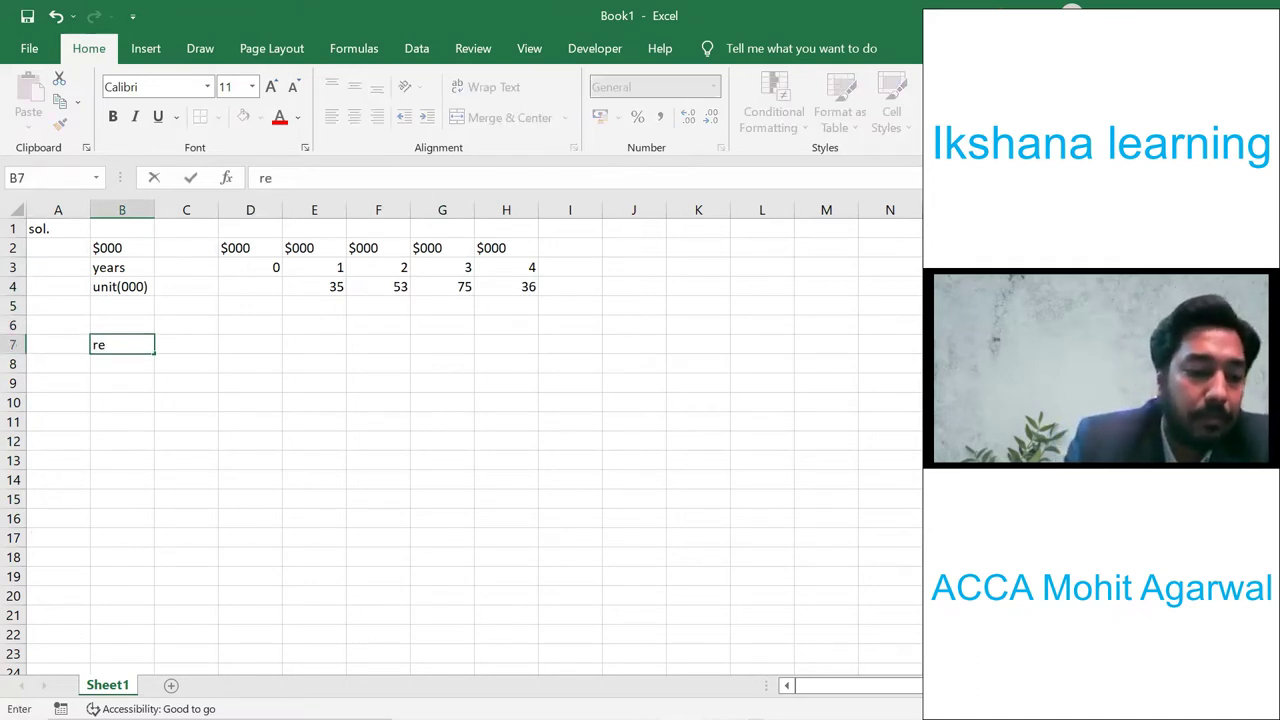
pyautogui.write('venue')
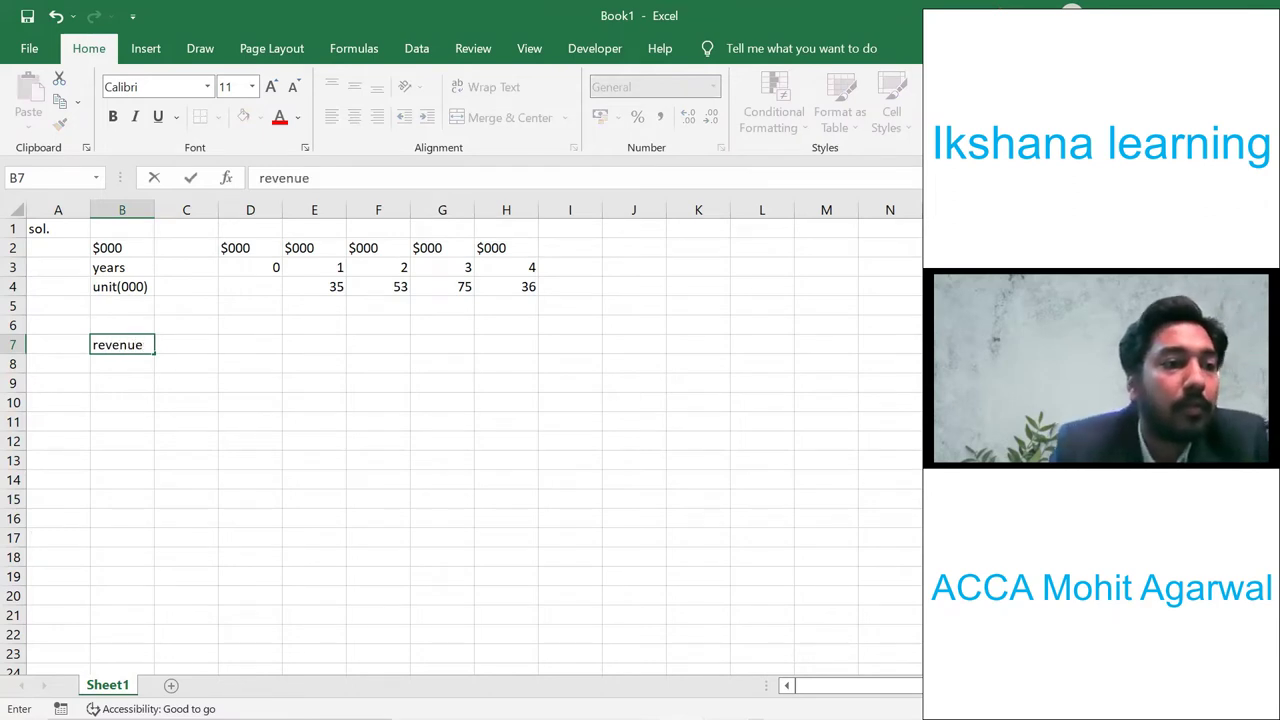
# - Enter the year 1 revenue formula =E4*20*1.04^E3 in E7
pyautogui.click(250, 344)
pyautogui.click(314, 344)
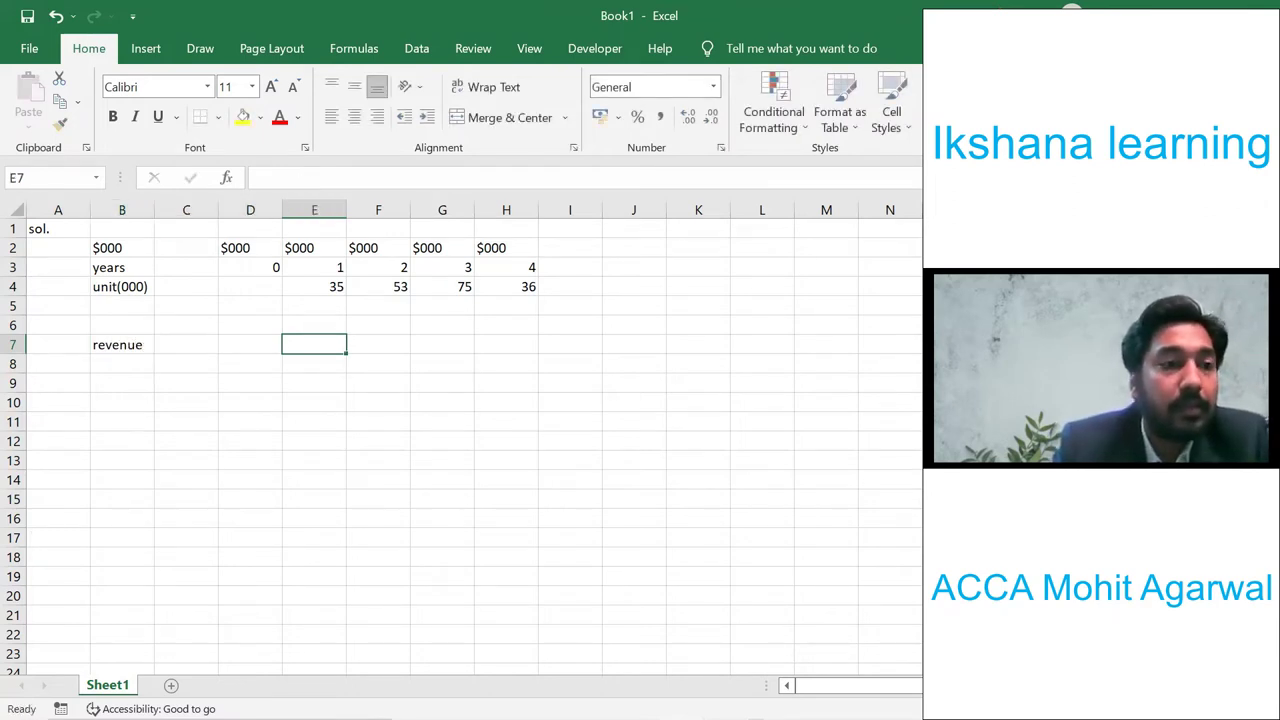
pyautogui.write('=')
pyautogui.press('Up')
pyautogui.press('Up')
pyautogui.press('Up')
pyautogui.write('*20')
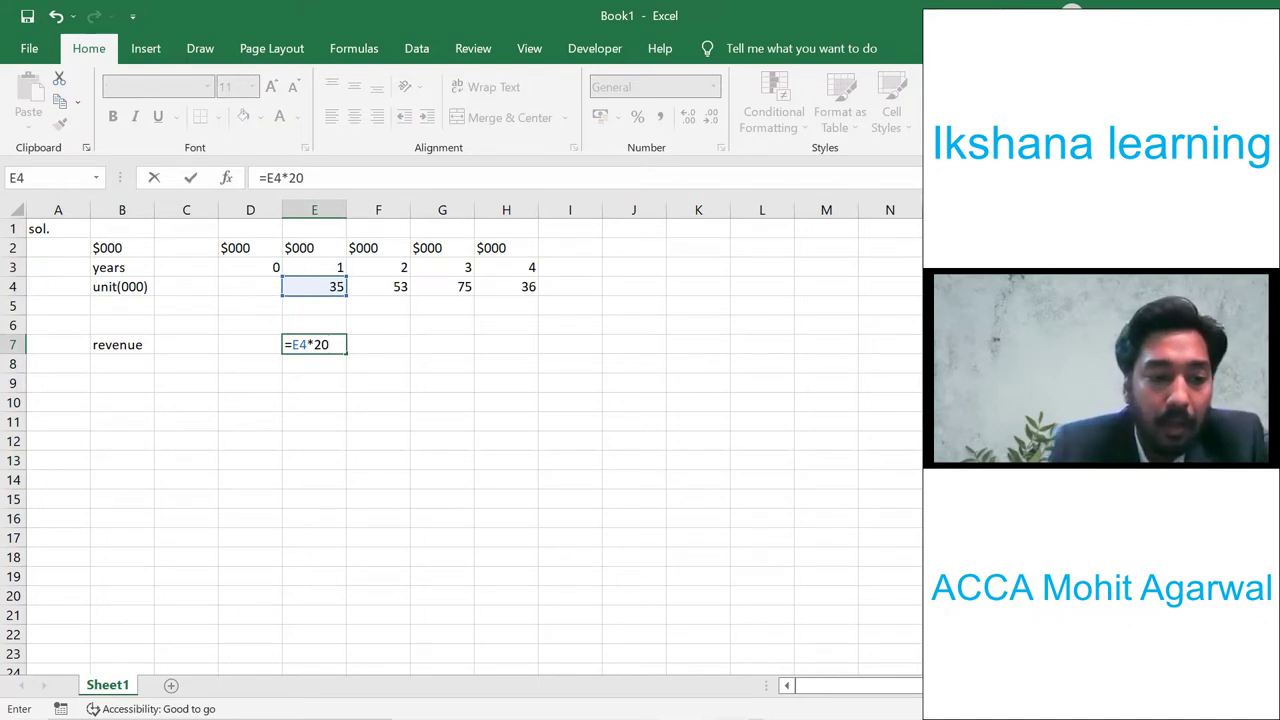
pyautogui.write('*1.04')
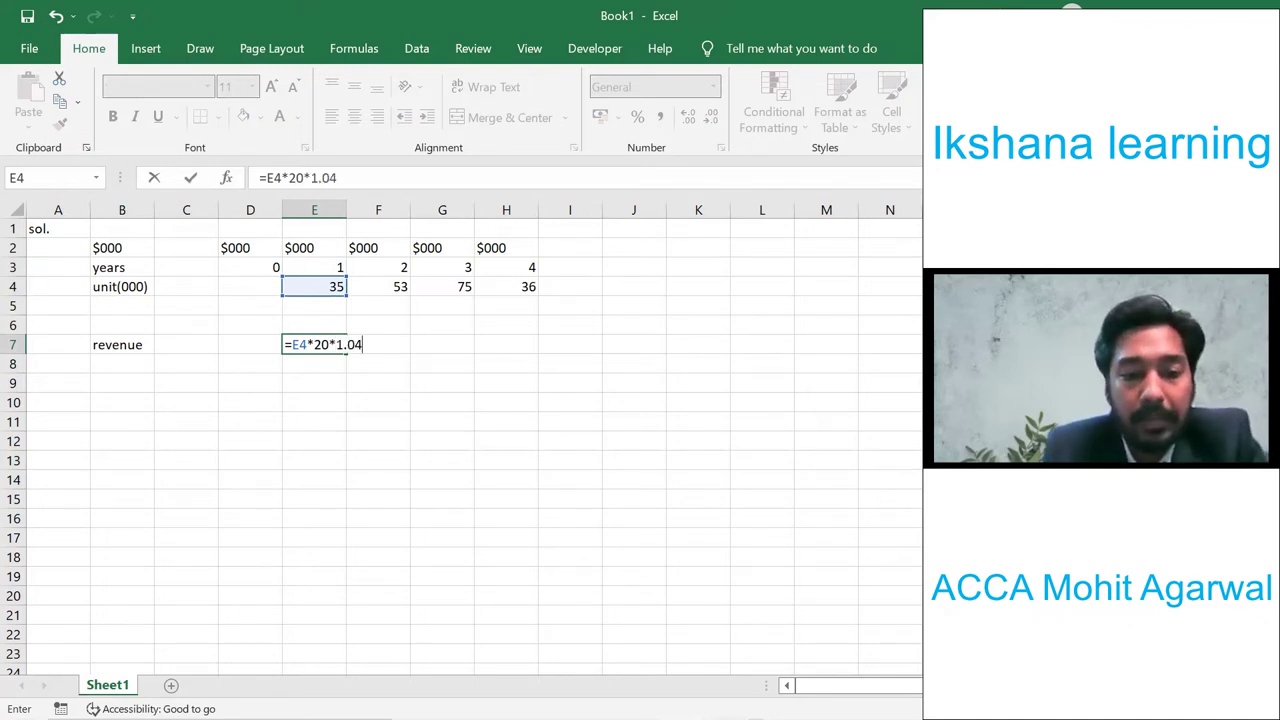
pyautogui.write('^')
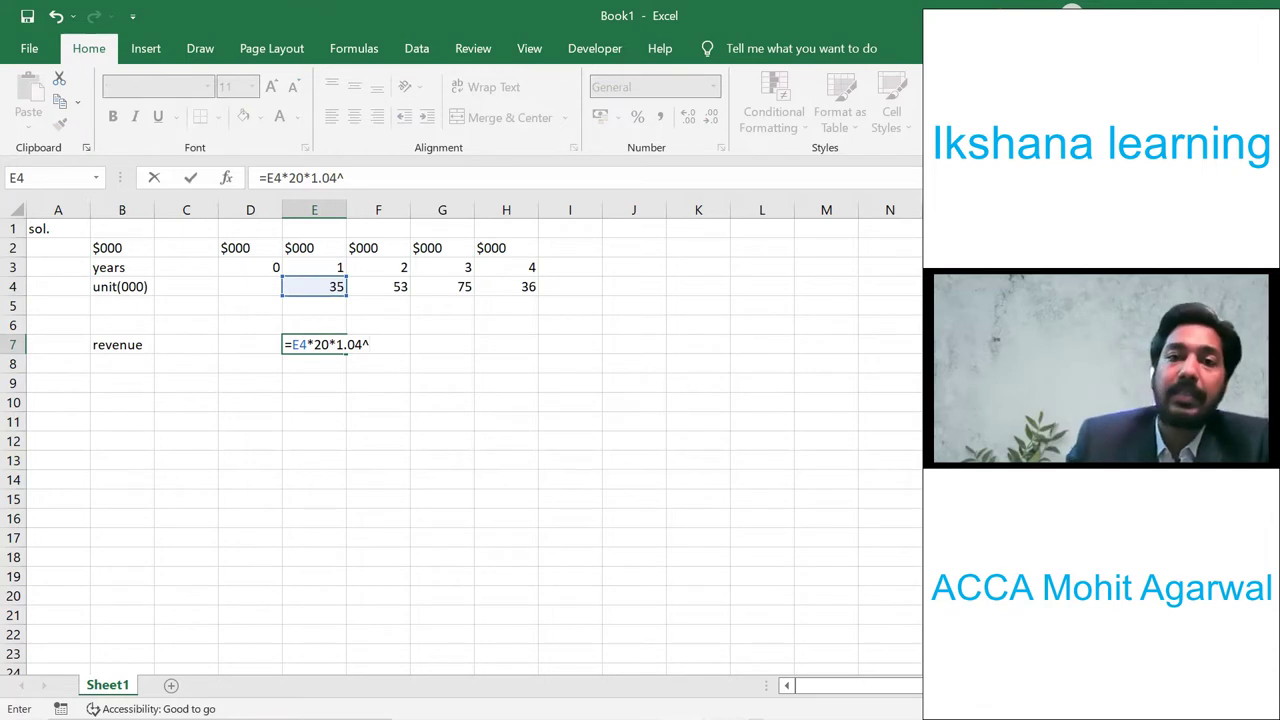
pyautogui.press('Up')
pyautogui.press('Up')
pyautogui.press('Up')
pyautogui.press('Up')
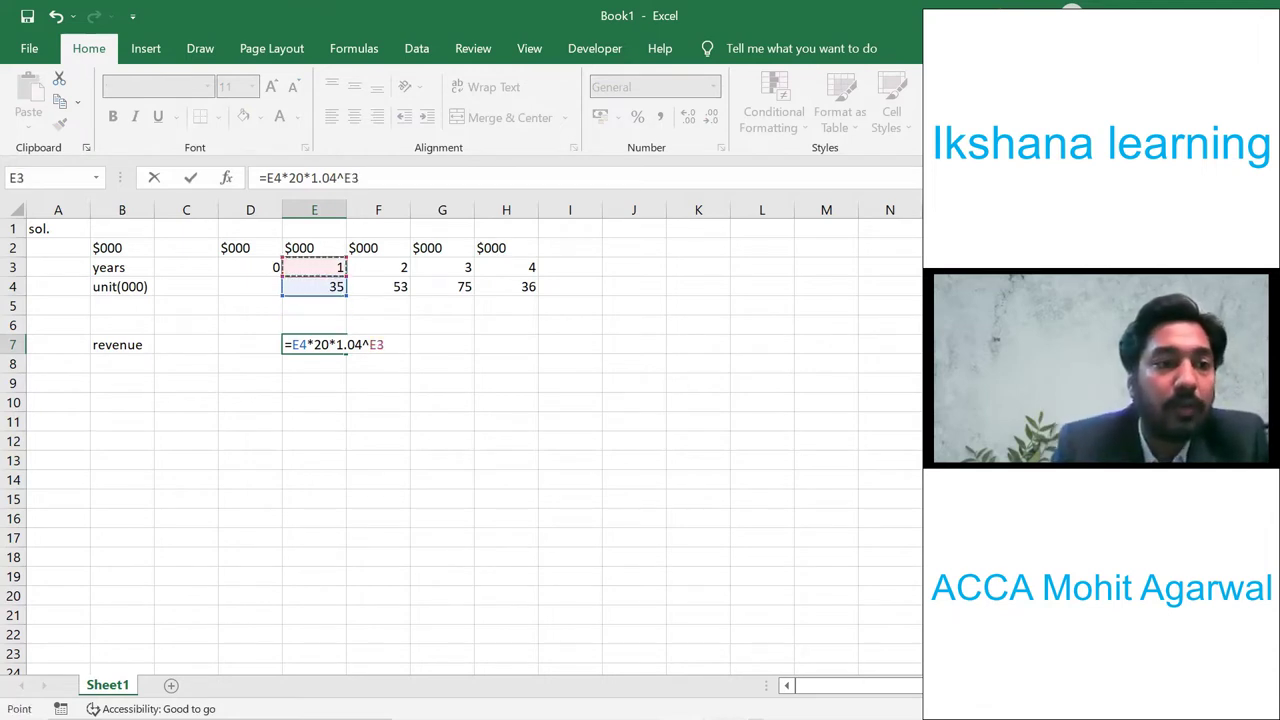
pyautogui.press('Return')
# - Copy the year 1 revenue formula from E7 across to years 2 to 4 in F7:H7
pyautogui.click(314, 344)
pyautogui.hotkey('ctrl', 'c')
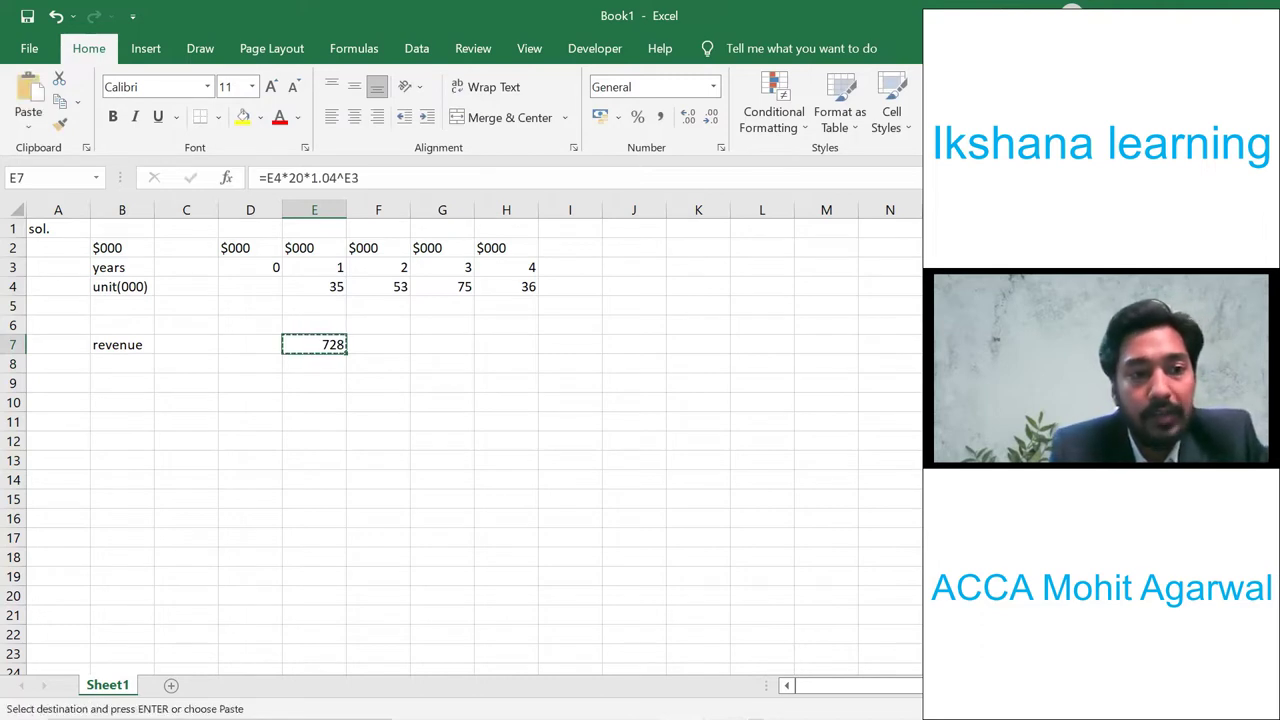
pyautogui.hotkey('shift', 'Right')
pyautogui.hotkey('shift', 'Right')
pyautogui.hotkey('shift', 'Right')
pyautogui.hotkey('ctrl', 'v')
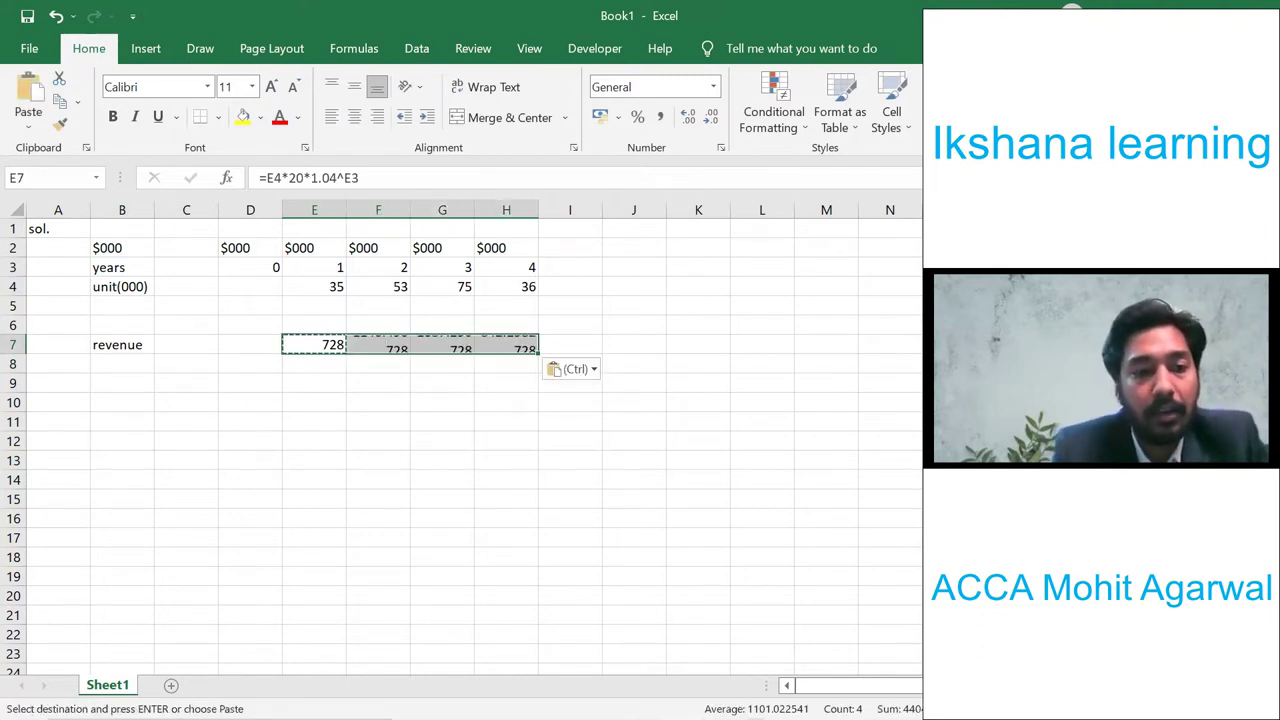
pyautogui.press('Escape')
pyautogui.press('Down')
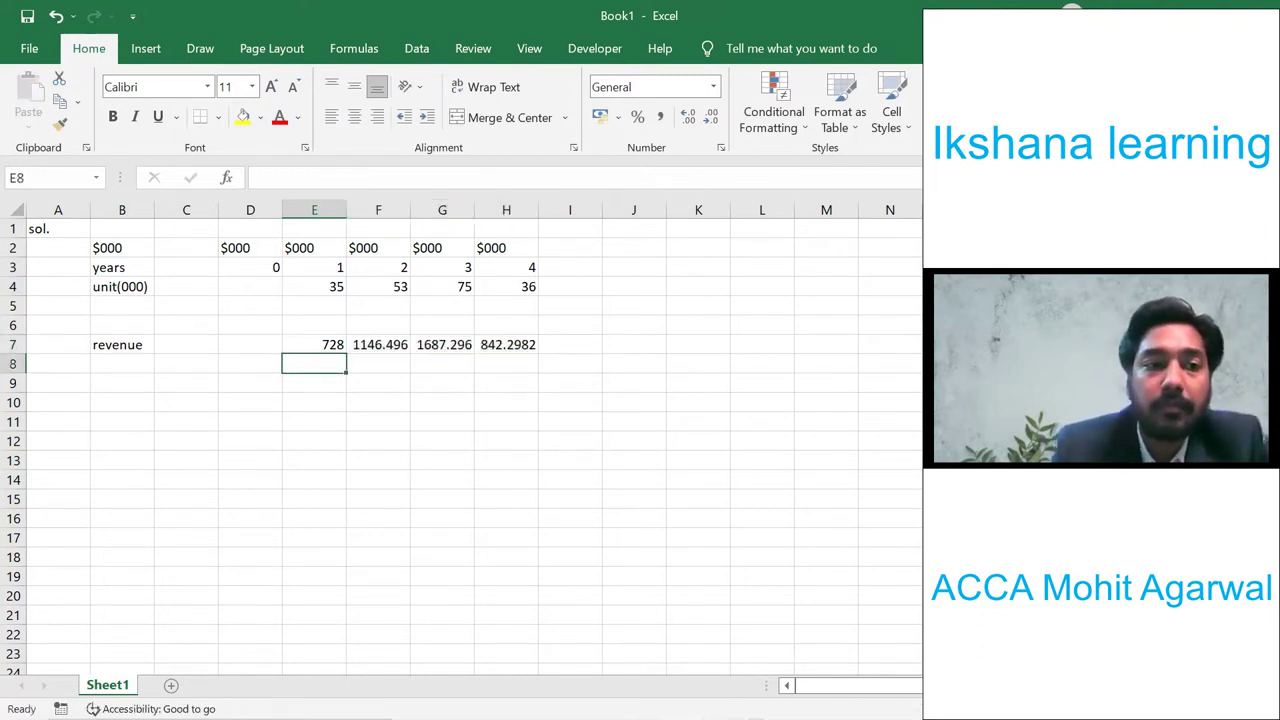
# - Examine the copied revenue formulas, checking which unit and year cells the year 2 formula in F7 refers to
pyautogui.press('Up')
pyautogui.press('Right')
pyautogui.press('Right')
pyautogui.press('Right')
pyautogui.press('Left')
pyautogui.press('Left')
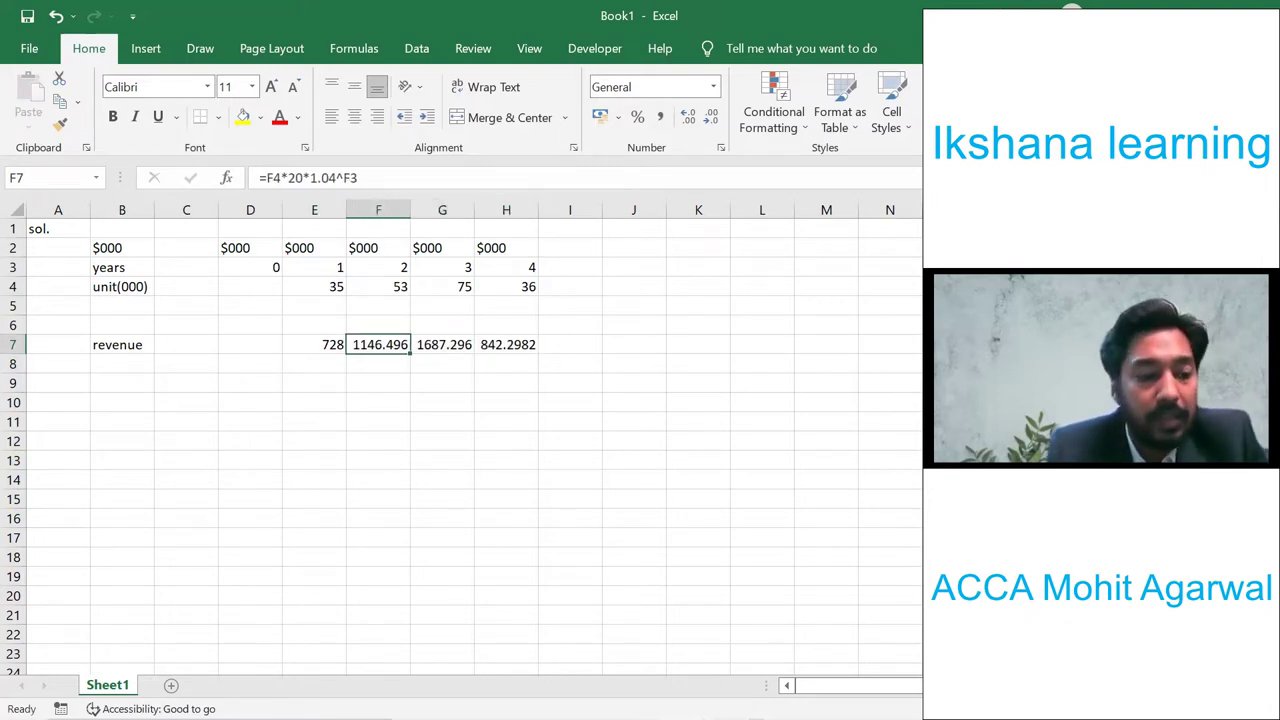
pyautogui.write('2')
pyautogui.press('Escape')
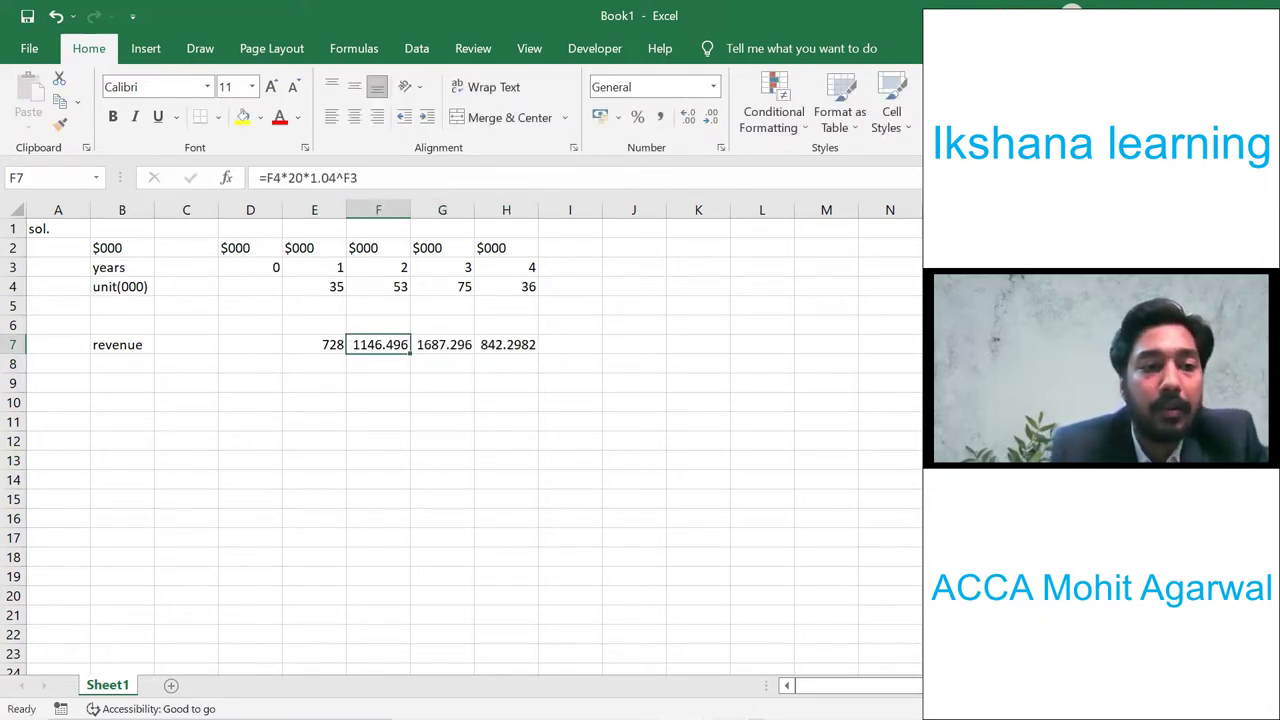
pyautogui.press('F2')
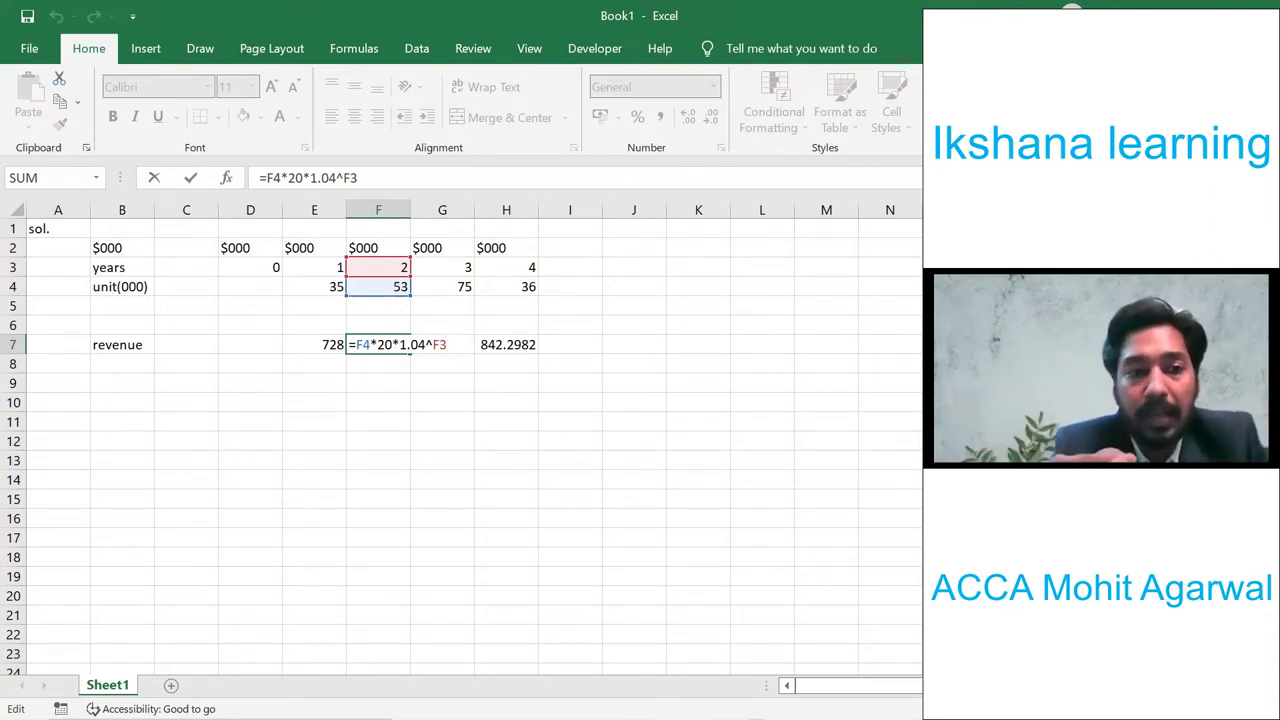
pyautogui.hotkey('ctrl', 'Return')
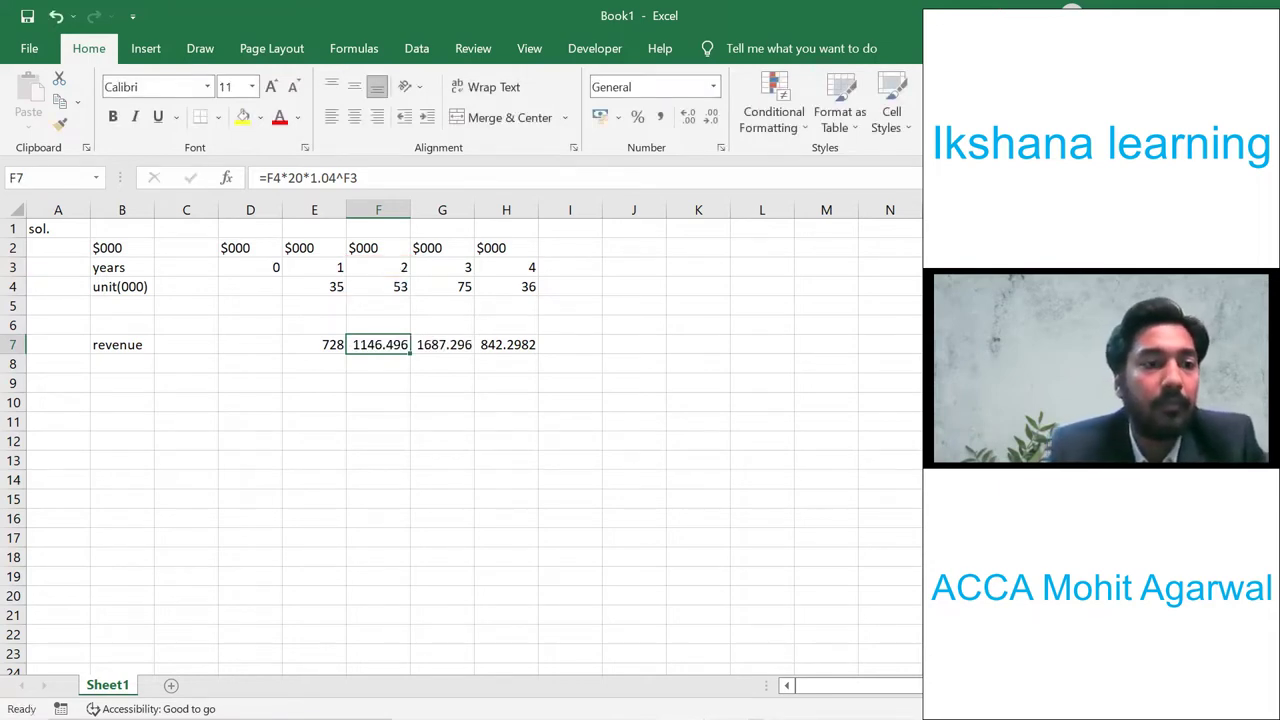
# - Enter the row label "cost" in B8, directly below the revenue label
pyautogui.press('Down')
pyautogui.press('Left')
pyautogui.press('Left')
pyautogui.press('Left')
pyautogui.press('Left')
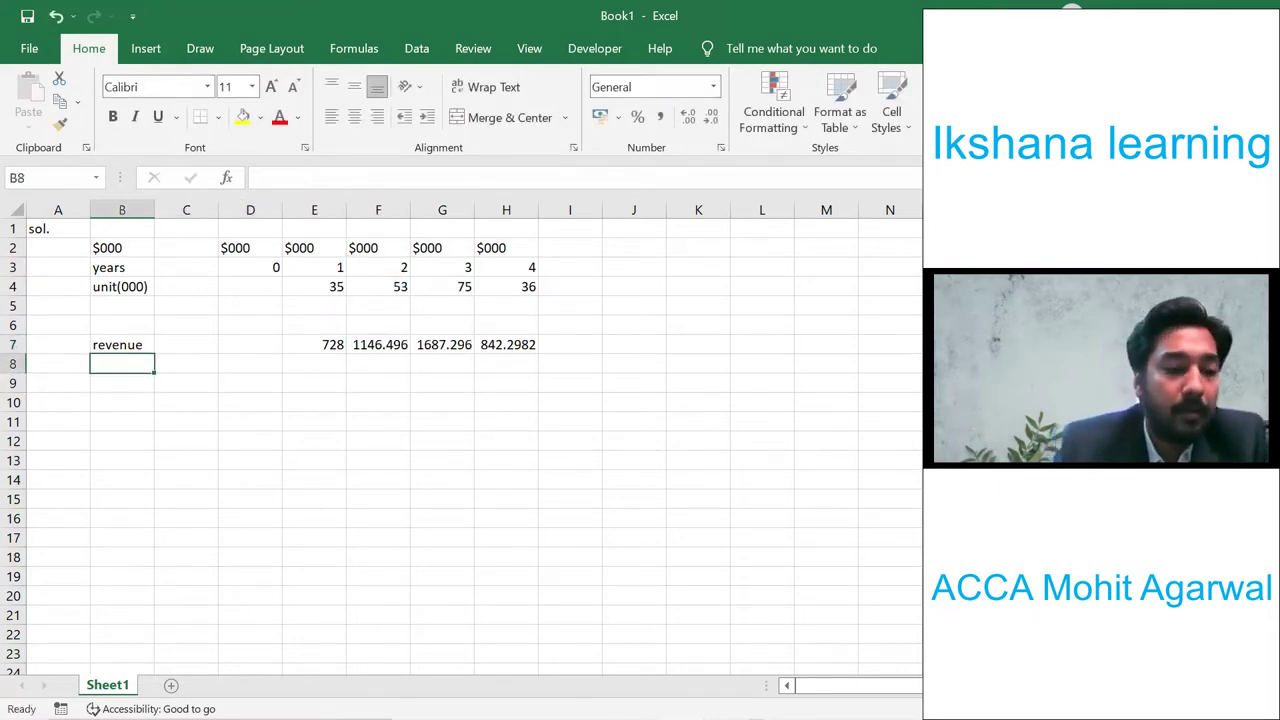
pyautogui.write('cost')
# - Check the variable cost per unit in the sc co question workbook, and enter =E4*12*1.05^E3 in E8 of the solution
pyautogui.press('Right')
pyautogui.press('Right')
pyautogui.press('Right')
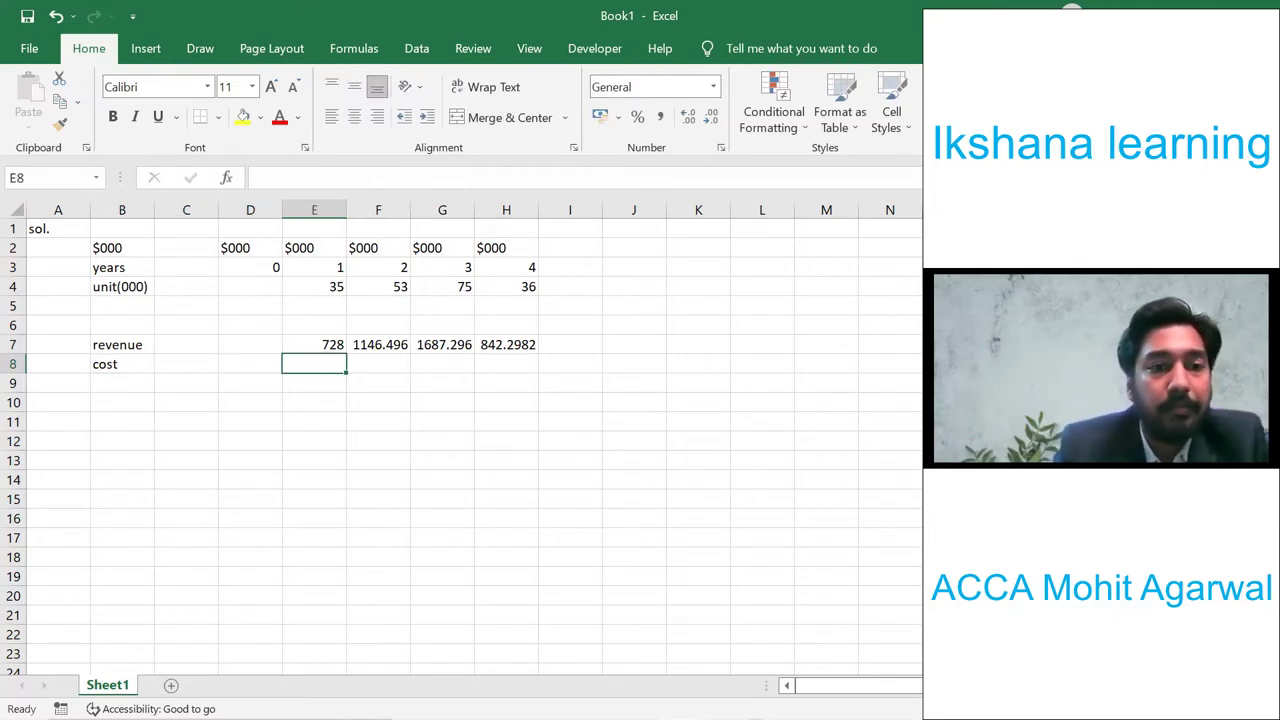
pyautogui.hotkey('alt', 'Tab')
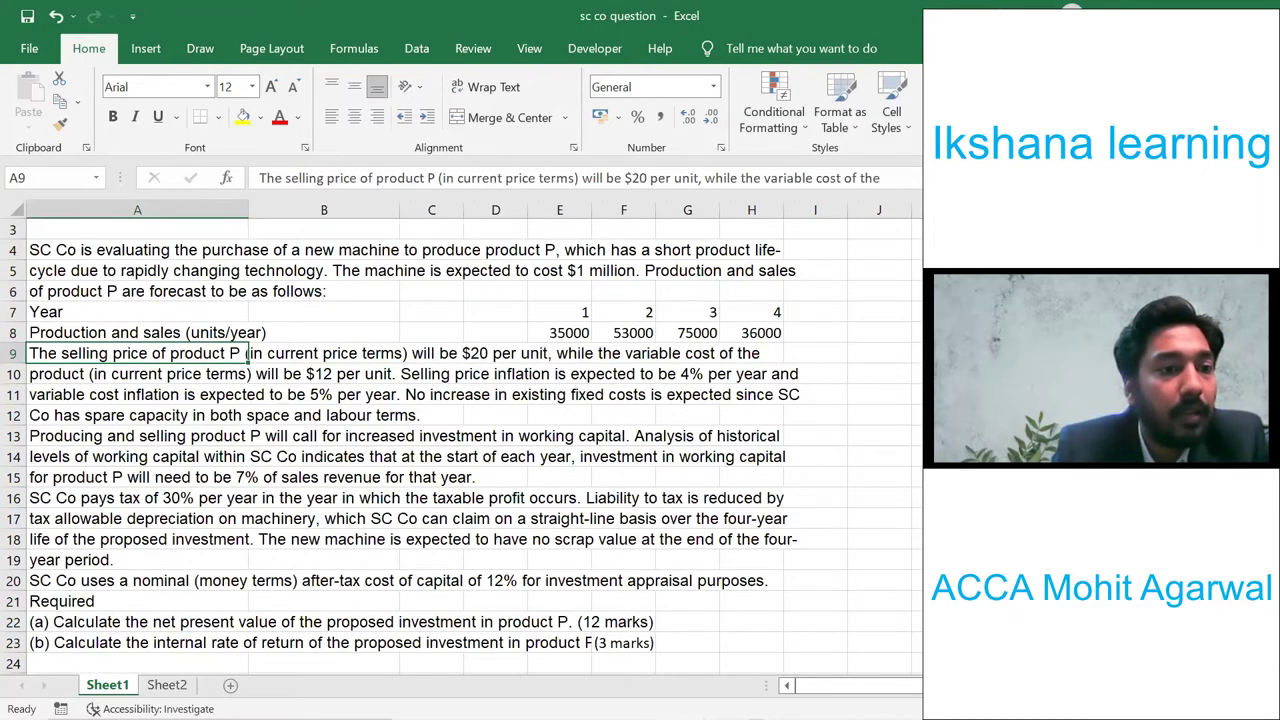
pyautogui.click(324, 374)
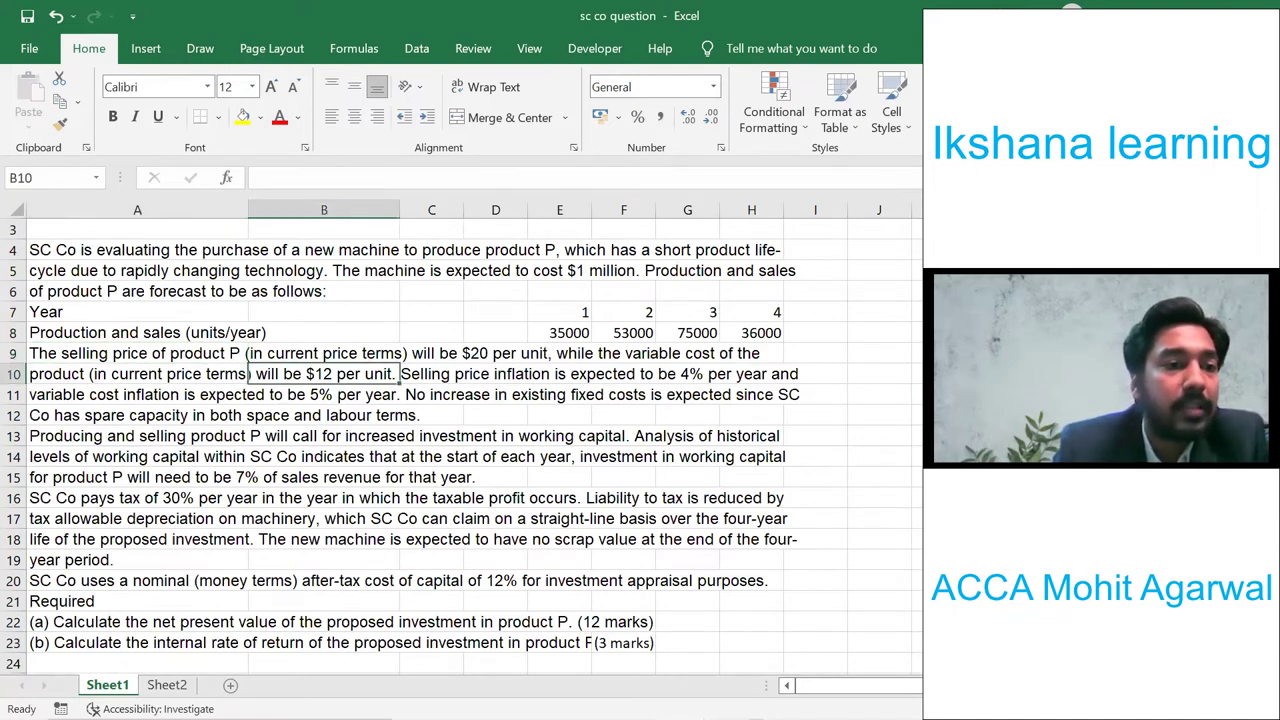
pyautogui.hotkey('alt', 'Tab')
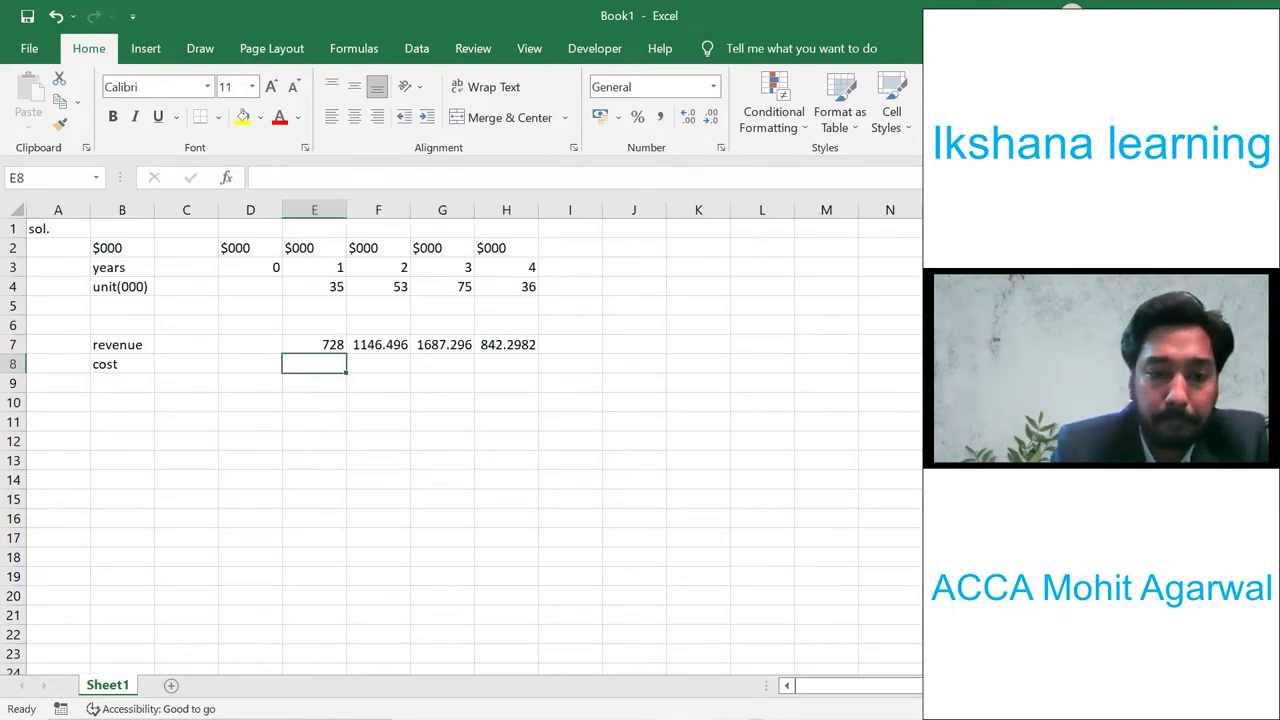
pyautogui.write('=')
pyautogui.press('Up')
pyautogui.press('Up')
pyautogui.press('Up')
pyautogui.press('Up')
pyautogui.write('*12')
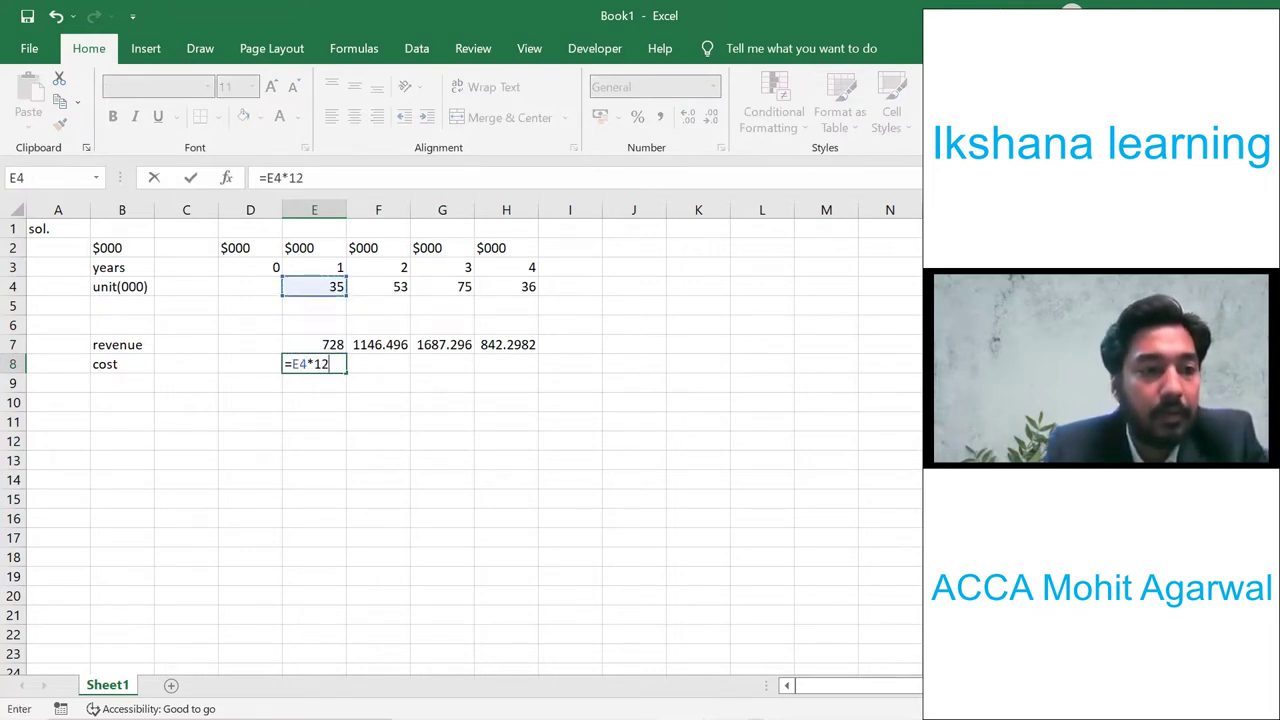
pyautogui.write('*1')
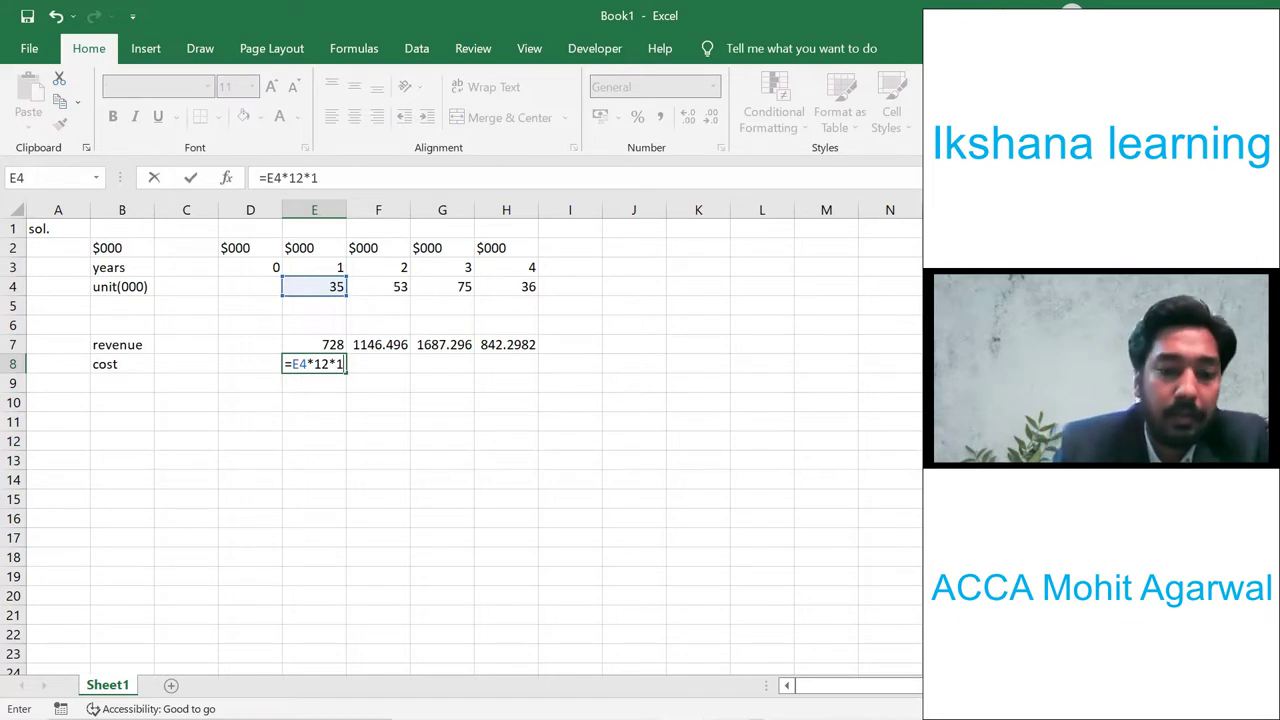
pyautogui.write('.05')
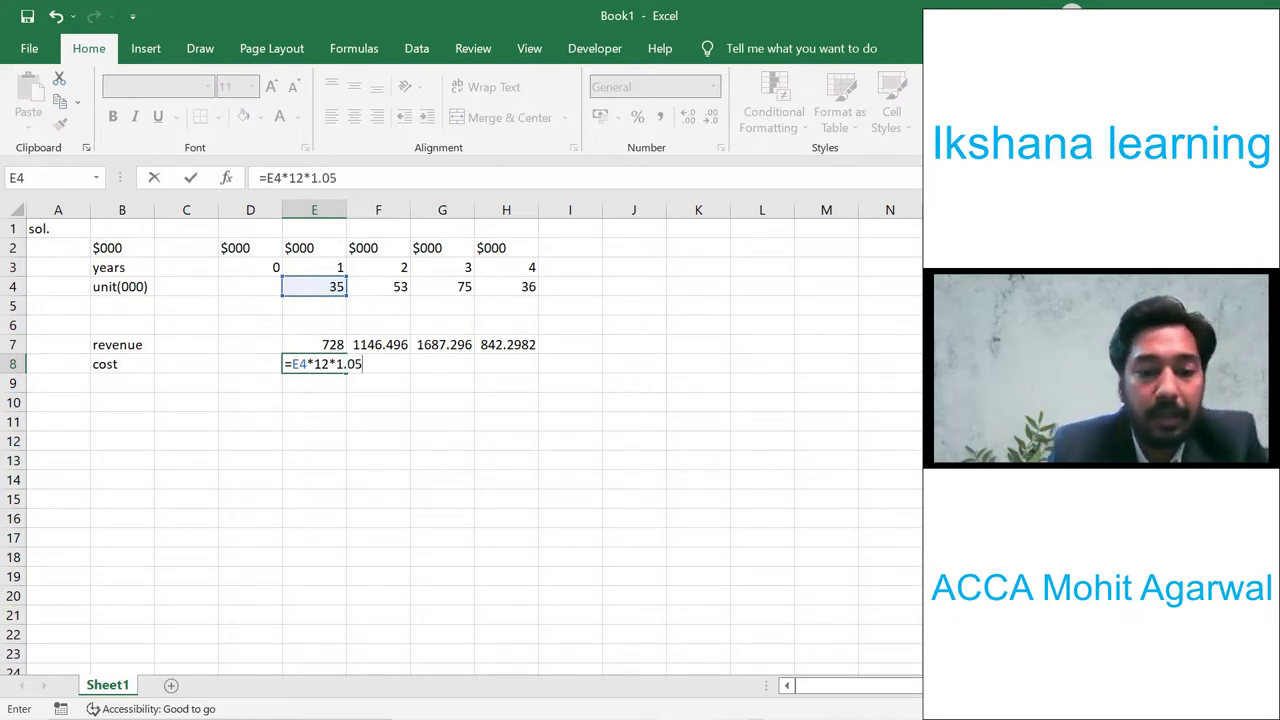
pyautogui.write('^')
pyautogui.press('Up')
pyautogui.press('Up')
pyautogui.press('Up')
pyautogui.press('Up')
pyautogui.press('Up')
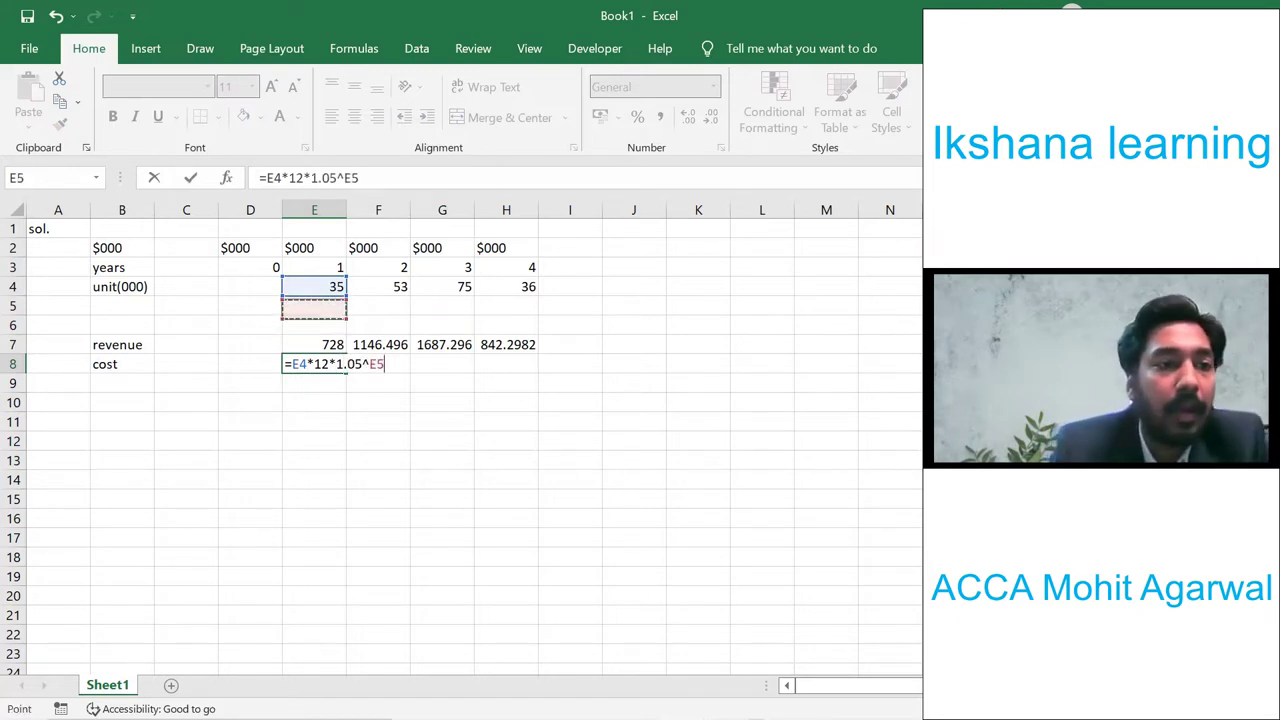
pyautogui.press('Return')
# - Copy the year 1 cost formula from E8 across to years 2 to 4 in F8:H8
pyautogui.click(314, 364)
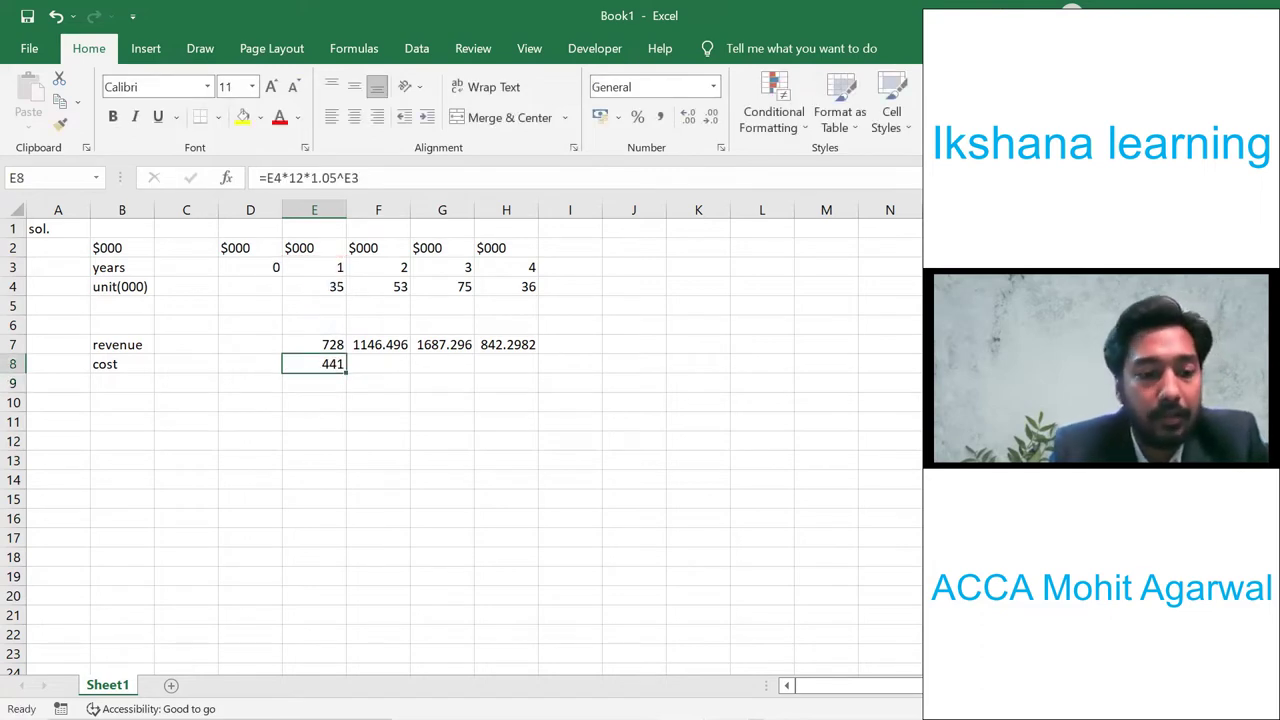
pyautogui.hotkey('ctrl', 'c')
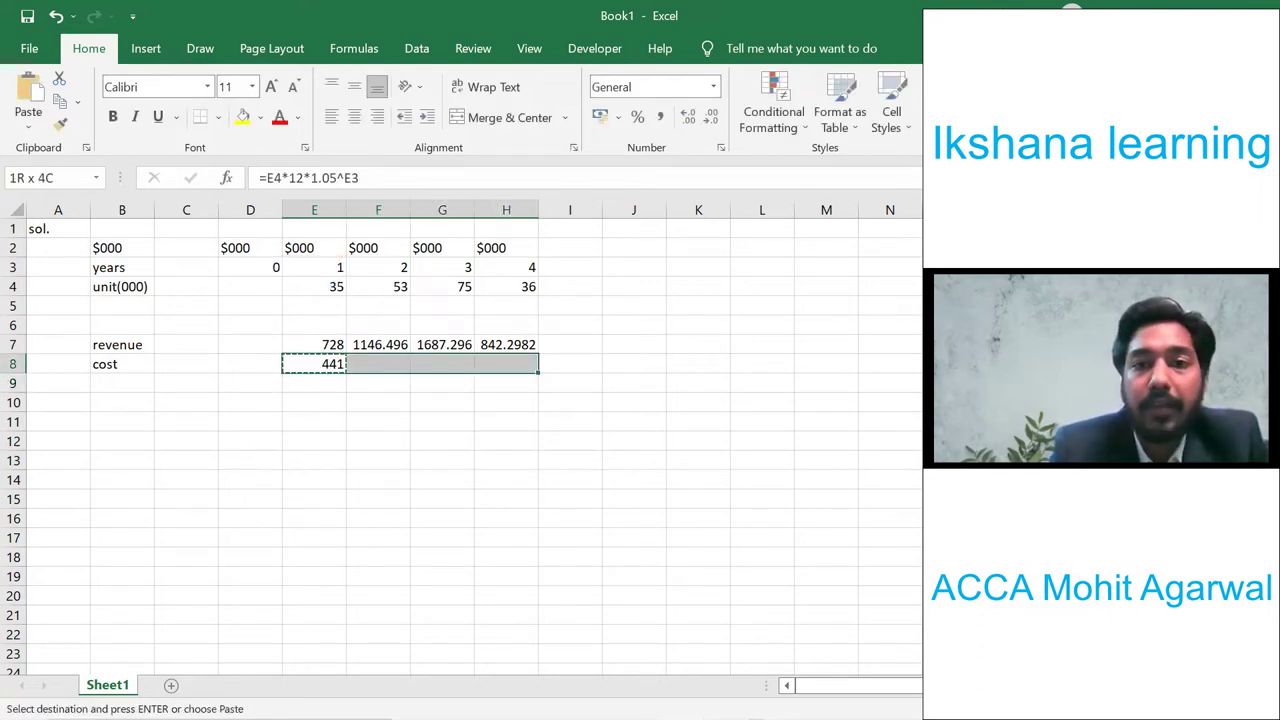
pyautogui.hotkey('ctrl', 'v')
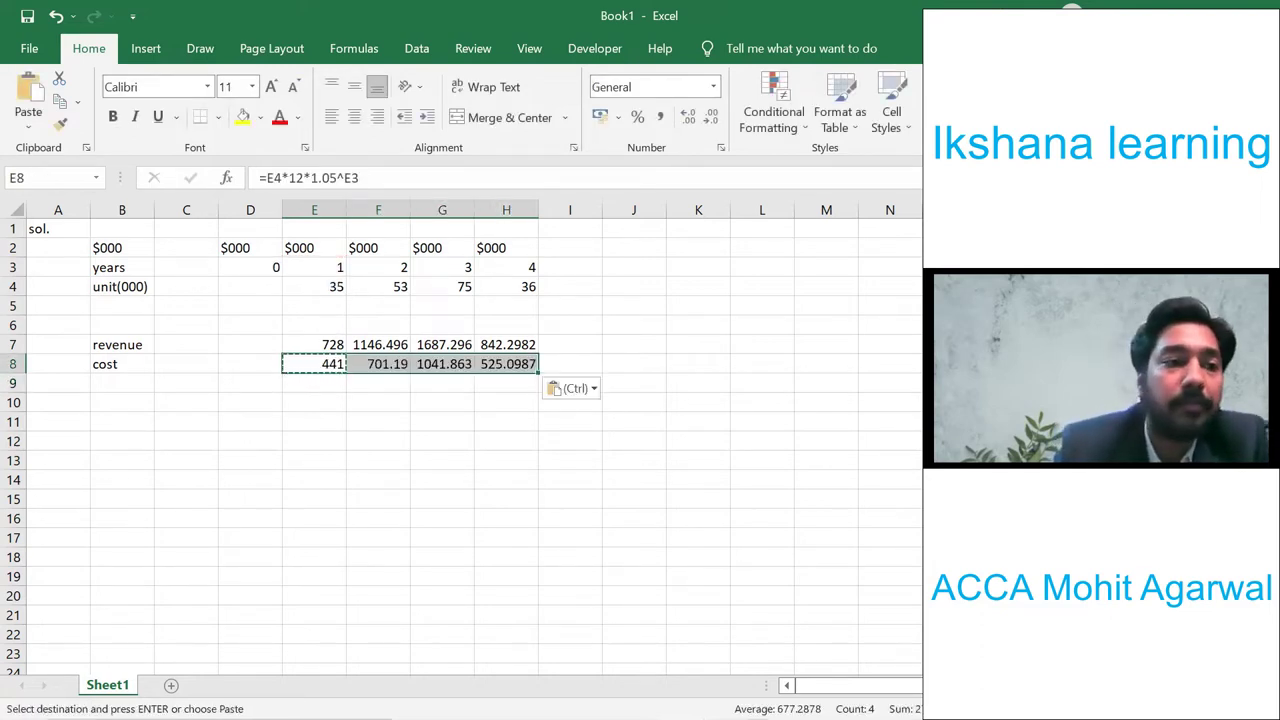
pyautogui.press('Escape')
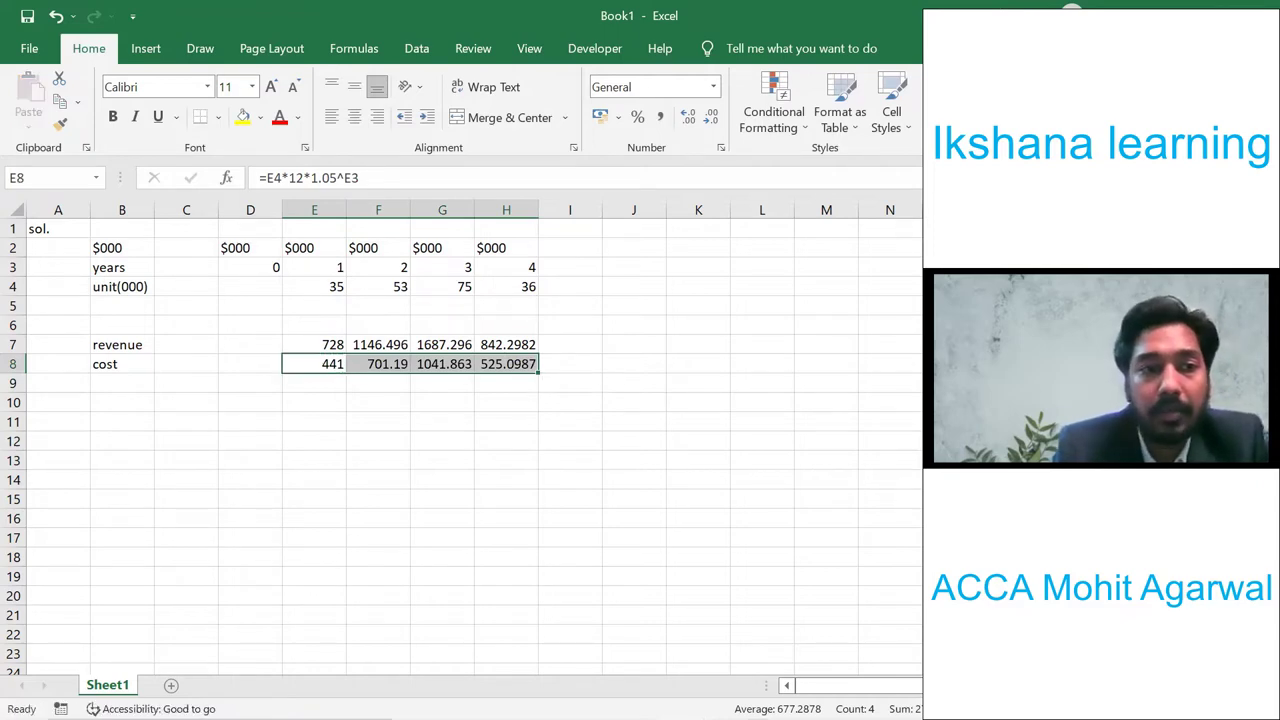
# - Look back at the sc co question workbook, and enter the row label "ne cash flow" in B9 of the solution
pyautogui.hotkey('alt', 'Tab')
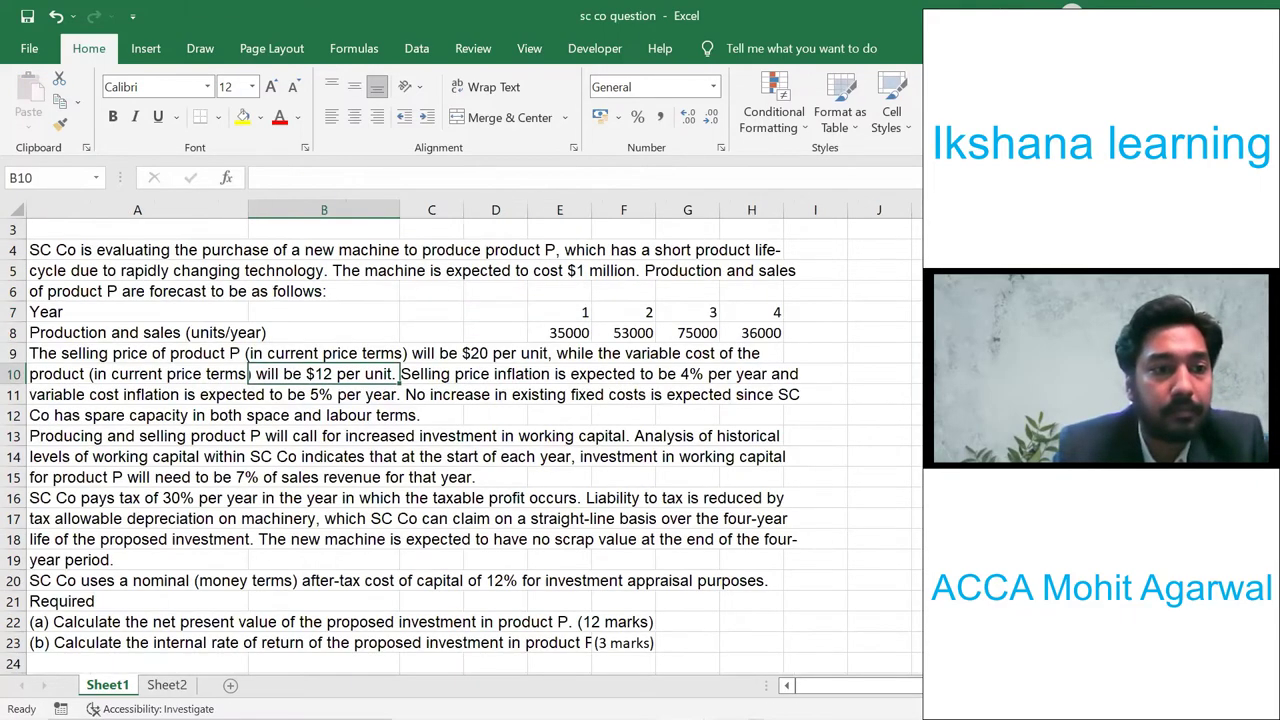
pyautogui.hotkey('alt', 'Tab')
pyautogui.click(122, 383)
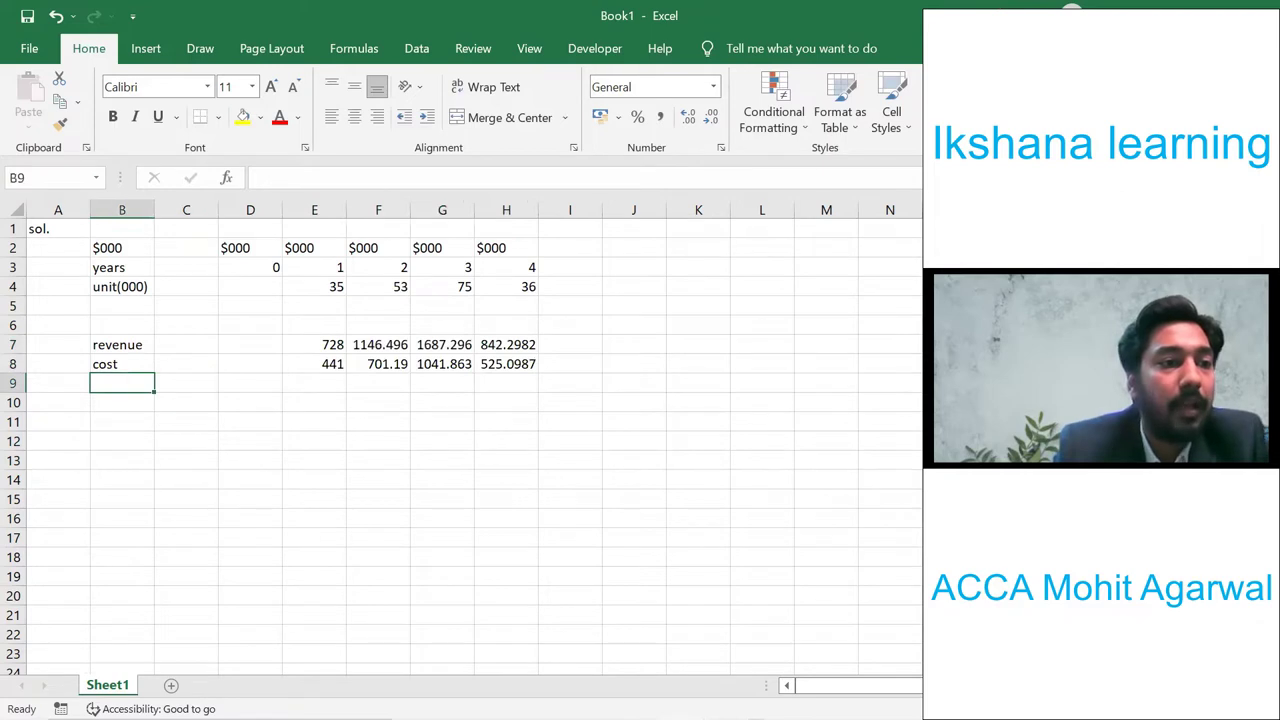
pyautogui.write('ne c')
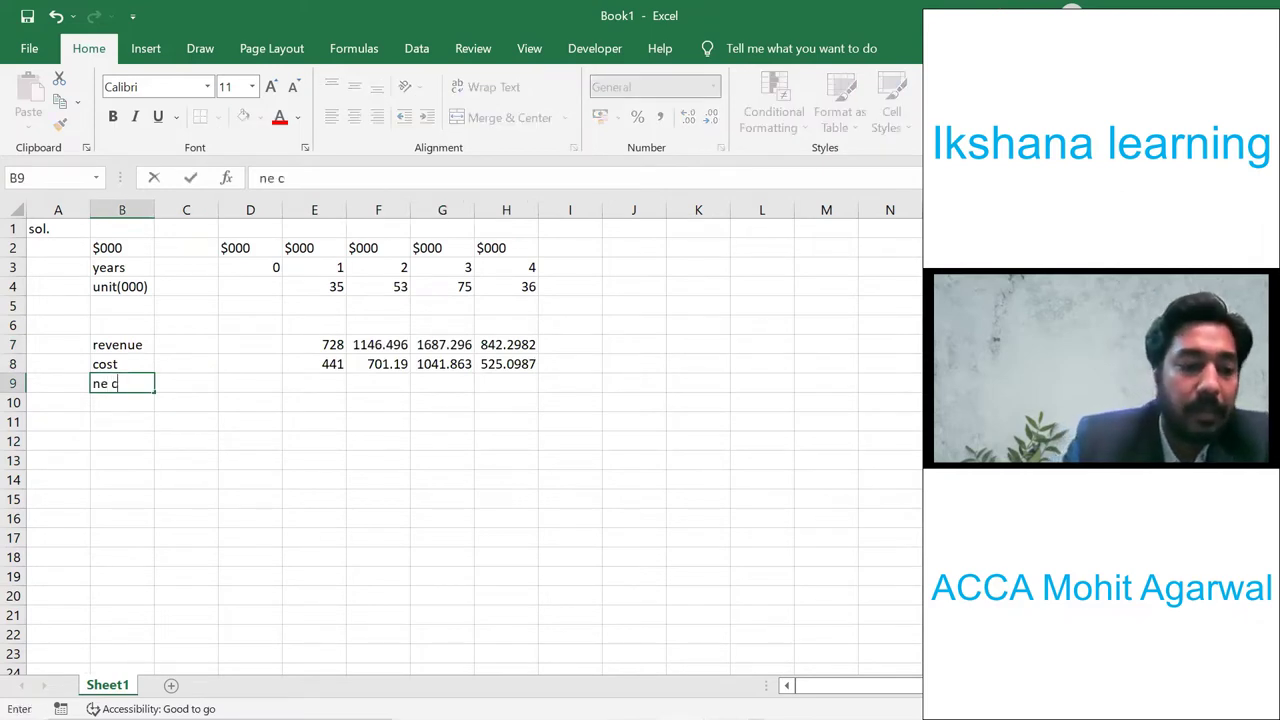
pyautogui.write('ash flow')
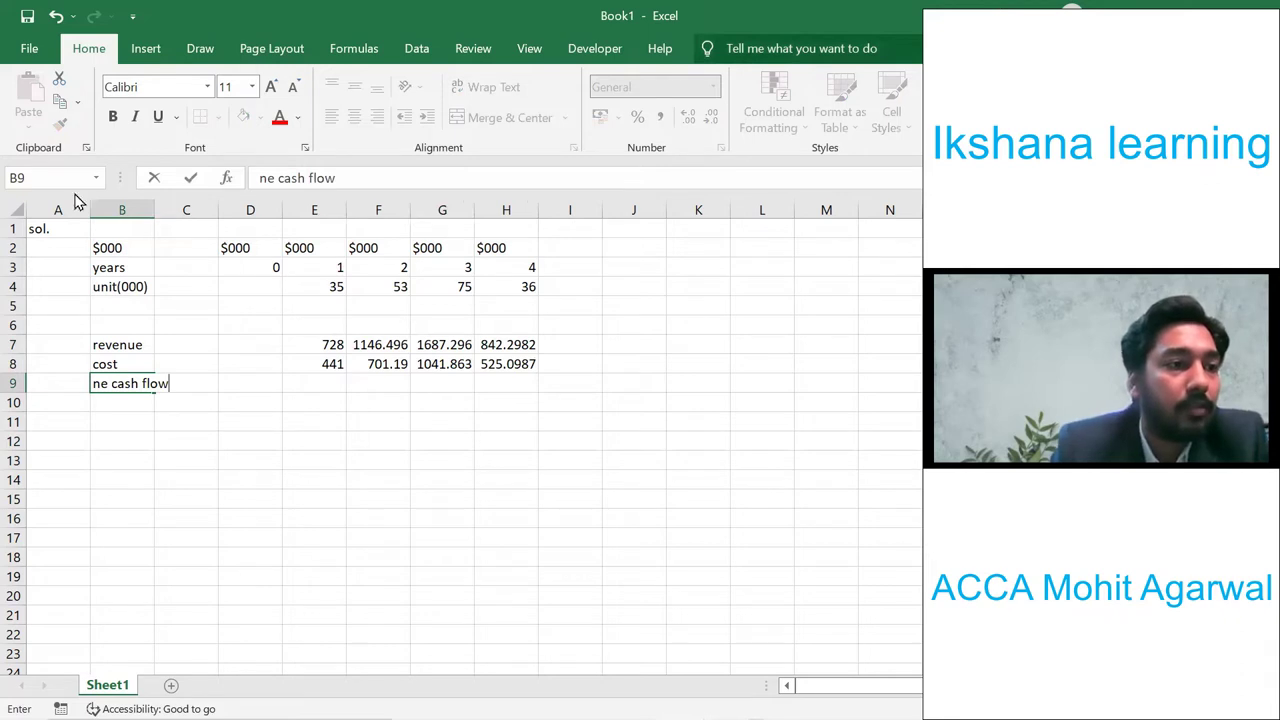
# - Set the whole sheet's font size to 16 and widen column B to fit the row labels
pyautogui.click(17, 211)
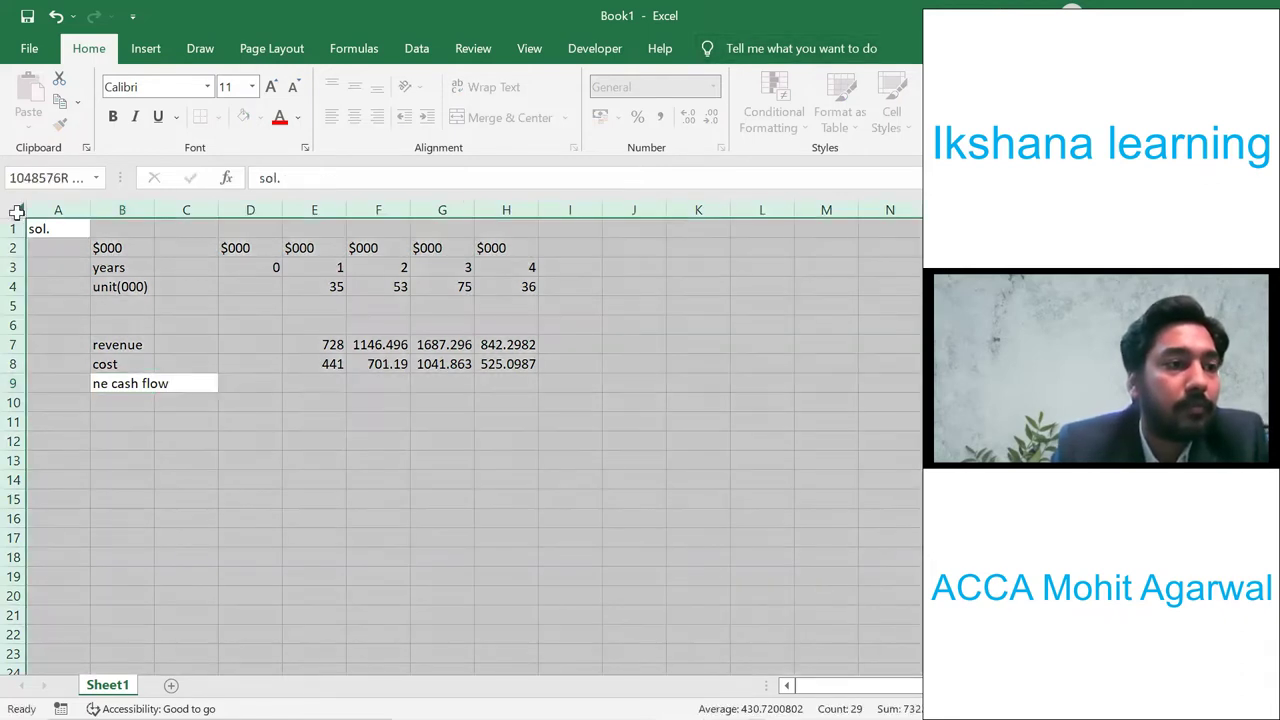
pyautogui.click(253, 89)
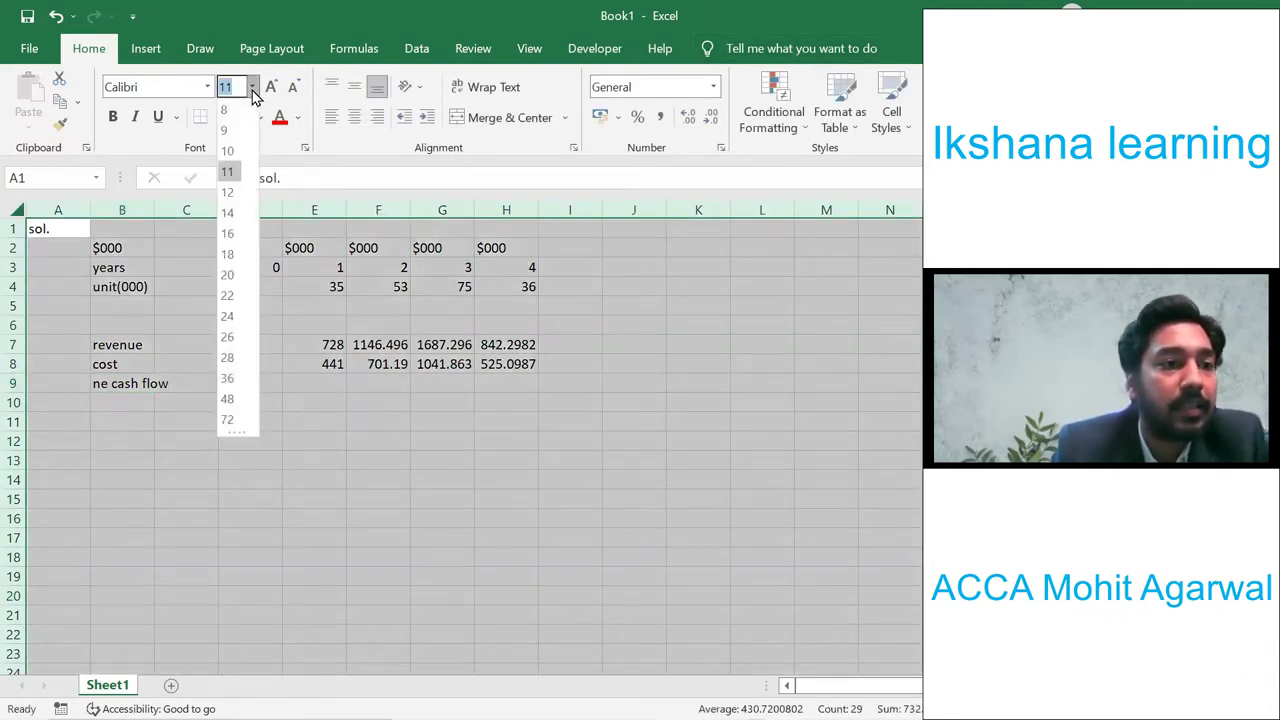
pyautogui.click(237, 244)
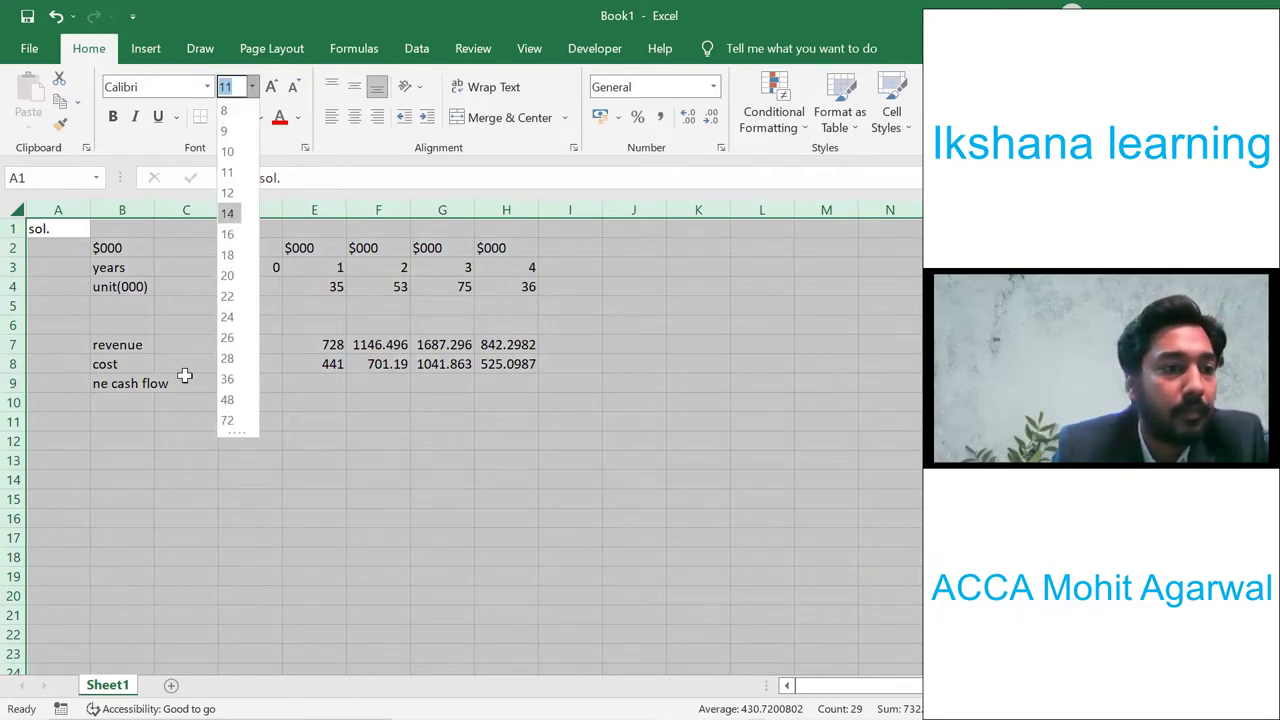
pyautogui.click(140, 466)
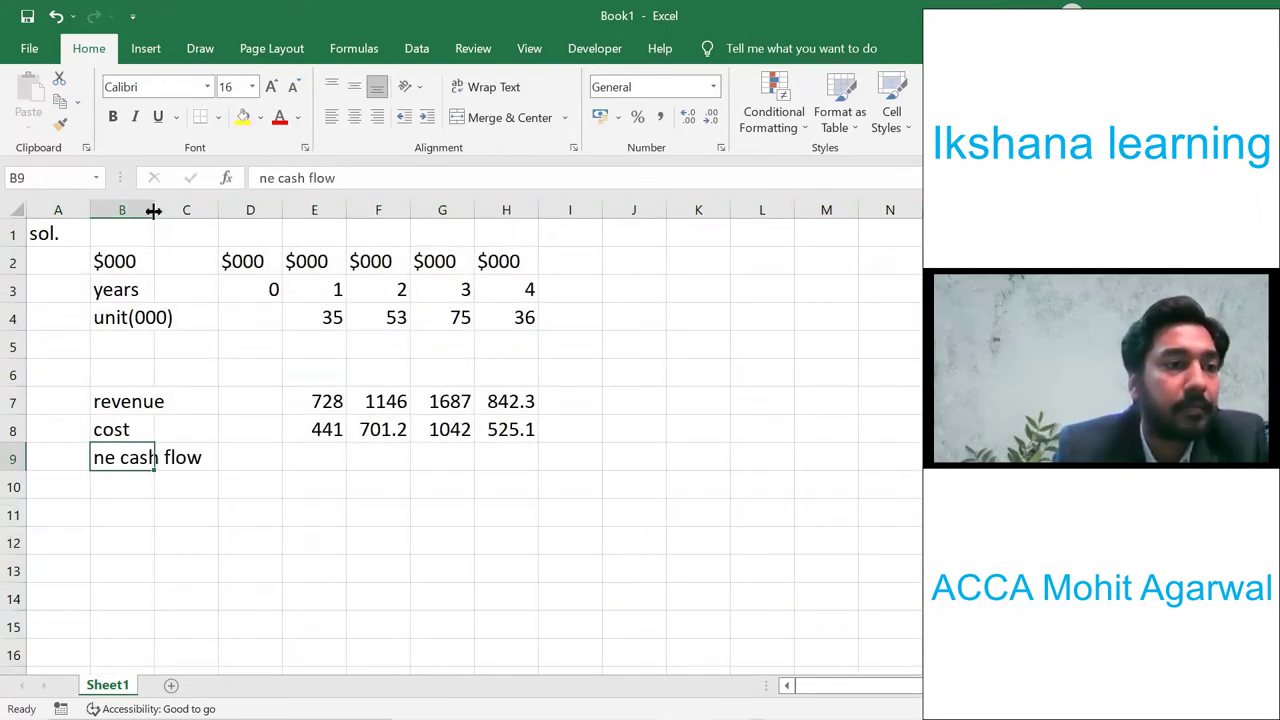
pyautogui.moveTo(155, 211); pyautogui.dragTo(269, 248)
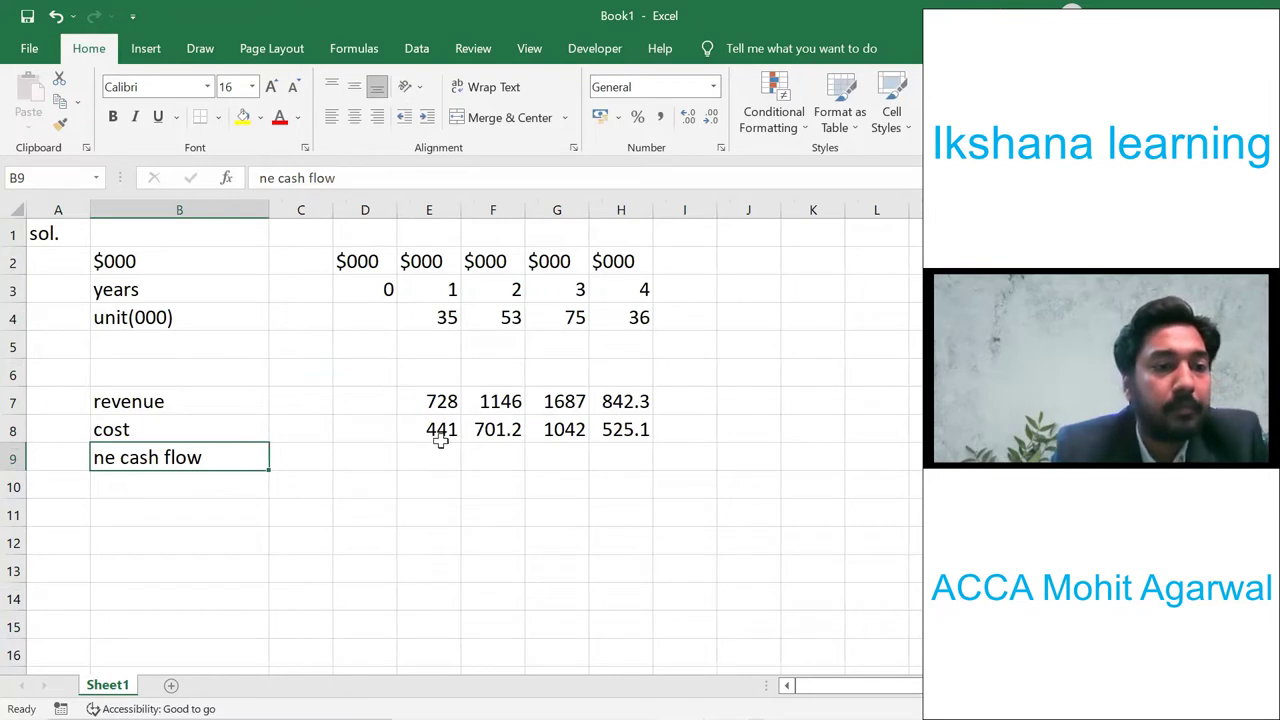
# - Calculate the year 1 net cash flow by entering =E7-E8 in E9
pyautogui.click(428, 458)
pyautogui.write('=')
pyautogui.press('Up')
pyautogui.press('Up')
pyautogui.write('-')
pyautogui.press('Up')
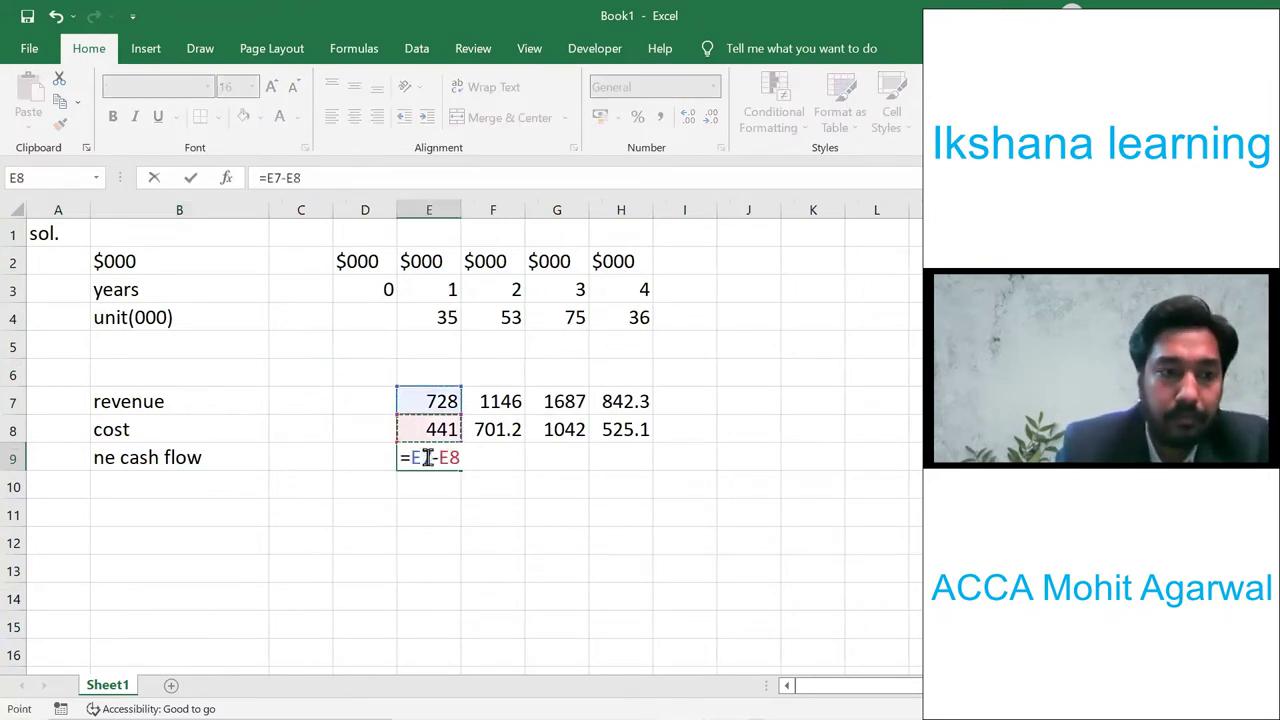
pyautogui.press('Return')
# - Copy the year 1 net cash flow formula from E9 across to years 2 to 4 in F9:H9
pyautogui.press('Up')
pyautogui.hotkey('ctrl', 'c')
pyautogui.hotkey('shift', 'Right')
pyautogui.hotkey('shift', 'Right')
pyautogui.hotkey('shift', 'Right')
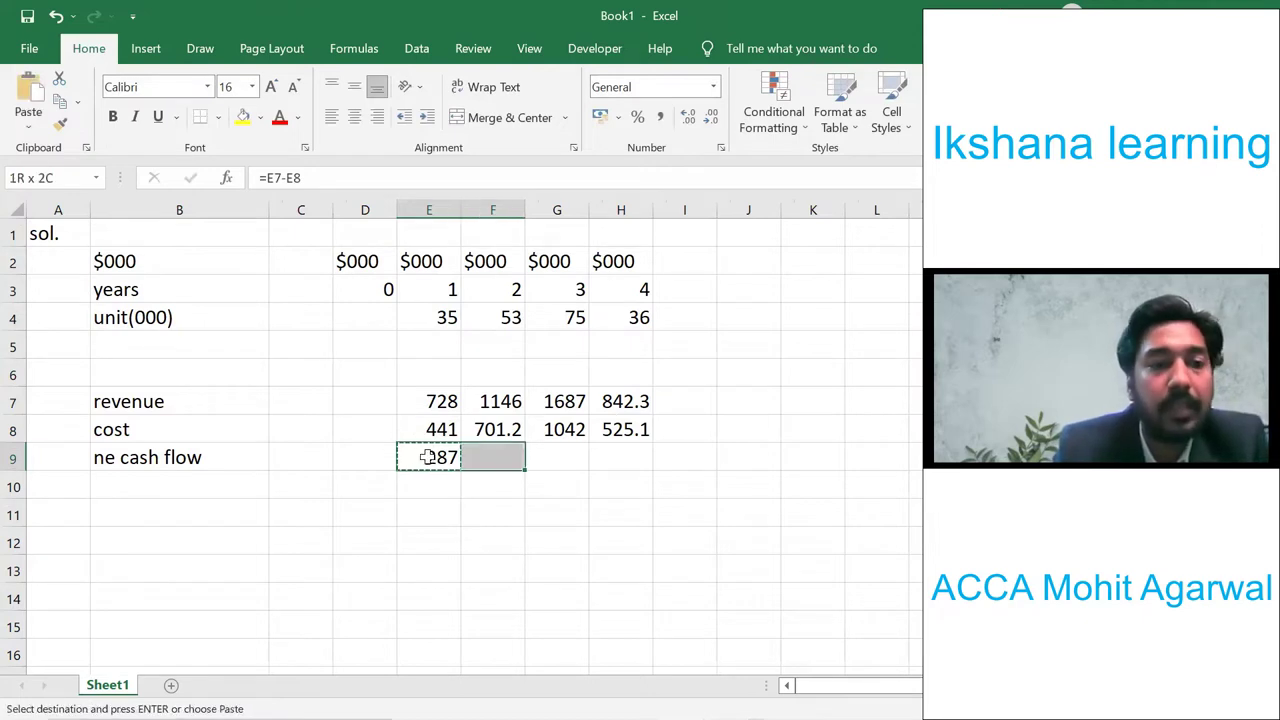
pyautogui.hotkey('ctrl', 'v')
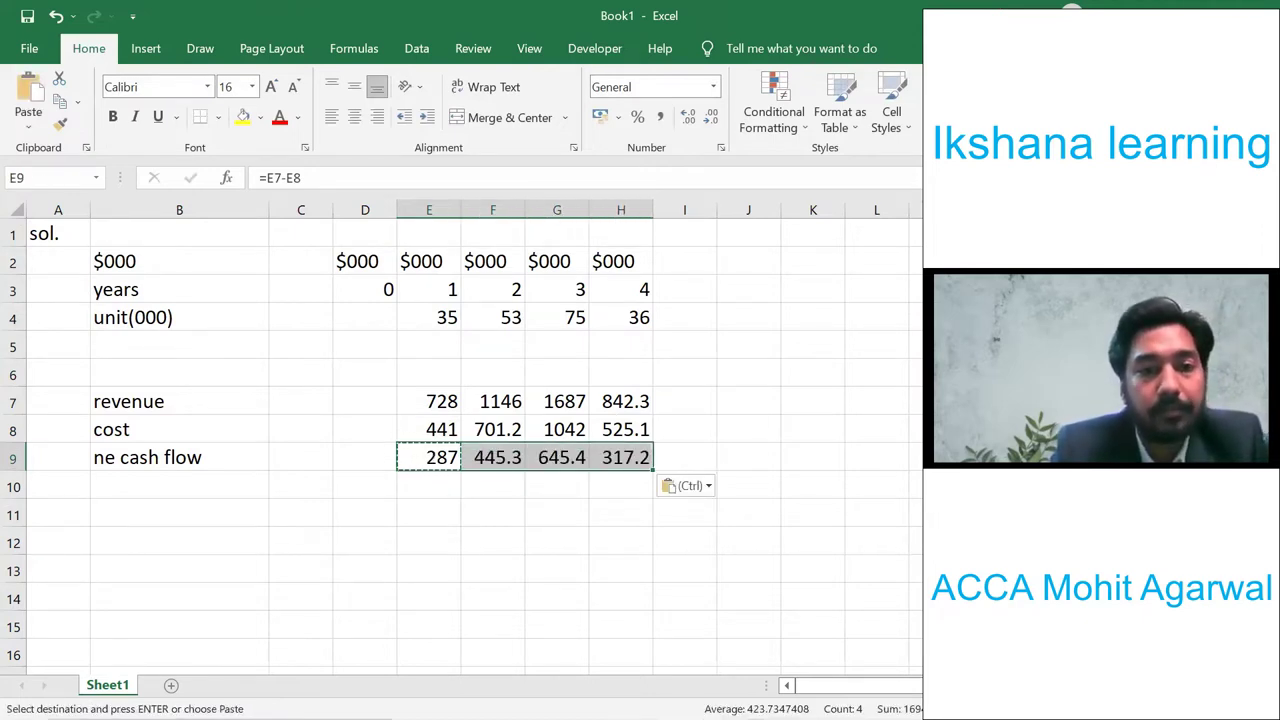
pyautogui.press('Escape')
# - Correct the misspelled row label in B9 to "net cash flow"
pyautogui.press('Down')
pyautogui.press('Left')
pyautogui.press('Left')
pyautogui.press('Left')
pyautogui.press('Left')
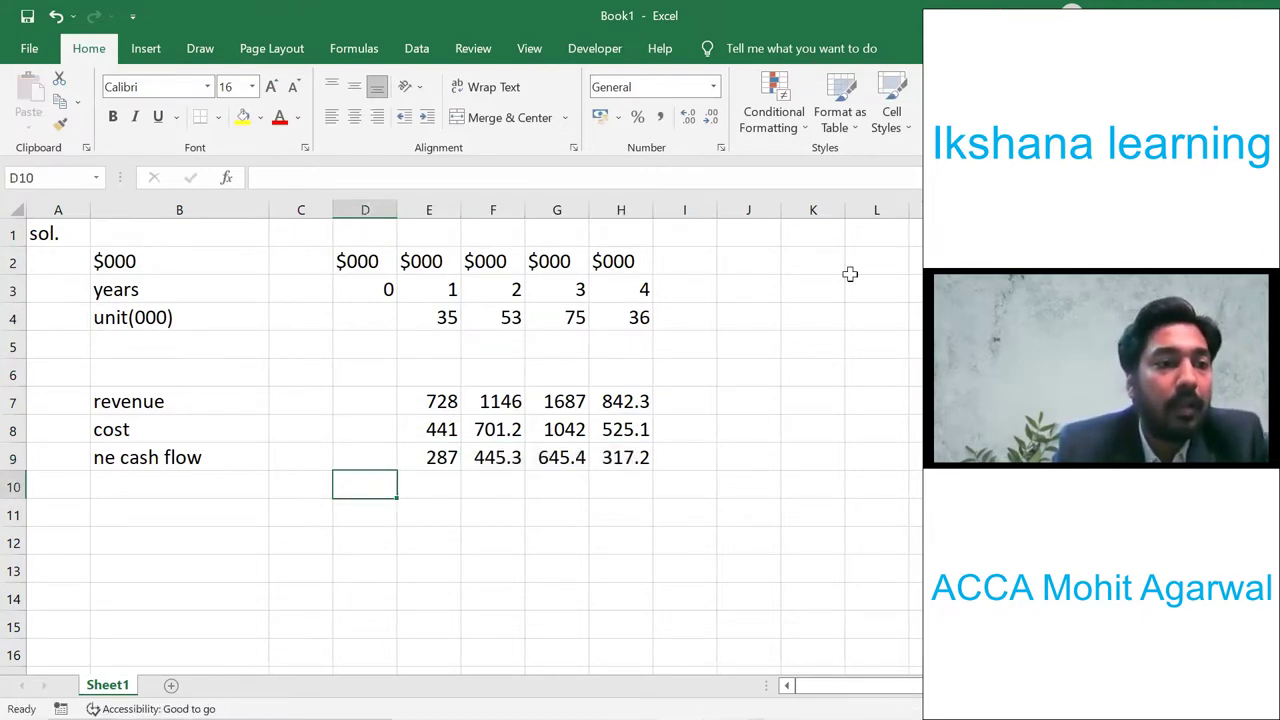
pyautogui.press('Up')
pyautogui.press('Right')
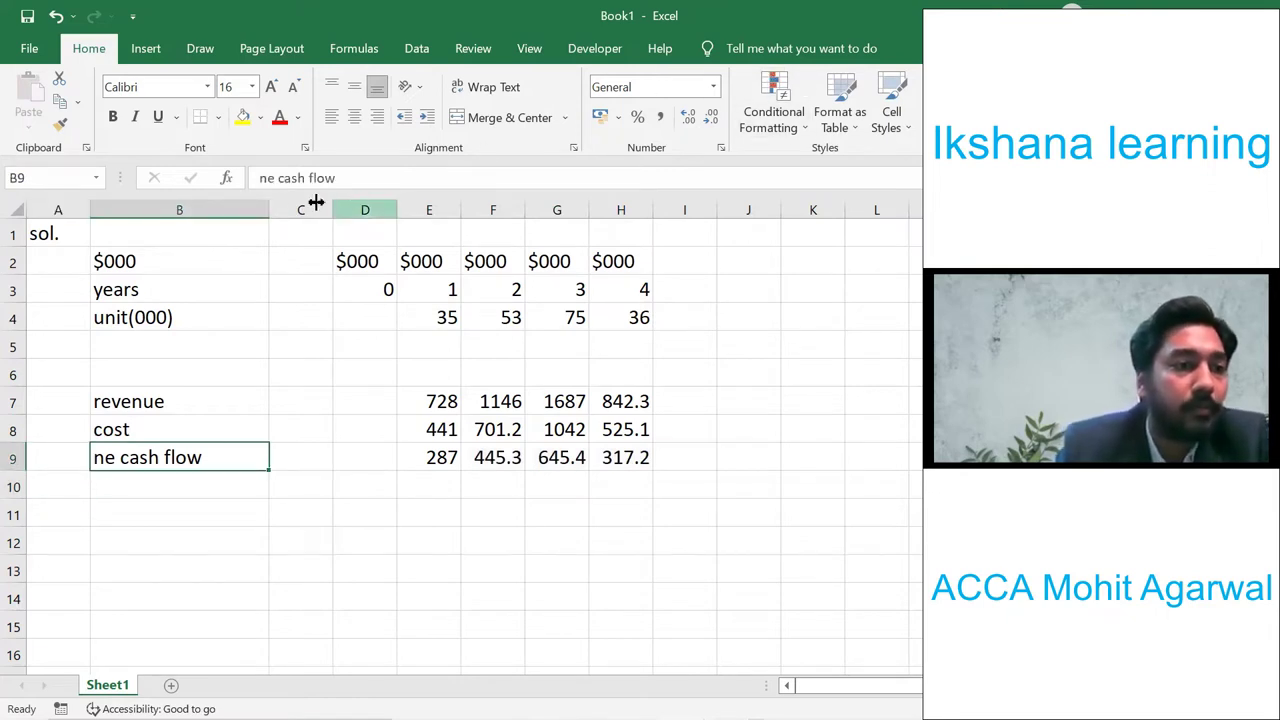
pyautogui.click(279, 180)
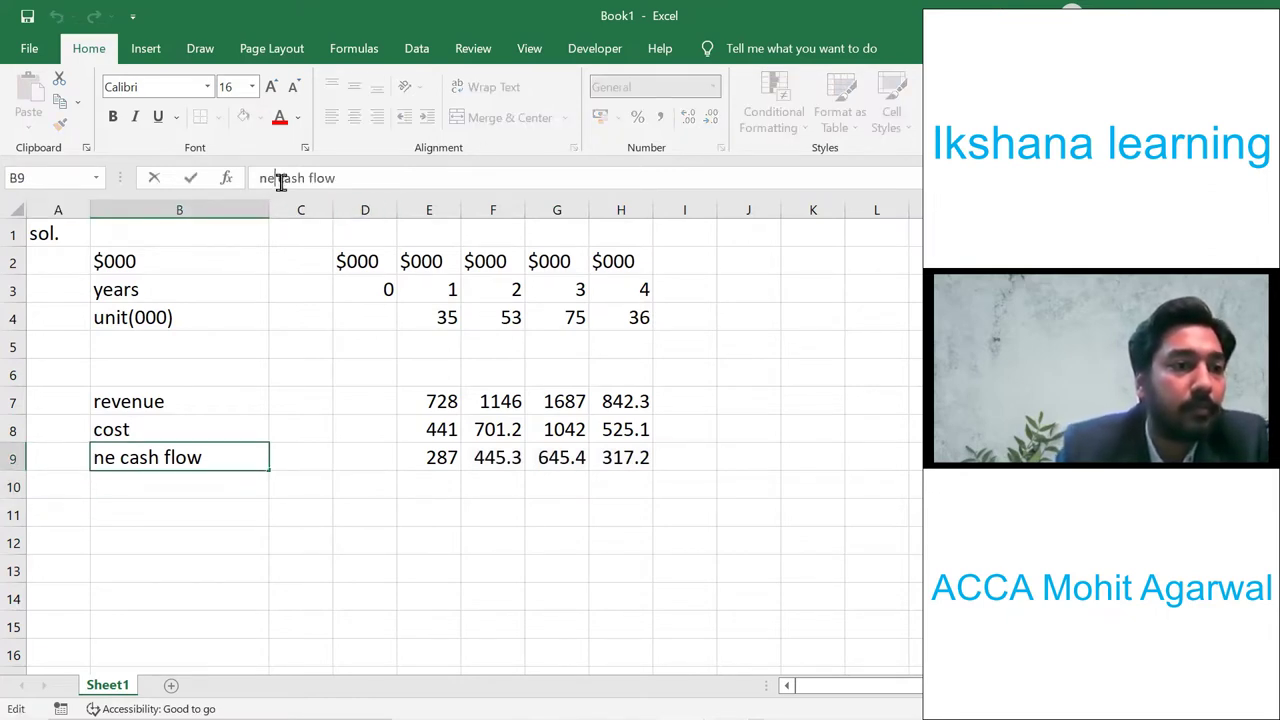
pyautogui.write('t')
pyautogui.press('Return')
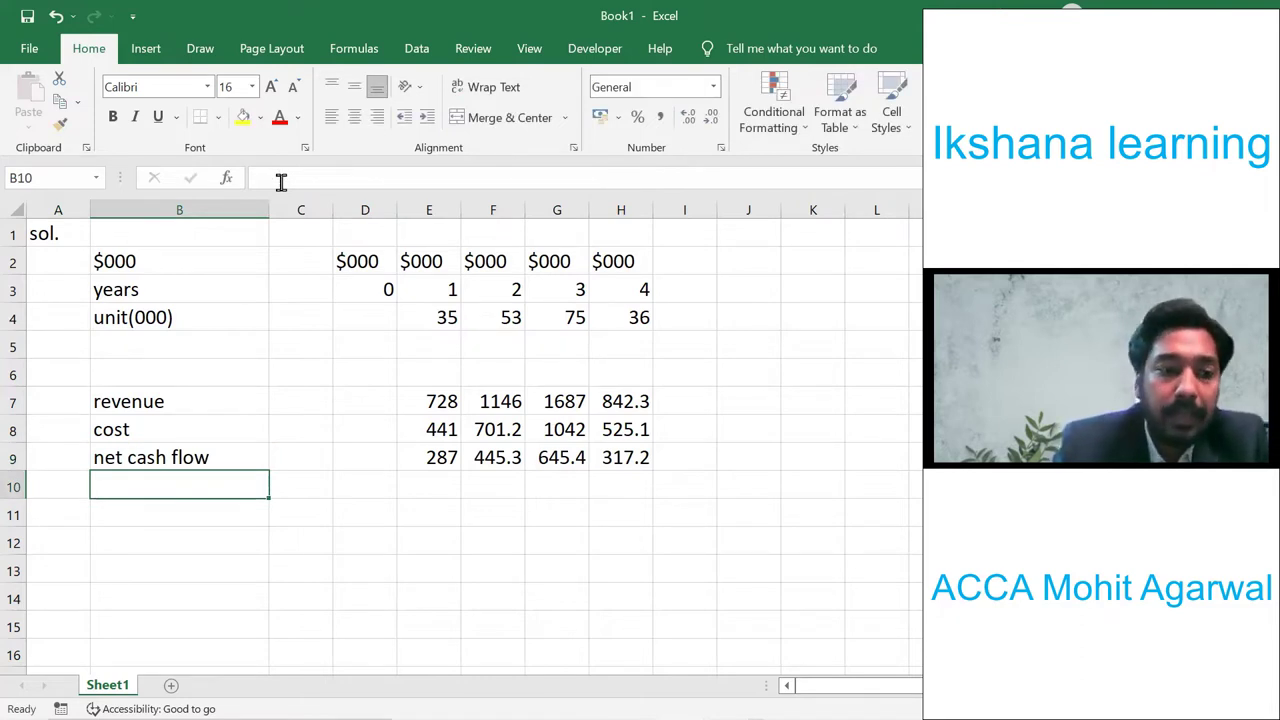
# - Enter the row label "tax @ 30%" in B10, directly below the net cash flow label
pyautogui.write('tax ')
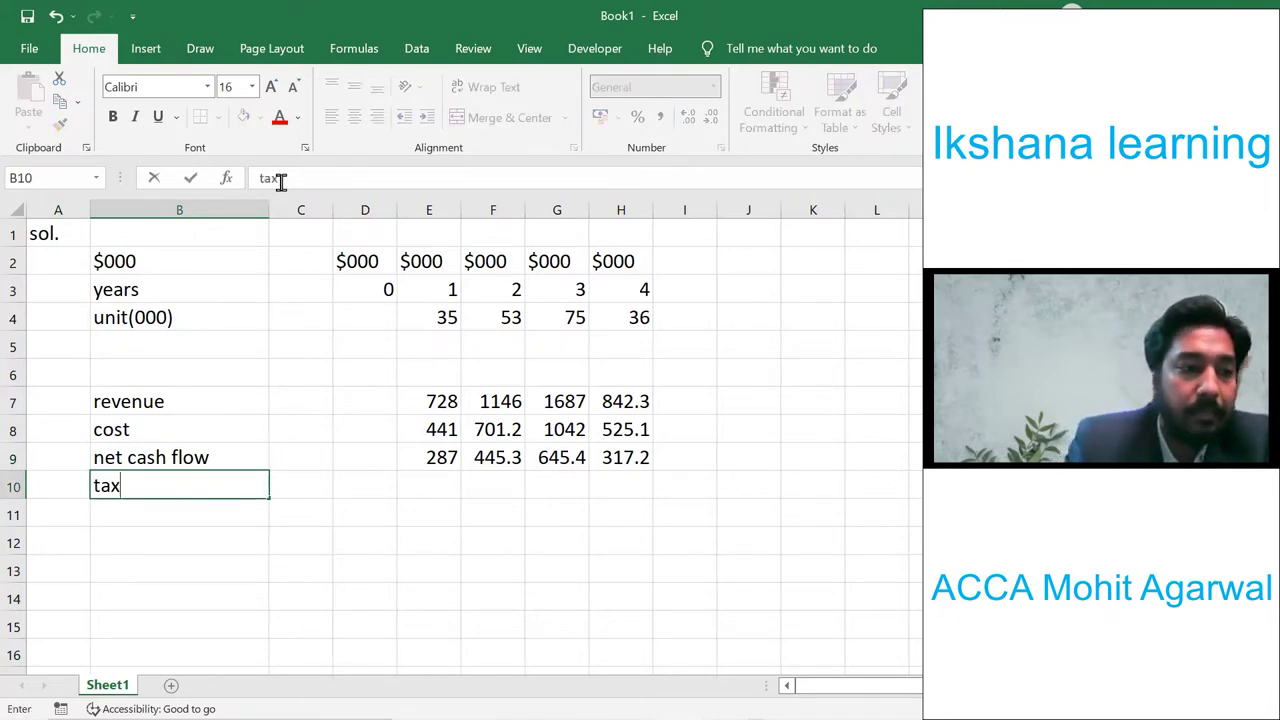
pyautogui.write('@ 30%')
pyautogui.press('Tab')
pyautogui.press('Tab')
pyautogui.press('Tab')
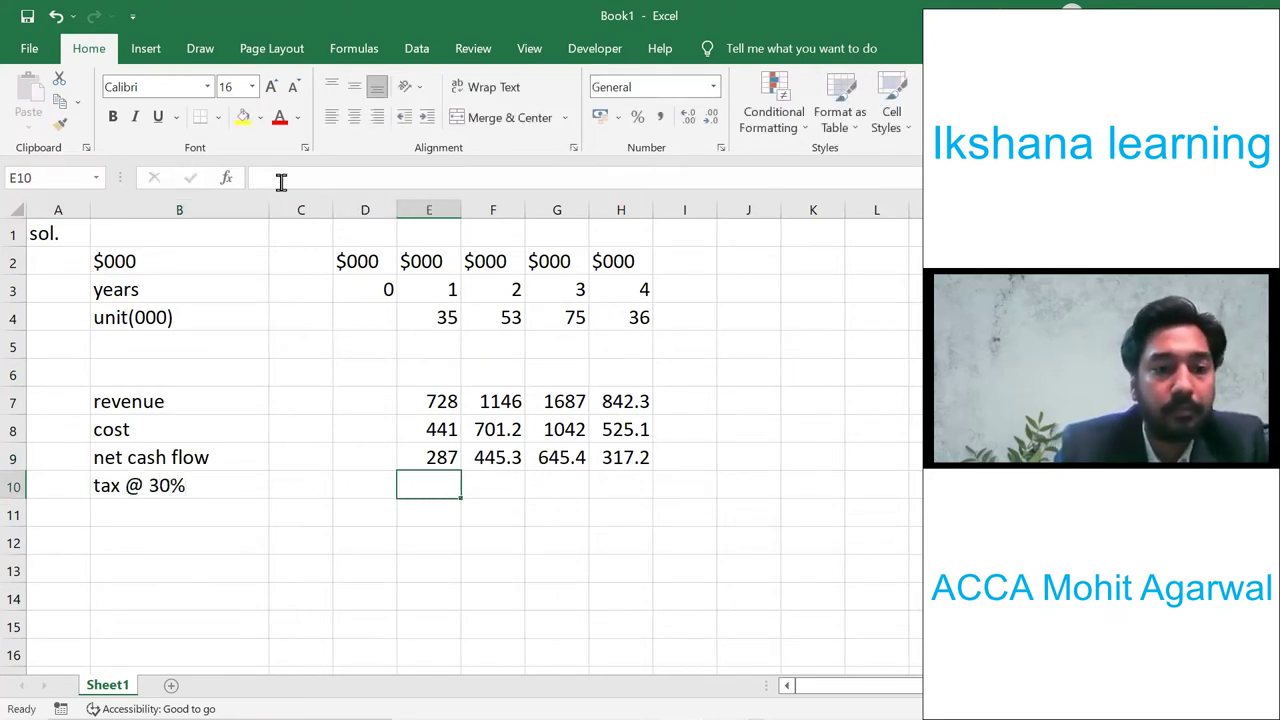
# - Try the formula =-E10*.3 for the year 1 tax in E10
pyautogui.write('=')
pyautogui.press('Up')
pyautogui.press('Down')
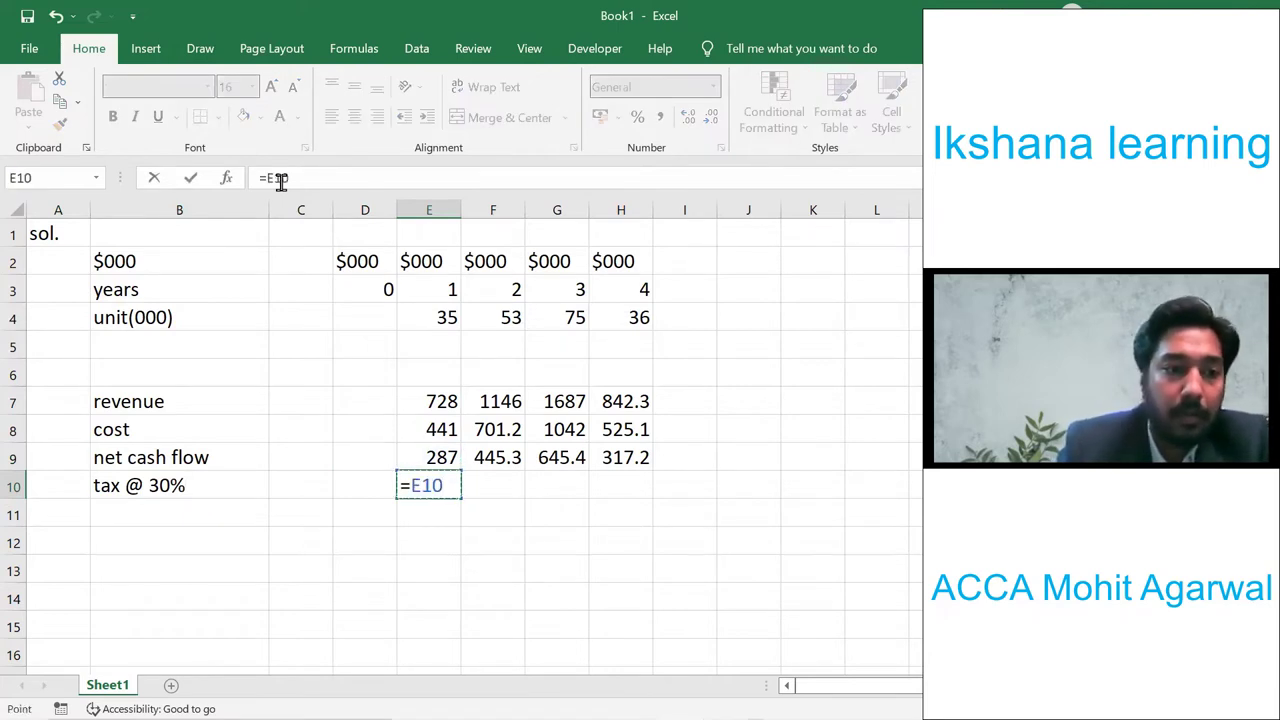
pyautogui.click(412, 485)
pyautogui.write('-E10')
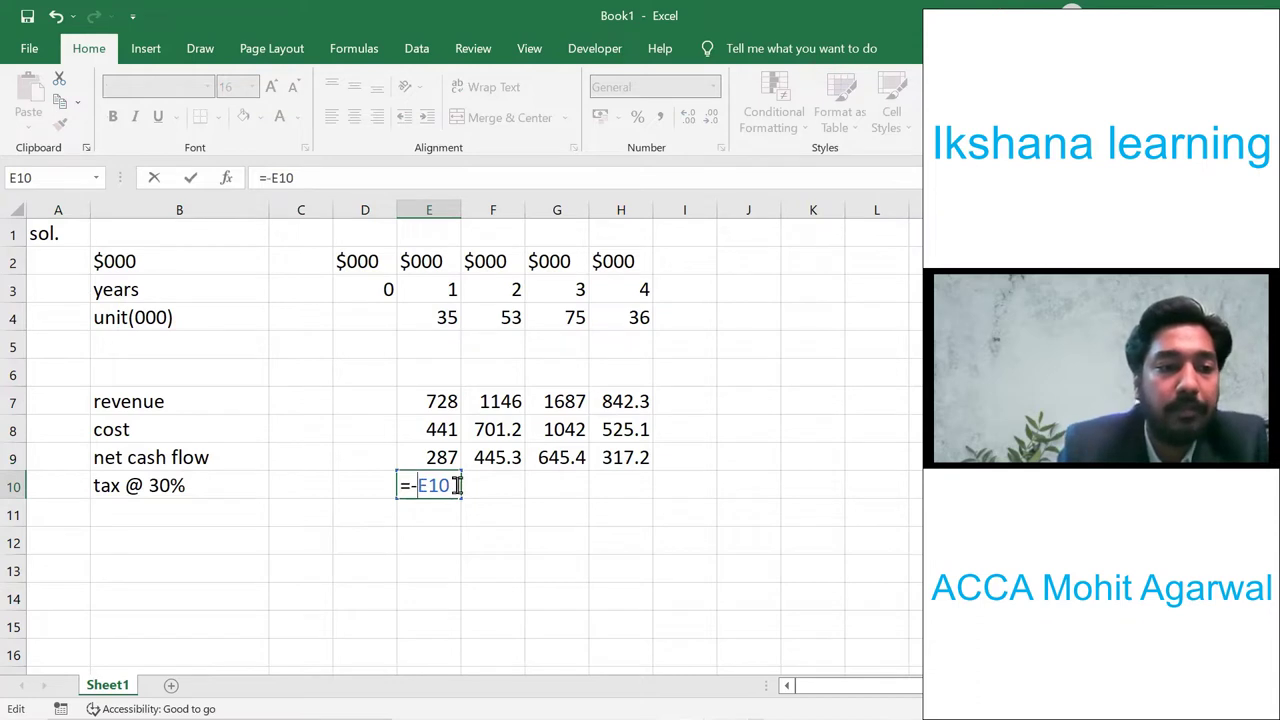
pyautogui.write('*')
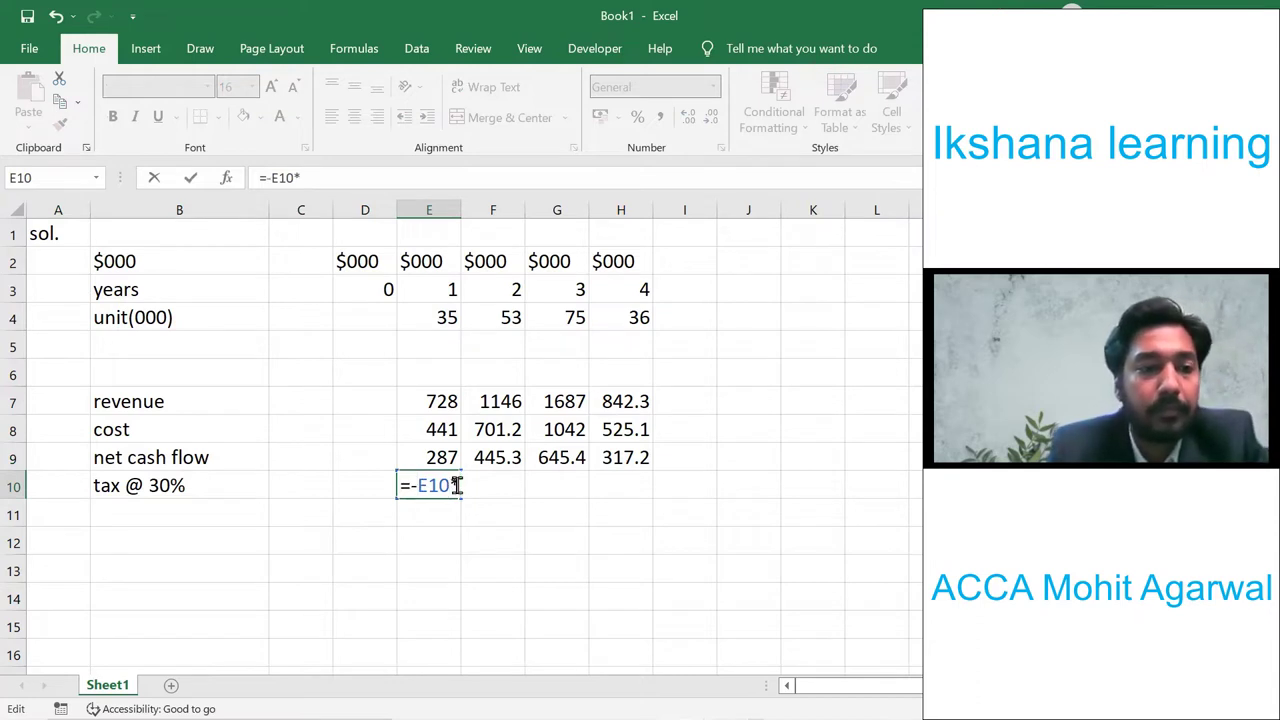
pyautogui.write('.3')
pyautogui.press('Return')
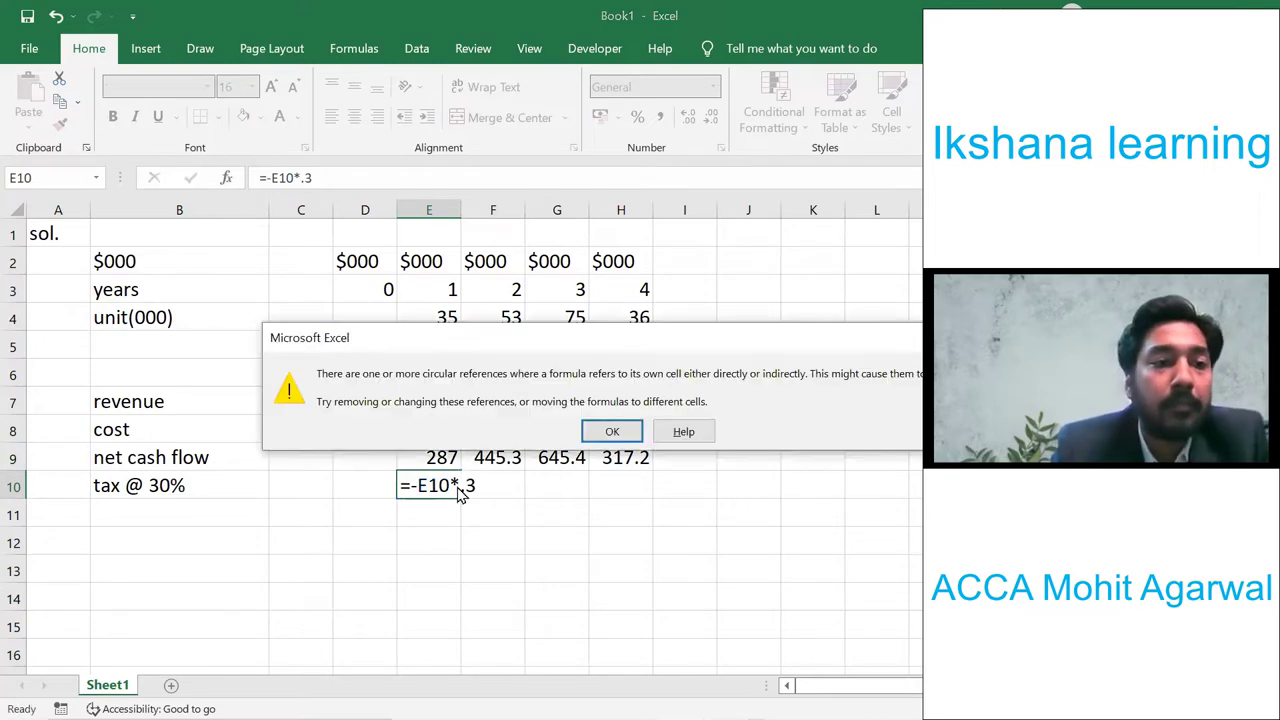
pyautogui.press('Return')
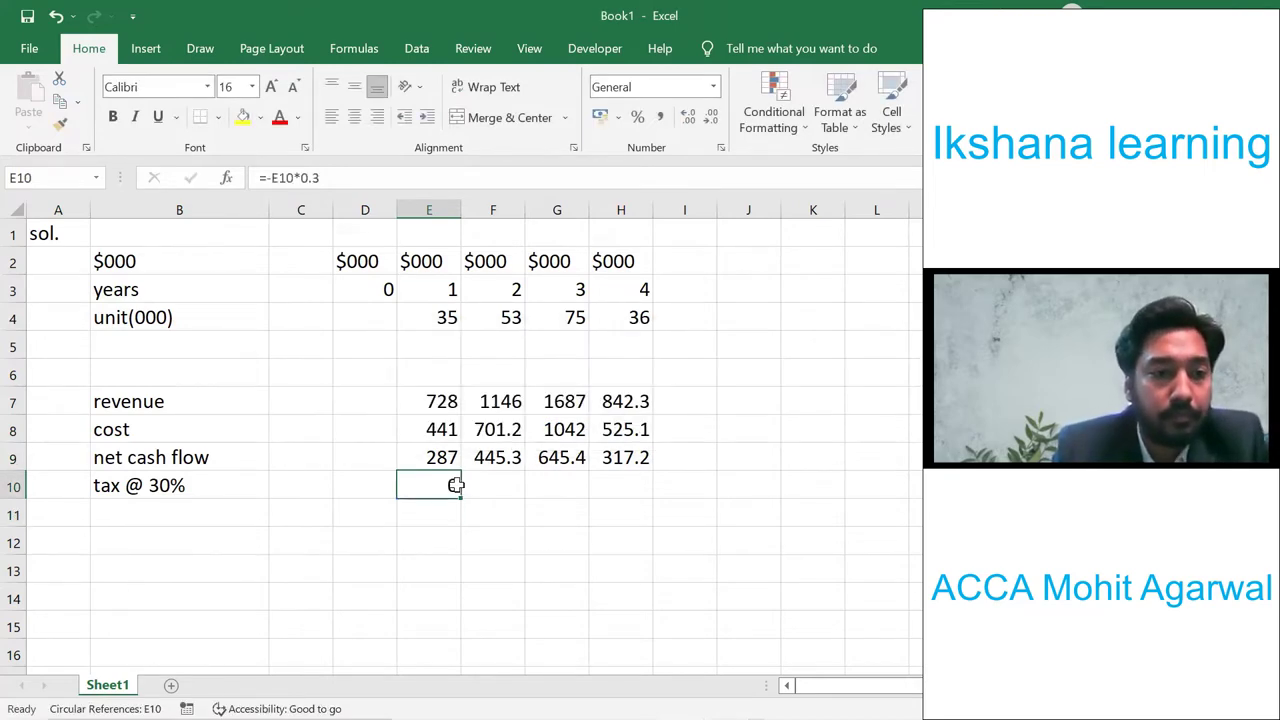
pyautogui.write('=')
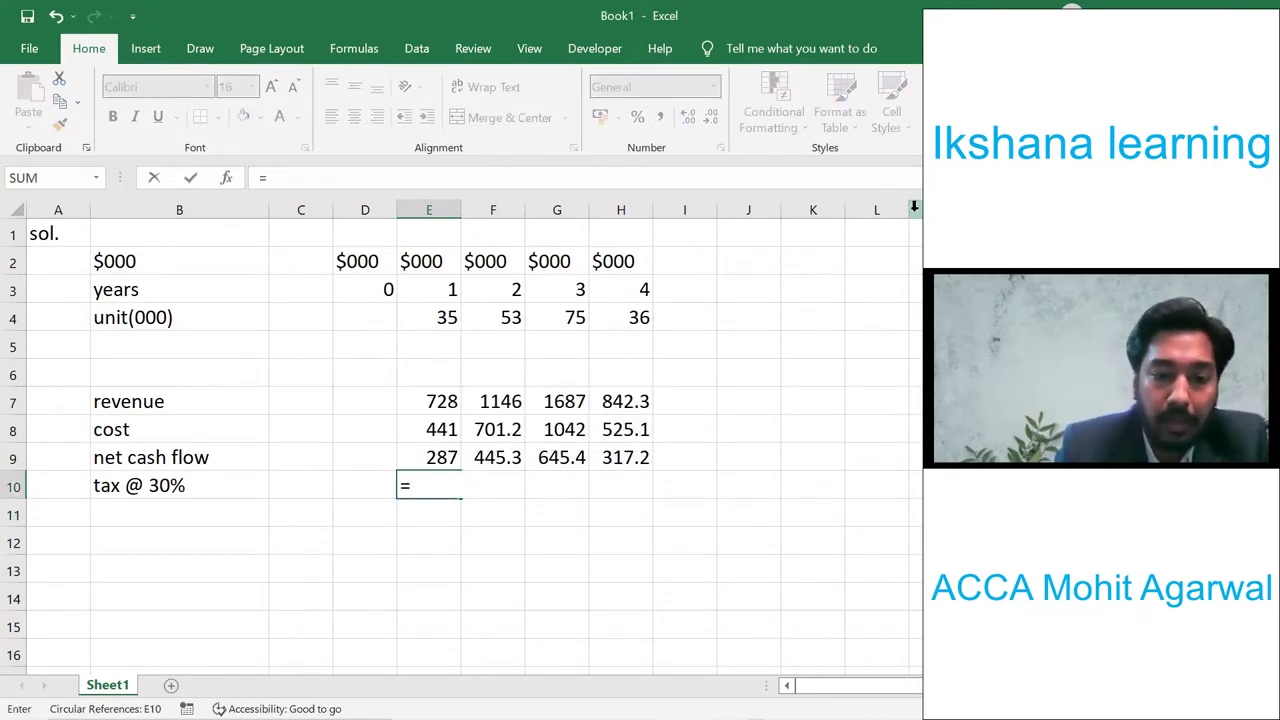
pyautogui.press('Up')
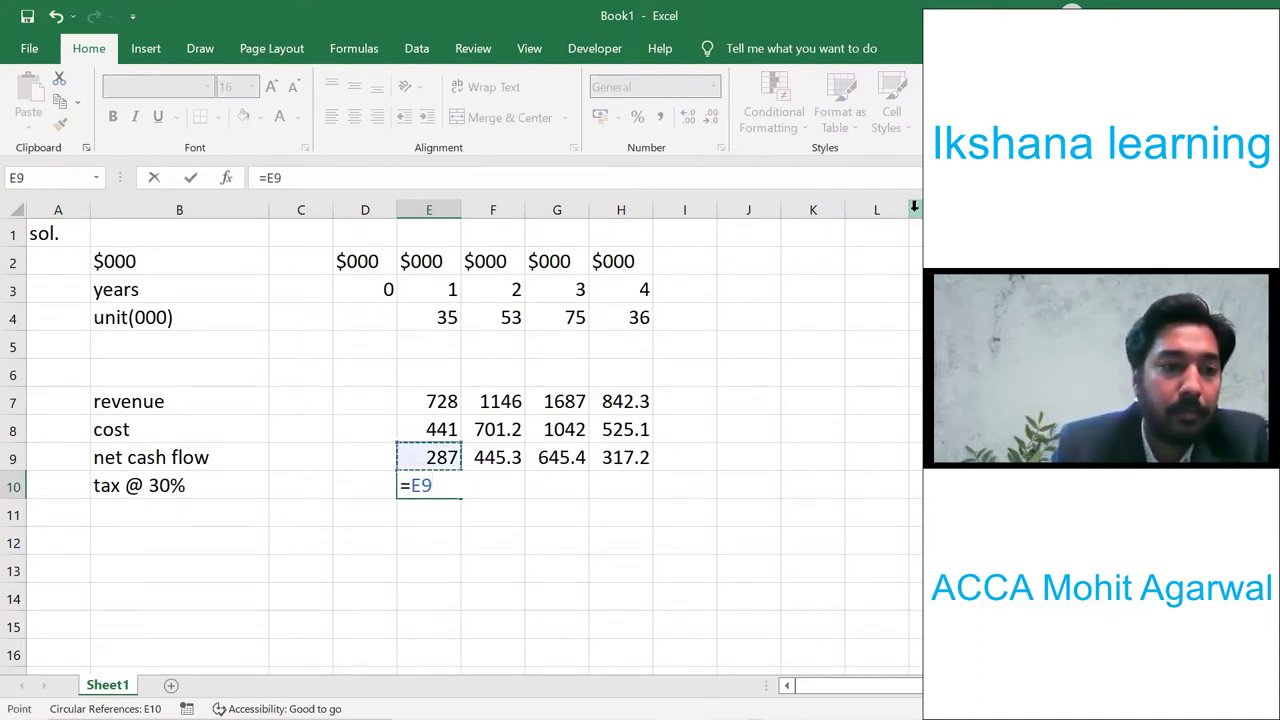
pyautogui.press('Left')
pyautogui.press('Left')
pyautogui.press('Right')
pyautogui.press('Right')
pyautogui.press('Right')
pyautogui.press('Down')
pyautogui.press('Down')
pyautogui.press('Left')
pyautogui.press('Up')
pyautogui.write('*0.3')
pyautogui.hotkey('ctrl', 'Return')
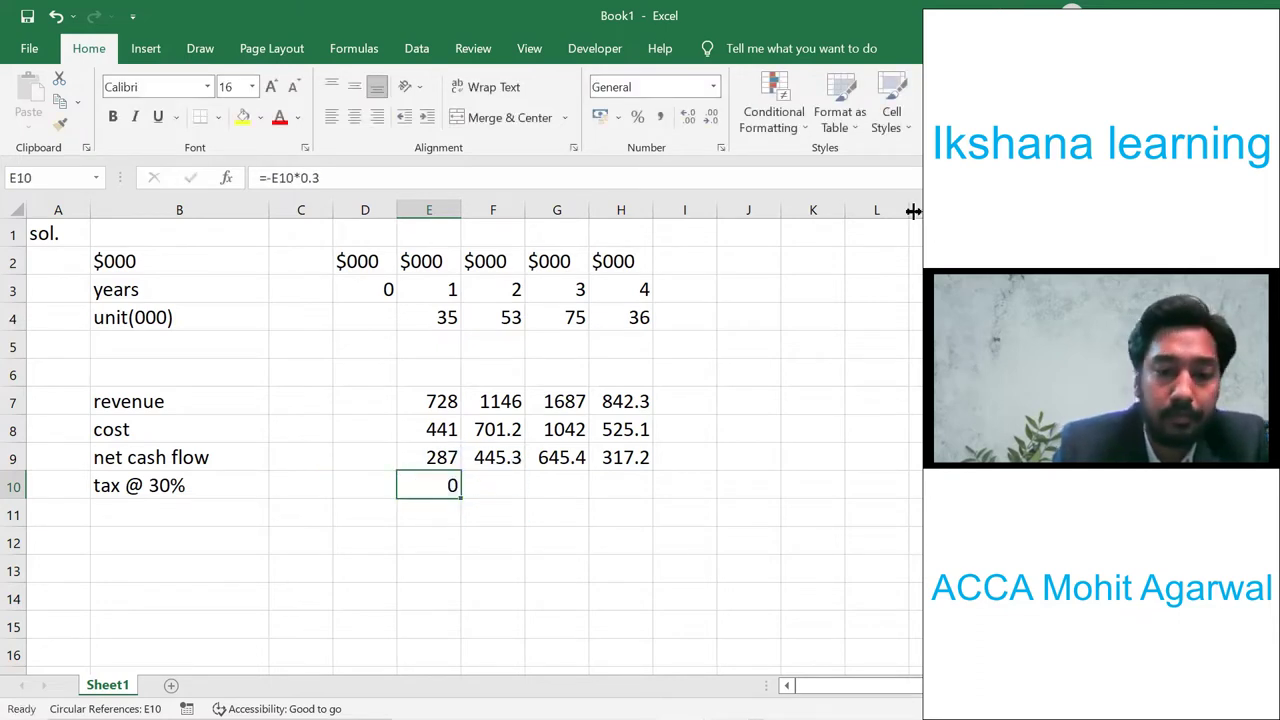
# - Calculate the year 1 tax as a negative amount by entering =-E9*0.3 in E10
pyautogui.write('=-')
pyautogui.press('Up')
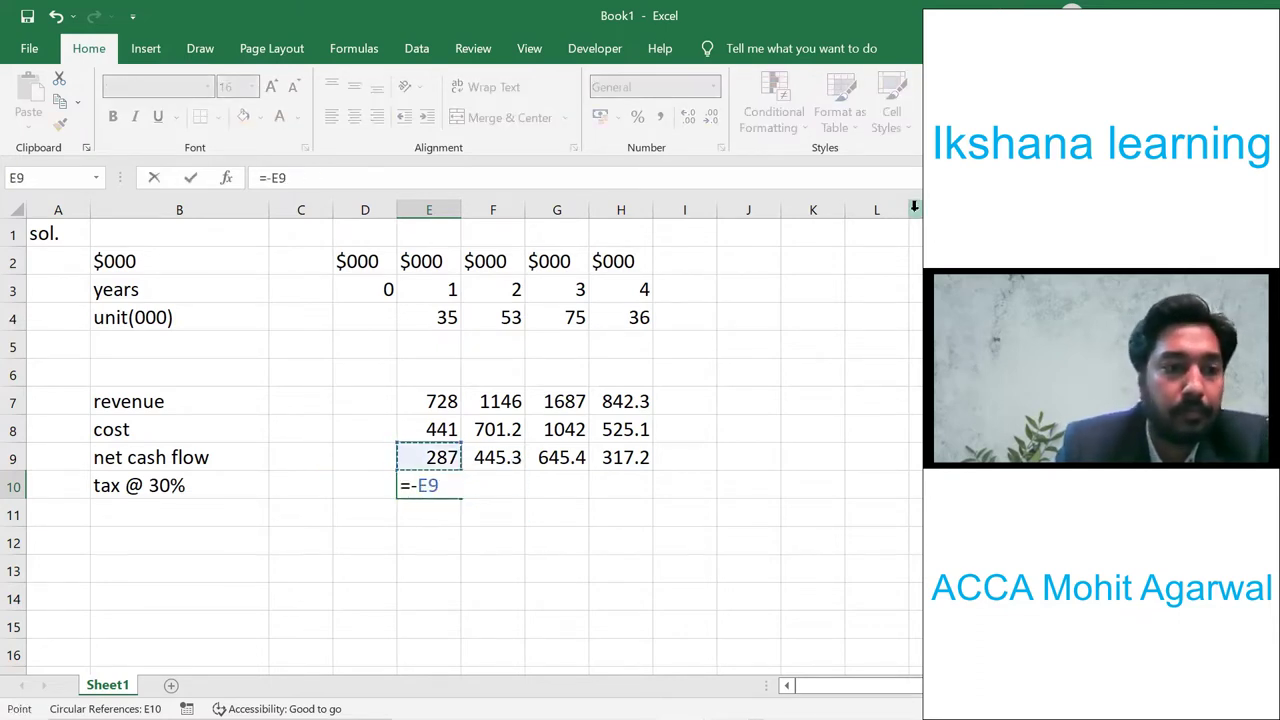
pyautogui.write('*')
pyautogui.write('0.3')
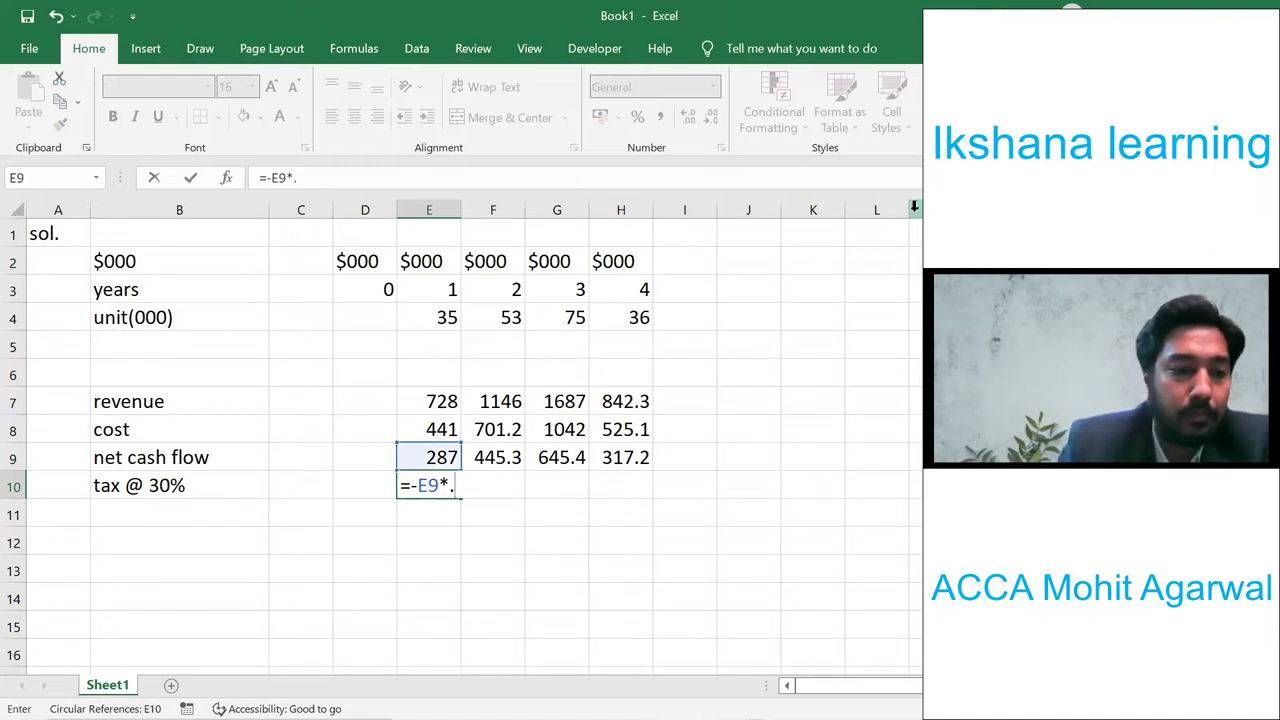
pyautogui.press('Return')
# - Copy the year 1 tax formula from E10 across to years 2 to 4 in F10:H10
pyautogui.press('Up')
pyautogui.hotkey('ctrl', 'c')
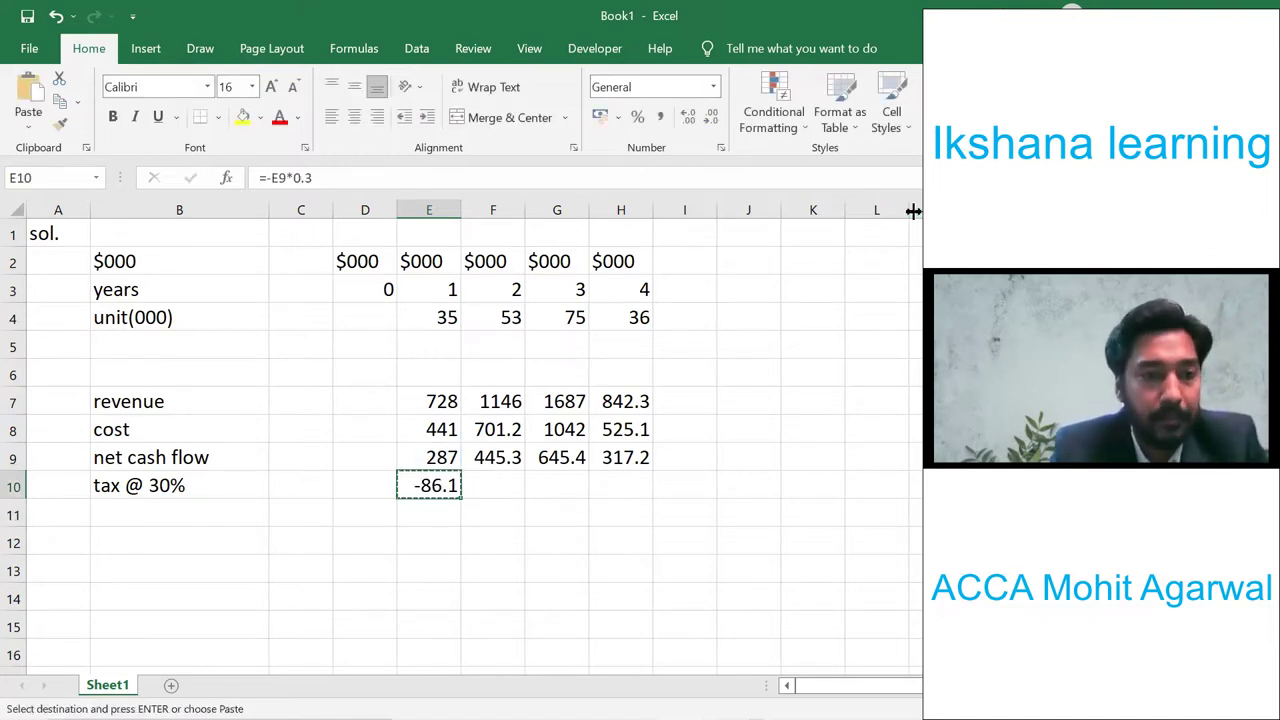
pyautogui.hotkey('shift', 'Right')
pyautogui.hotkey('shift', 'Right')
pyautogui.hotkey('shift', 'Right')
pyautogui.hotkey('ctrl', 'v')
pyautogui.press('Escape')
# - Enter the row label "tax saving due to dep" in B11, directly below the tax label
pyautogui.press('Down')
pyautogui.press('Left')
pyautogui.press('Left')
pyautogui.press('Left')
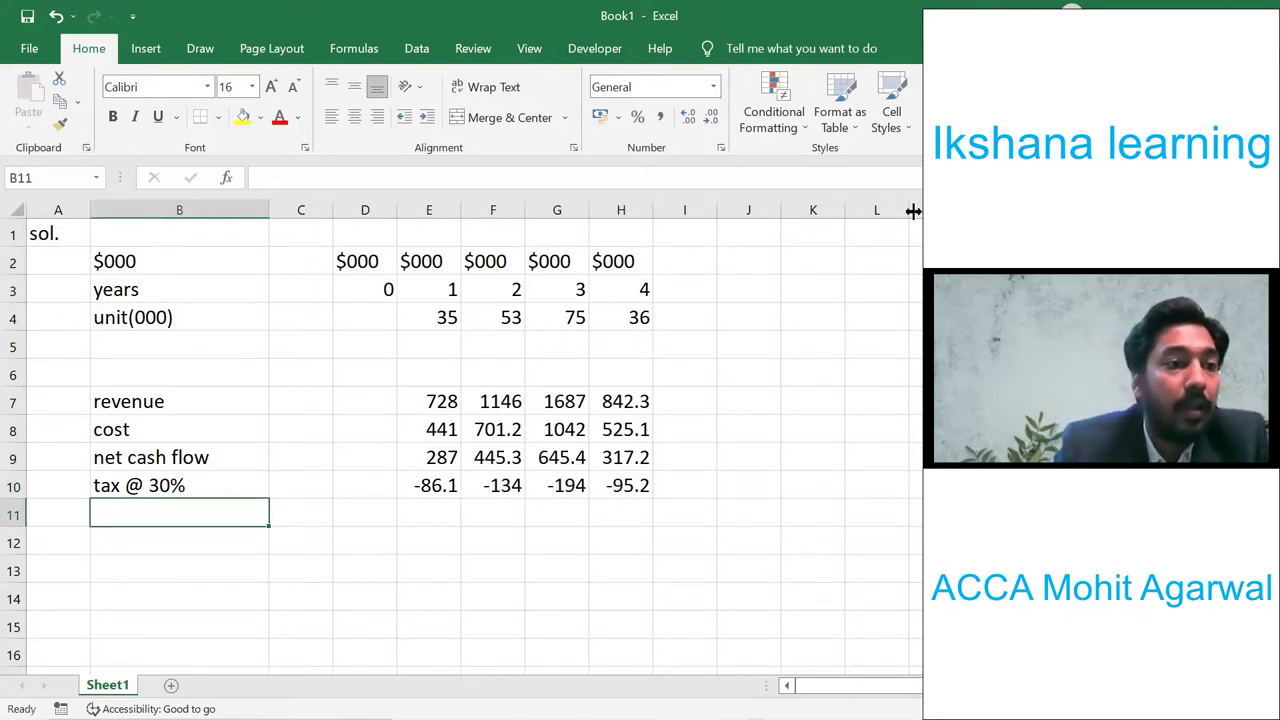
pyautogui.write('tax savu')
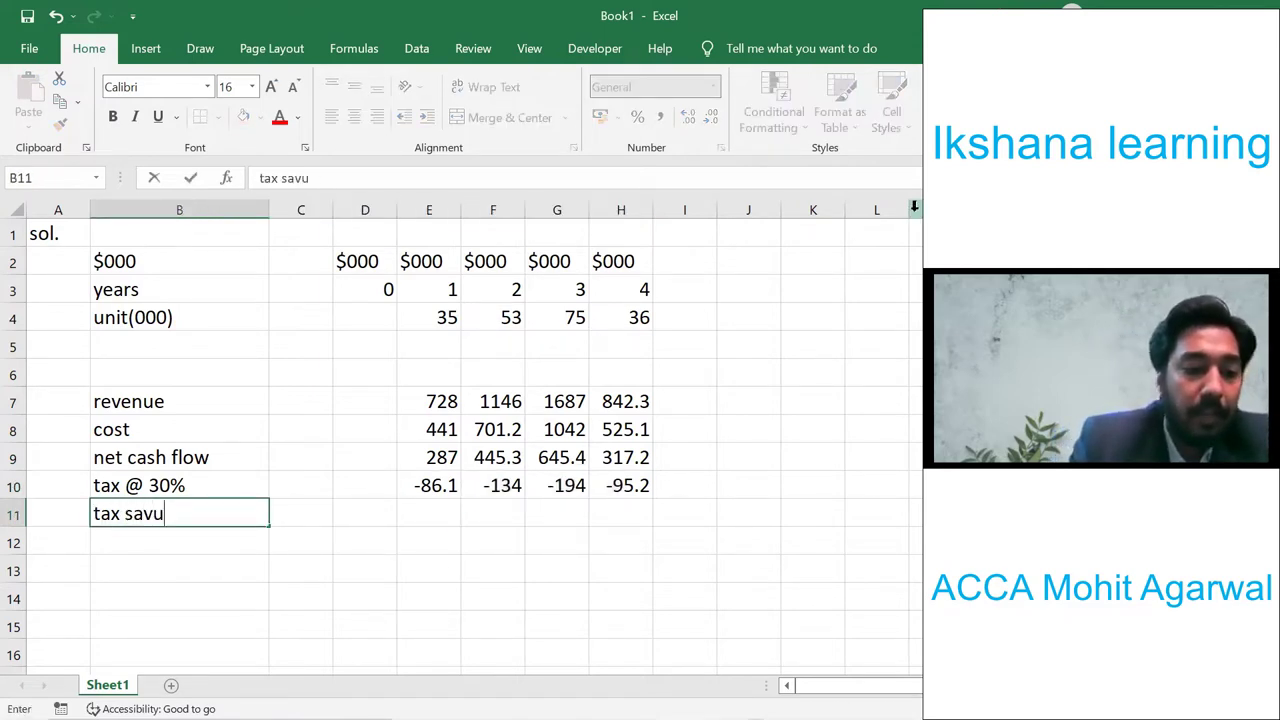
pyautogui.press('BackSpace')
pyautogui.write('in')
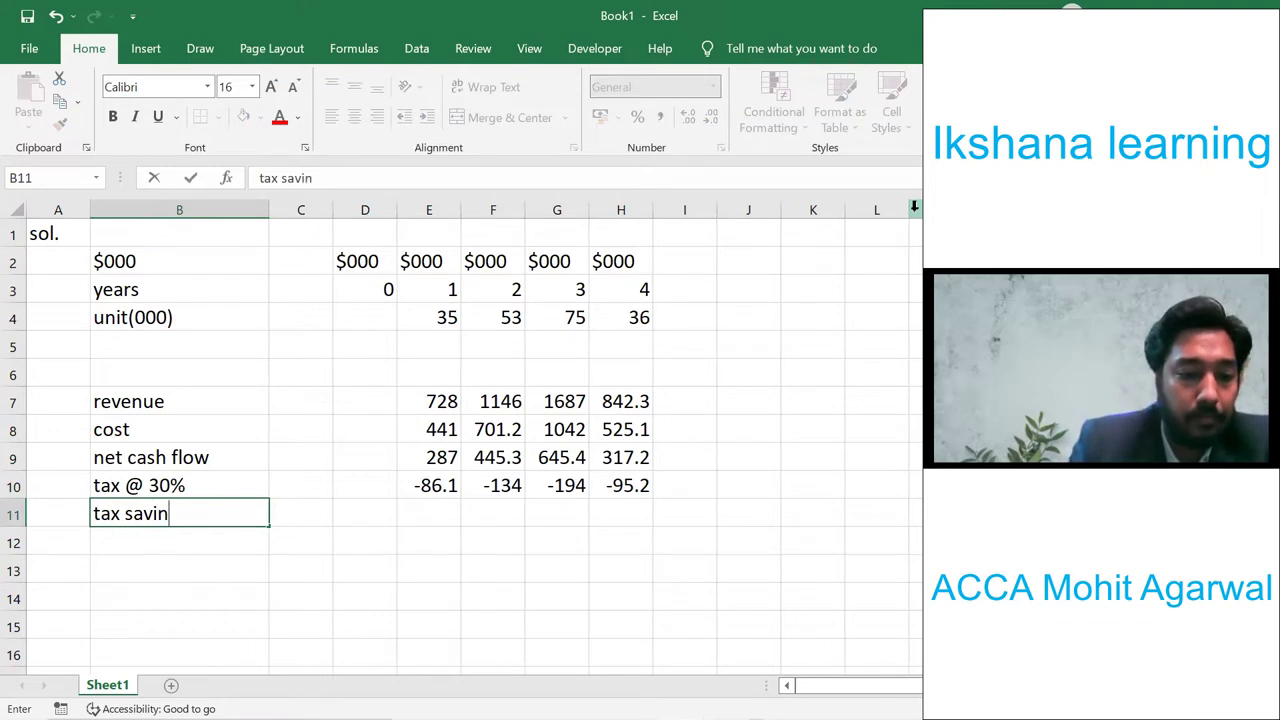
pyautogui.write('g due to s')
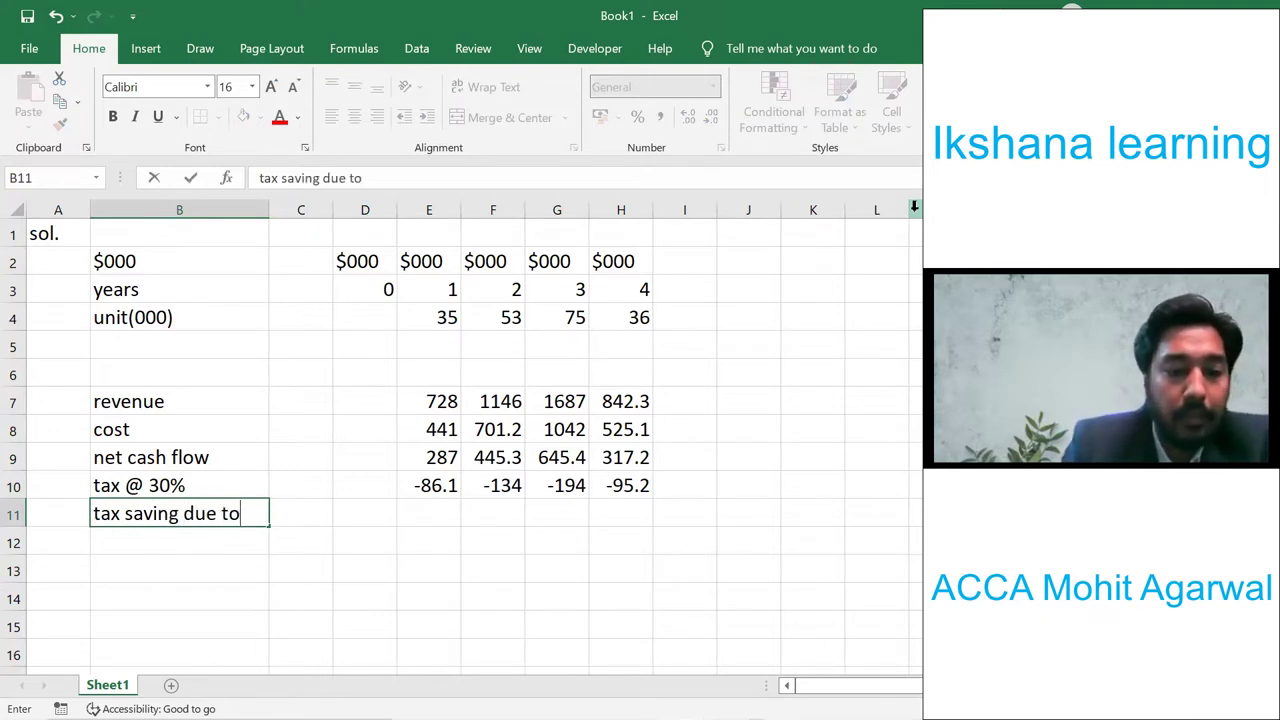
pyautogui.press('BackSpace')
pyautogui.write('dep')
# - Calculate the year 1 tax saving on depreciation by entering =1000/4*0.3 in E11
pyautogui.press('Right')
pyautogui.press('Right')
pyautogui.press('Right')
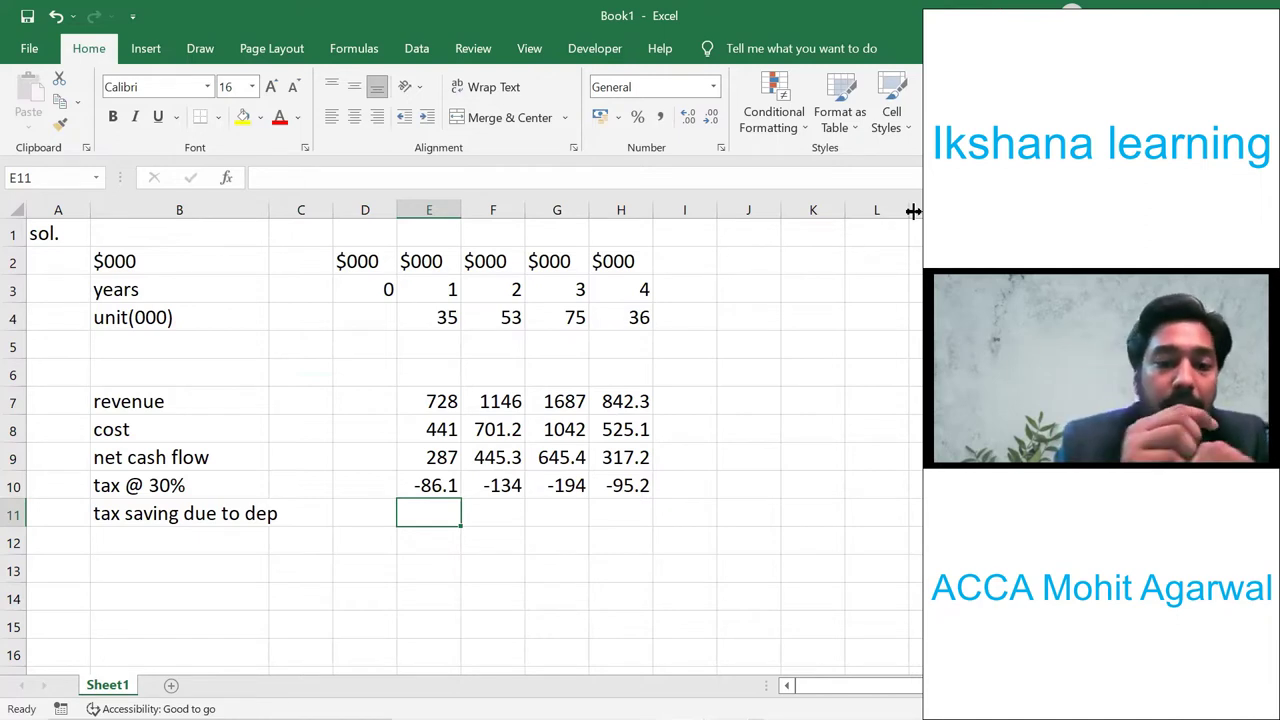
pyautogui.write('=100')
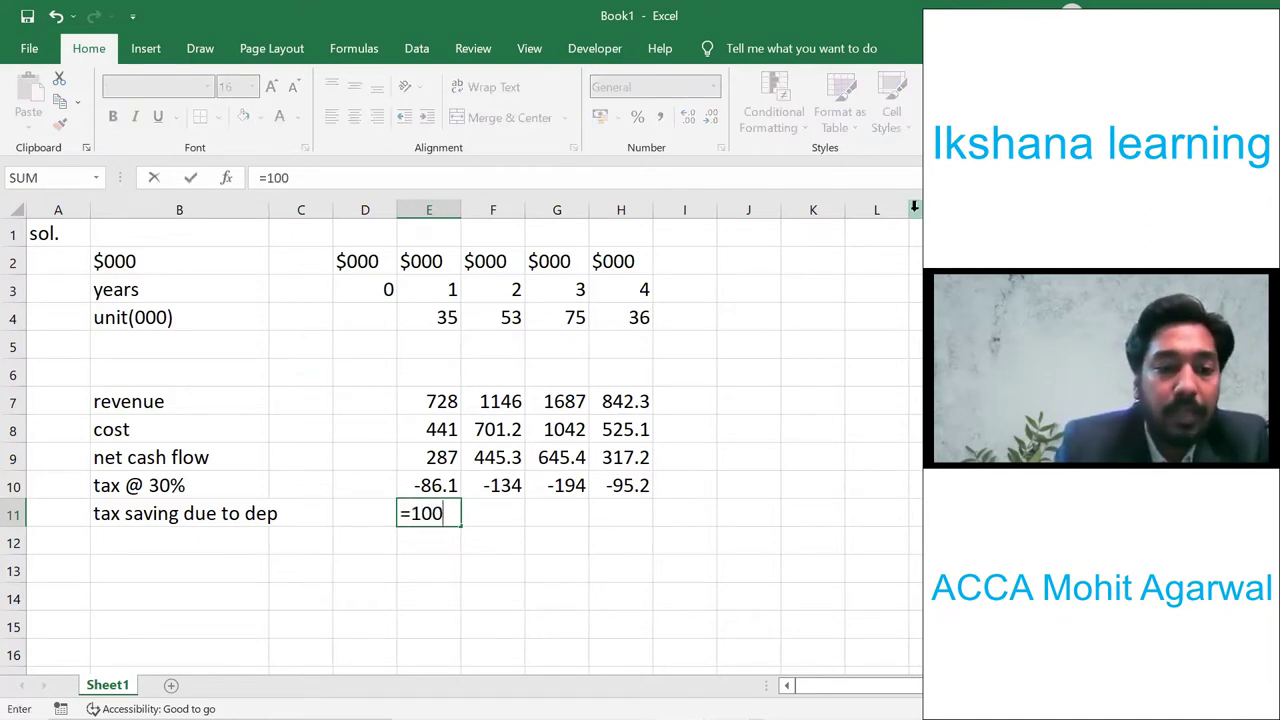
pyautogui.write('0/4')
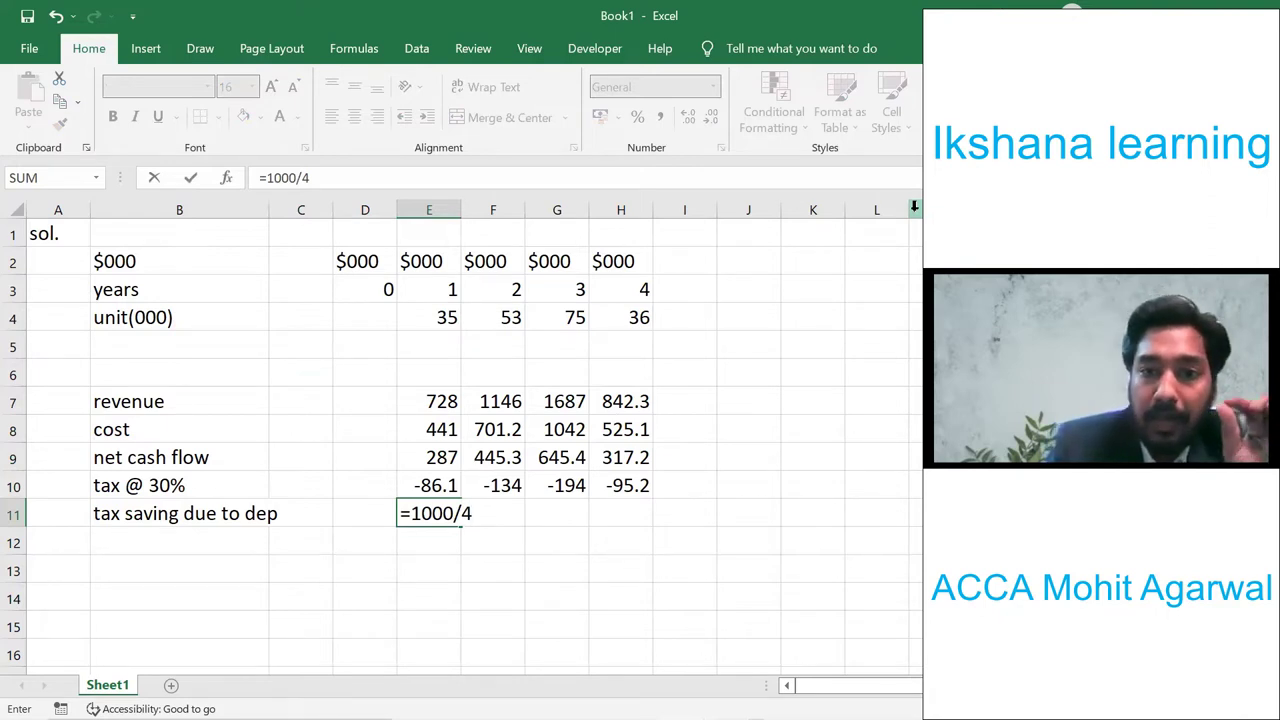
pyautogui.write('*')
pyautogui.write('0')
pyautogui.press('BackSpace')
pyautogui.write('.3')
pyautogui.press('Return')
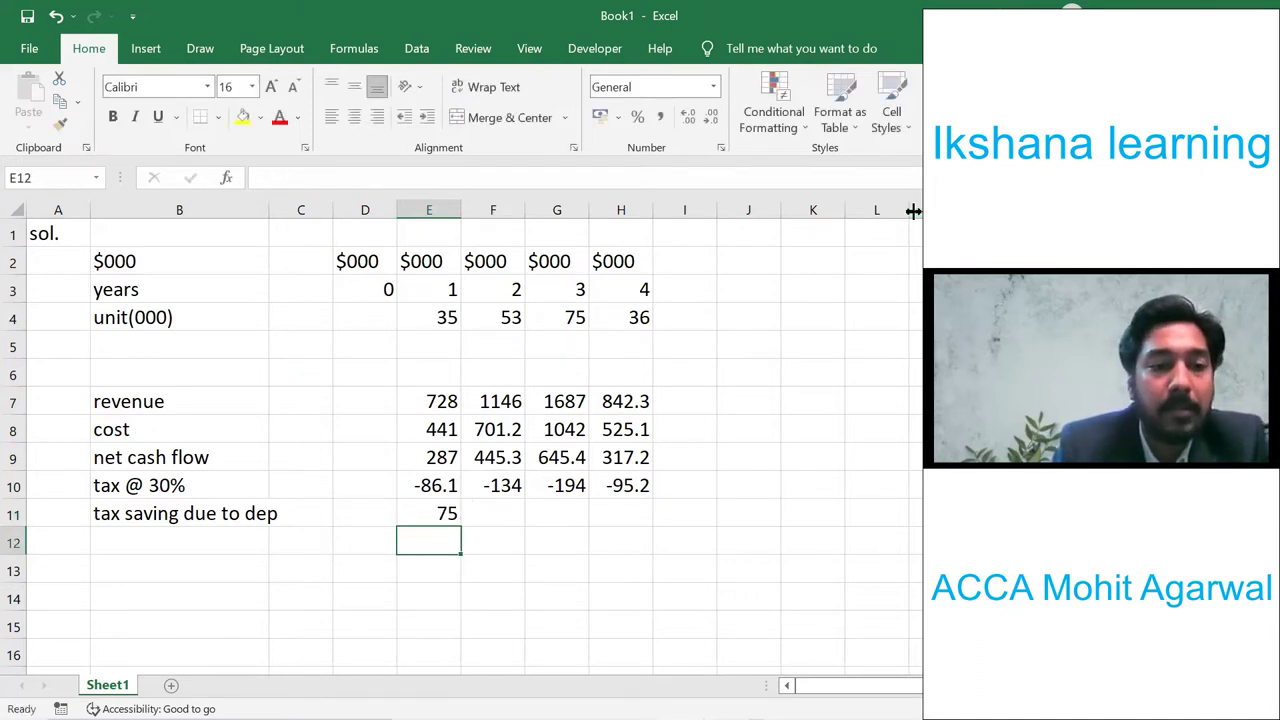
# - Copy the year 1 depreciation tax saving from E11 across to years 2 to 4 in F11:H11
pyautogui.press('Up')
pyautogui.hotkey('ctrl', 'c')
pyautogui.hotkey('shift', 'Right')
pyautogui.hotkey('shift', 'Right')
pyautogui.hotkey('shift', 'Right')
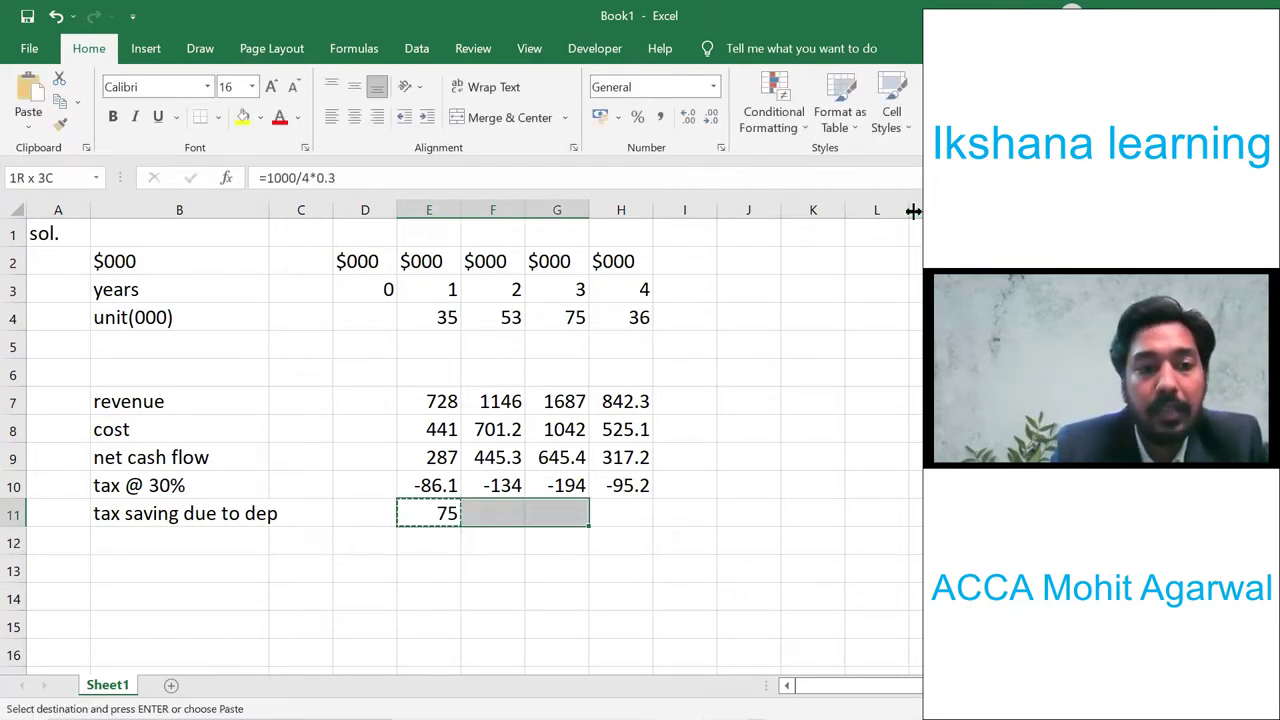
pyautogui.hotkey('ctrl', 'v')
pyautogui.press('Escape')
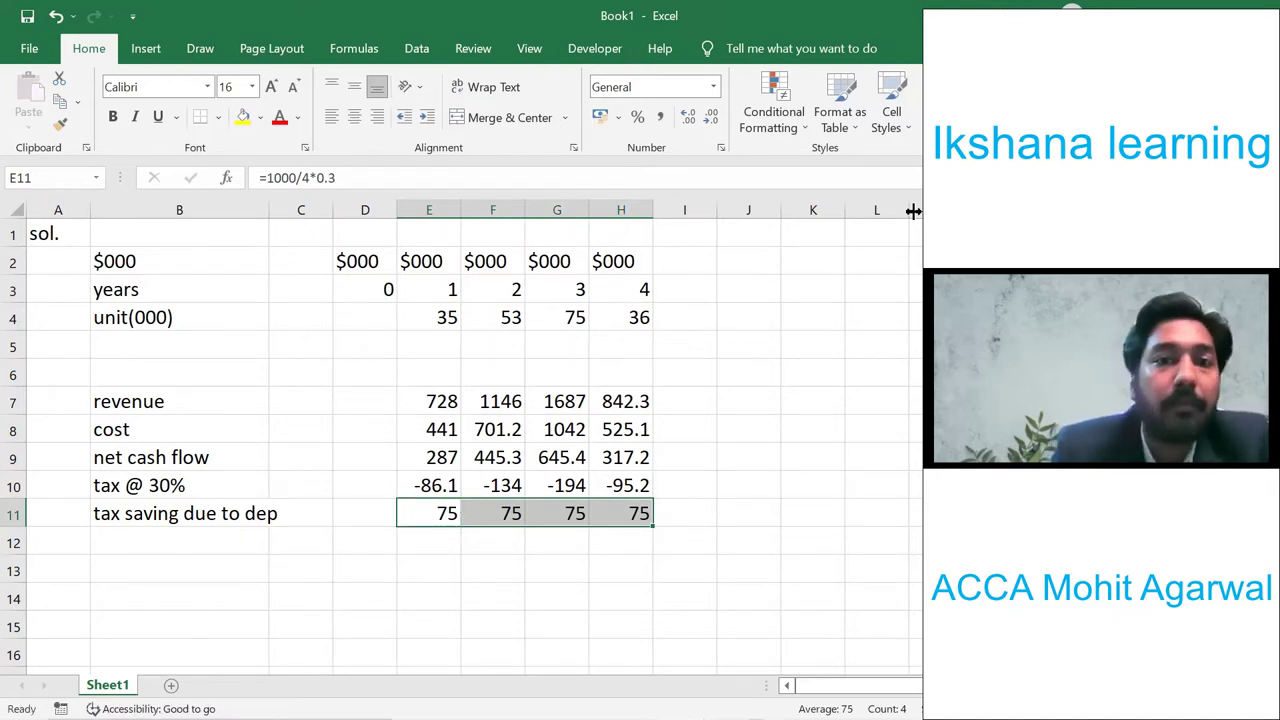
# - Enter the row label "working capital changes" in B12, directly below the depreciation tax saving label
pyautogui.press('Down')
pyautogui.press('Left')
pyautogui.press('Left')
pyautogui.press('Left')
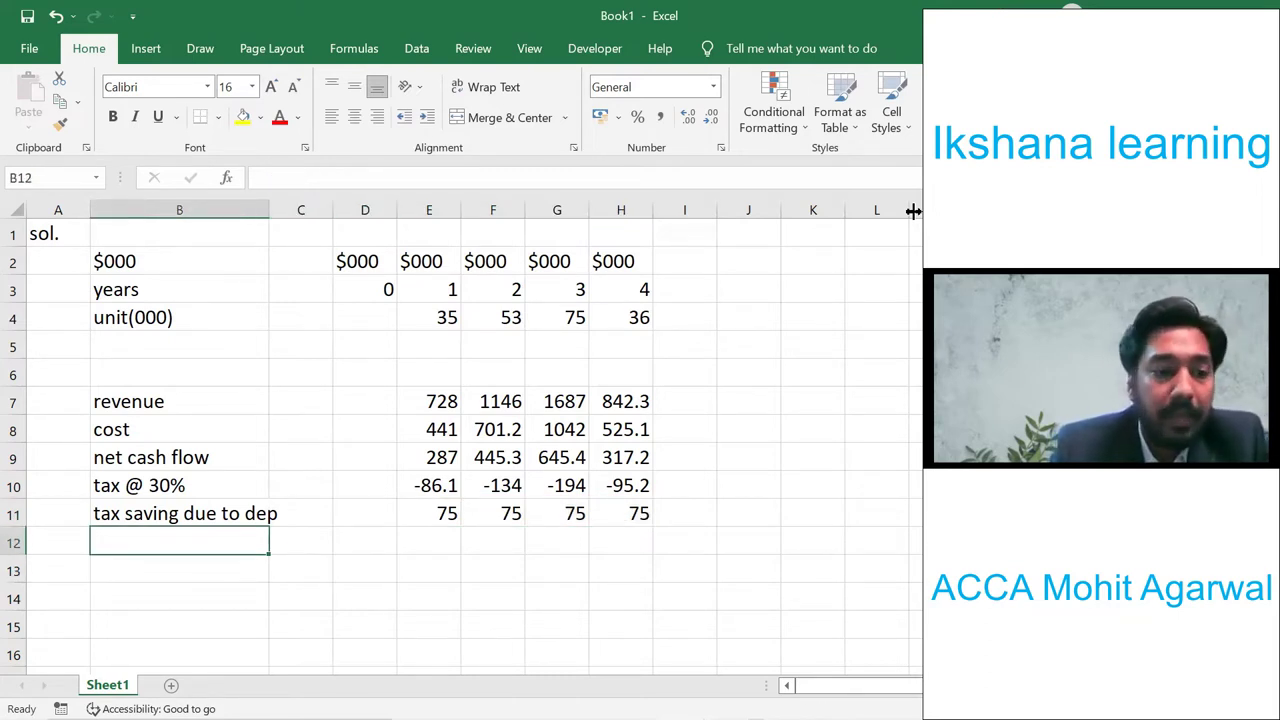
pyautogui.write('working capital changes')
pyautogui.press('Return')
pyautogui.press('Return')
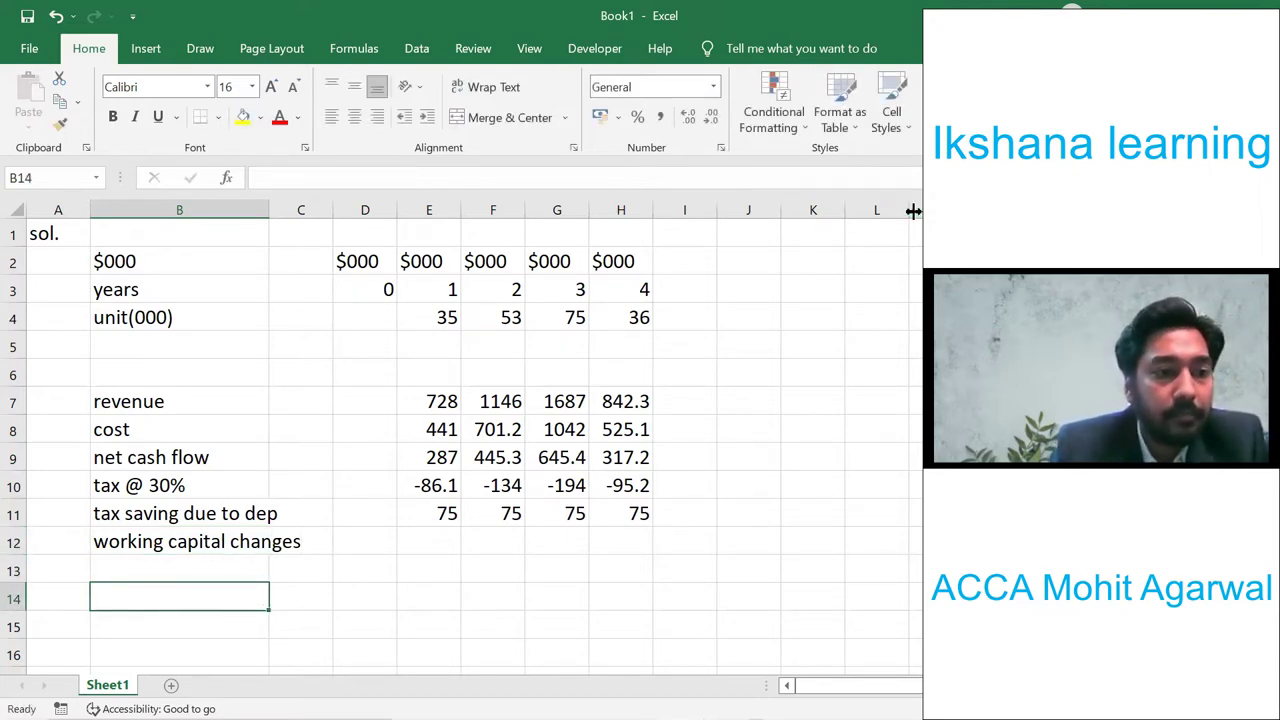
# - Start a working section below the main table by entering "working note" in B28 and "cal of w.c" in B29
pyautogui.press('Down')
pyautogui.press('Down')
pyautogui.press('Down')
pyautogui.press('Down')
pyautogui.press('Down')
pyautogui.press('Down')
pyautogui.press('Down')
pyautogui.press('Down')
pyautogui.press('Down')
pyautogui.press('Down')
pyautogui.press('Down')
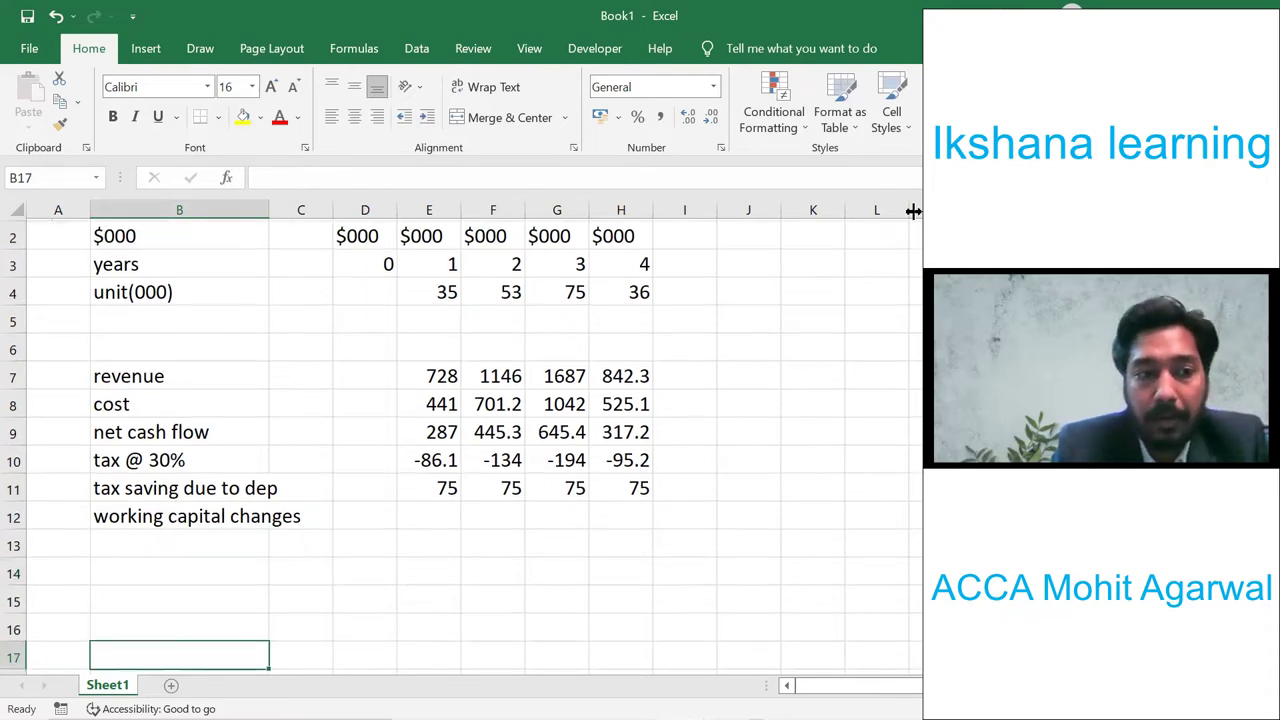
pyautogui.press('Down')
pyautogui.press('Down')
pyautogui.press('Down')
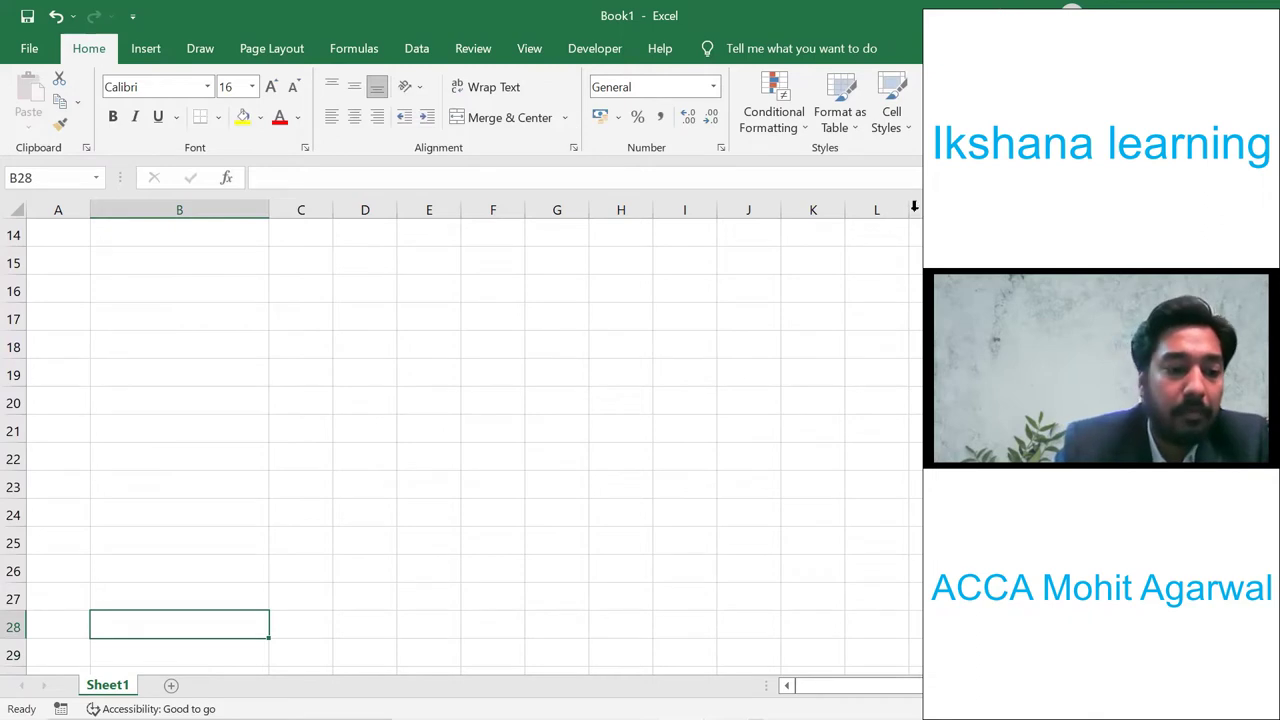
pyautogui.write('working note')
pyautogui.press('Return')
pyautogui.press('Down')
pyautogui.press('Down')
pyautogui.press('Up')
pyautogui.press('Up')
pyautogui.write('cal of w.c')
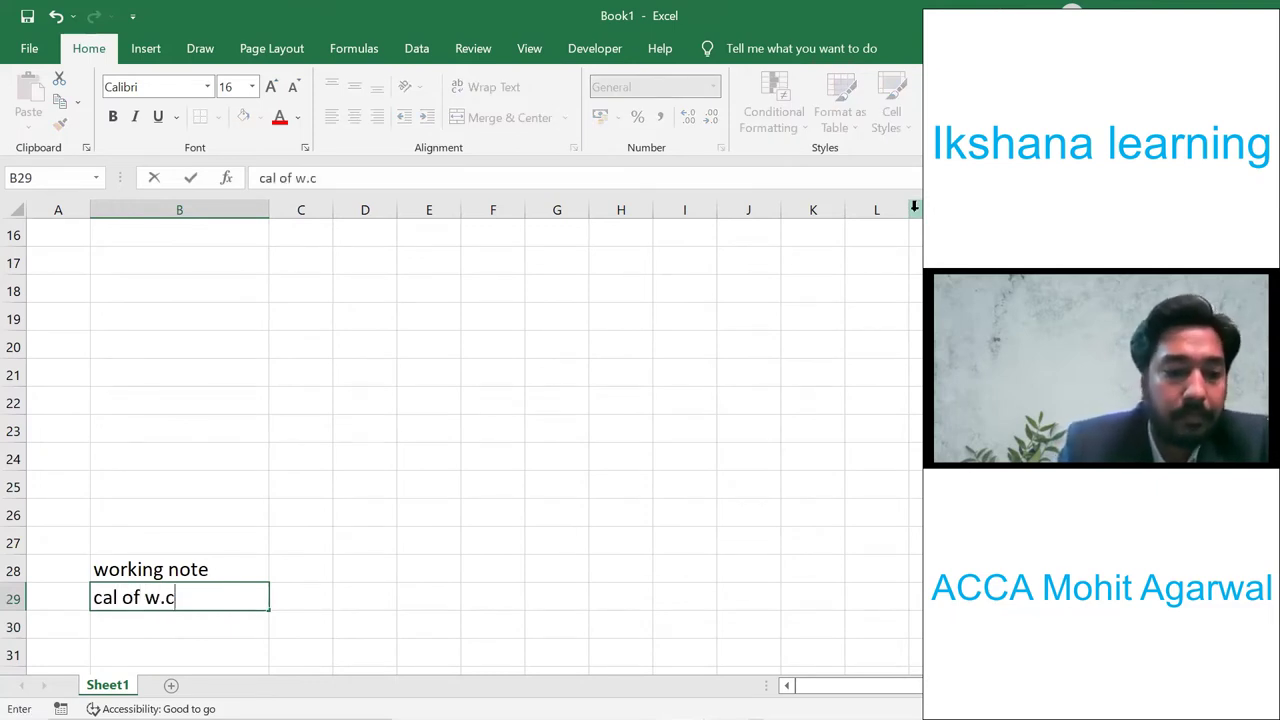
pyautogui.press('Return')
# - Try to copy the revenue row B7:H7 directly into B30:H30 under the working note, and clear the pasted cells
pyautogui.press('Down')
pyautogui.press('Down')
pyautogui.press('Up')
pyautogui.press('Up')
pyautogui.press('Down')
pyautogui.press('Up')
pyautogui.press('Up')
pyautogui.press('Up')
pyautogui.press('Up')
pyautogui.press('Up')
pyautogui.press('Up')
pyautogui.press('Up')
pyautogui.press('Up')
pyautogui.press('Up')
pyautogui.press('Up')
pyautogui.press('Up')
pyautogui.press('Up')
pyautogui.press('Up')
pyautogui.press('Up')
pyautogui.press('Up')
pyautogui.press('Up')
pyautogui.press('Up')
pyautogui.press('Up')
pyautogui.press('Up')
pyautogui.press('Up')
pyautogui.press('Up')
pyautogui.press('Up')
pyautogui.press('Up')
pyautogui.press('Up')
pyautogui.press('Up')
pyautogui.press('Up')
pyautogui.press('Up')
pyautogui.press('Up')
pyautogui.press('Up')
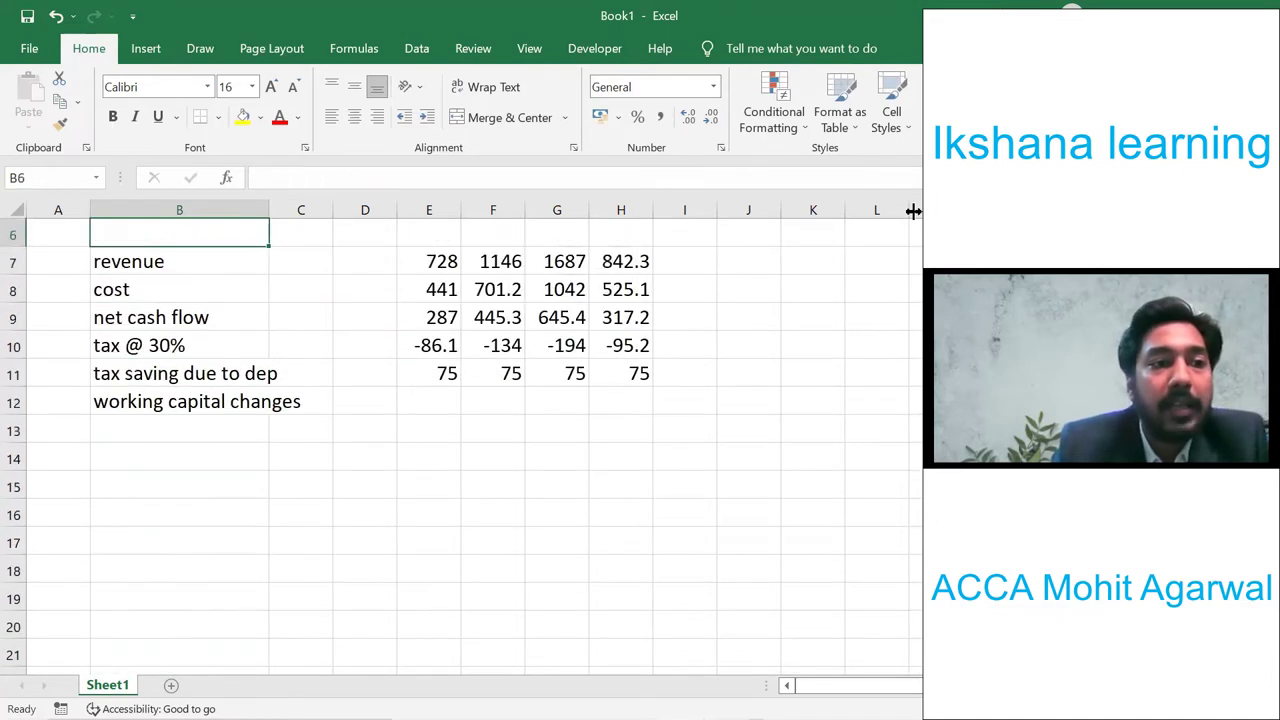
pyautogui.press('Down')
pyautogui.press('Down')
pyautogui.press('Down')
pyautogui.press('Down')
pyautogui.press('Down')
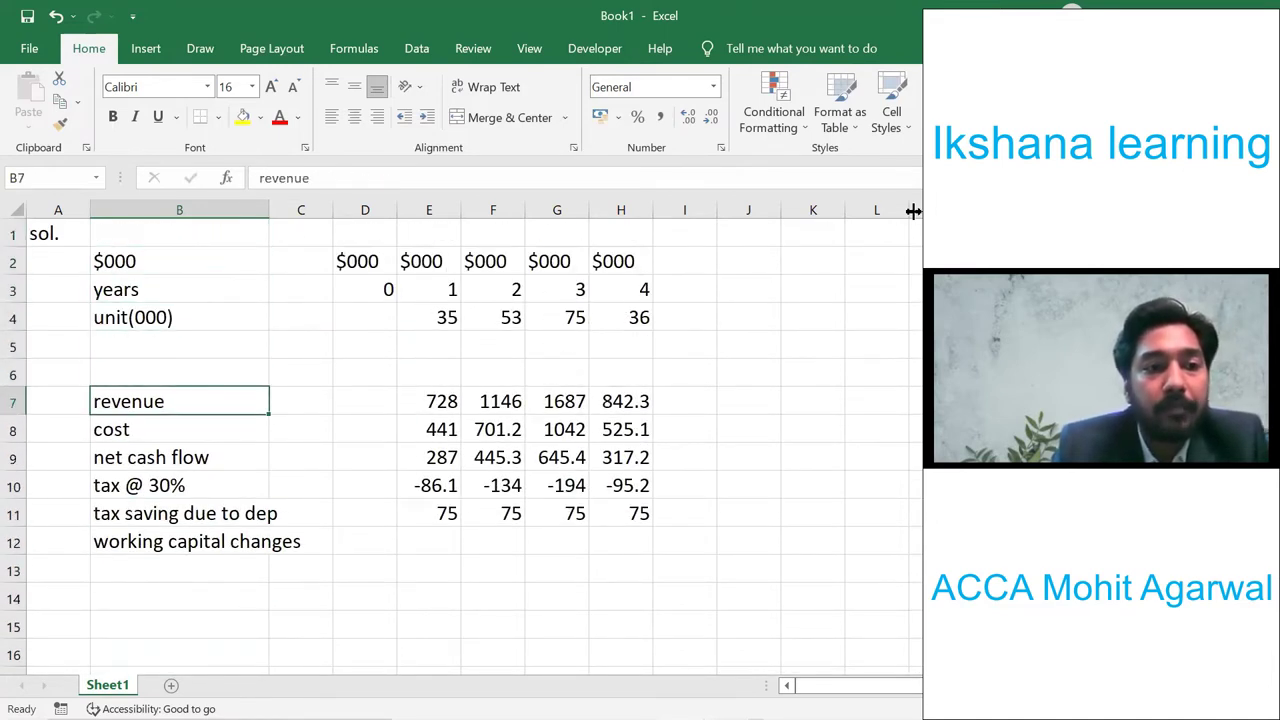
pyautogui.hotkey('shift', 'Right')
pyautogui.hotkey('shift', 'Right')
pyautogui.hotkey('shift', 'Right')
pyautogui.hotkey('shift', 'Right')
pyautogui.hotkey('shift', 'Right')
pyautogui.hotkey('shift', 'Right')
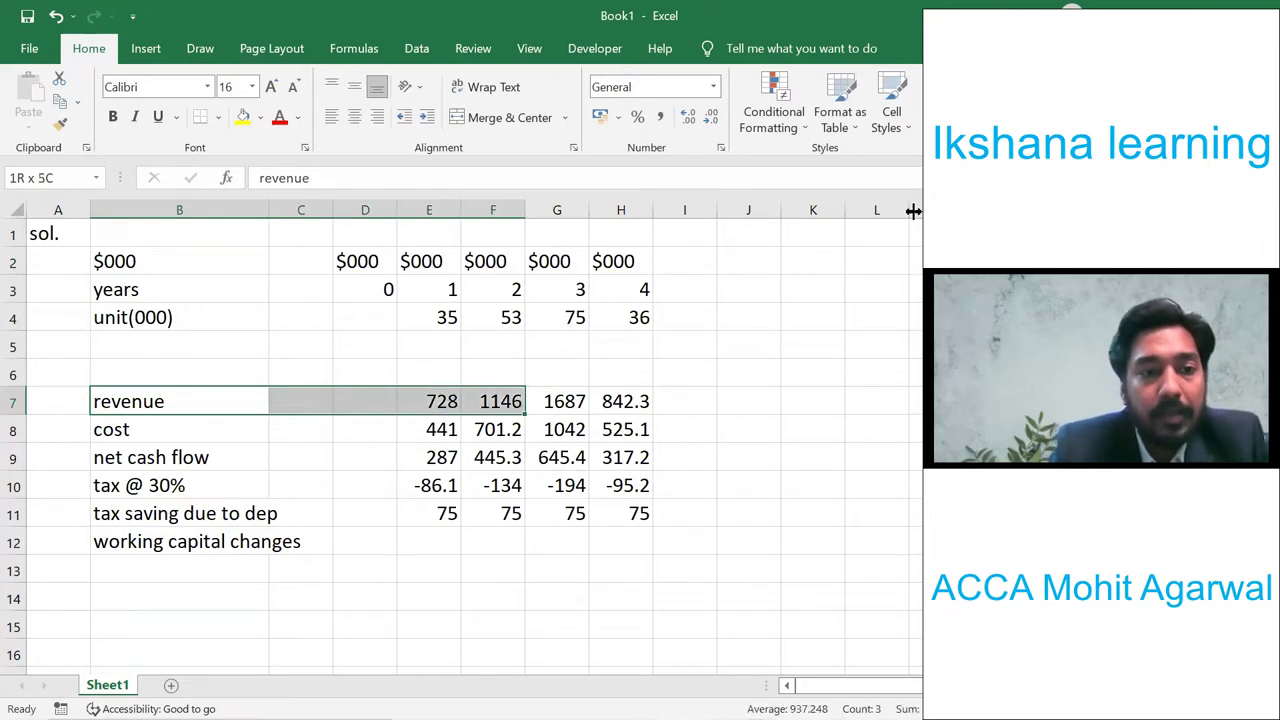
pyautogui.hotkey('ctrl', 'c')
pyautogui.press('Down')
pyautogui.press('Down')
pyautogui.press('Down')
pyautogui.press('Down')
pyautogui.press('Down')
pyautogui.press('Down')
pyautogui.press('Down')
pyautogui.press('Down')
pyautogui.press('Down')
pyautogui.press('Down')
pyautogui.press('Down')
pyautogui.press('Down')
pyautogui.press('Down')
pyautogui.press('Down')
pyautogui.press('Down')
pyautogui.press('Down')
pyautogui.press('Down')
pyautogui.press('Down')
pyautogui.press('Down')
pyautogui.press('Down')
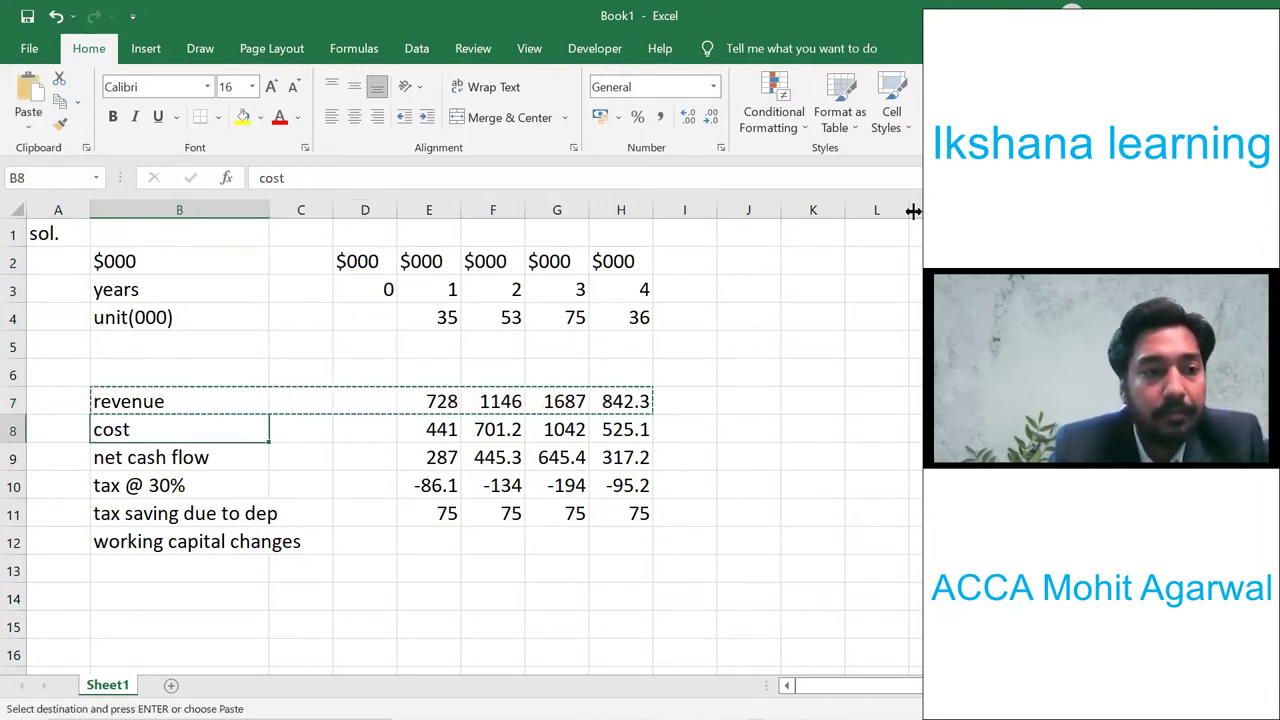
pyautogui.press('Down')
pyautogui.press('Up')
pyautogui.press('Up')
pyautogui.press('Up')
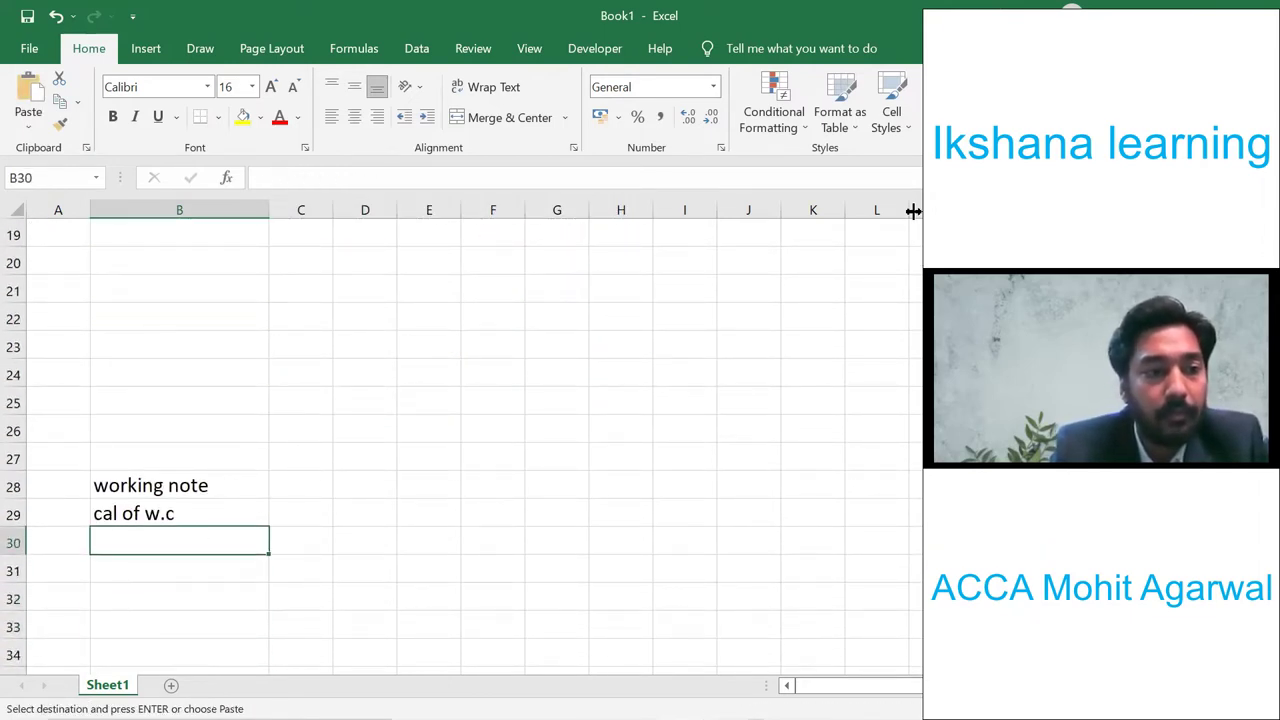
pyautogui.hotkey('ctrl', 'v')
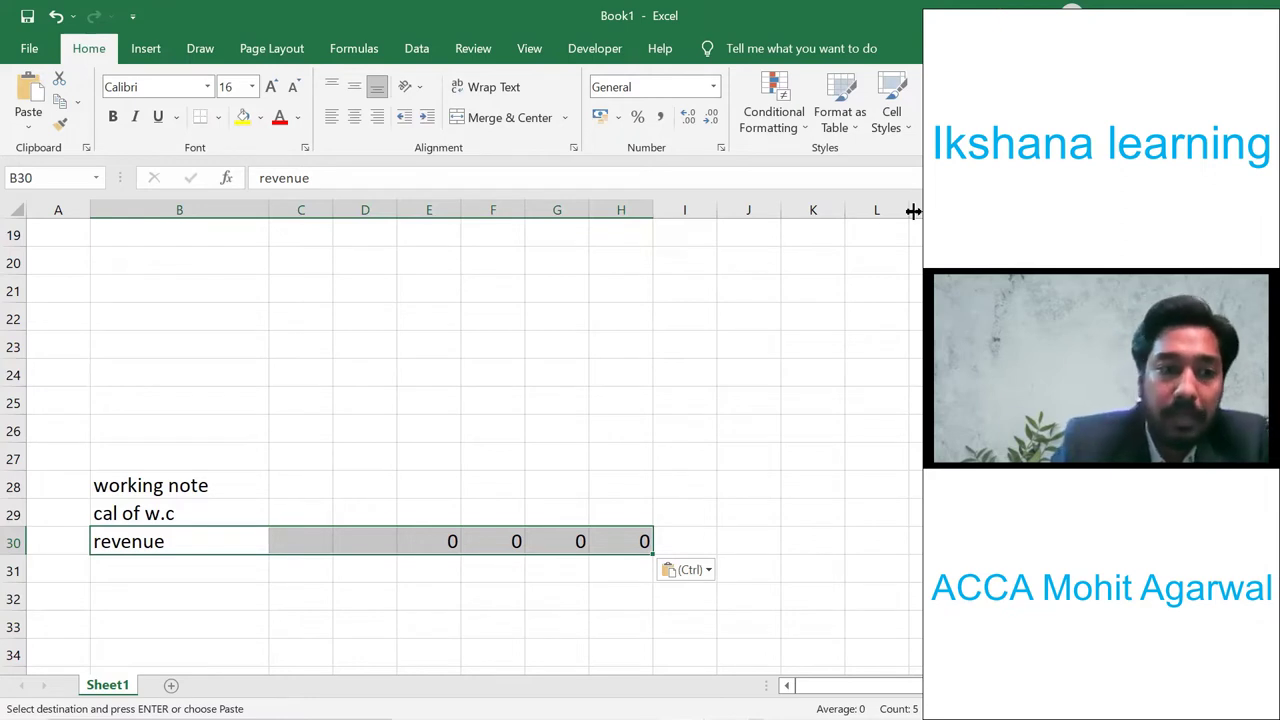
pyautogui.press('Delete')
# - Link the first row of the working capital note to the revenue label by entering =B7 in B30
pyautogui.press('Down')
pyautogui.press('Left')
pyautogui.press('Up')
pyautogui.press('Right')
pyautogui.write('=')
pyautogui.press('Up')
pyautogui.press('Up')
pyautogui.press('Up')
pyautogui.press('Up')
pyautogui.press('Up')
pyautogui.press('Up')
pyautogui.press('Up')
pyautogui.press('Up')
pyautogui.press('Up')
pyautogui.press('Up')
pyautogui.press('Up')
pyautogui.press('Up')
pyautogui.press('Up')
pyautogui.press('Up')
pyautogui.press('Up')
pyautogui.press('Up')
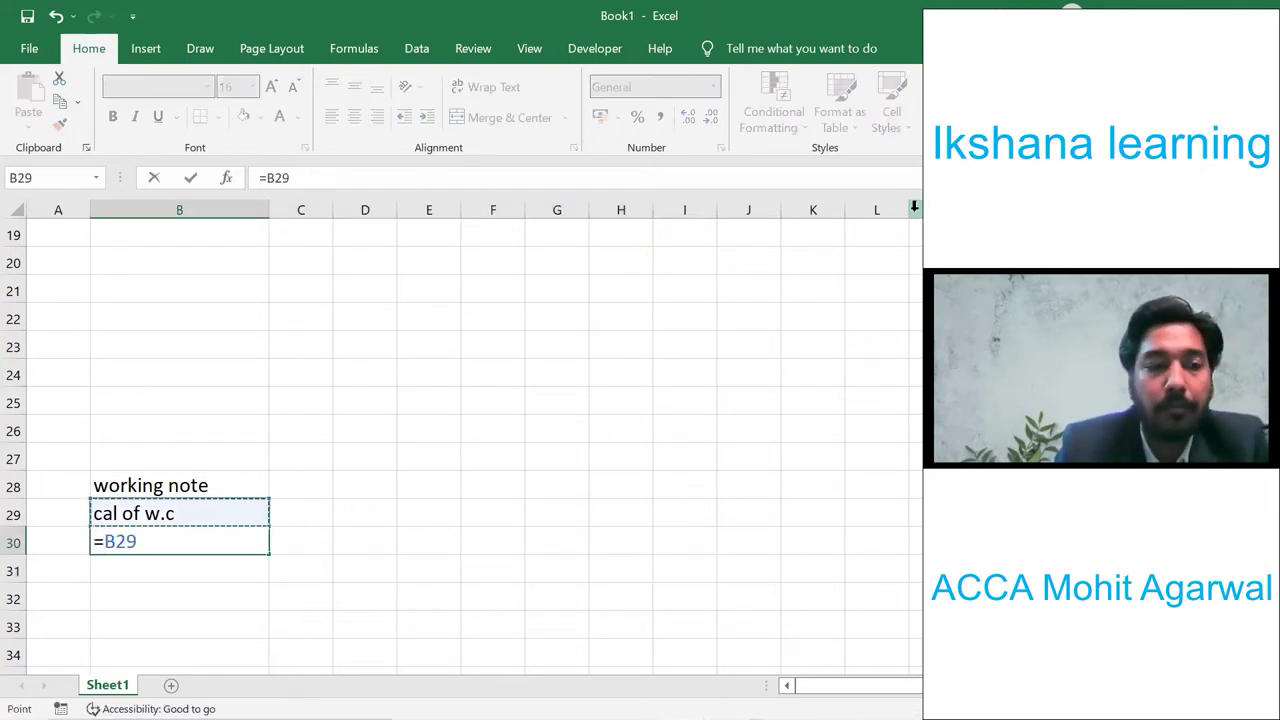
pyautogui.press('Up')
pyautogui.press('Up')
pyautogui.press('Up')
pyautogui.press('Up')
pyautogui.press('Up')
pyautogui.press('Up')
pyautogui.press('Up')
pyautogui.press('Up')
pyautogui.press('Up')
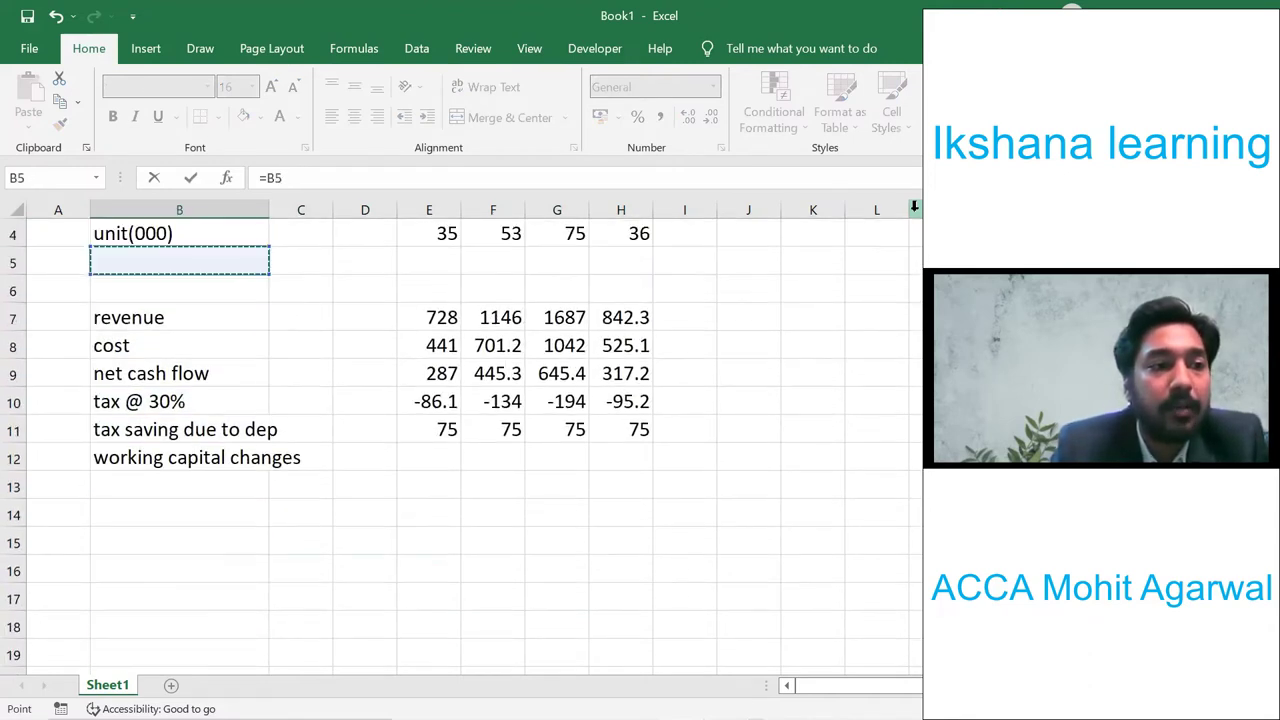
pyautogui.press('Down')
pyautogui.press('Down')
pyautogui.press('Down')
pyautogui.press('Up')
pyautogui.press('Return')
pyautogui.press('Up')
# - Copy the link formula from B30 across to H30 to bring the yearly revenue figures into the working note
pyautogui.hotkey('ctrl', 'c')
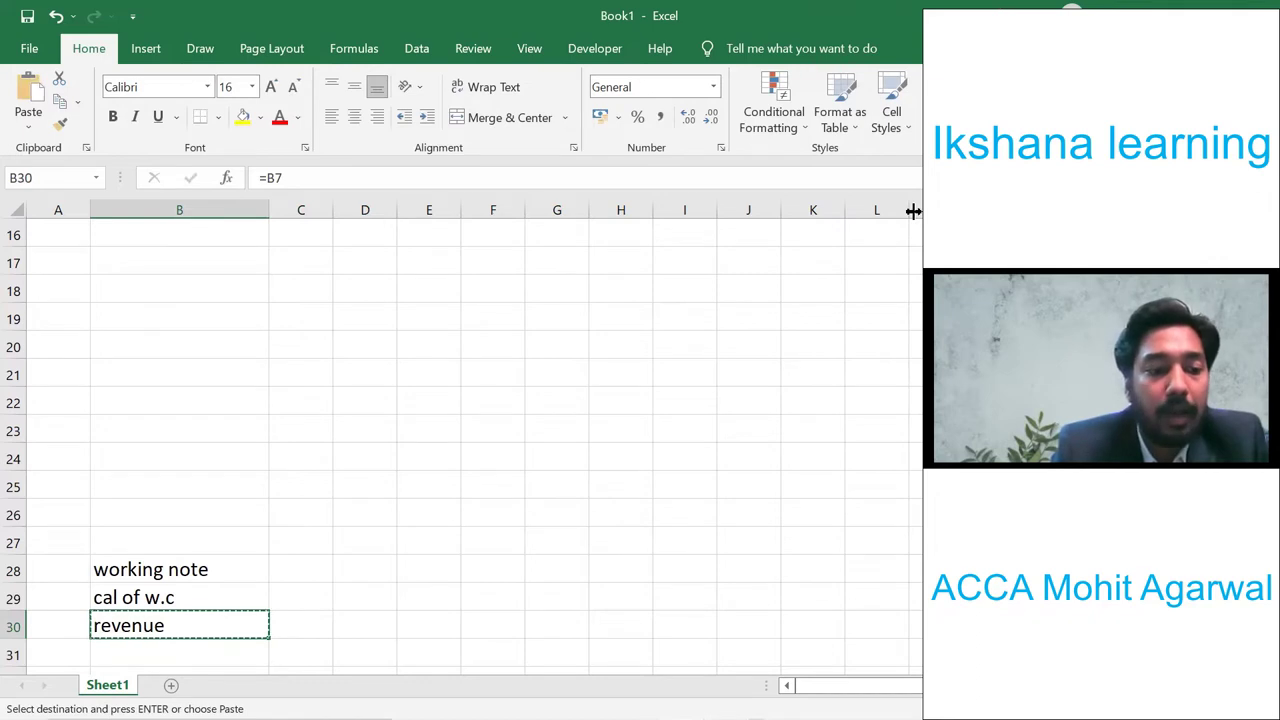
pyautogui.hotkey('shift', 'Right')
pyautogui.hotkey('shift', 'Right')
pyautogui.hotkey('shift', 'Right')
pyautogui.hotkey('shift', 'Right')
pyautogui.hotkey('shift', 'Right')
pyautogui.hotkey('shift', 'Right')
pyautogui.hotkey('ctrl', 'v')
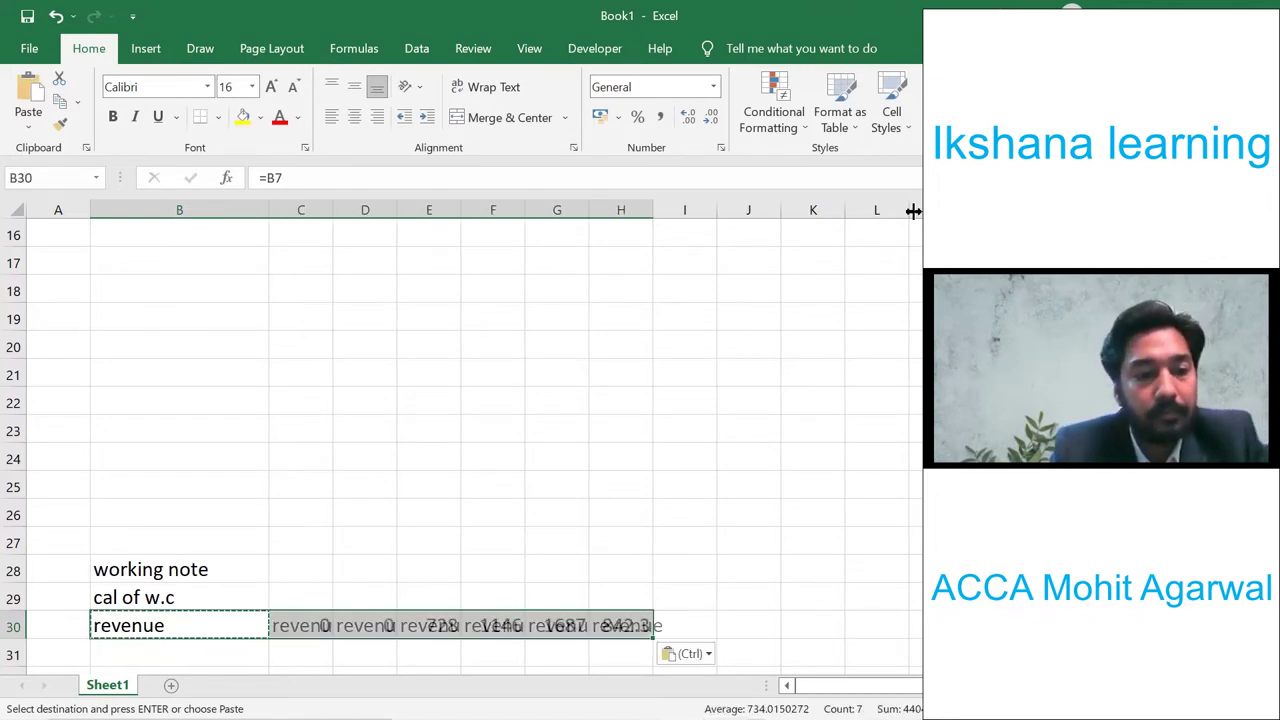
pyautogui.press('Escape')
# - Clear the unneeded link formulas in C30 and D30 of the working note's revenue row
pyautogui.press('Down')
pyautogui.press('Up')
pyautogui.press('Right')
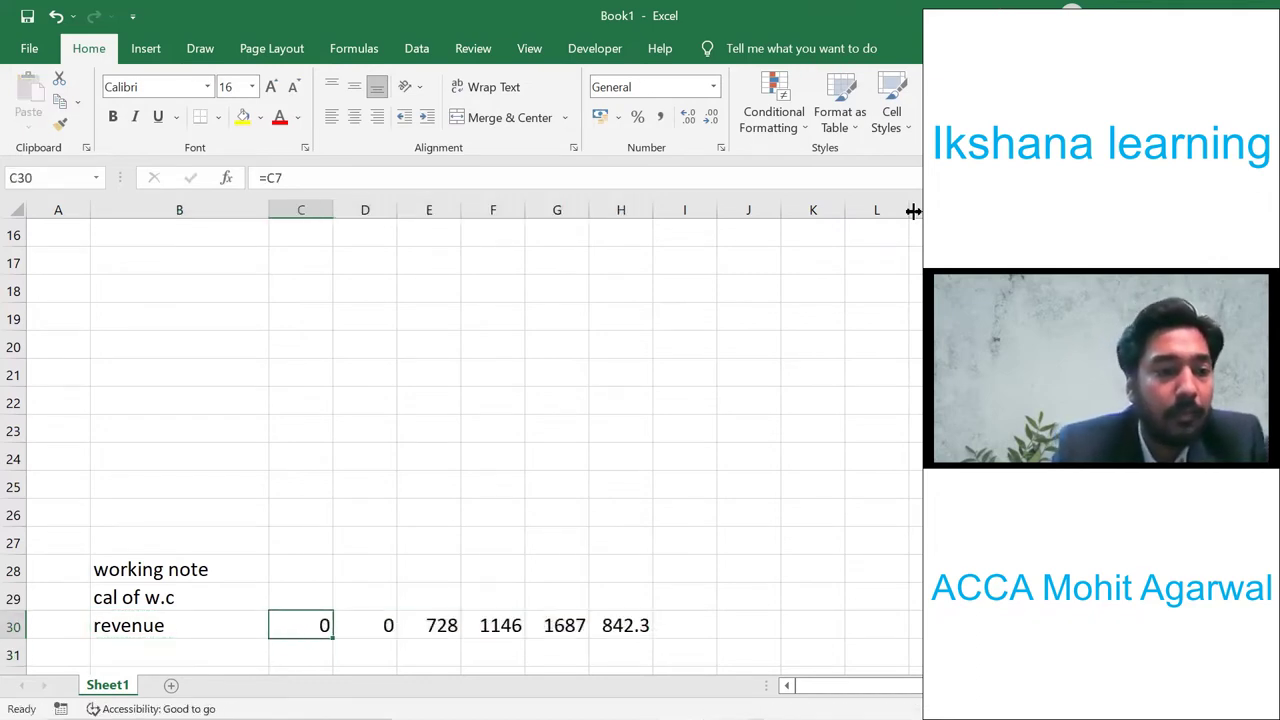
pyautogui.press('Delete')
pyautogui.press('Right')
pyautogui.press('Delete')
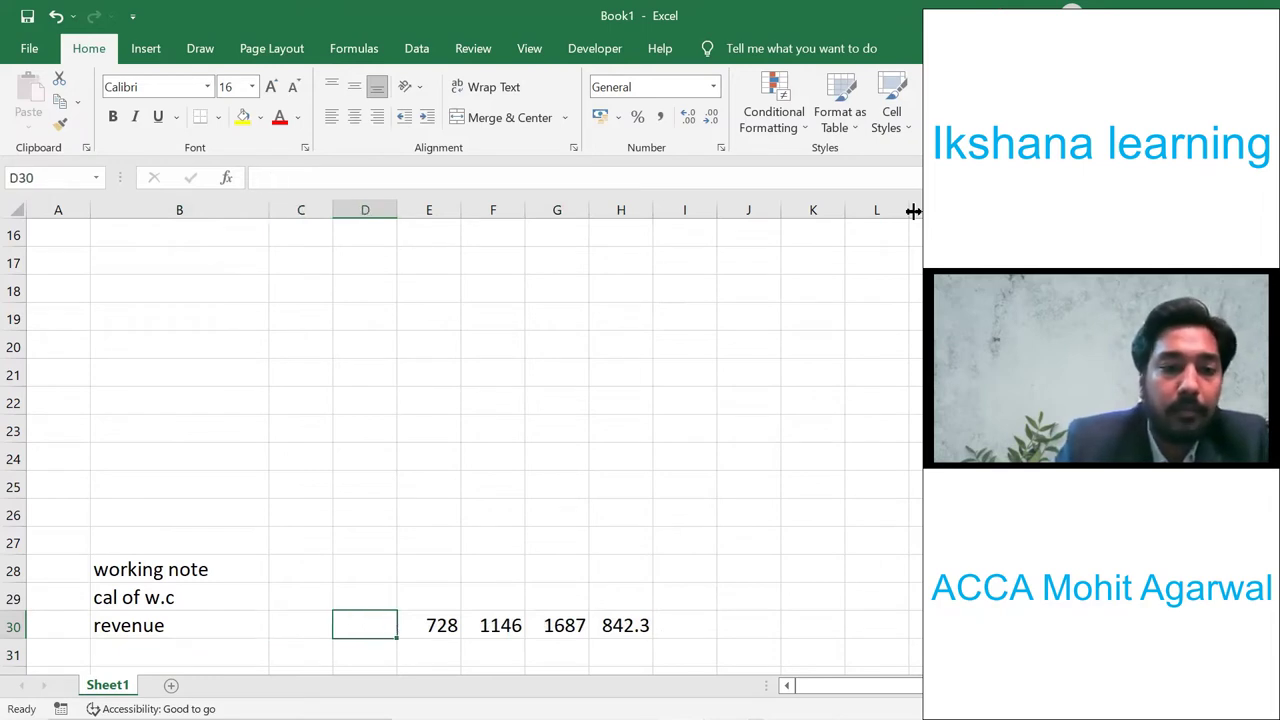
# - Label the row beneath revenue in the working note as "req. w.c" in B31
pyautogui.press('Down')
pyautogui.press('Down')
pyautogui.press('Down')
pyautogui.press('Left')
pyautogui.press('Left')
pyautogui.press('Left')
pyautogui.press('Up')
pyautogui.press('Up')
pyautogui.press('Right')
pyautogui.write('req')
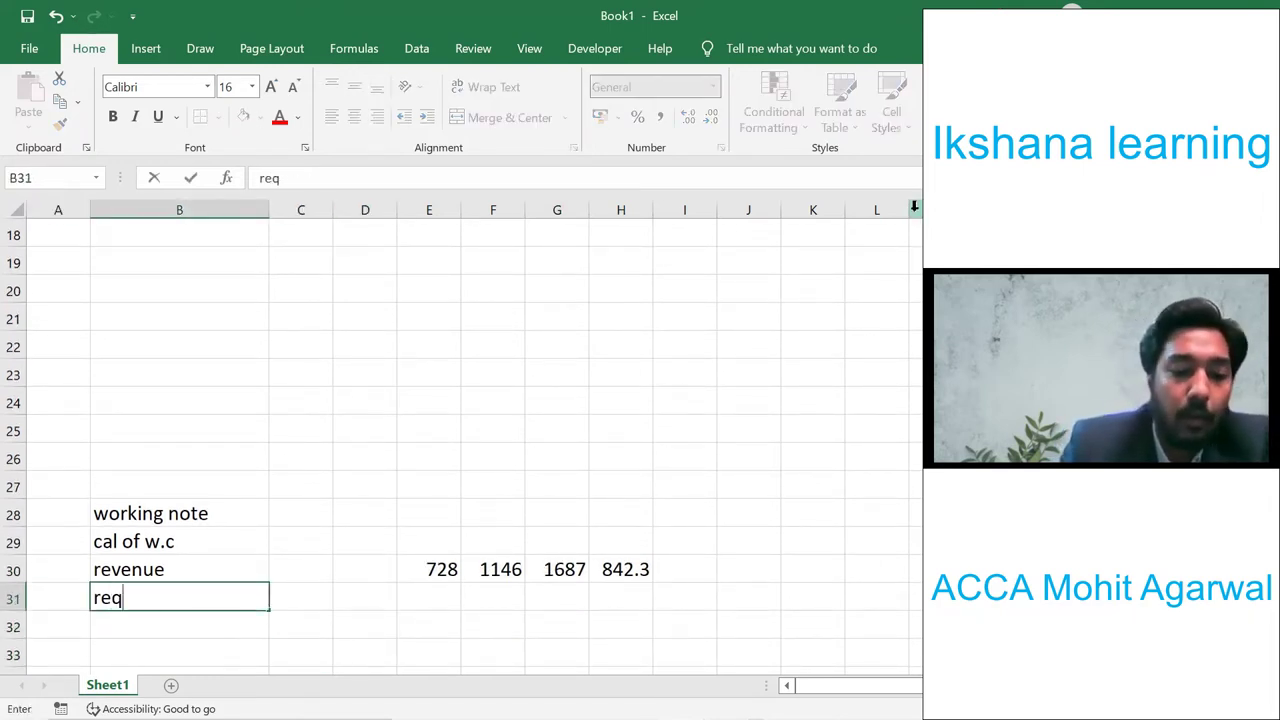
pyautogui.write('. w.c')
# - Calculate the opening working capital requirement in D31 as 7% of next year's revenue with =E30*0.07
pyautogui.press('Right')
pyautogui.press('Right')
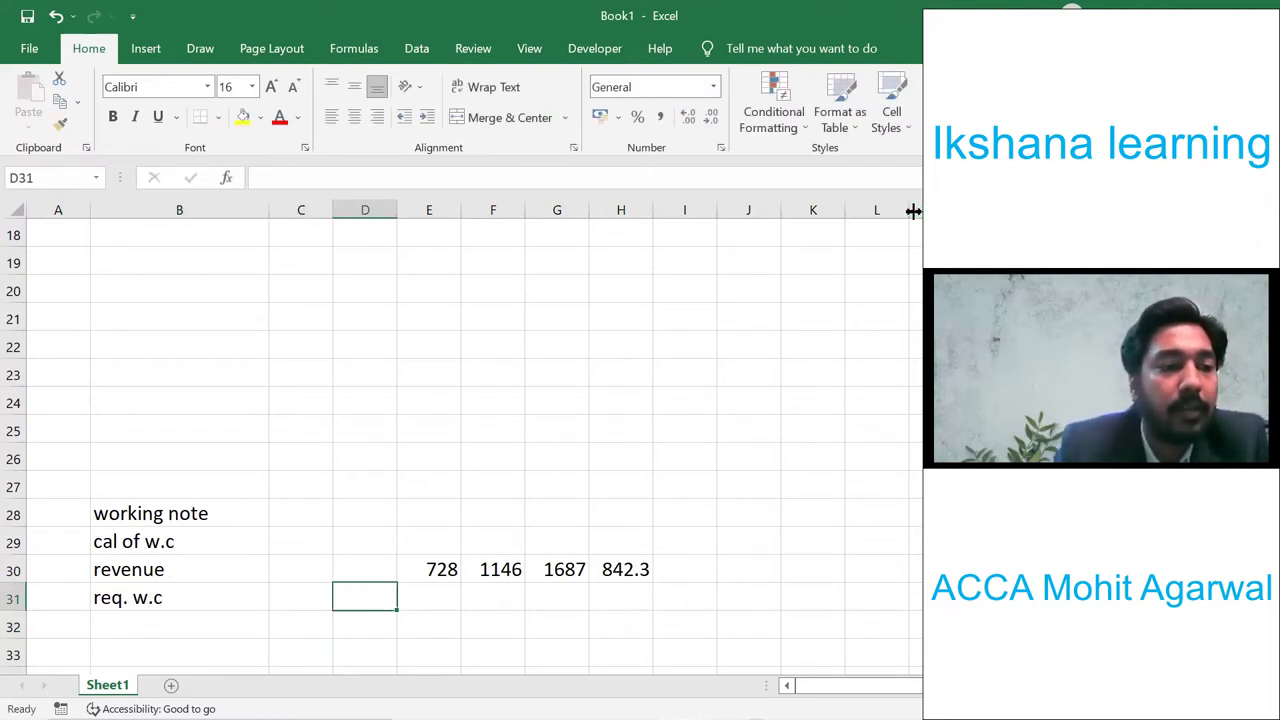
pyautogui.write('=')
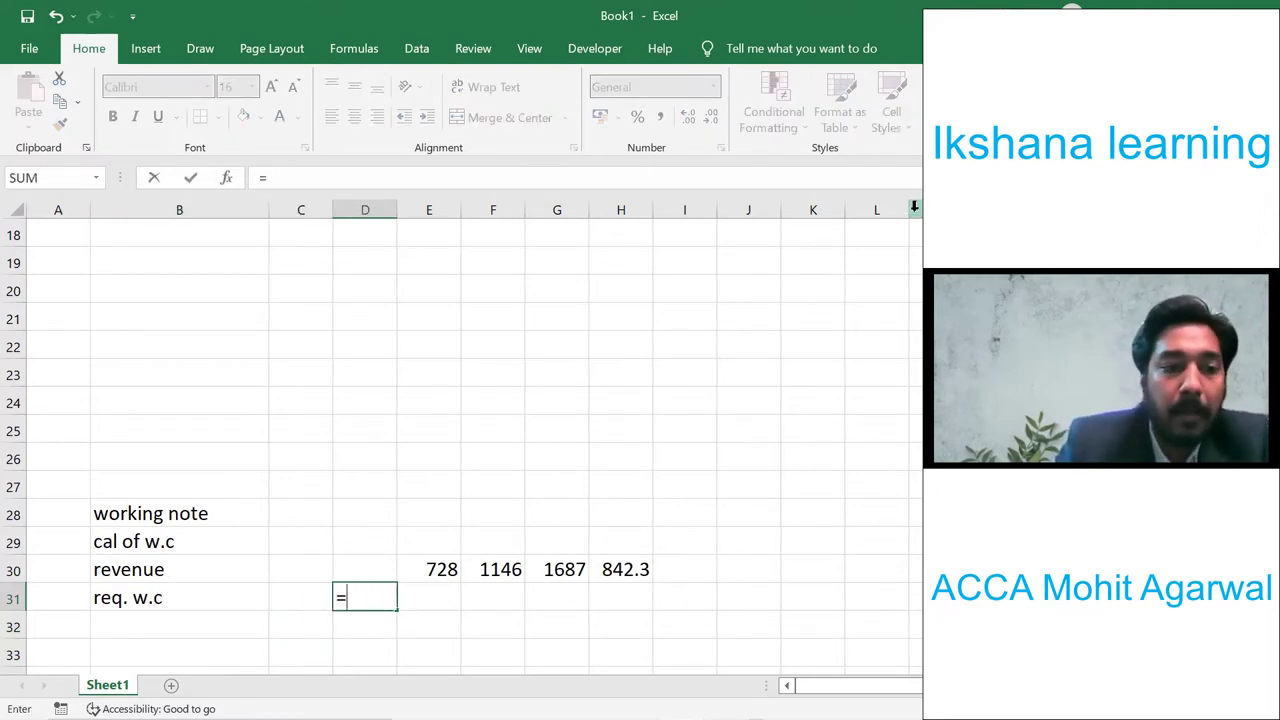
pyautogui.press('Up')
pyautogui.press('Right')
pyautogui.write('*0.07')
pyautogui.press('Return')
pyautogui.press('Up')
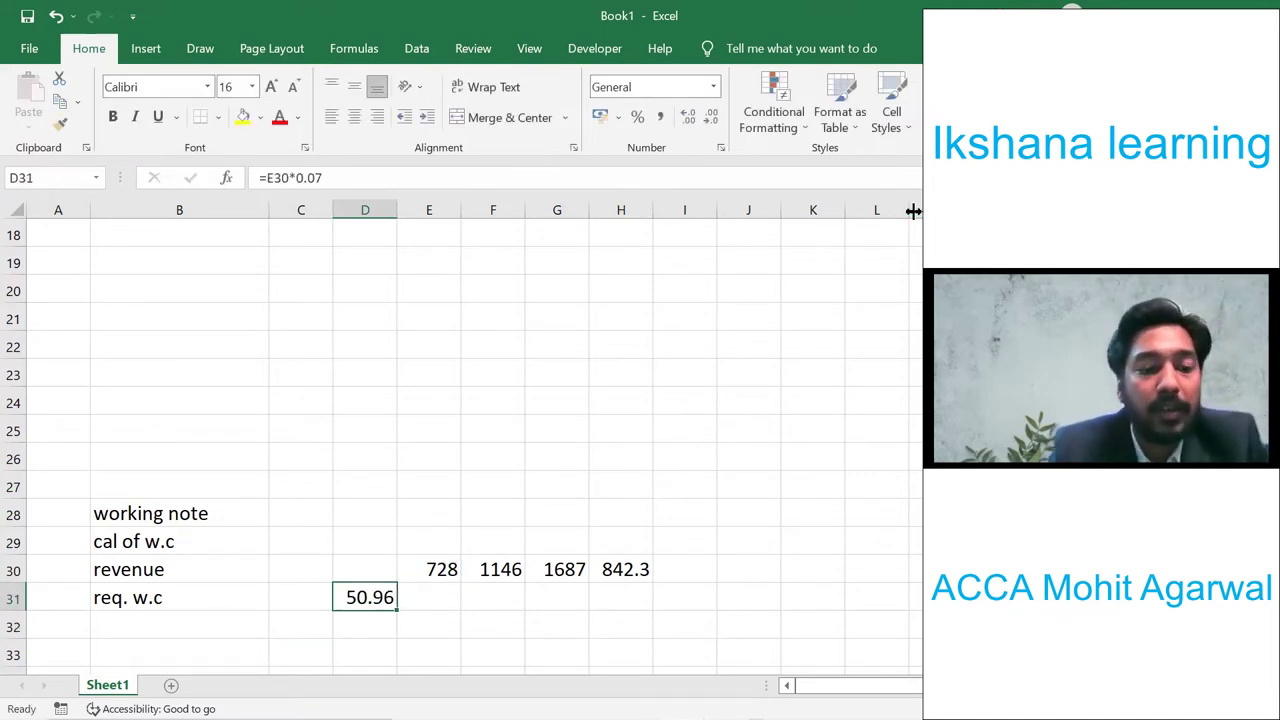
# - Copy the working capital requirement formula from D31 across E31:H31
pyautogui.hotkey('ctrl', 'c')
pyautogui.press('Right')
pyautogui.hotkey('shift', 'Right')
pyautogui.hotkey('shift', 'Right')
pyautogui.hotkey('shift', 'Right')
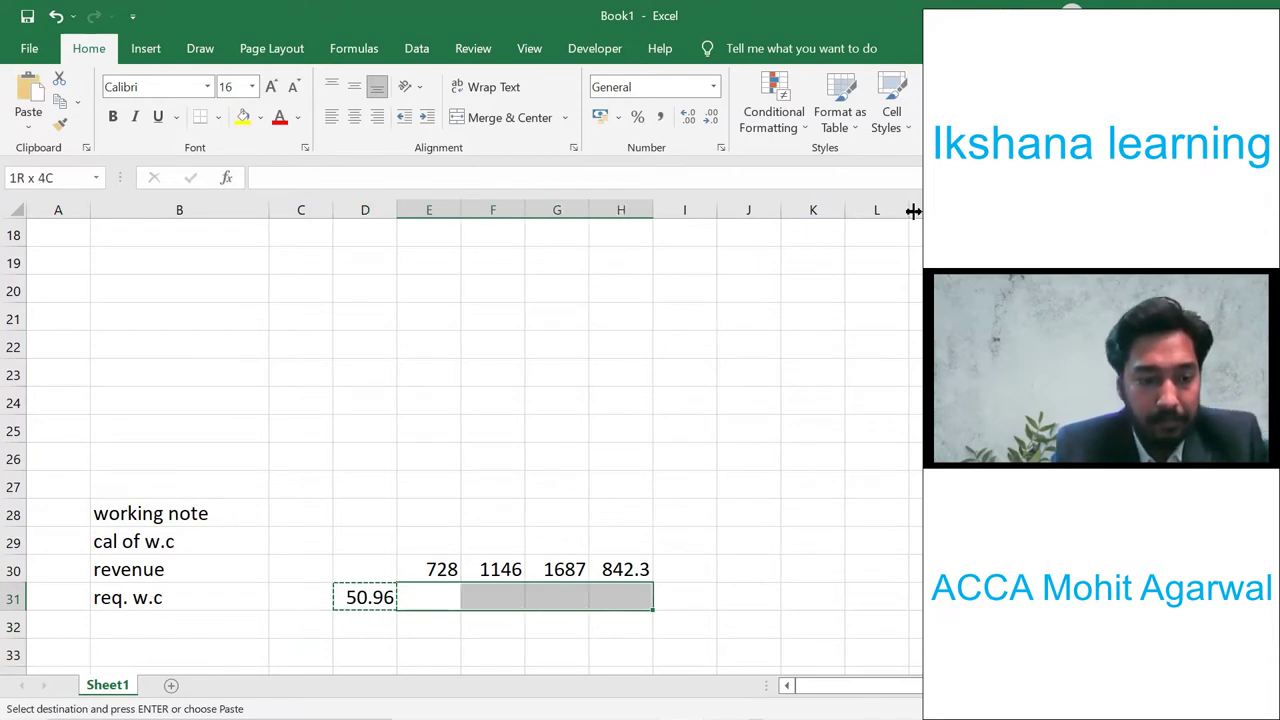
pyautogui.hotkey('ctrl', 'v')
pyautogui.press('Escape')
pyautogui.press('Down')
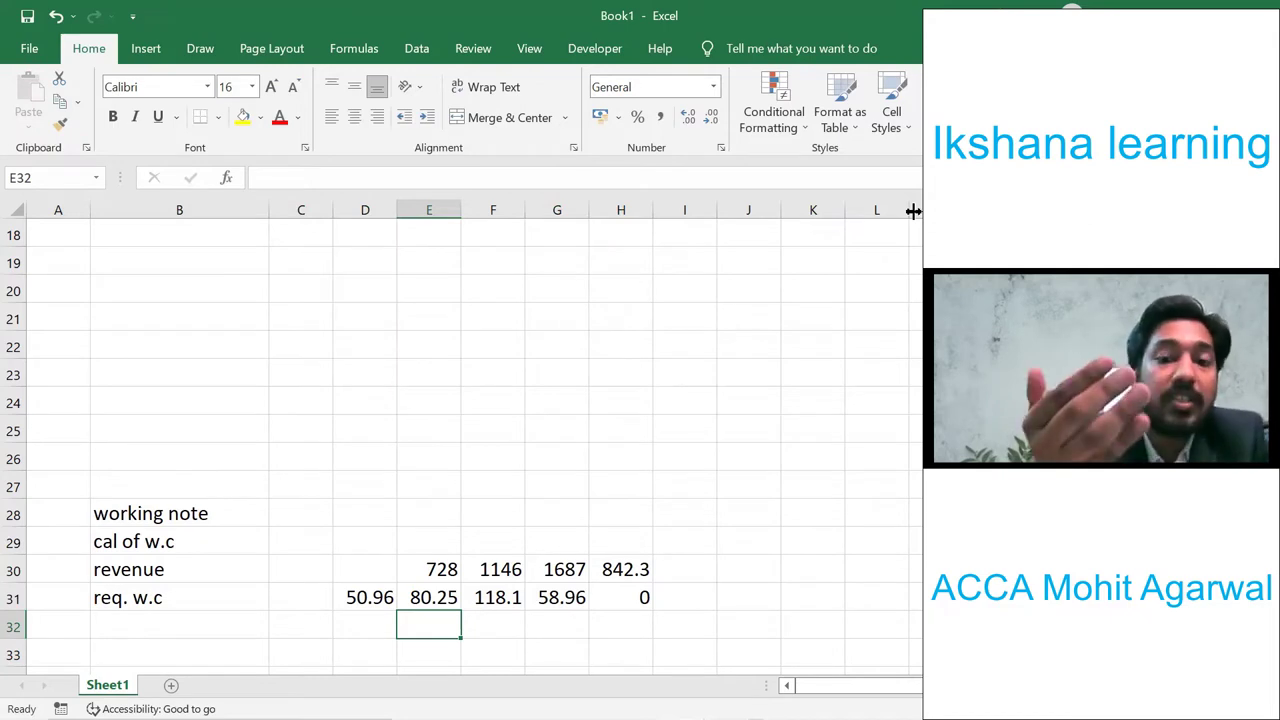
# - Label the next row of the working note "wc changes" in B32
pyautogui.press('Left')
pyautogui.press('Left')
pyautogui.press('Left')
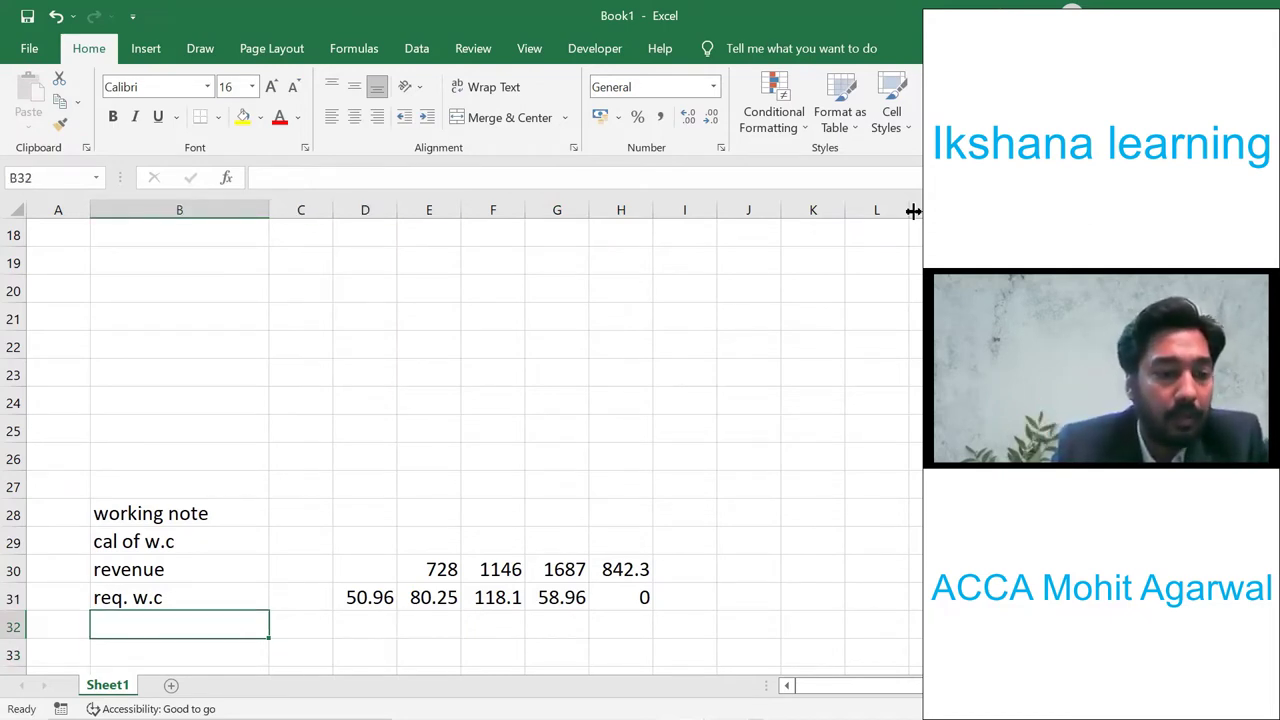
pyautogui.write('wc ')
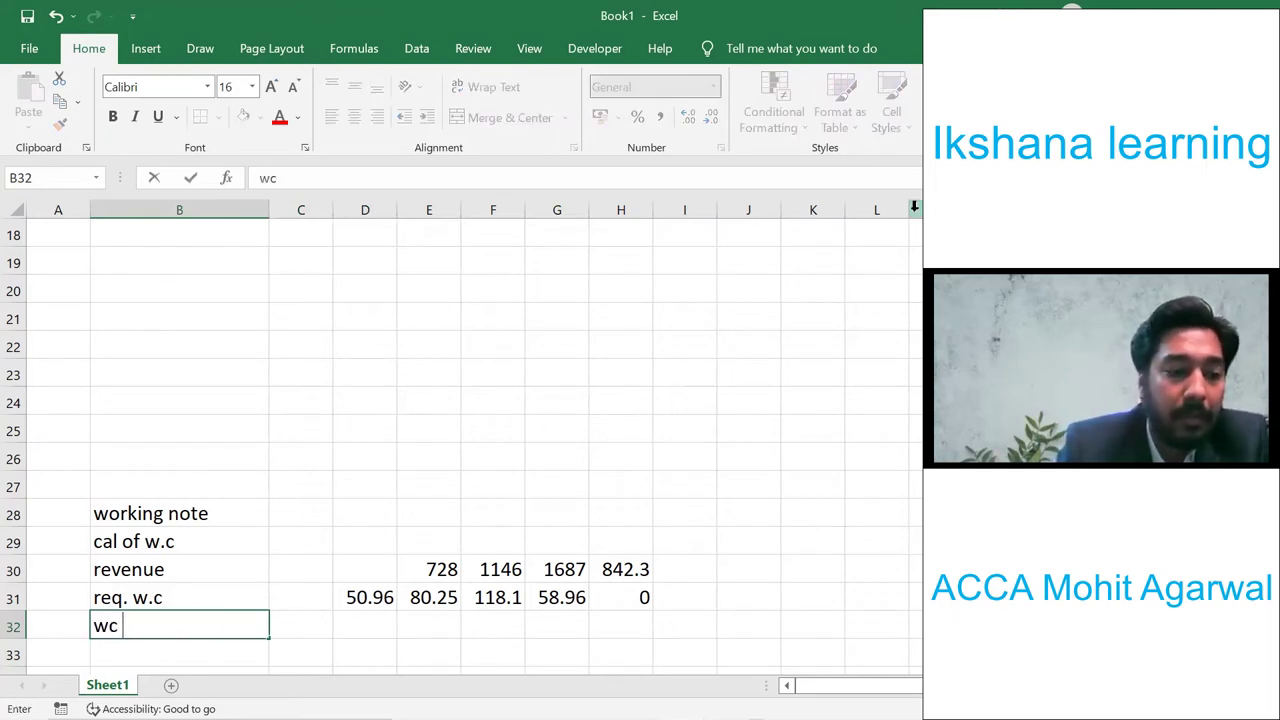
pyautogui.write('changes')
# - Enter =-D31 in D32 to show the initial working capital investment as an outflow
pyautogui.press('Right')
pyautogui.press('Right')
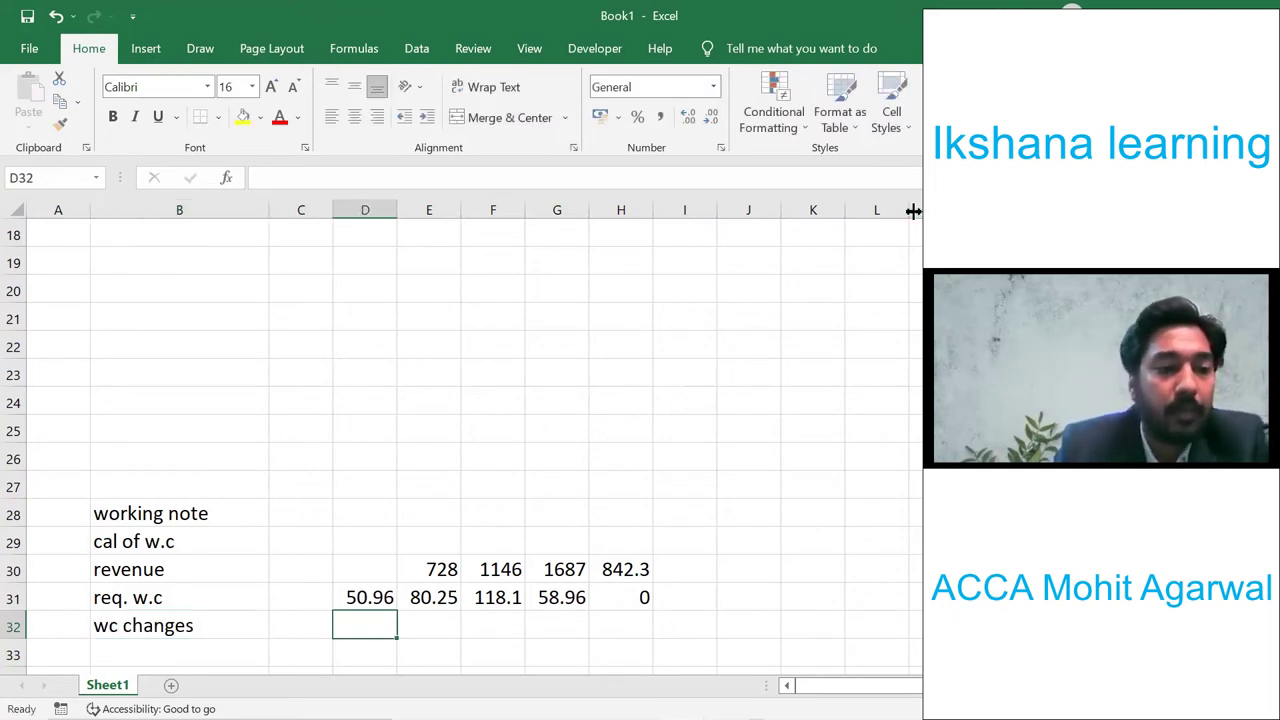
pyautogui.write('=-')
pyautogui.press('Up')
pyautogui.press('Return')
# - Calculate the following year's working capital change in E32 with =D31-E31
pyautogui.press('Right')
pyautogui.press('Up')
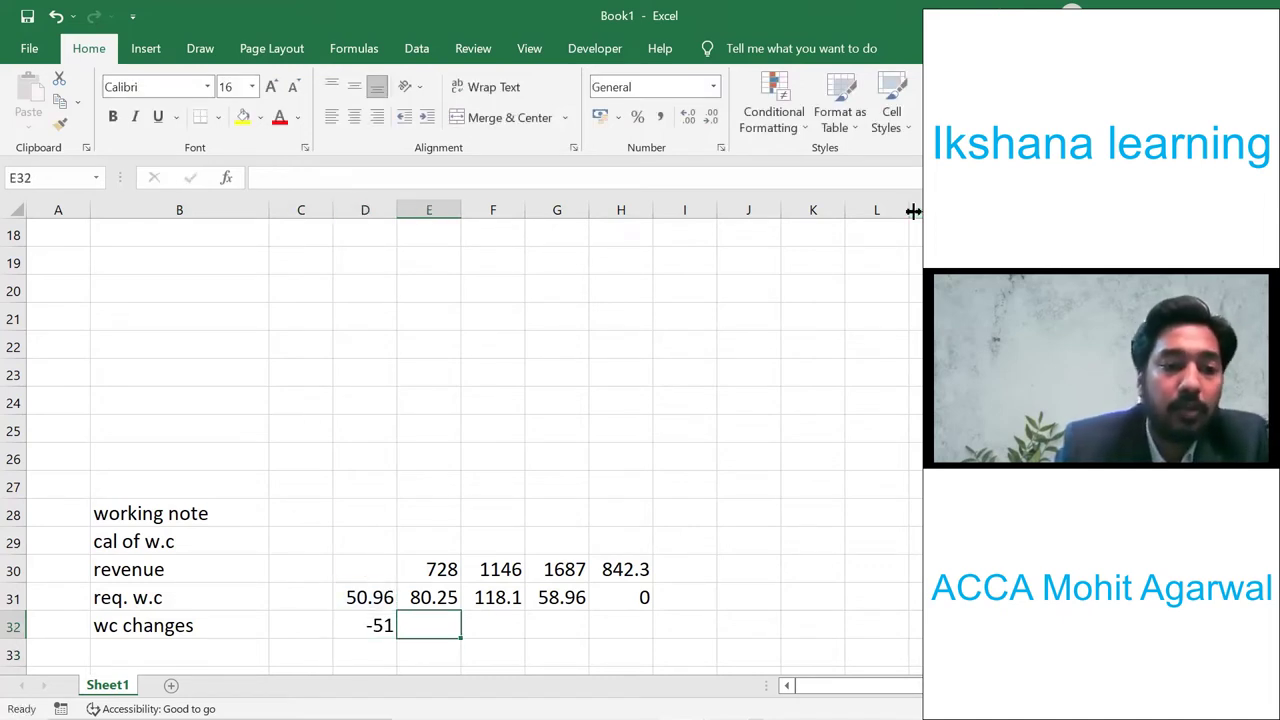
pyautogui.write('=')
pyautogui.press('Left')
pyautogui.press('Up')
pyautogui.write('-')
pyautogui.press('Up')
pyautogui.press('Return')
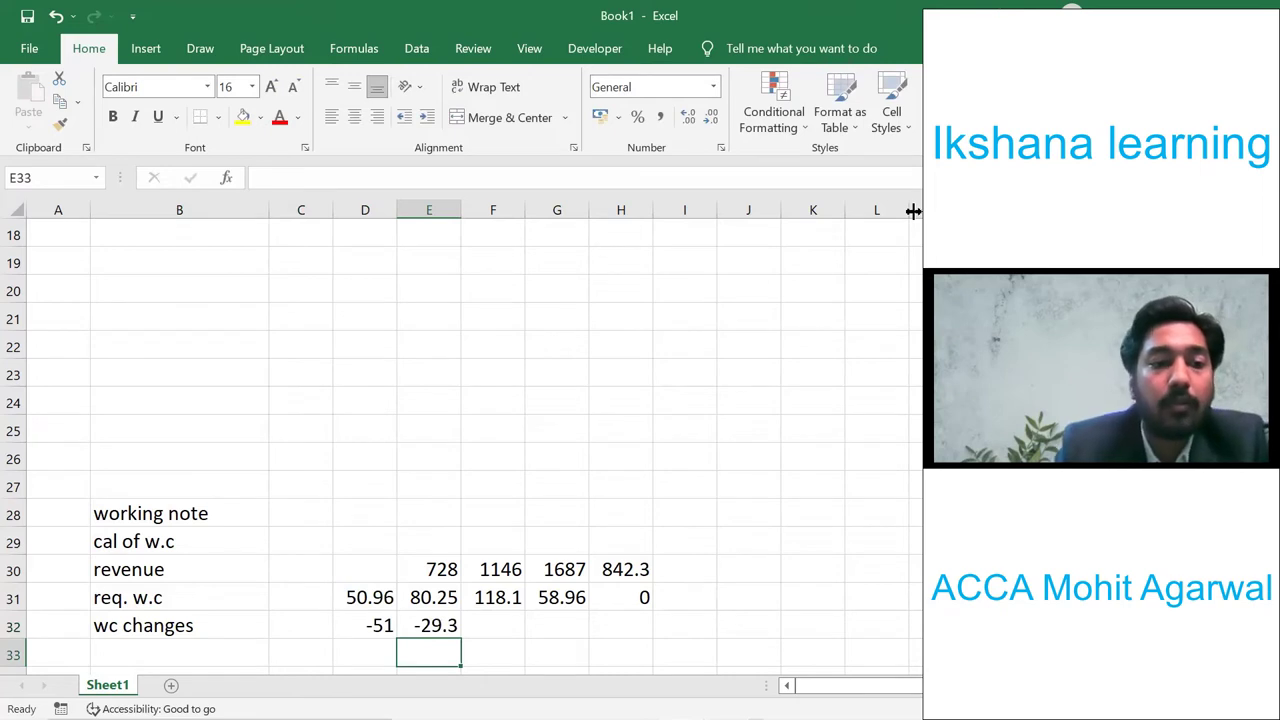
# - Copy the working capital change formula from E32 across to H32
pyautogui.press('Up')
pyautogui.hotkey('ctrl', 'c')
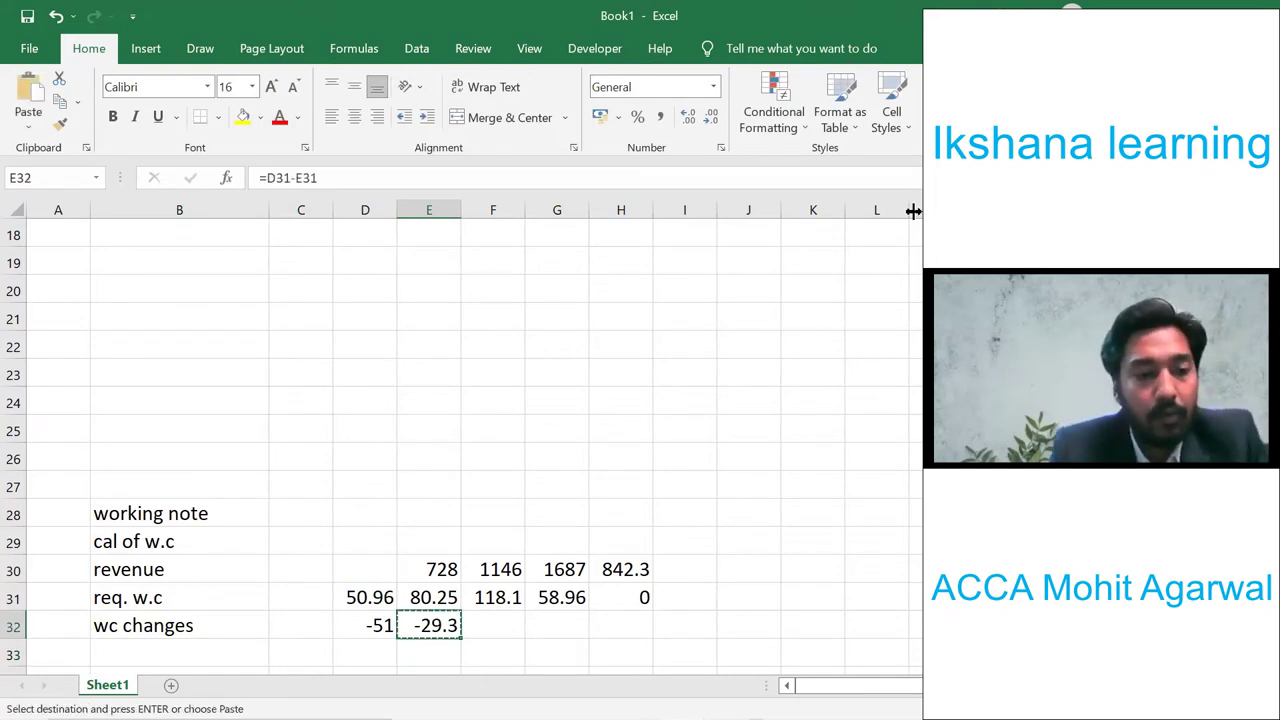
pyautogui.hotkey('shift', 'Right')
pyautogui.hotkey('shift', 'Right')
pyautogui.hotkey('shift', 'Right')
pyautogui.hotkey('ctrl', 'v')
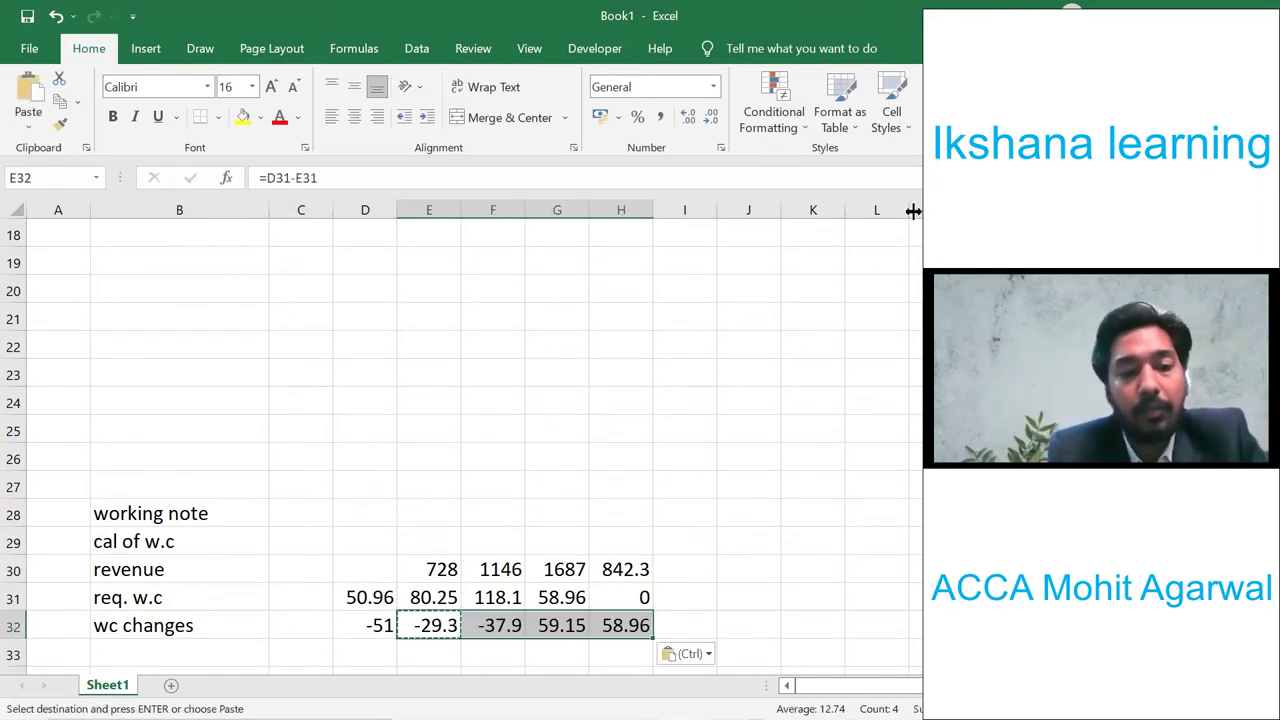
pyautogui.press('Escape')
# - Examine the requirement and change figures in rows 31 and 32 year by year, checking the formulas behind them
pyautogui.press('Right')
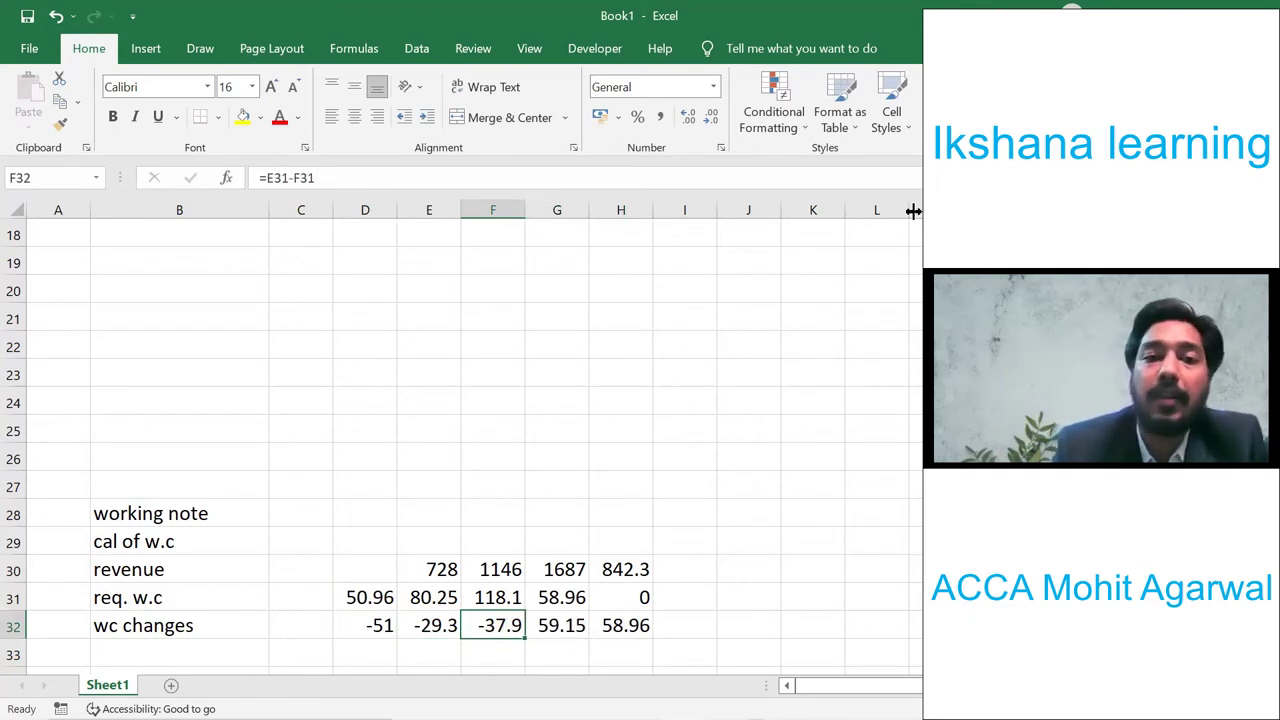
pyautogui.press('Left')
pyautogui.press('Left')
pyautogui.press('Up')
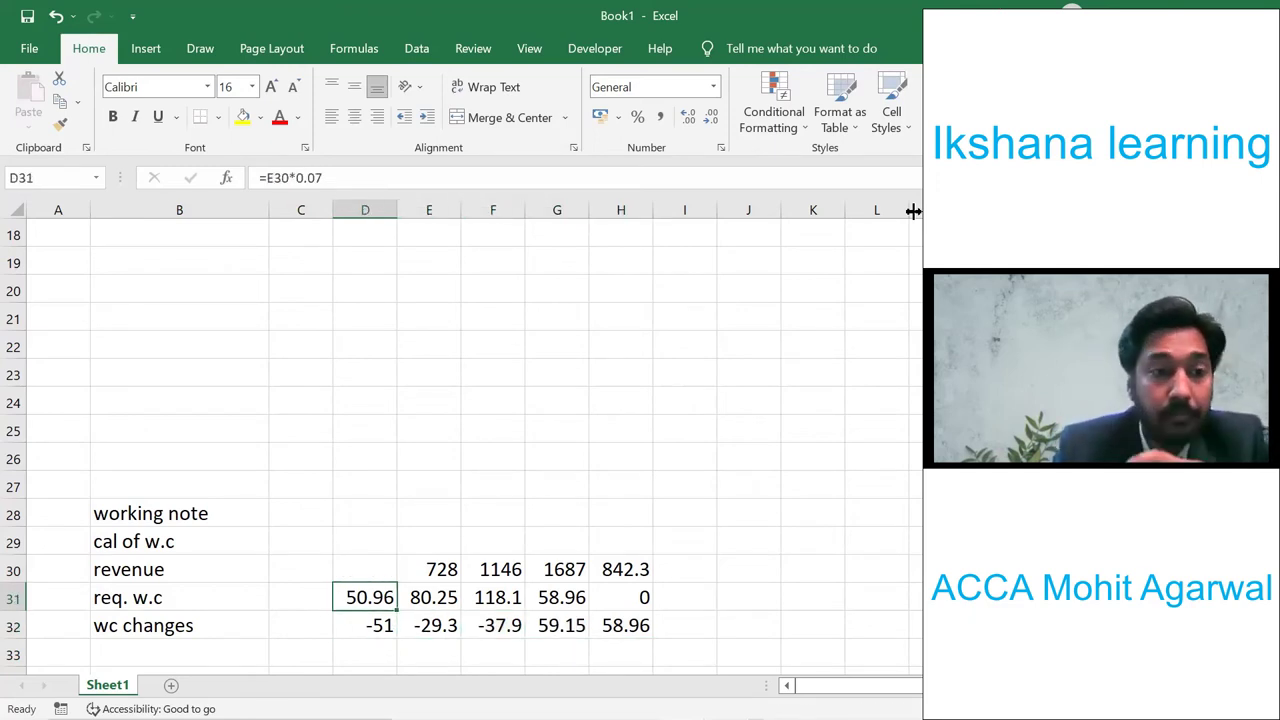
pyautogui.press('Right')
pyautogui.press('Down')
pyautogui.press('Right')
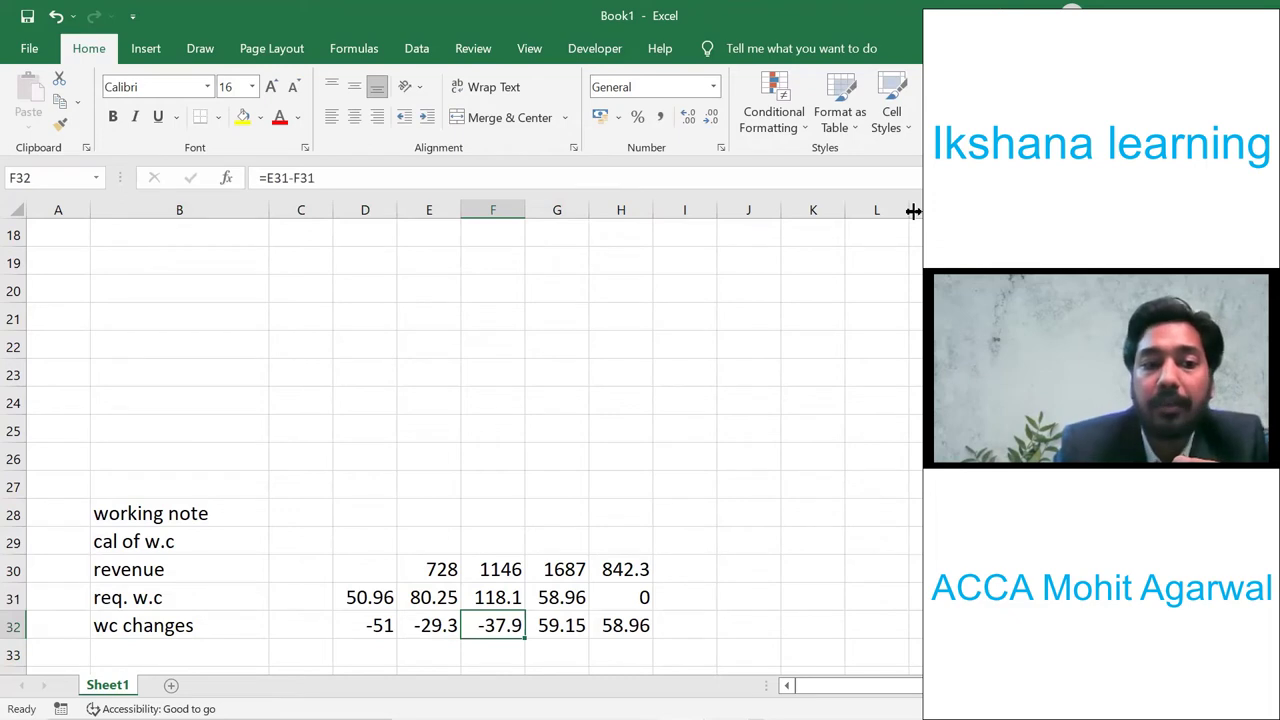
pyautogui.press('Right')
pyautogui.press('Up')
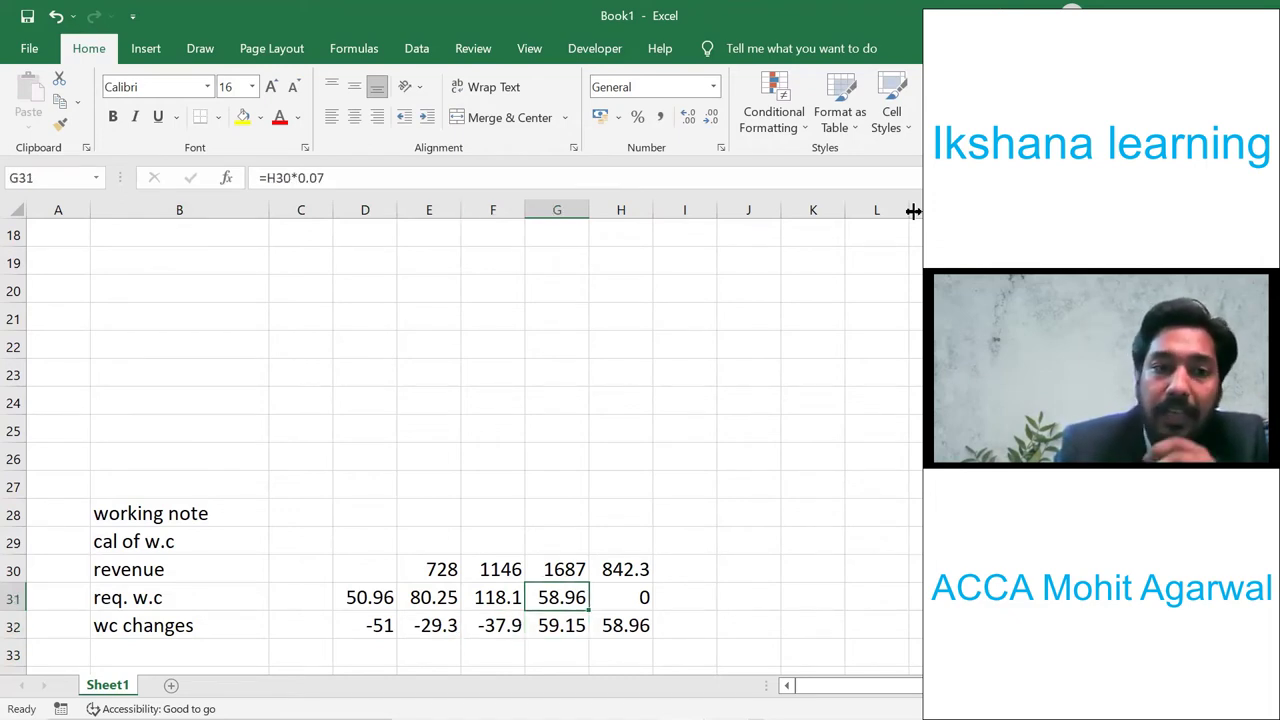
pyautogui.press('Down')
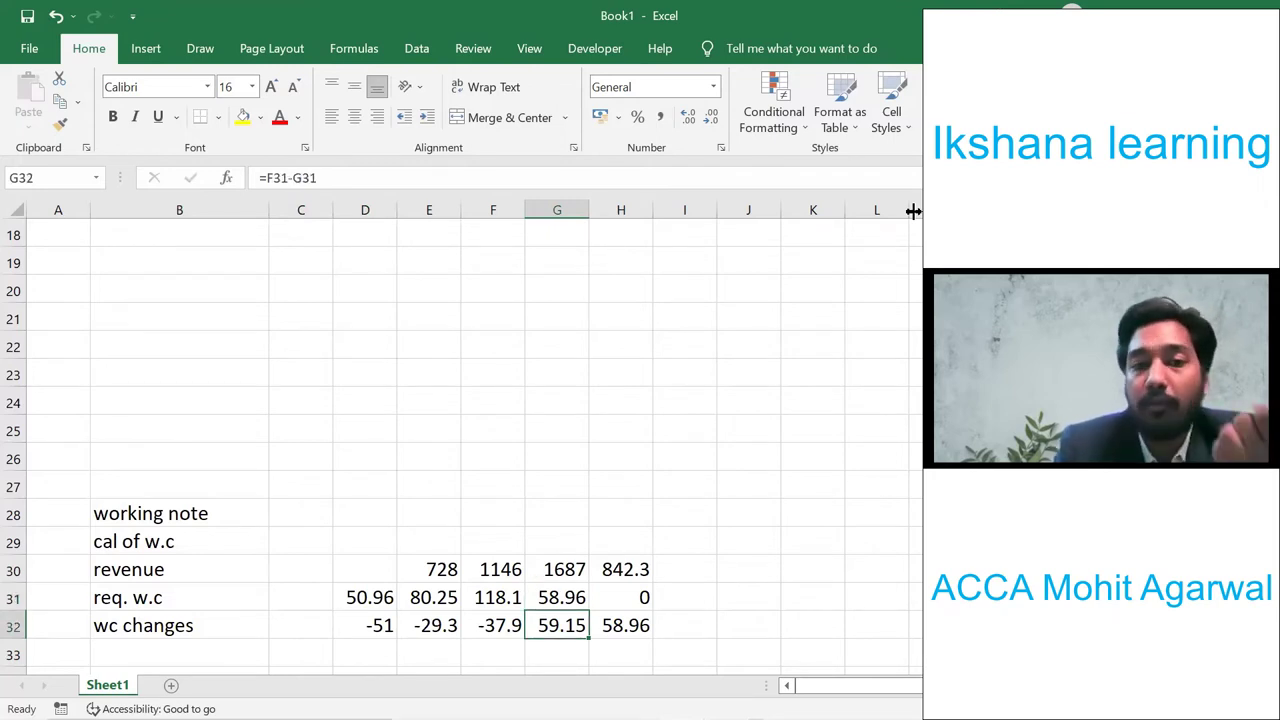
pyautogui.press('Right')
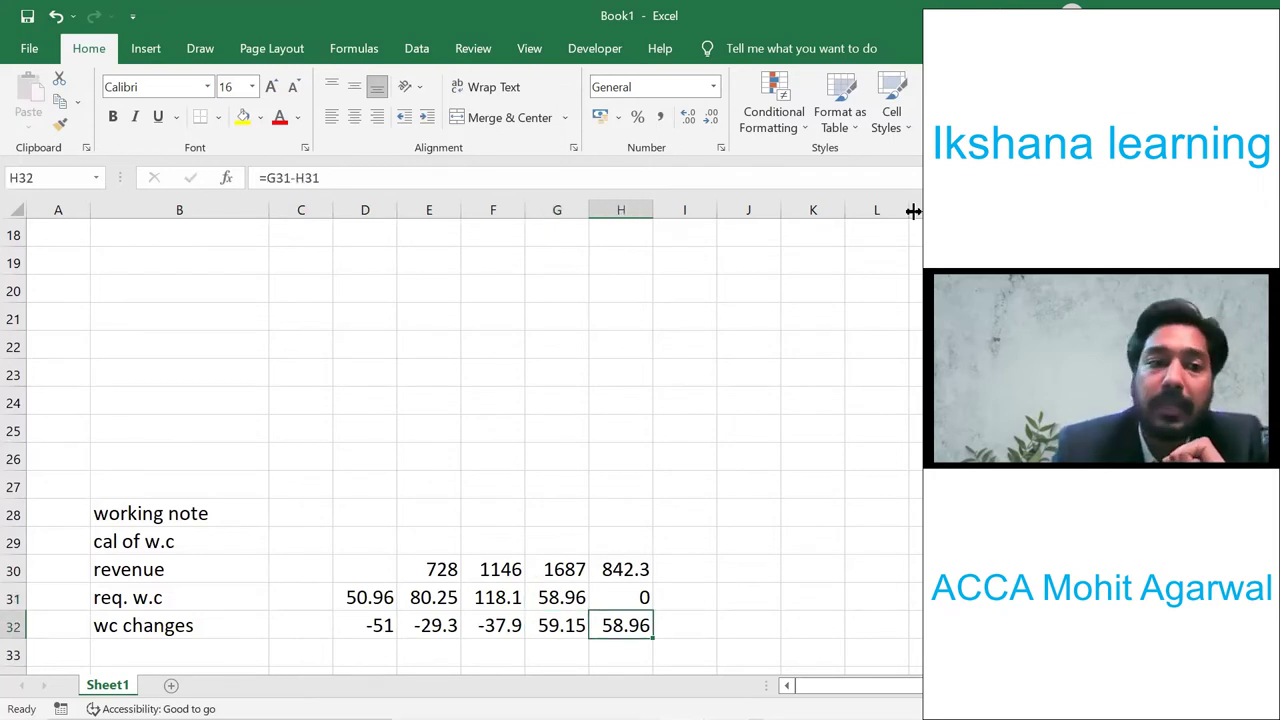
# - Replace the working capital label in B12 of the cash flow table with the link =B32 to the working note
pyautogui.press('Left')
pyautogui.press('Left')
pyautogui.press('Left')
pyautogui.press('Left')
pyautogui.press('Left')
pyautogui.press('Left')
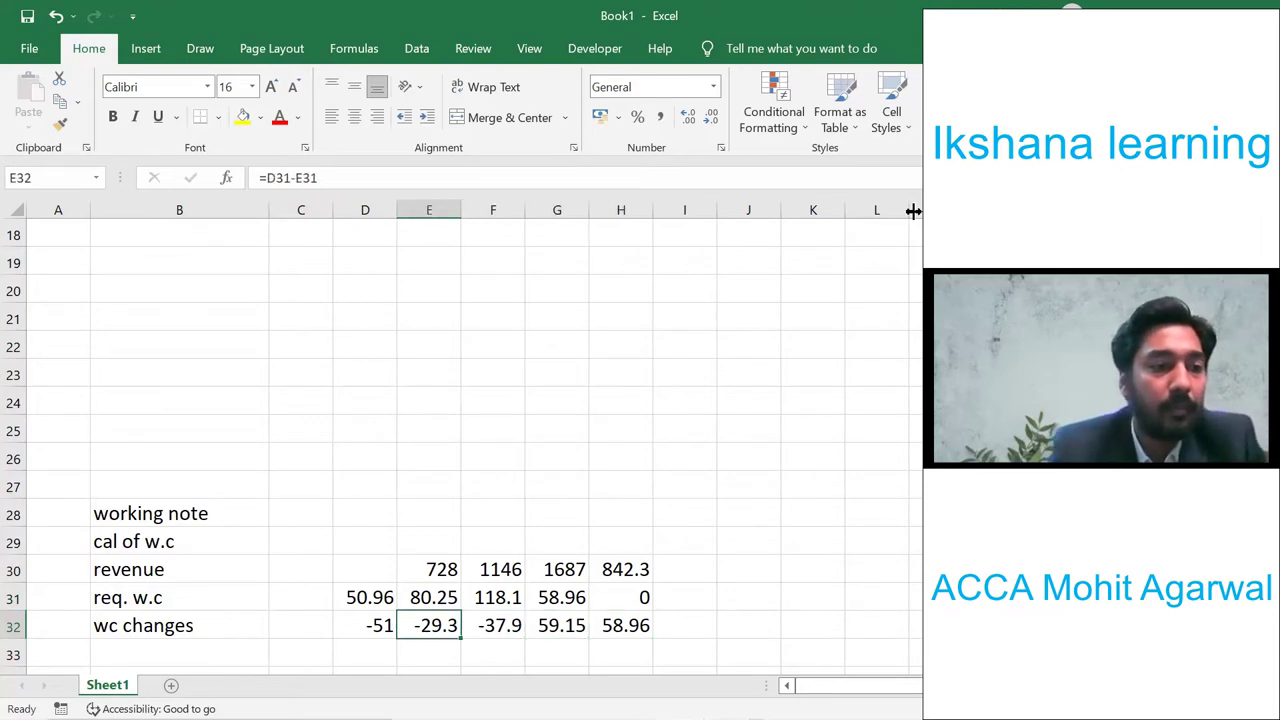
pyautogui.press('Up')
pyautogui.press('Up')
pyautogui.press('Up')
pyautogui.press('Up')
pyautogui.press('Up')
pyautogui.press('Up')
pyautogui.press('Up')
pyautogui.press('Up')
pyautogui.press('Up')
pyautogui.press('Up')
pyautogui.press('Up')
pyautogui.press('Up')
pyautogui.press('Up')
pyautogui.press('Up')
pyautogui.press('Up')
pyautogui.press('Up')
pyautogui.press('Up')
pyautogui.press('Up')
pyautogui.press('Up')
pyautogui.press('Up')
pyautogui.press('Up')
pyautogui.press('Up')
pyautogui.press('Up')
pyautogui.press('Up')
pyautogui.press('Up')
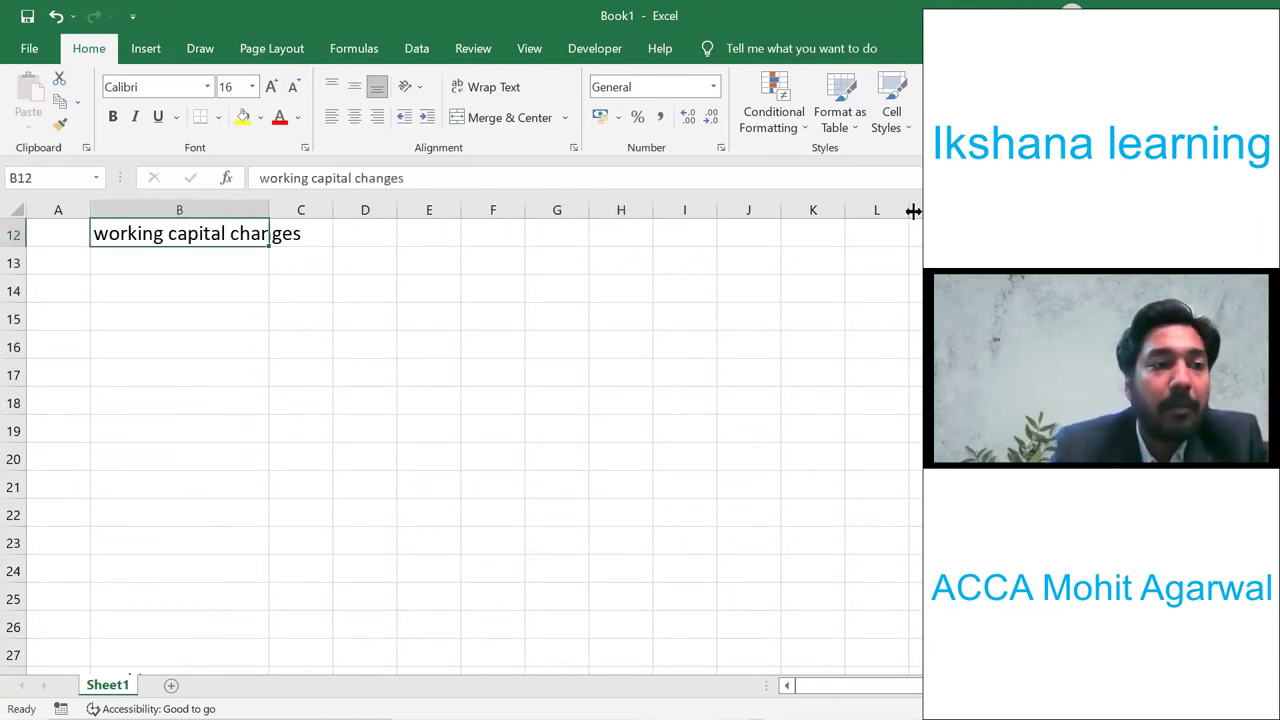
pyautogui.press('Down')
pyautogui.press('Down')
pyautogui.press('Down')
pyautogui.press('Down')
pyautogui.press('Down')
pyautogui.press('Down')
pyautogui.write('=')
pyautogui.press('Down')
pyautogui.press('Down')
pyautogui.press('Down')
pyautogui.press('Down')
pyautogui.press('Down')
pyautogui.press('Down')
pyautogui.press('Down')
pyautogui.press('Down')
pyautogui.press('Down')
pyautogui.press('Down')
pyautogui.press('Down')
pyautogui.press('Down')
pyautogui.press('Down')
pyautogui.press('Down')
pyautogui.press('Down')
pyautogui.press('Down')
pyautogui.press('Down')
pyautogui.press('Down')
pyautogui.press('Down')
pyautogui.press('Down')
pyautogui.press('Down')
pyautogui.press('Up')
pyautogui.press('Return')
pyautogui.press('Up')
pyautogui.press('Up')
pyautogui.press('Up')
pyautogui.press('Up')
pyautogui.press('Down')
pyautogui.press('Down')
pyautogui.press('Down')
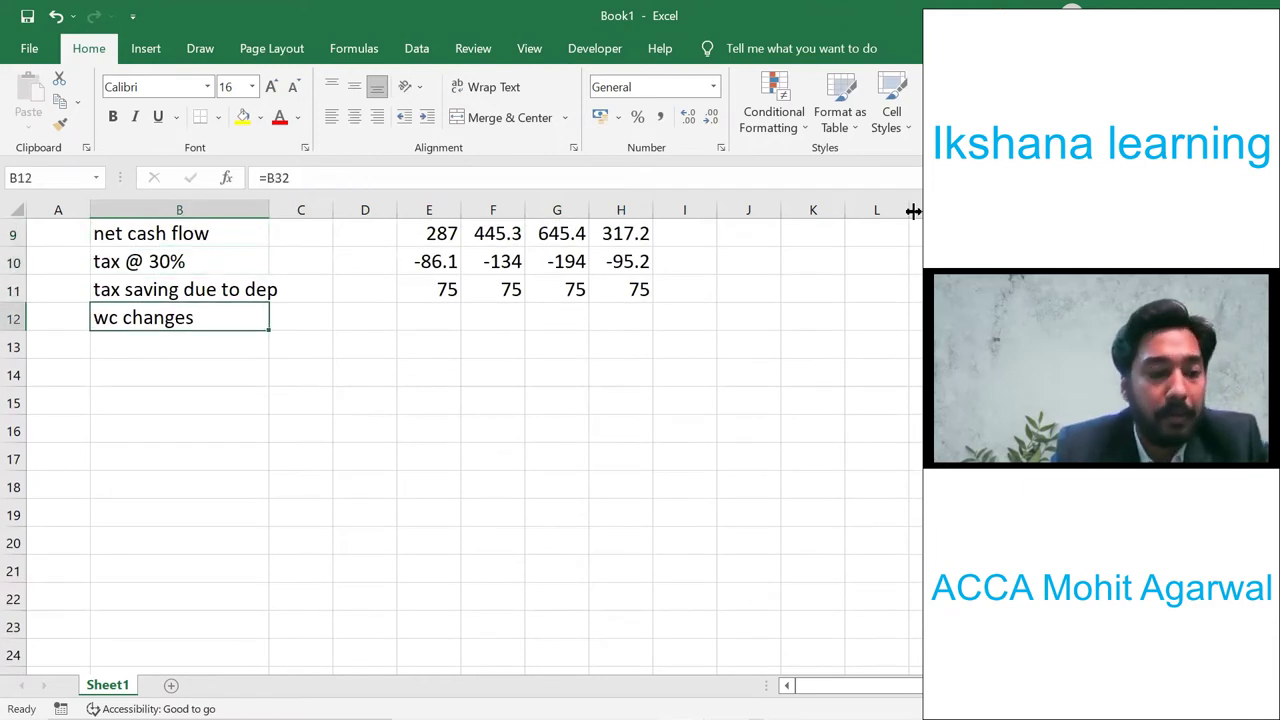
# - Copy the link formula from B12 across to H12 to bring the working capital changes into the cash flow table
pyautogui.hotkey('ctrl', 'c')
pyautogui.hotkey('shift', 'Right')
pyautogui.hotkey('shift', 'Right')
pyautogui.hotkey('shift', 'Right')
pyautogui.hotkey('shift', 'Right')
pyautogui.hotkey('shift', 'Right')
pyautogui.hotkey('shift', 'Right')
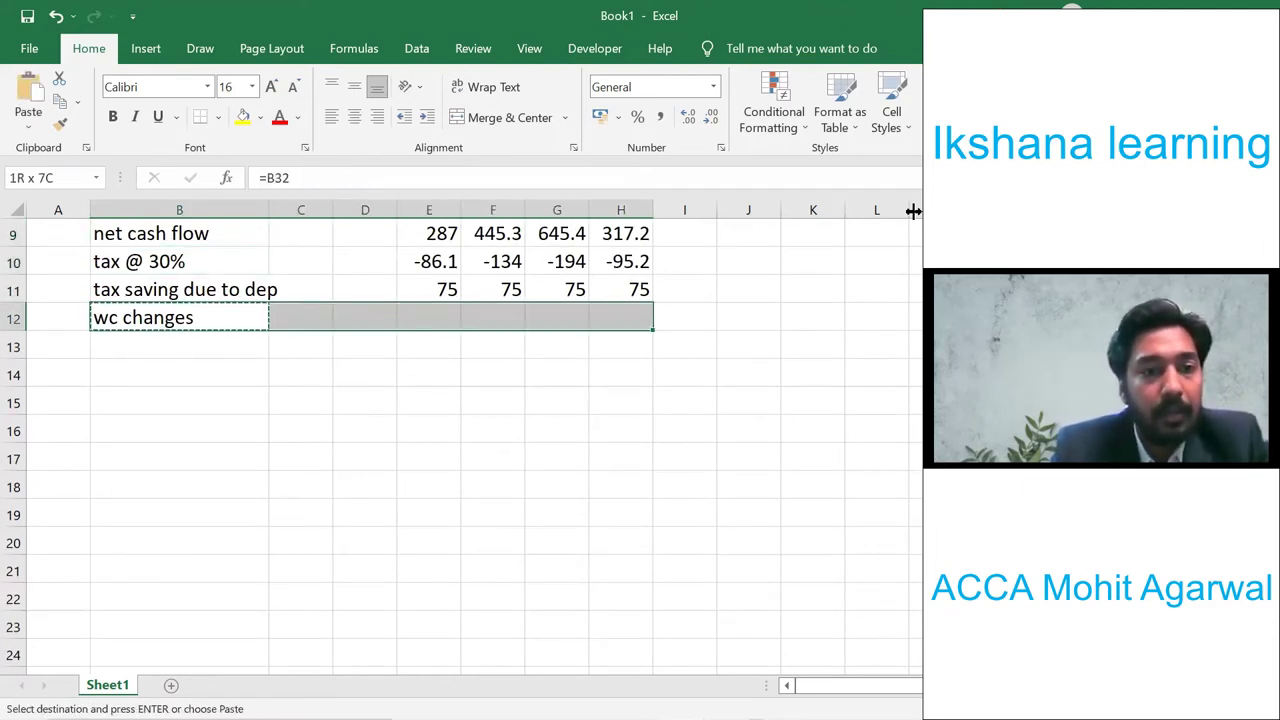
pyautogui.hotkey('ctrl', 'v')
pyautogui.press('Escape')
# - Clear the unneeded link formula in C12 of the working capital changes row
pyautogui.press('Down')
pyautogui.press('Right')
pyautogui.press('Up')
pyautogui.press('Delete')
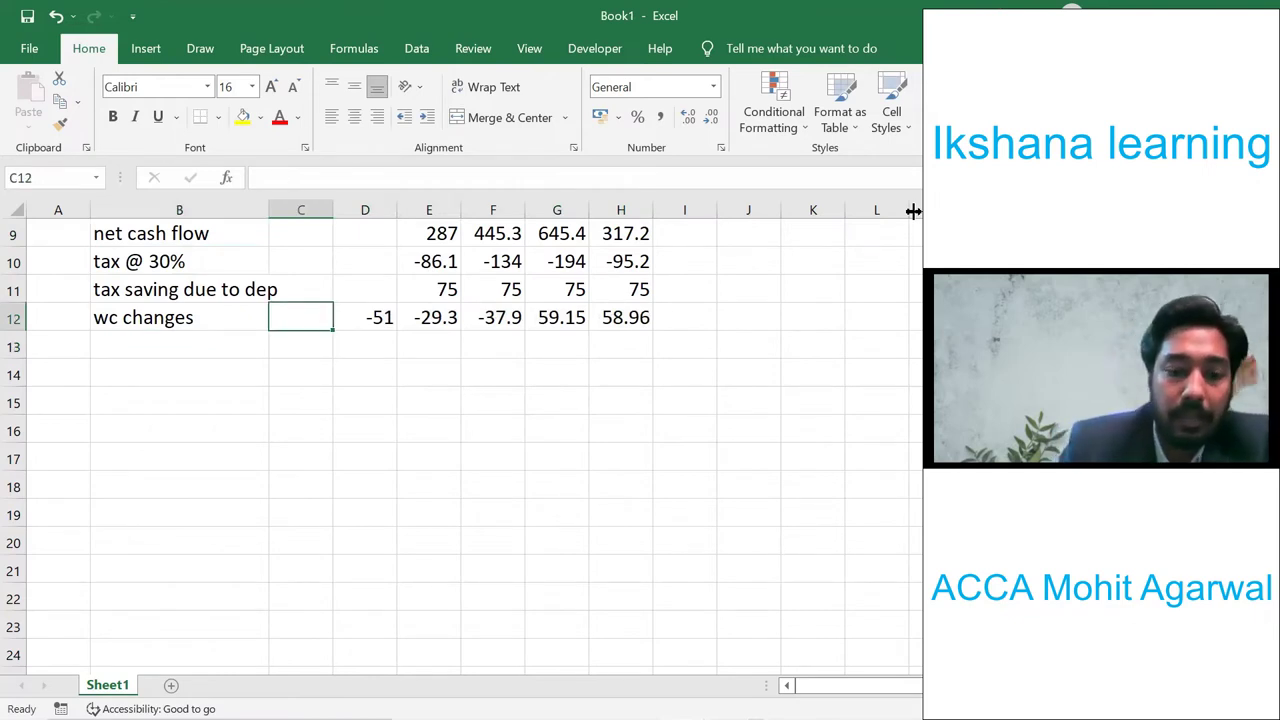
# - Look over the cash flow table and the rows below it for items still missing from the cash flows
pyautogui.press('Down')
pyautogui.press('Down')
pyautogui.press('Down')
pyautogui.press('Down')
pyautogui.press('Down')
pyautogui.press('Down')
pyautogui.press('Down')
pyautogui.press('Up')
pyautogui.press('Up')
pyautogui.press('Up')
pyautogui.press('Up')
pyautogui.press('Up')
pyautogui.press('Up')
pyautogui.press('Up')
pyautogui.press('Up')
pyautogui.press('Up')
pyautogui.press('Up')
pyautogui.press('Up')
pyautogui.press('Up')
pyautogui.press('Up')
pyautogui.press('Up')
pyautogui.press('Up')
pyautogui.press('Up')
pyautogui.press('Up')
pyautogui.press('Down')
pyautogui.press('Down')
pyautogui.press('Down')
pyautogui.press('Down')
pyautogui.press('Down')
pyautogui.press('Down')
pyautogui.press('Down')
pyautogui.press('Down')
pyautogui.press('Down')
pyautogui.press('Down')
pyautogui.press('Down')
pyautogui.press('Down')
pyautogui.press('Down')
pyautogui.press('Down')
pyautogui.press('Down')
pyautogui.press('Down')
pyautogui.press('Down')
pyautogui.press('Down')
pyautogui.press('Down')
pyautogui.press('Down')
pyautogui.press('Up')
pyautogui.press('Up')
pyautogui.press('Up')
pyautogui.press('Up')
pyautogui.press('Up')
pyautogui.press('Up')
pyautogui.press('Up')
pyautogui.press('Up')
pyautogui.press('Up')
pyautogui.press('Up')
pyautogui.press('Up')
pyautogui.press('Up')
pyautogui.press('Up')
pyautogui.press('Up')
pyautogui.press('Up')
pyautogui.press('Up')
pyautogui.press('Up')
pyautogui.press('Up')
pyautogui.press('Up')
pyautogui.press('Up')
pyautogui.press('Up')
pyautogui.press('Up')
# - Add a row labelled "intial outlow" in B13 below the working capital changes and enter -1000 for year 0
pyautogui.press('Down')
pyautogui.press('Down')
pyautogui.press('Down')
pyautogui.press('Down')
pyautogui.press('Down')
pyautogui.press('Down')
pyautogui.press('Down')
pyautogui.press('Down')
pyautogui.press('Down')
pyautogui.press('Down')
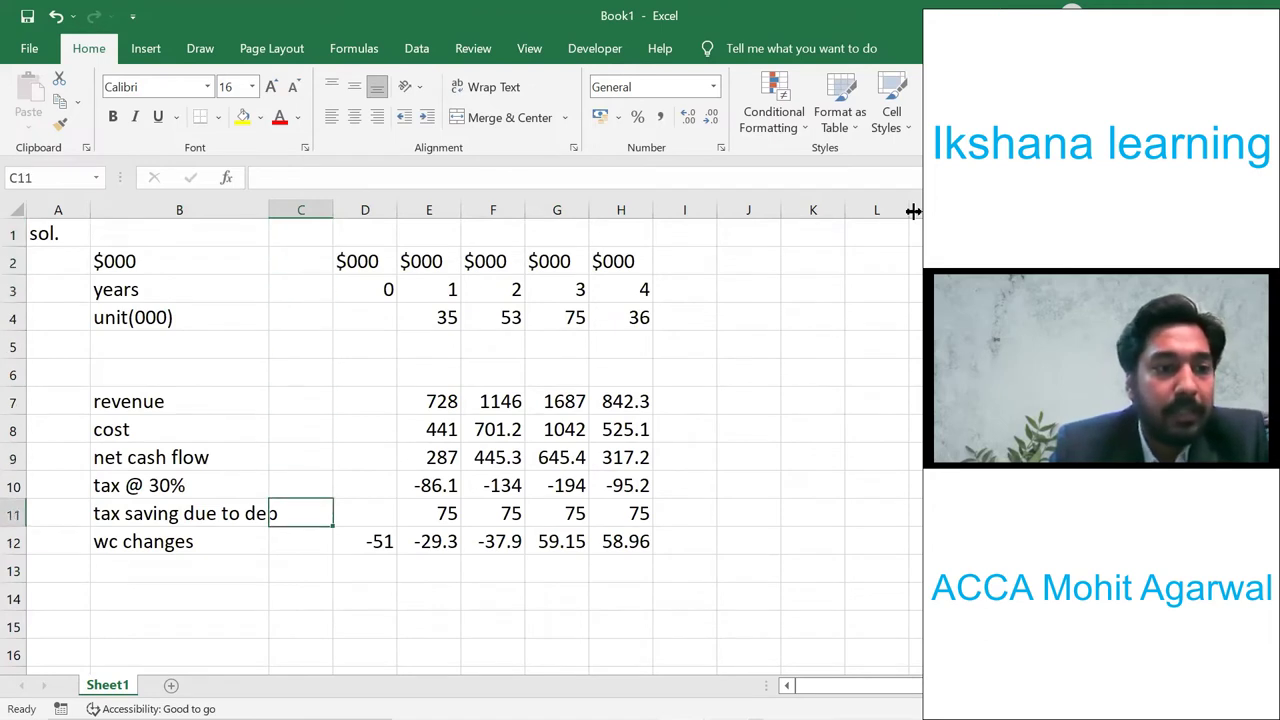
pyautogui.press('Left')
pyautogui.press('Left')
pyautogui.press('Down')
pyautogui.press('Down')
pyautogui.press('Right')
pyautogui.write('intial outlow')
pyautogui.press('Right')
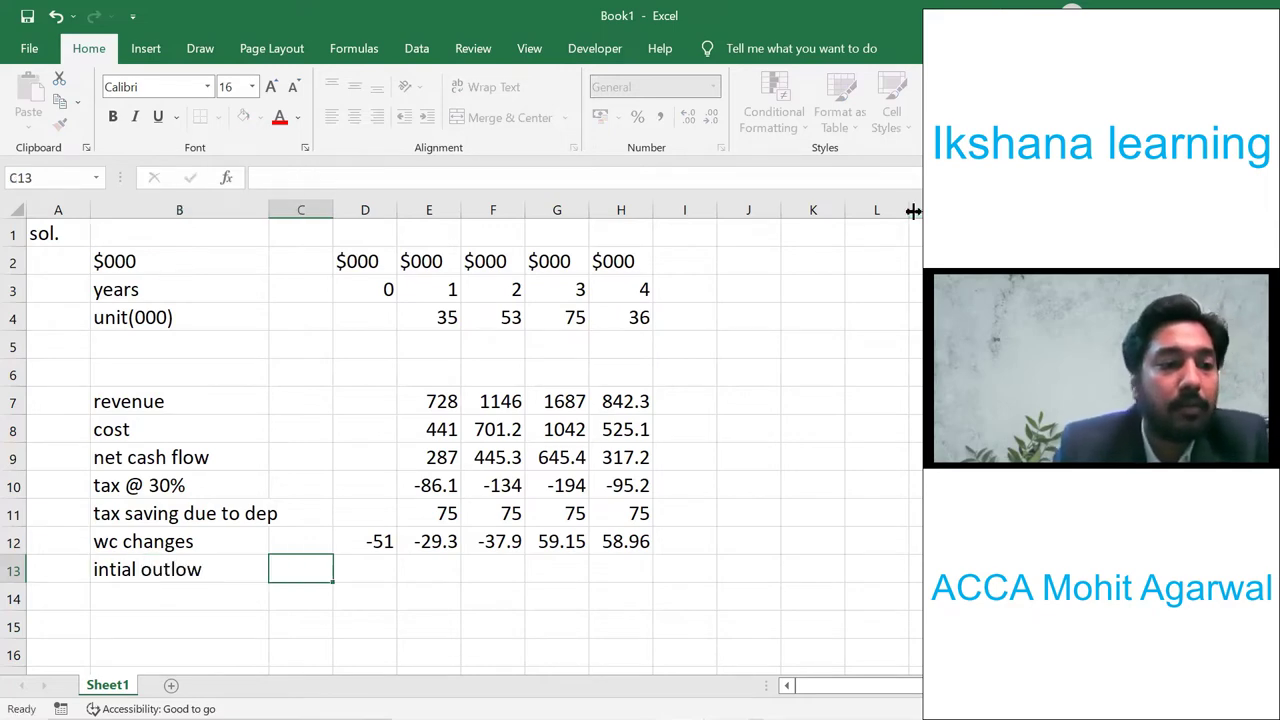
pyautogui.press('Right')
pyautogui.write('-1000')
pyautogui.press('Return')
# - Label the total row in B14 "net cashflow"
pyautogui.press('Left')
pyautogui.press('Left')
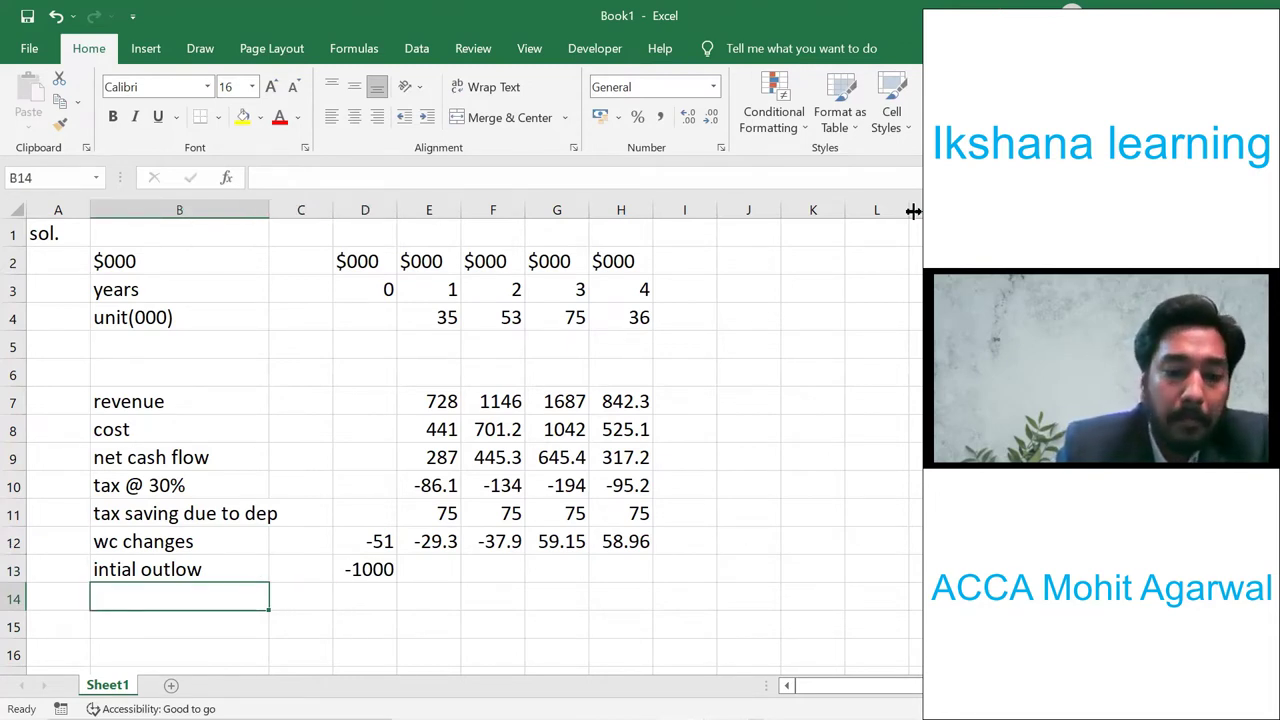
pyautogui.write('net ')
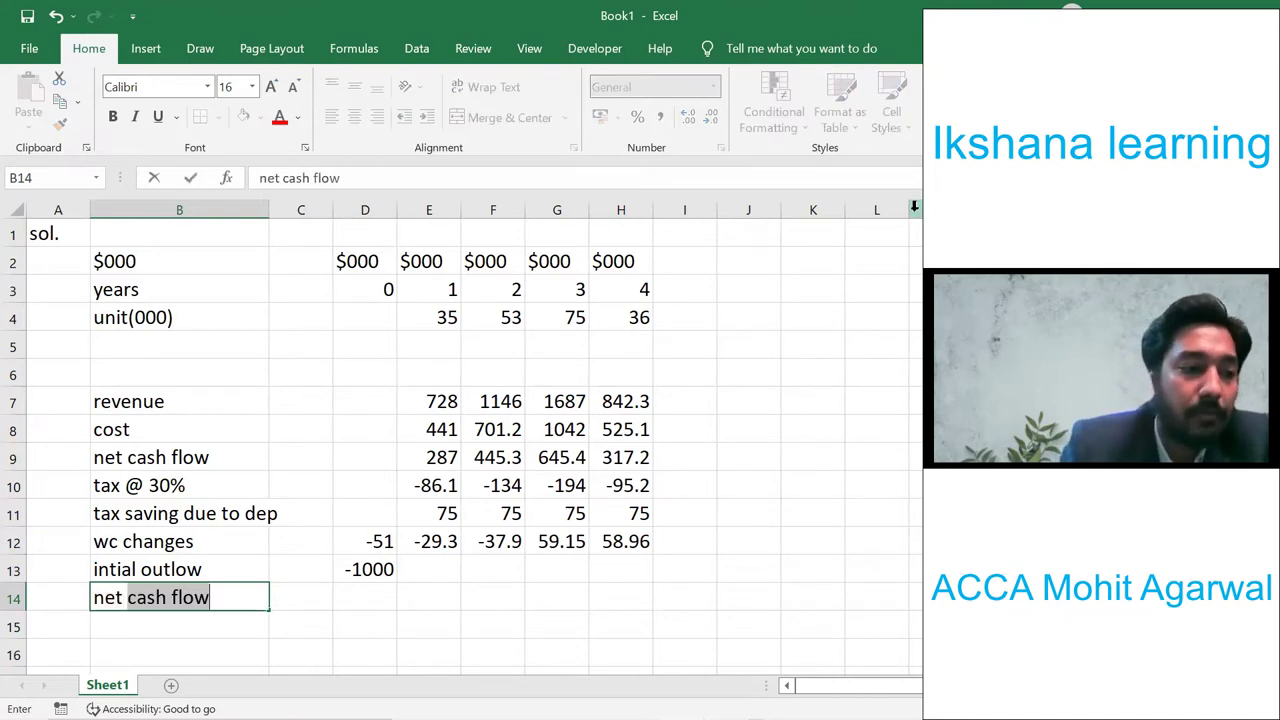
pyautogui.write('cashflow')
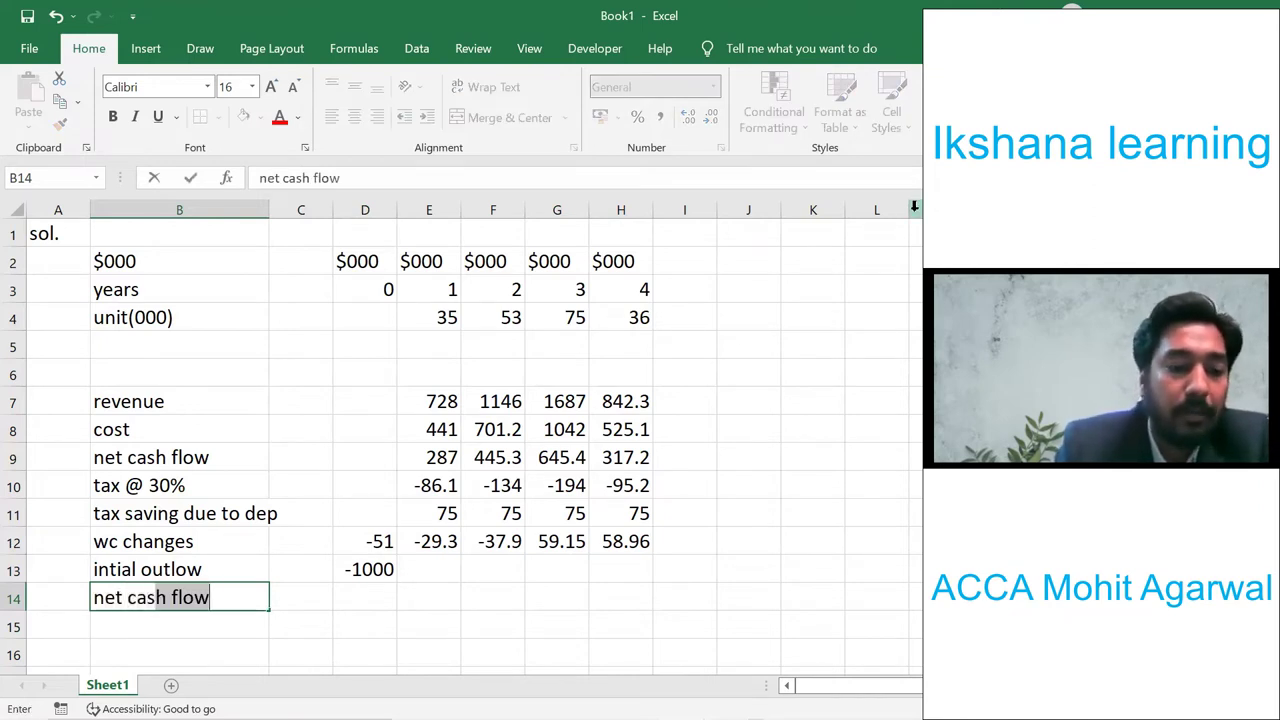
pyautogui.press('Return')
# - Rename the row label in B9 to "net operating cash flow"
pyautogui.press('Up')
pyautogui.press('Up')
pyautogui.press('Up')
pyautogui.press('Up')
pyautogui.press('Up')
pyautogui.press('Up')
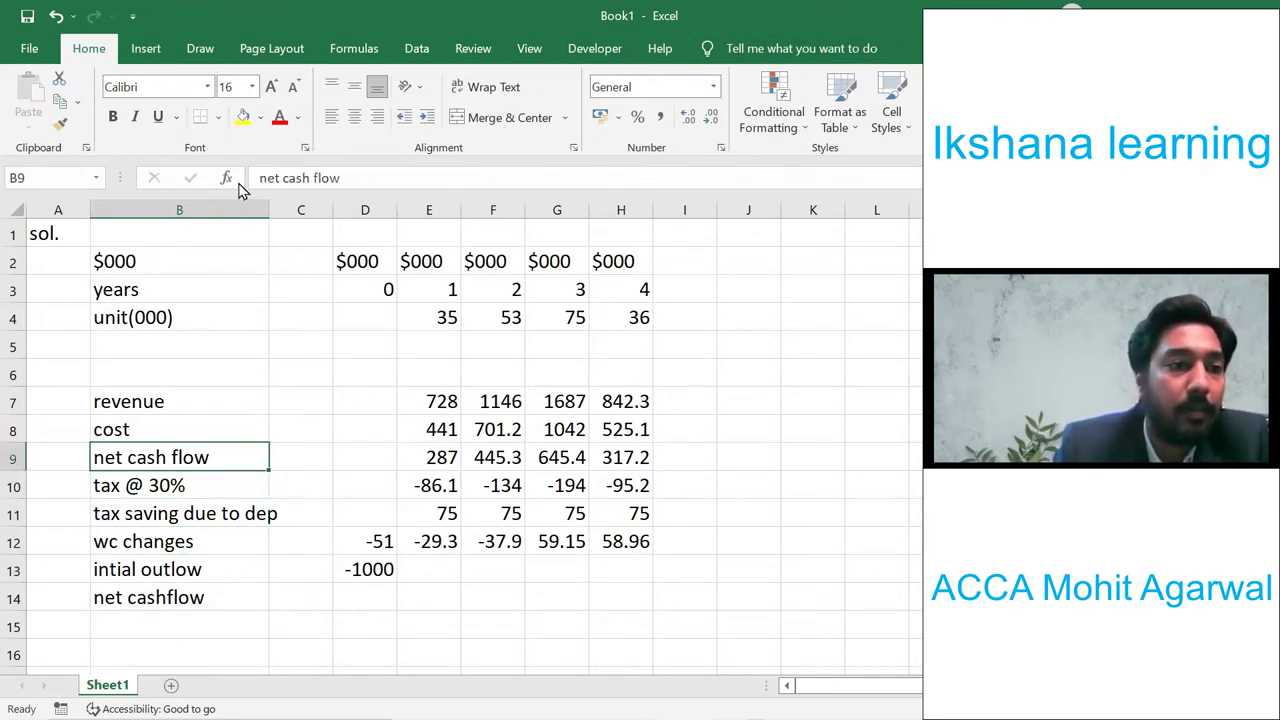
pyautogui.click(286, 180)
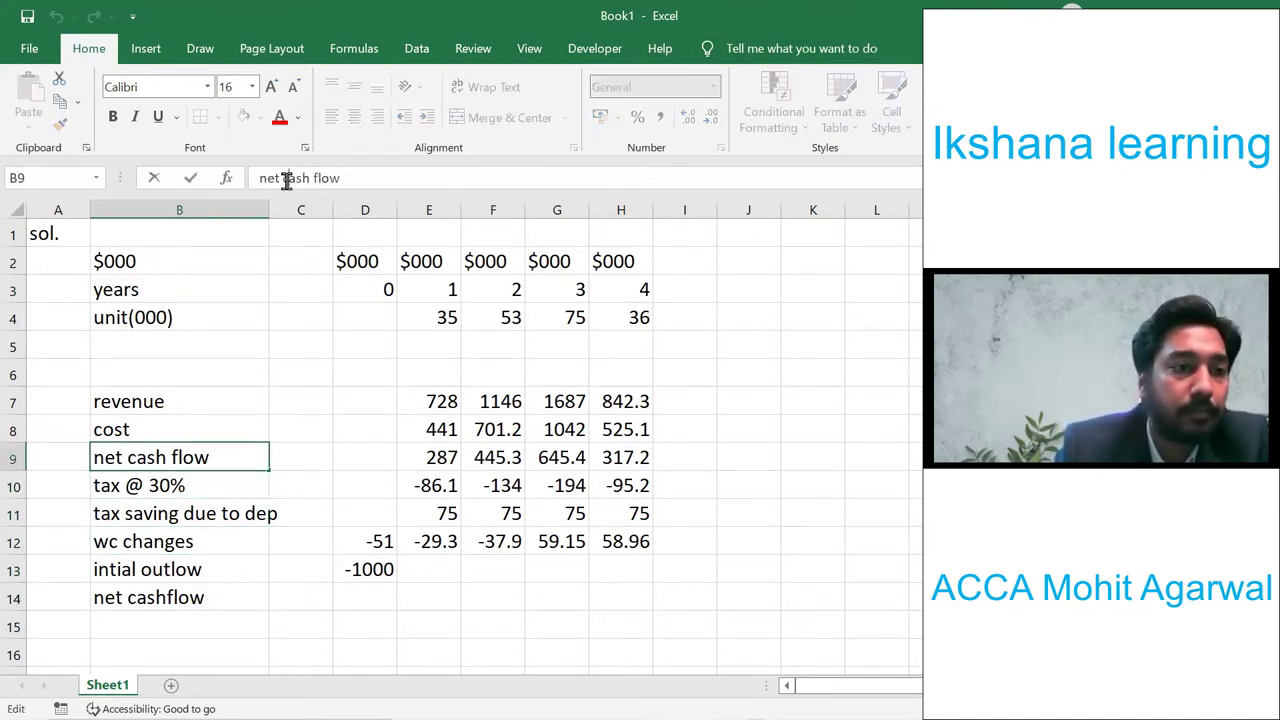
pyautogui.write('operat')
pyautogui.write('oi')
pyautogui.press('BackSpace')
pyautogui.press('BackSpace')
pyautogui.write('ing')
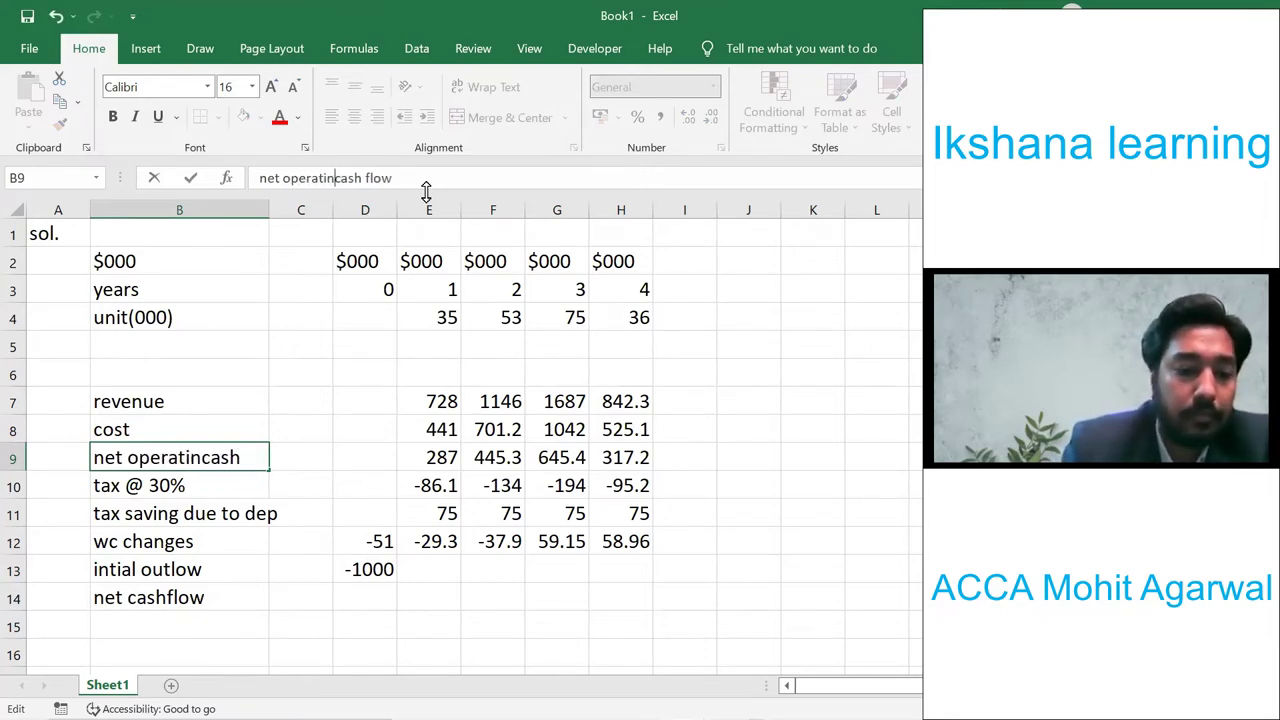
pyautogui.press('Return')
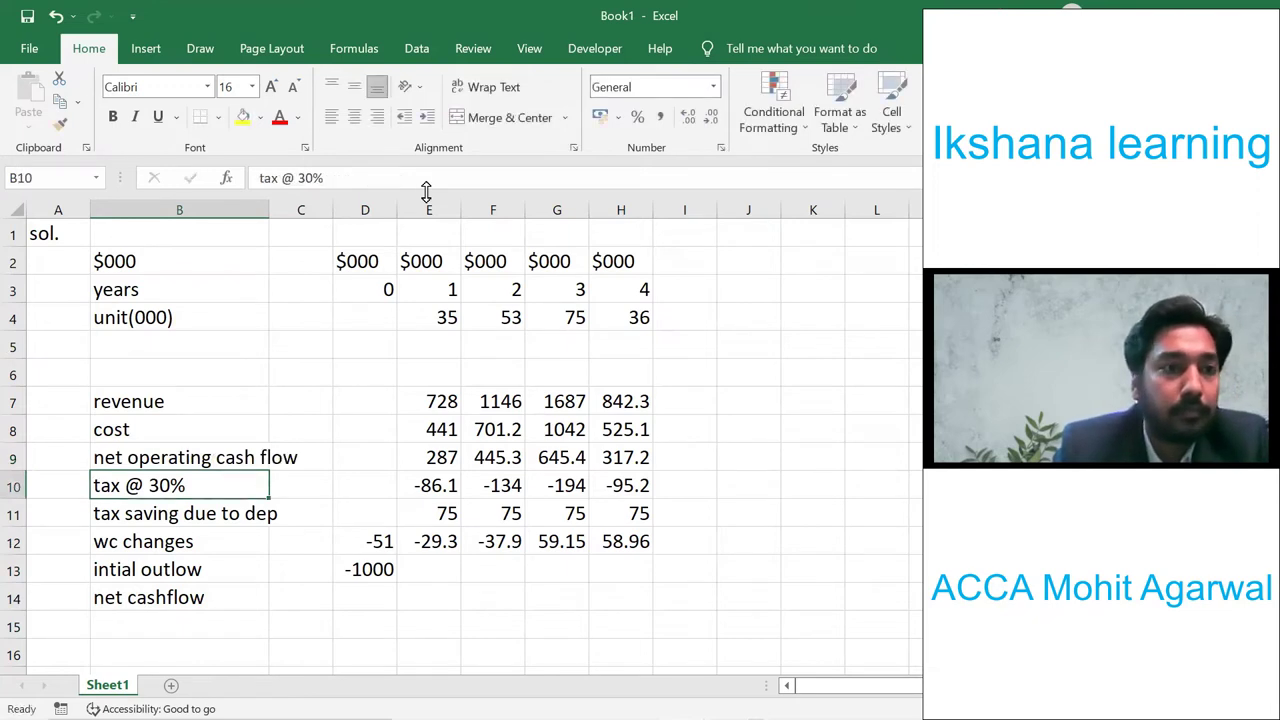
# - Total the year 0 net cashflow in D14 with the formula =SUM(D9:D13)
pyautogui.press('Down')
pyautogui.press('Down')
pyautogui.press('Down')
pyautogui.press('Down')
pyautogui.press('Right')
pyautogui.press('Right')
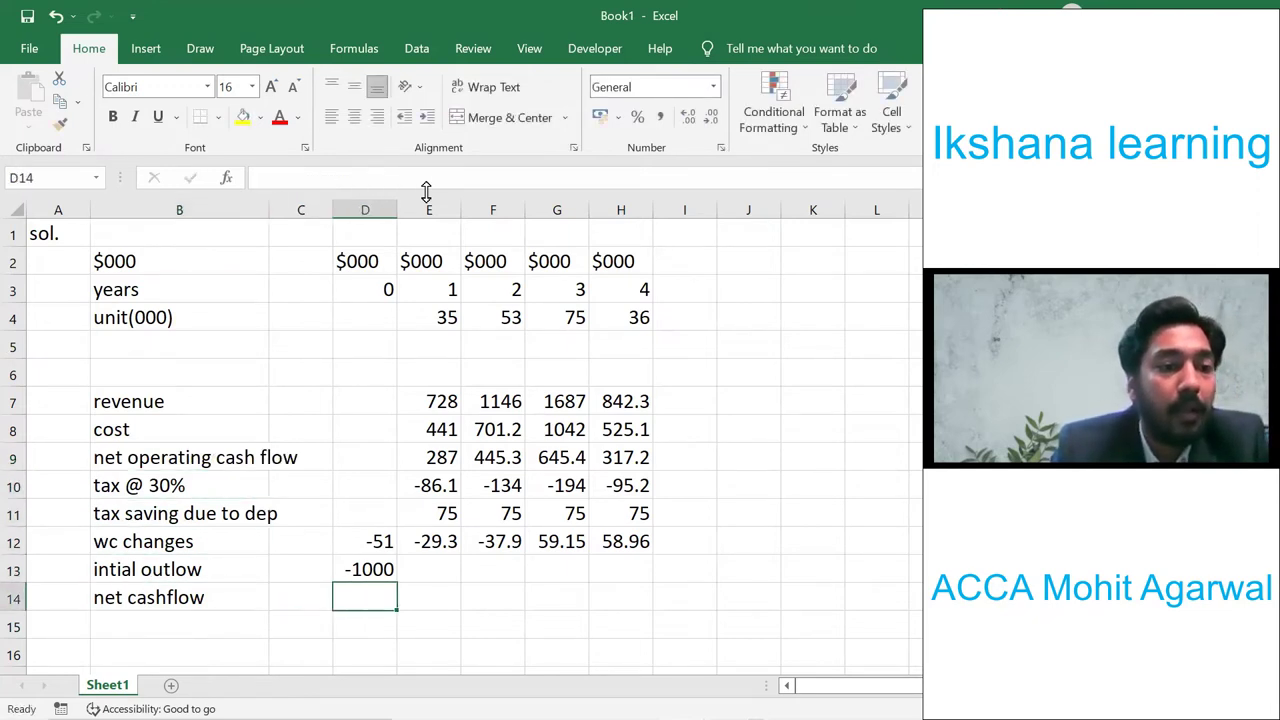
pyautogui.write('=')
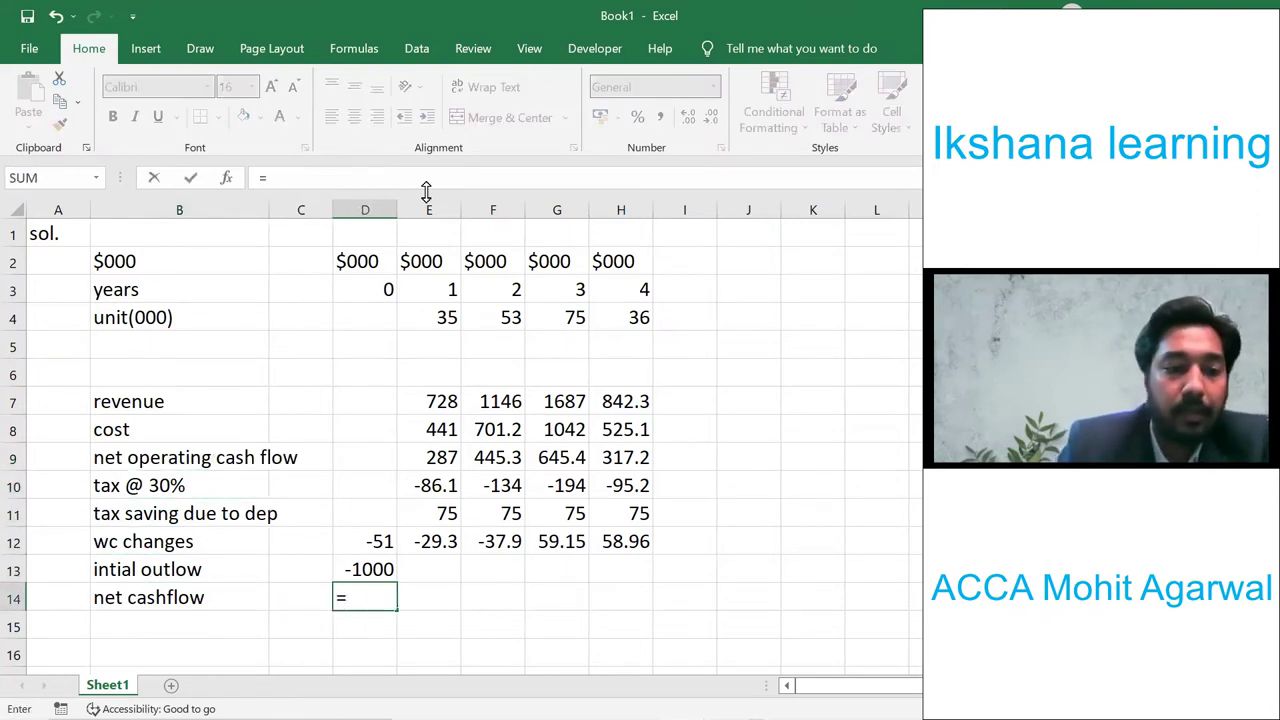
pyautogui.write('sum(')
pyautogui.press('Up')
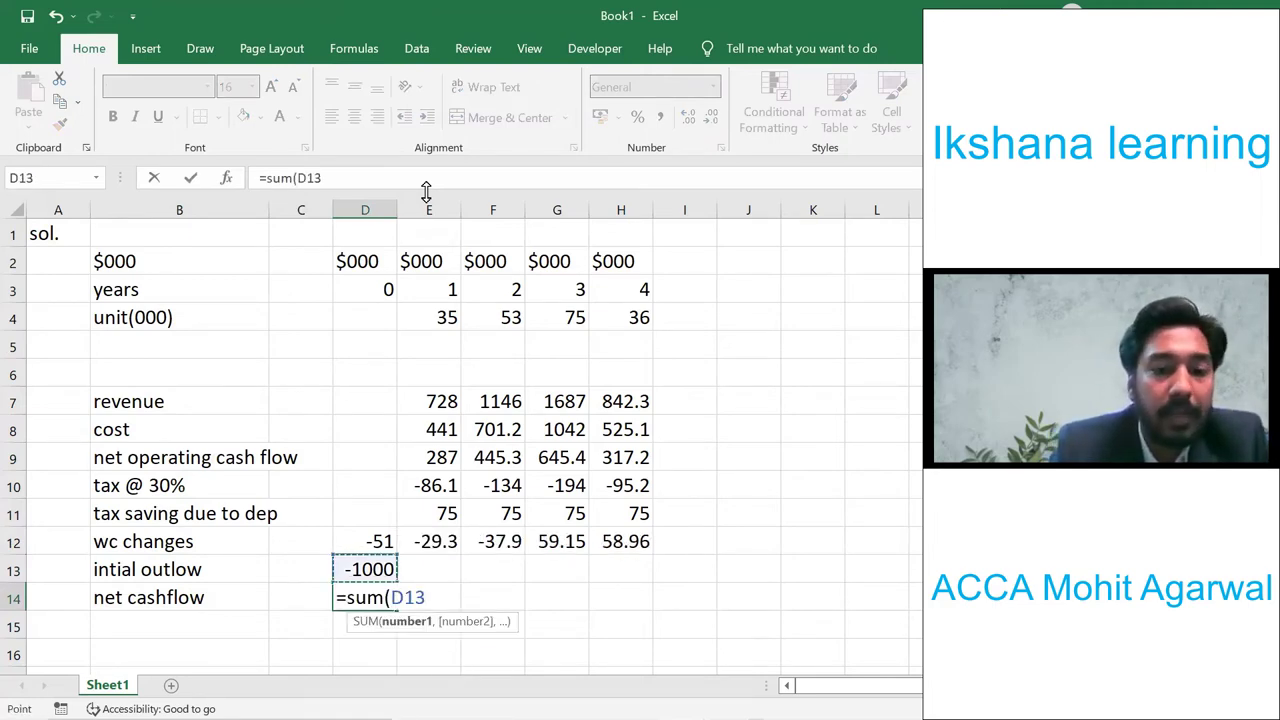
pyautogui.hotkey('shift', 'Up')
pyautogui.hotkey('shift', 'Up')
pyautogui.hotkey('shift', 'Up')
pyautogui.hotkey('shift', 'Up')
pyautogui.press('Return')
pyautogui.press('Up')
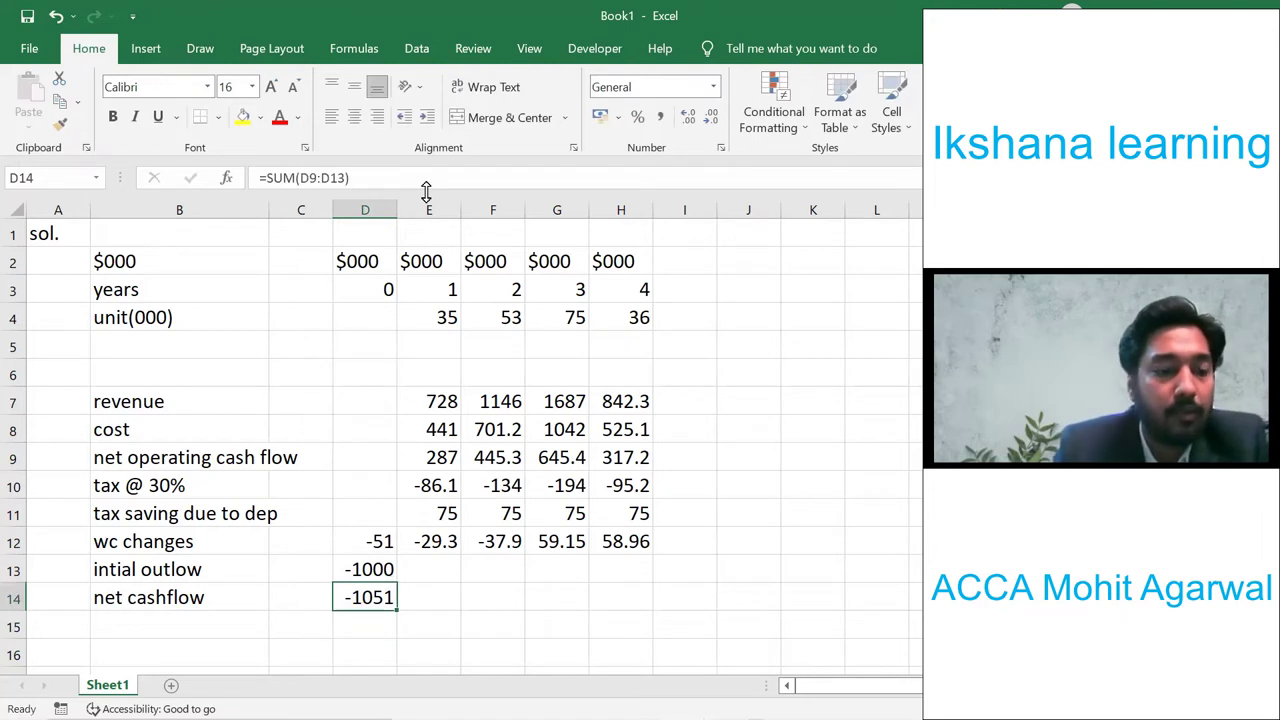
# - Copy the net cashflow formula from D14 across to H14 for years 1 to 4
pyautogui.hotkey('ctrl', 'c')
pyautogui.hotkey('shift', 'Right')
pyautogui.hotkey('shift', 'Right')
pyautogui.hotkey('shift', 'Right')
pyautogui.hotkey('shift', 'Right')
pyautogui.hotkey('ctrl', 'v')
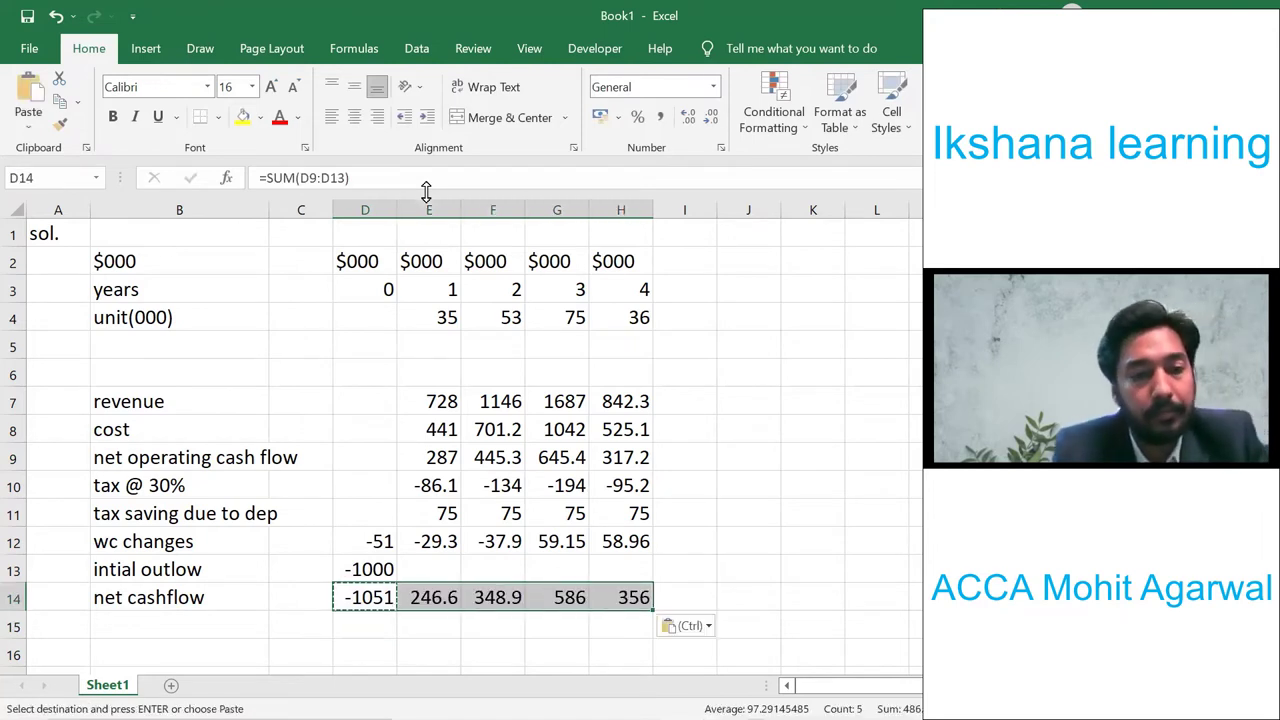
pyautogui.press('Escape')
# - Enter the 12% discount rate in B15 below the net cashflow label
pyautogui.press('Down')
pyautogui.press('Down')
pyautogui.press('Down')
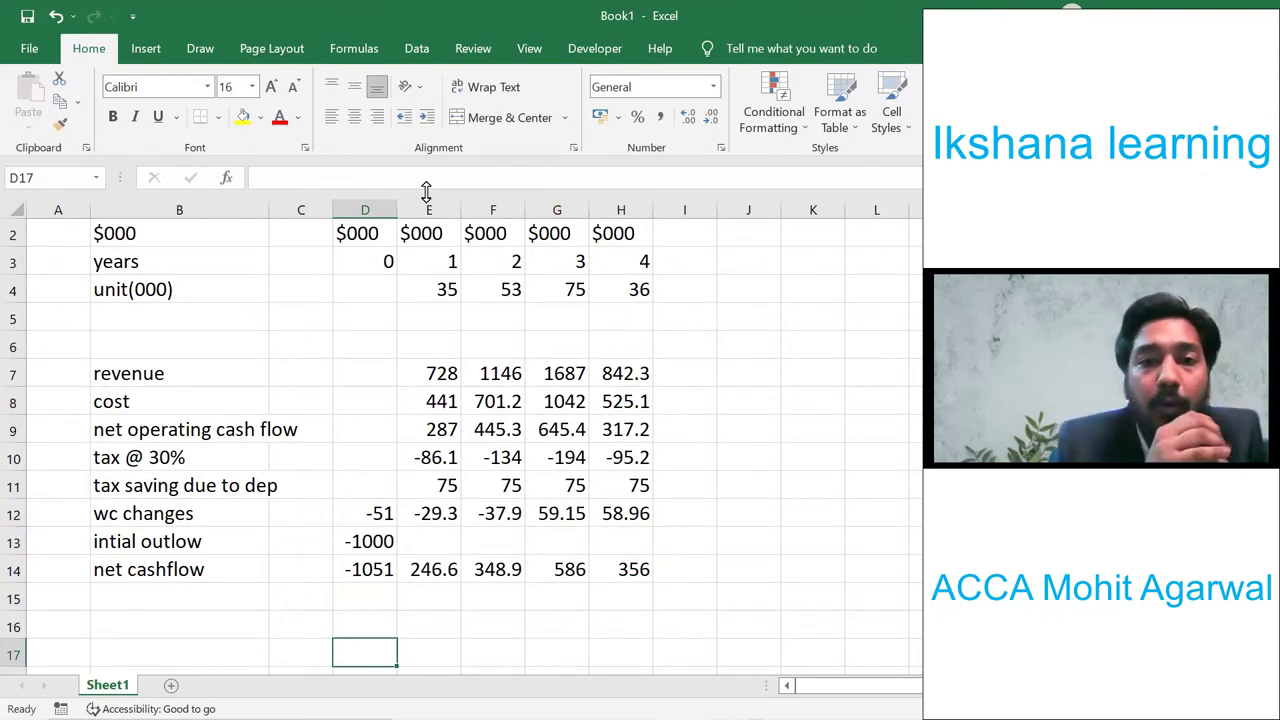
pyautogui.press('Left')
pyautogui.press('Left')
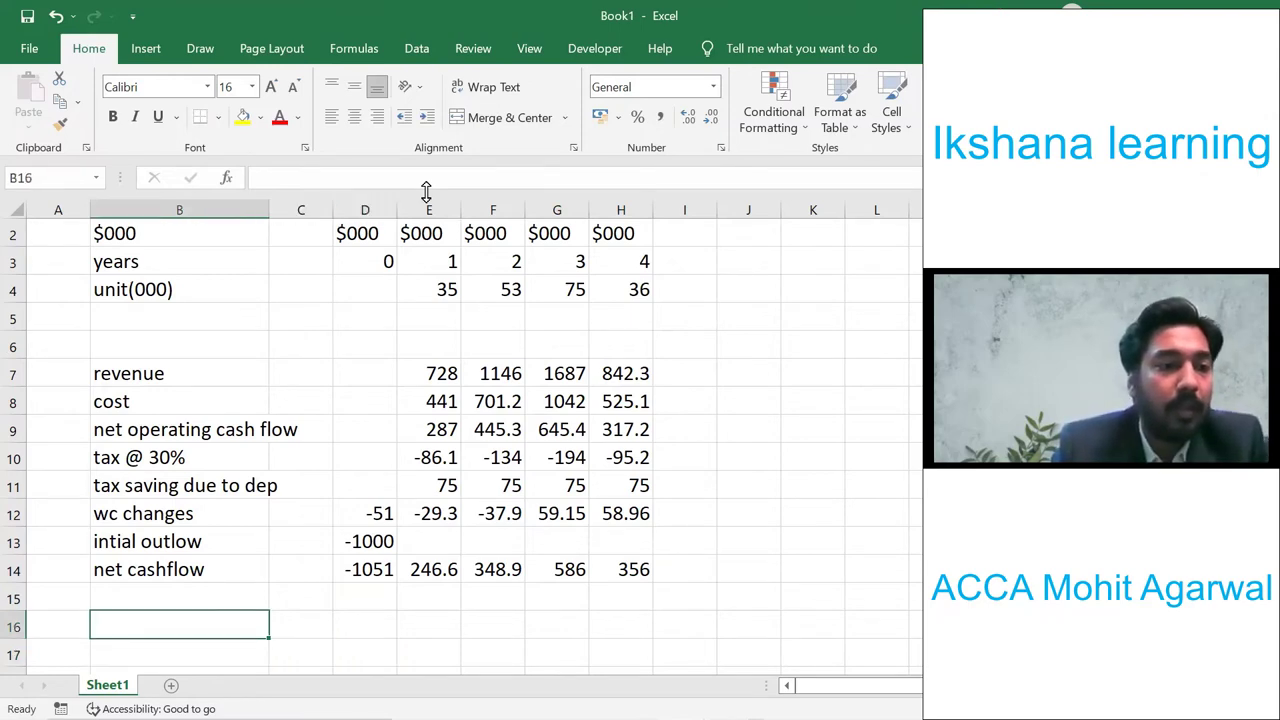
pyautogui.press('Up')
pyautogui.press('Up')
pyautogui.write('12%')
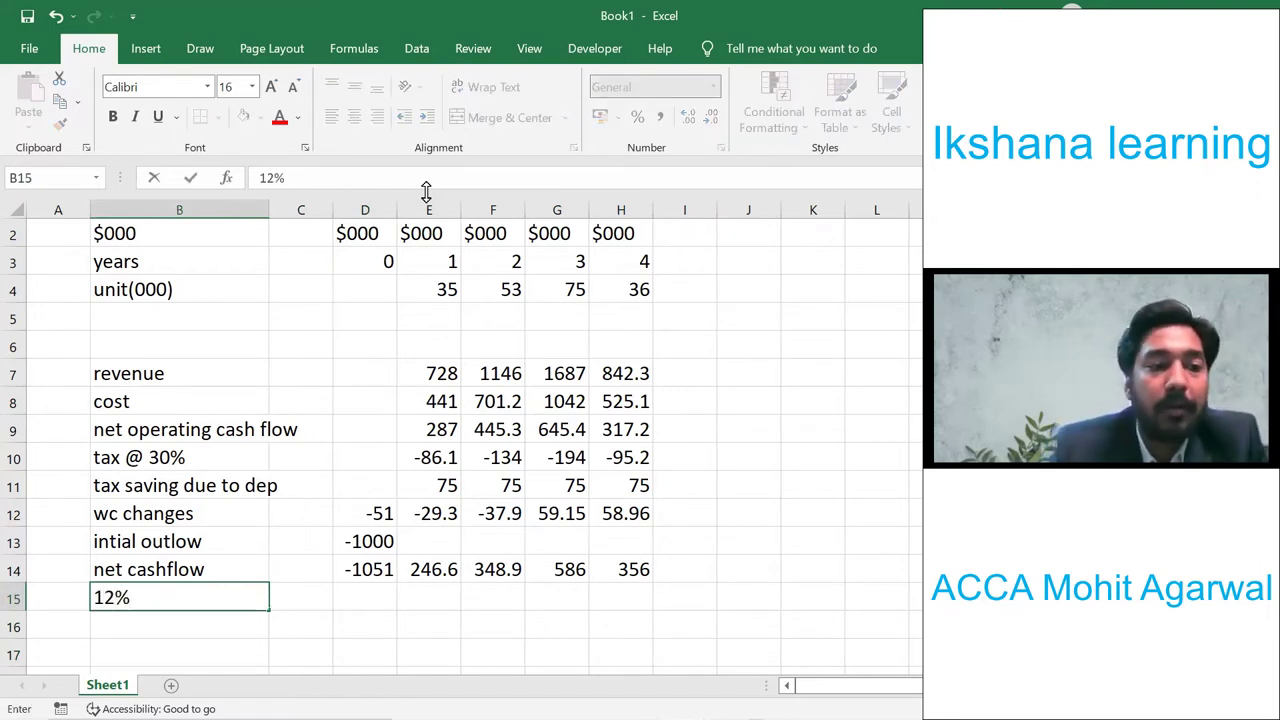
pyautogui.press('Return')
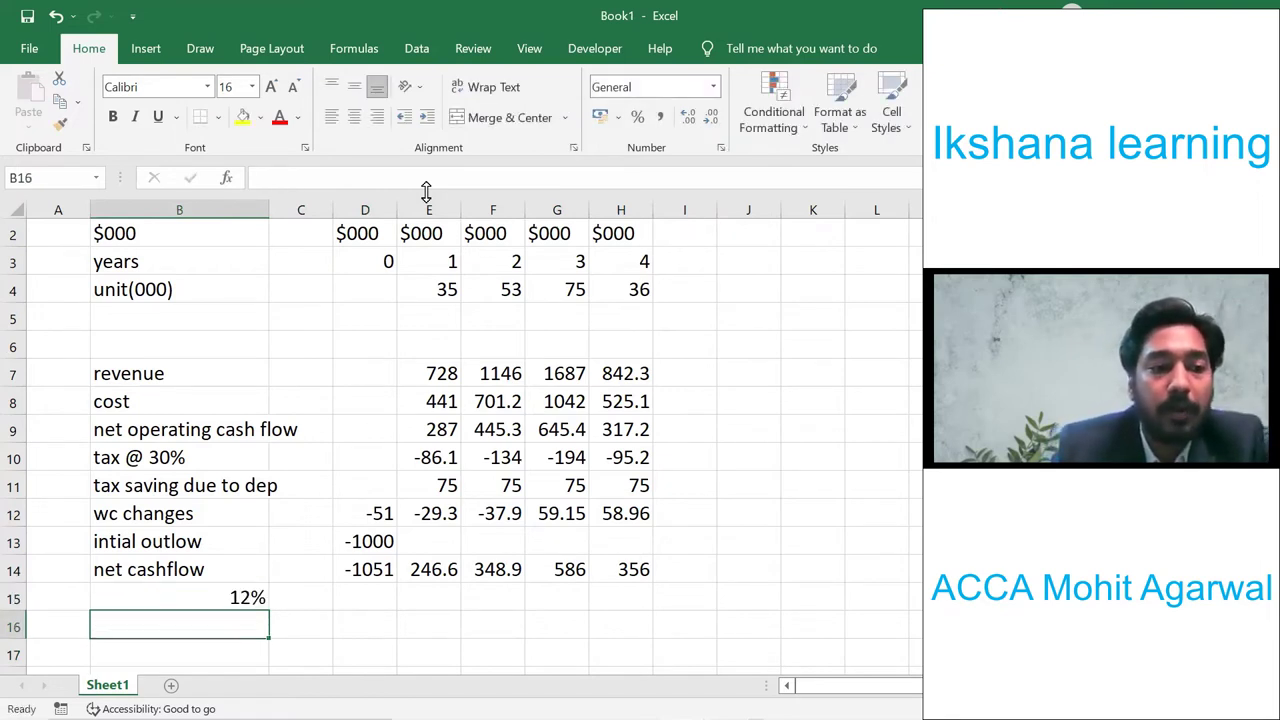
# - Calculate the year 0 discount factor in D16 with the formula =1.12^-D3, referring to the year number
pyautogui.press('Right')
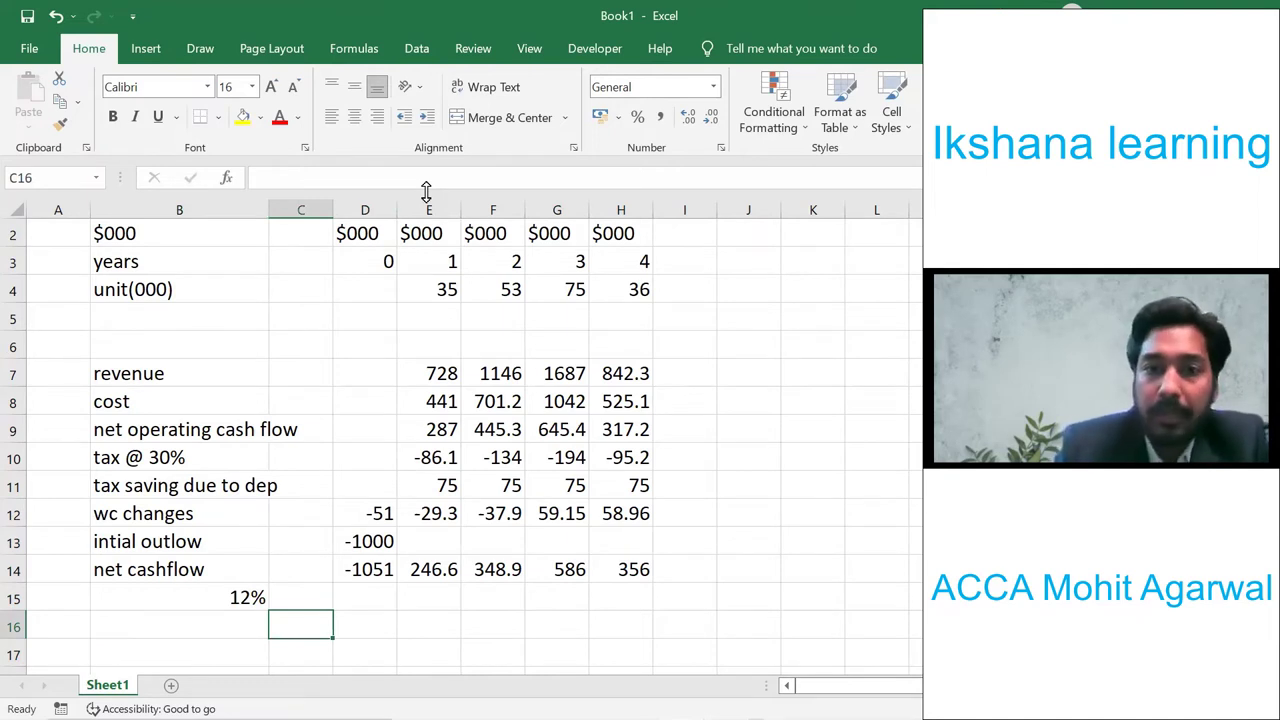
pyautogui.press('Right')
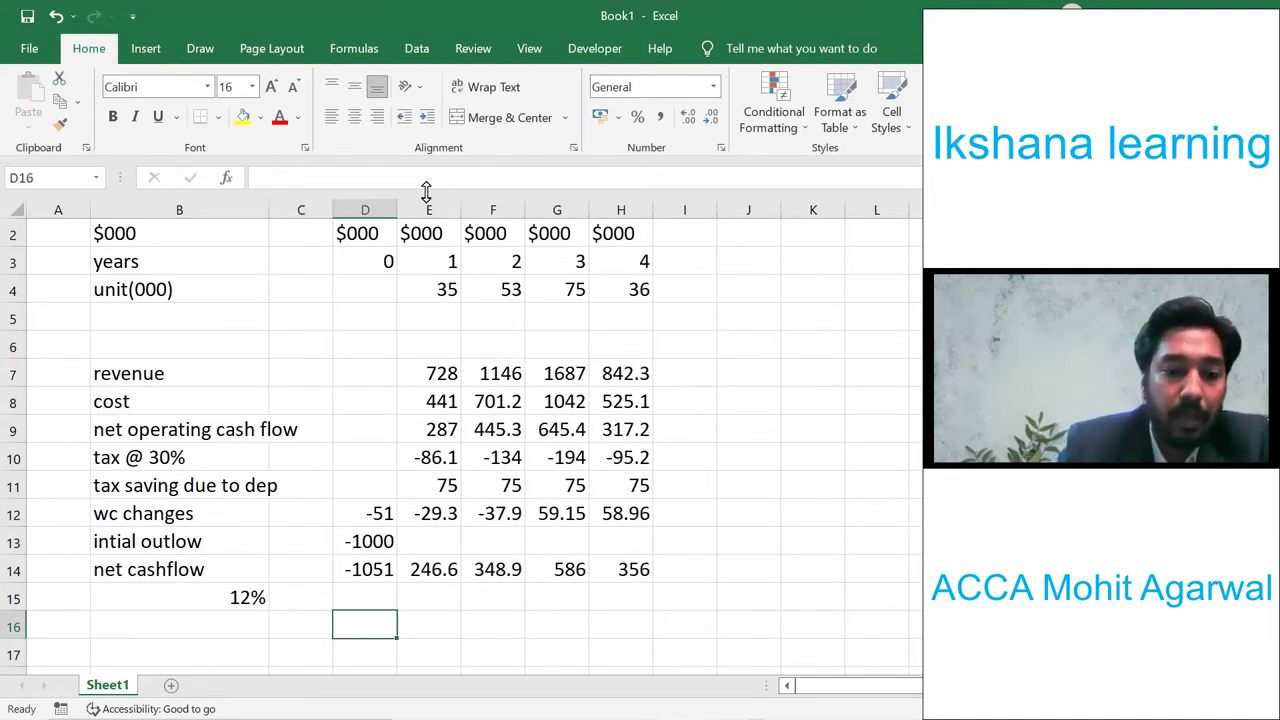
pyautogui.write('=1')
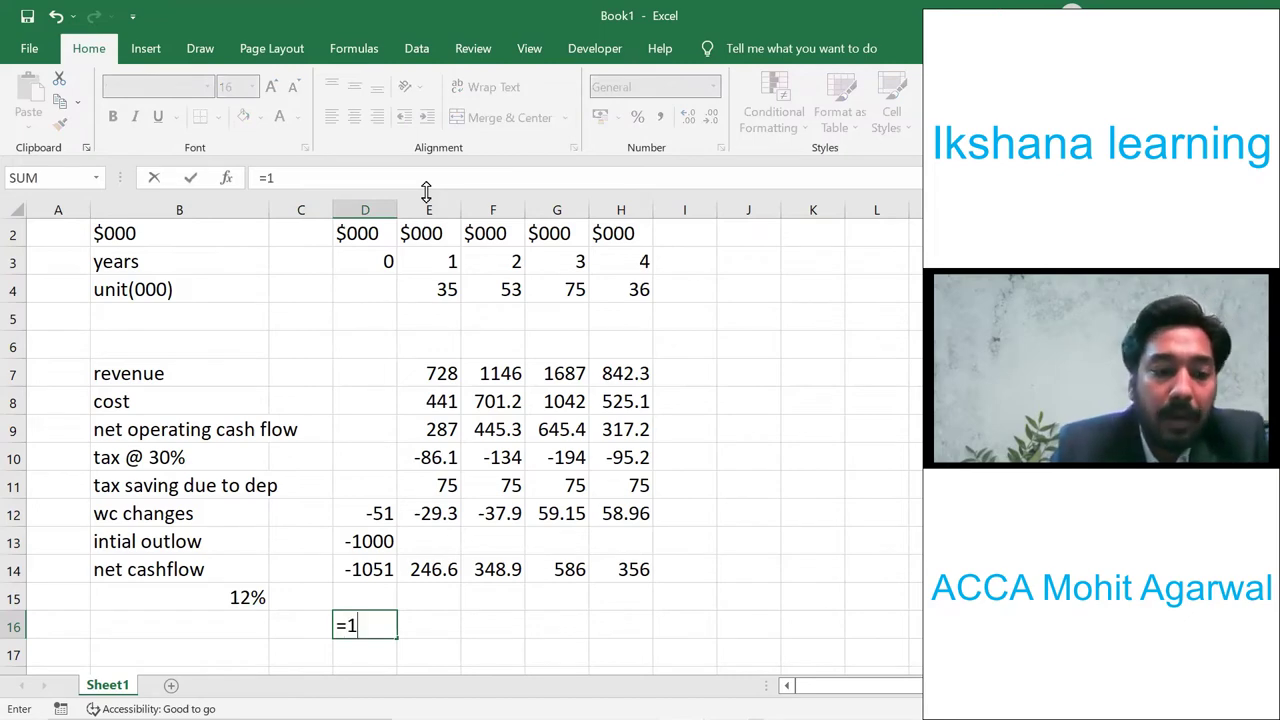
pyautogui.write('.12')
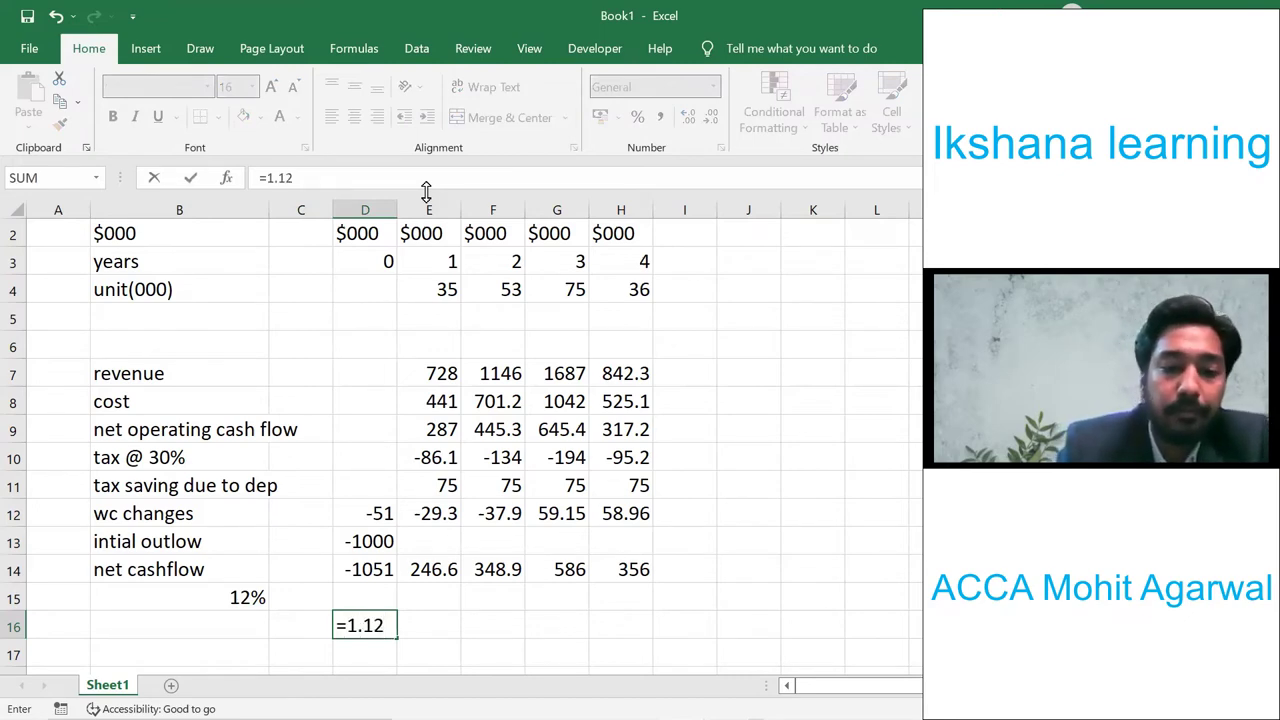
pyautogui.write('^-')
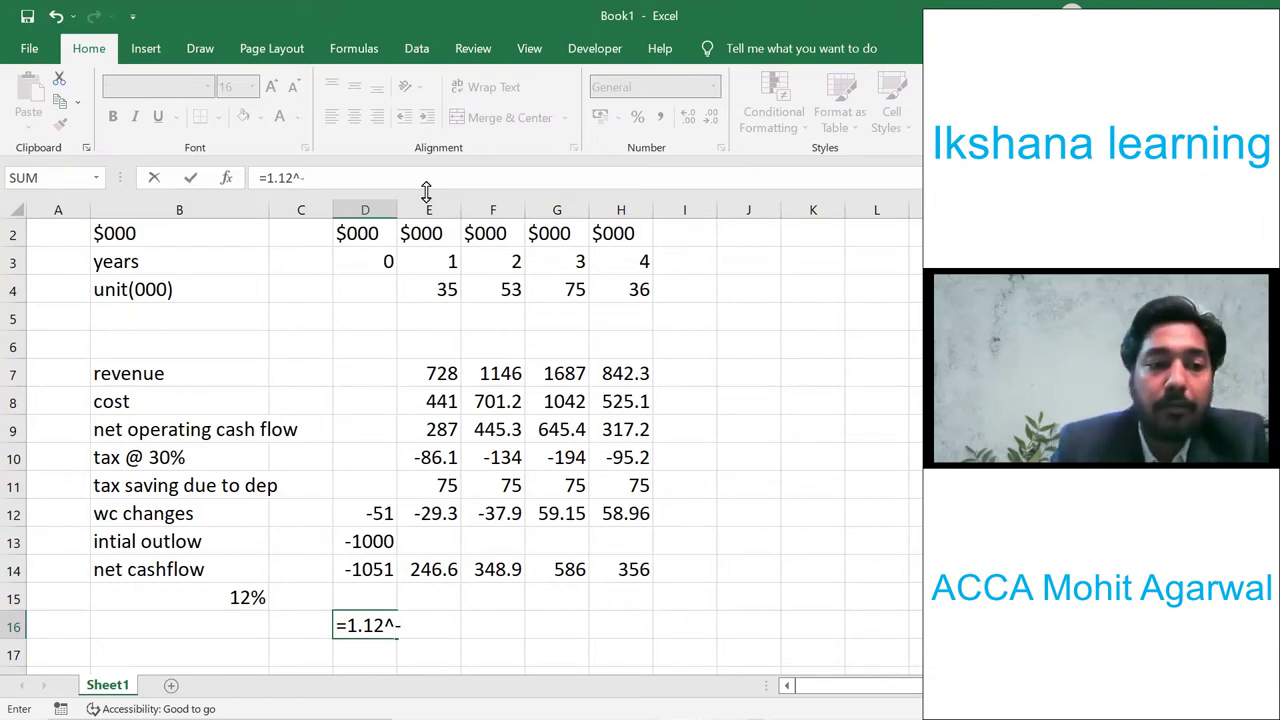
pyautogui.press('Up')
pyautogui.press('Up')
pyautogui.press('Up')
pyautogui.press('Up')
pyautogui.press('Up')
pyautogui.press('Up')
pyautogui.press('Up')
pyautogui.press('Up')
pyautogui.press('Up')
pyautogui.press('Up')
pyautogui.press('Up')
pyautogui.press('Up')
pyautogui.press('Up')
pyautogui.press('Up')
pyautogui.press('Down')
pyautogui.press('Return')
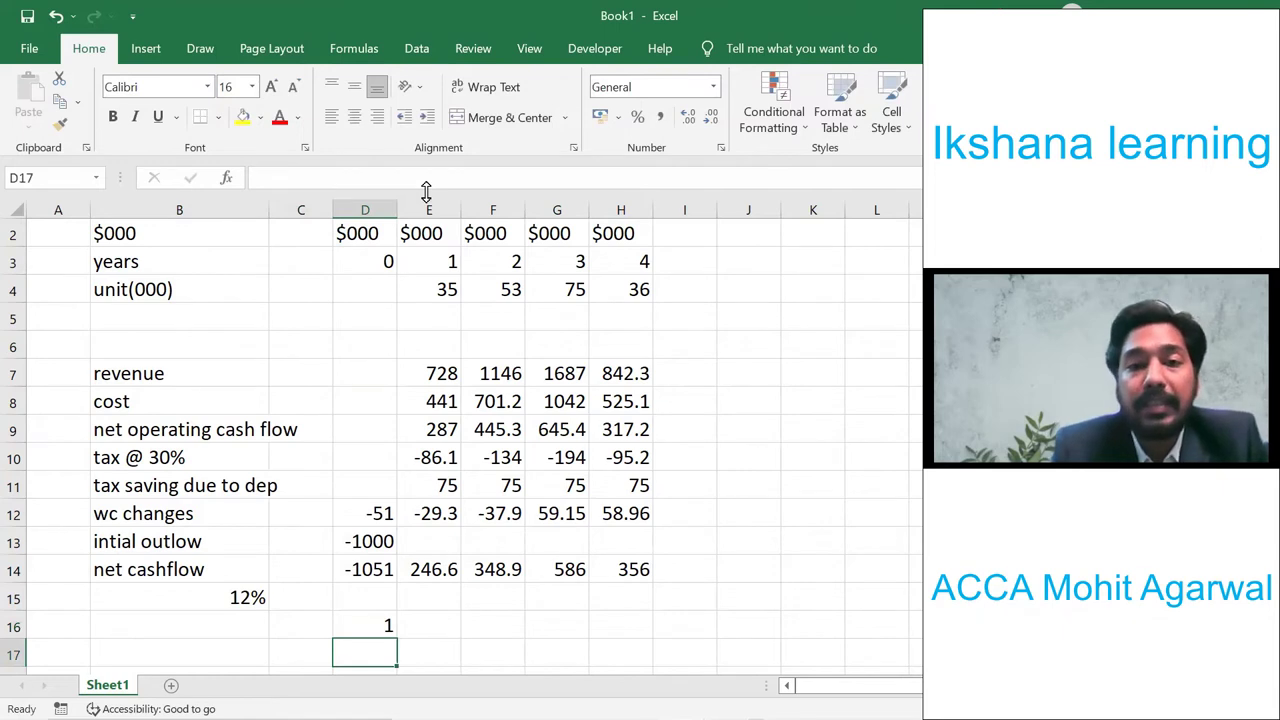
# - Copy the discount factor formula from D16 across to H16 for years 1 to 4
pyautogui.press('Up')
pyautogui.hotkey('ctrl', 'c')
pyautogui.hotkey('shift', 'Right')
pyautogui.hotkey('shift', 'Right')
pyautogui.hotkey('shift', 'Right')
pyautogui.hotkey('shift', 'Right')
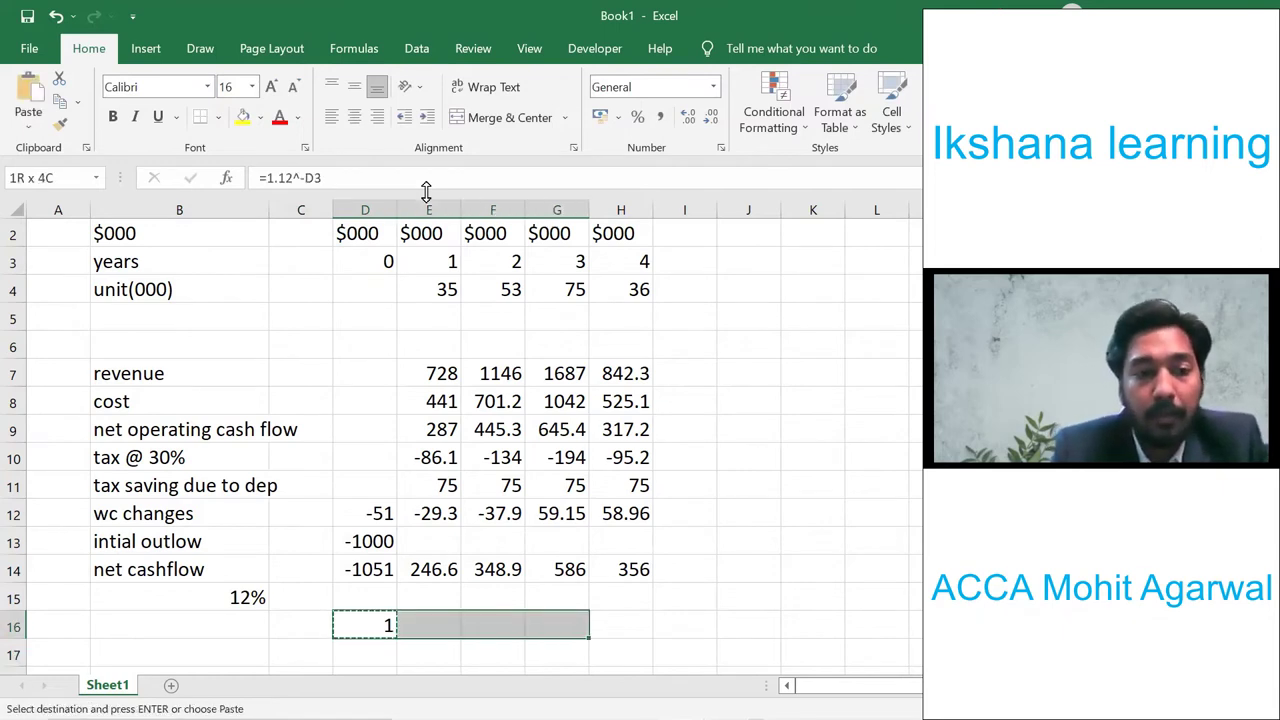
pyautogui.hotkey('ctrl', 'v')
pyautogui.press('Escape')
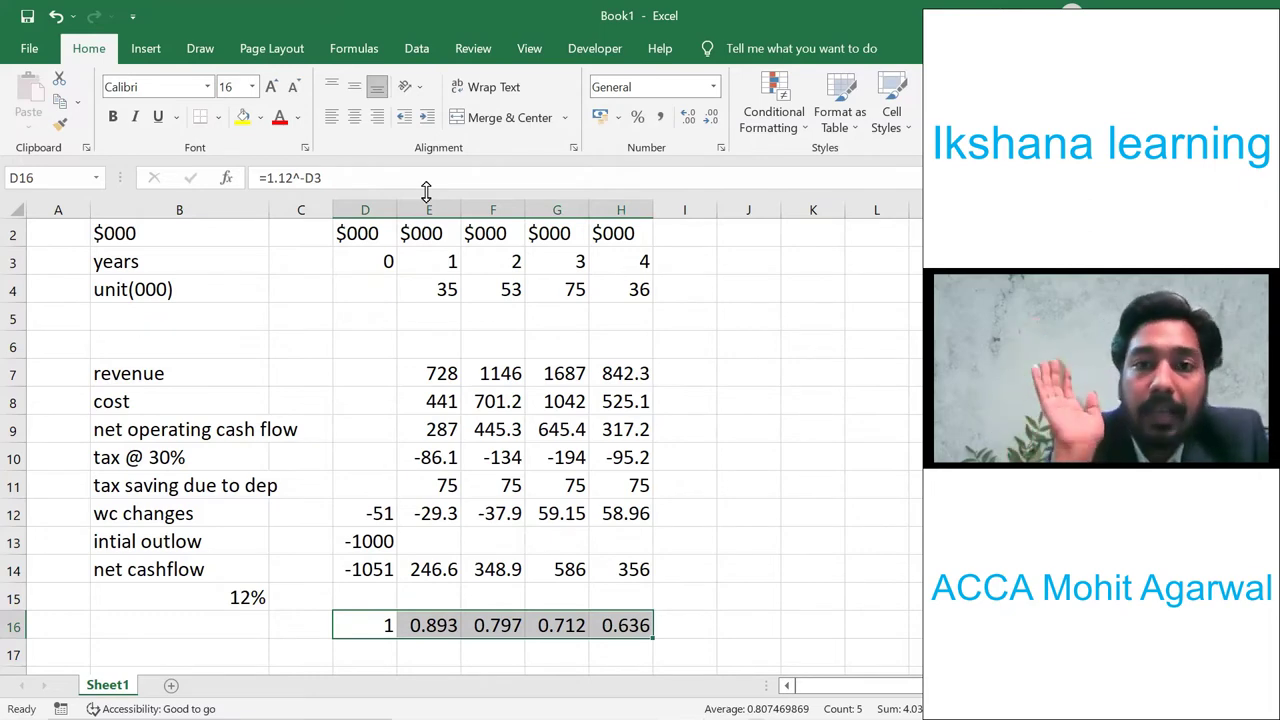
# - Label the row below the discount factors "pv" in B17
pyautogui.press('Down')
pyautogui.press('Down')
pyautogui.press('Down')
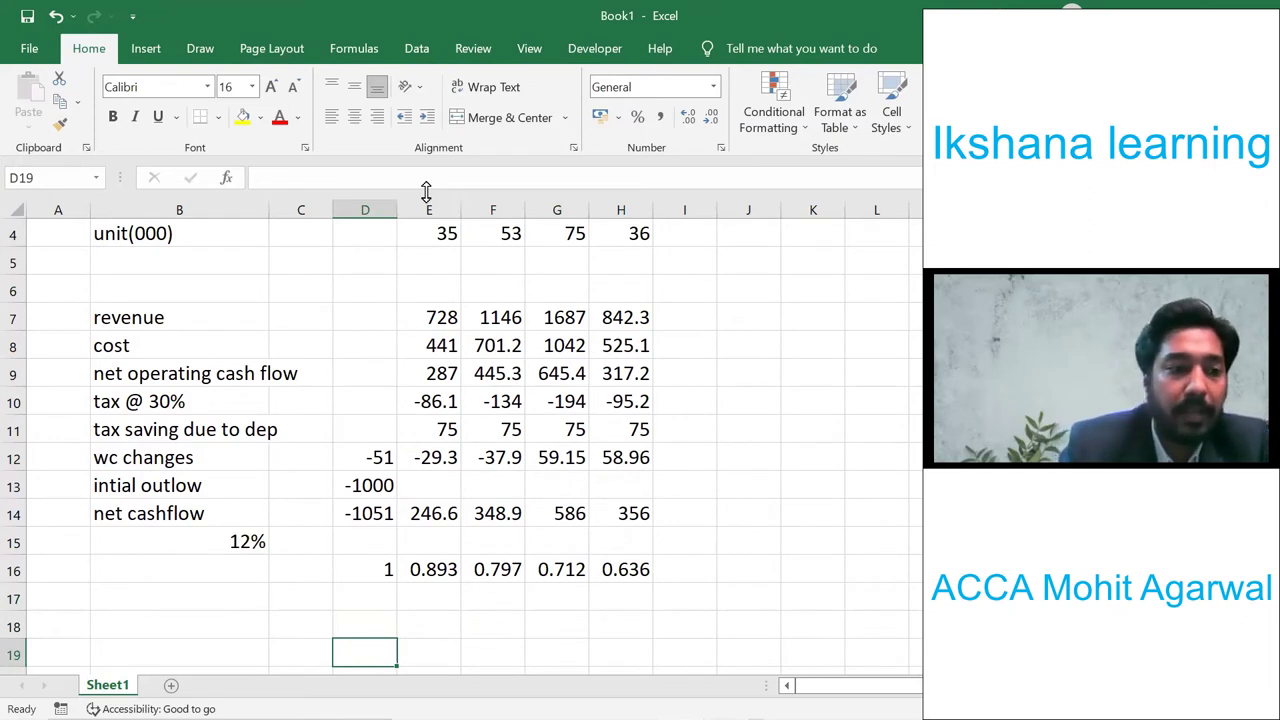
pyautogui.press('Left')
pyautogui.press('Up')
pyautogui.press('Up')
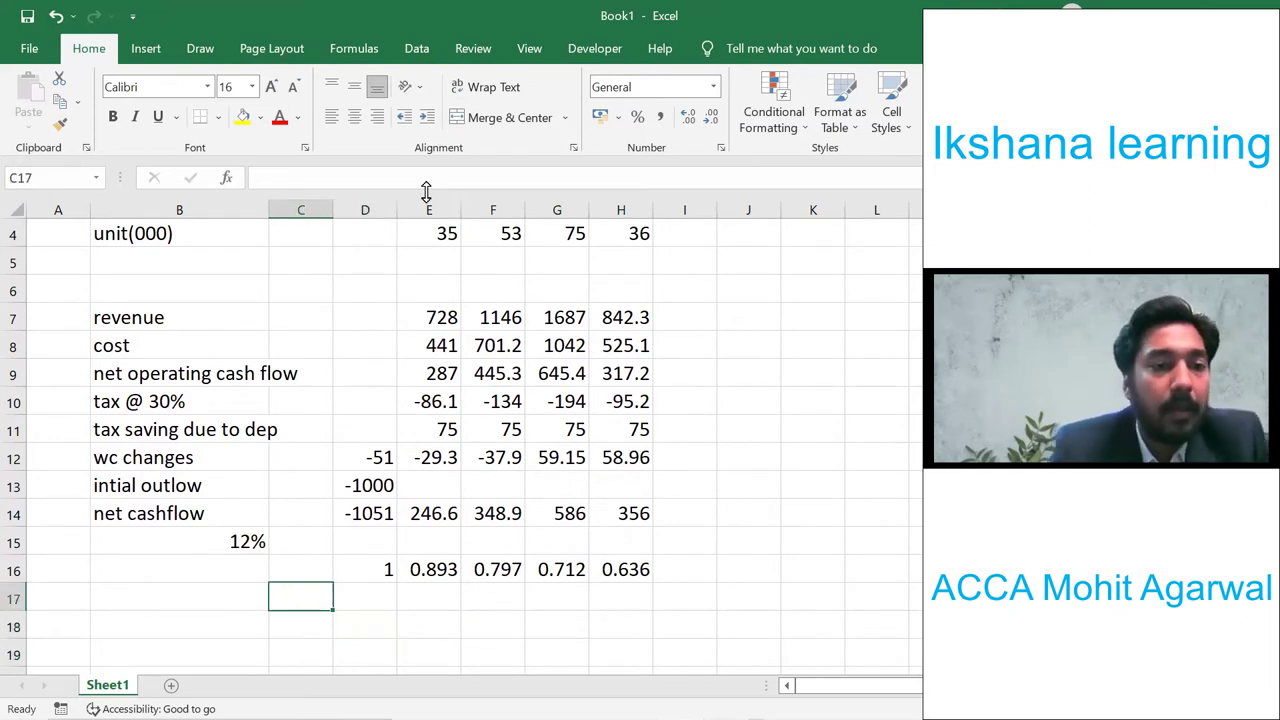
pyautogui.press('Right')
pyautogui.press('Left')
pyautogui.press('Left')
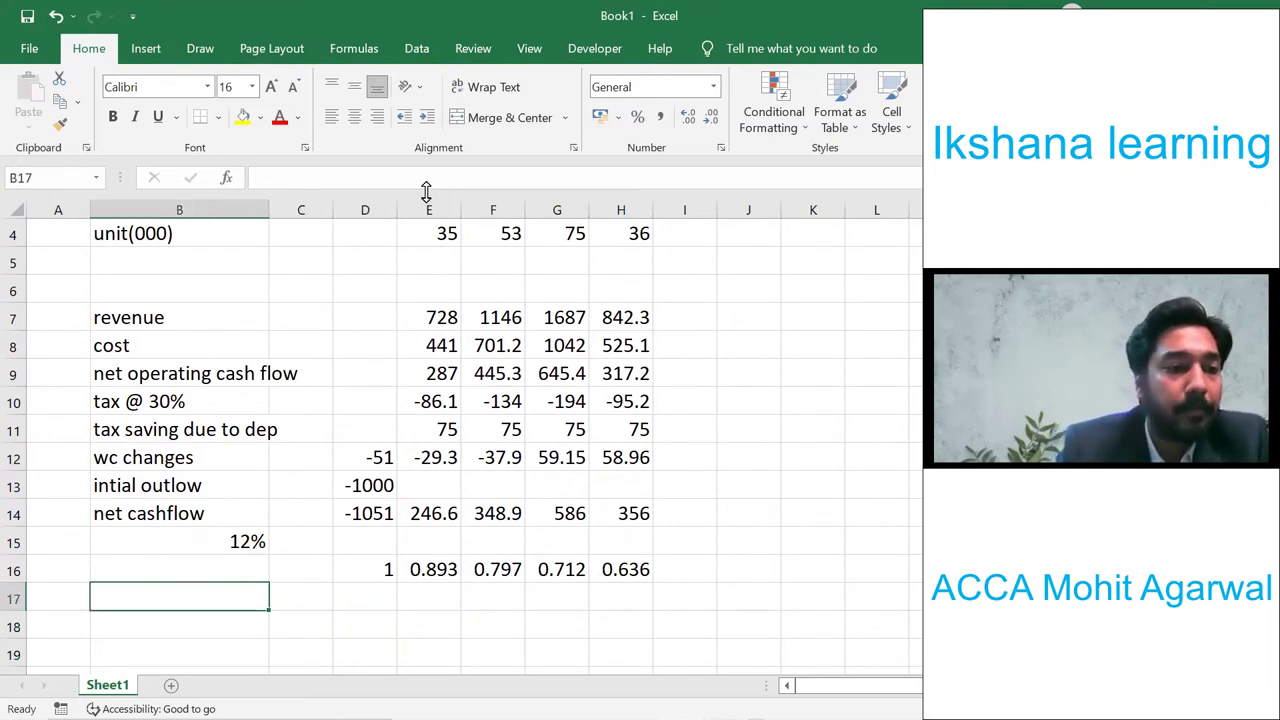
pyautogui.write('pv')
# - Calculate the year 0 present value in D17 with the formula =D14*D16
pyautogui.press('Right')
pyautogui.press('Right')
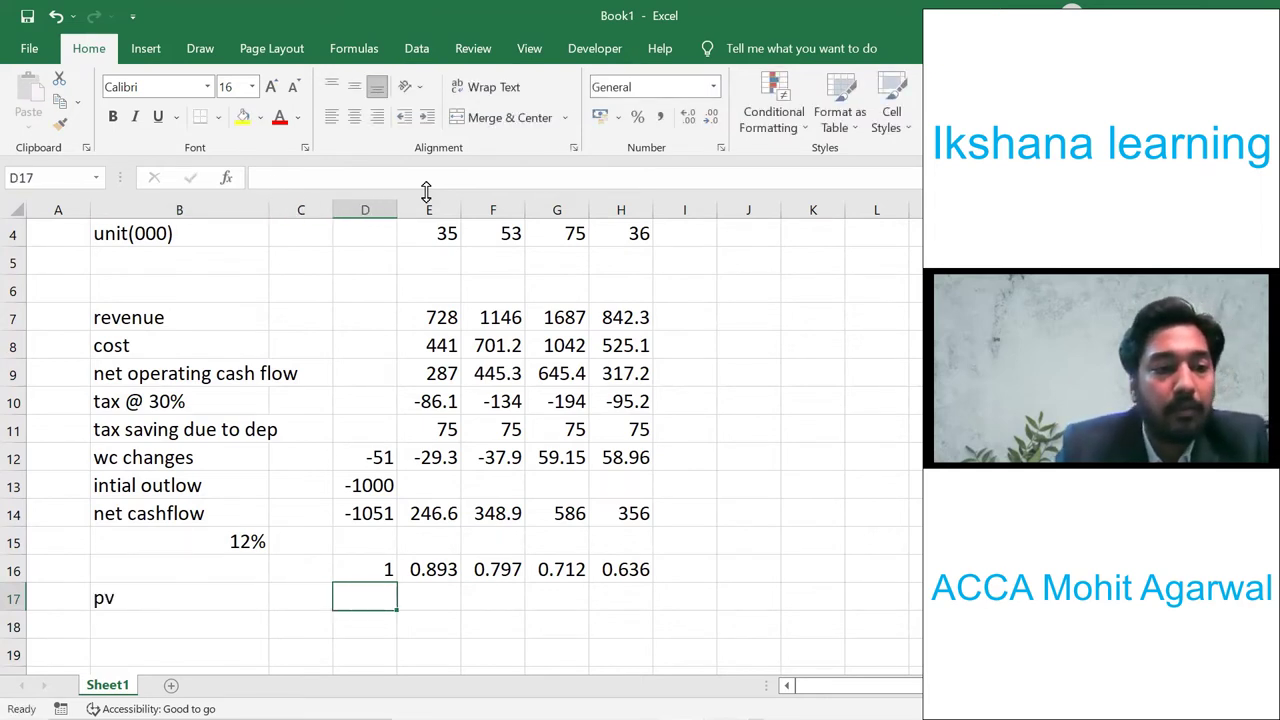
pyautogui.write('=')
pyautogui.press('Up')
pyautogui.press('Up')
pyautogui.press('Up')
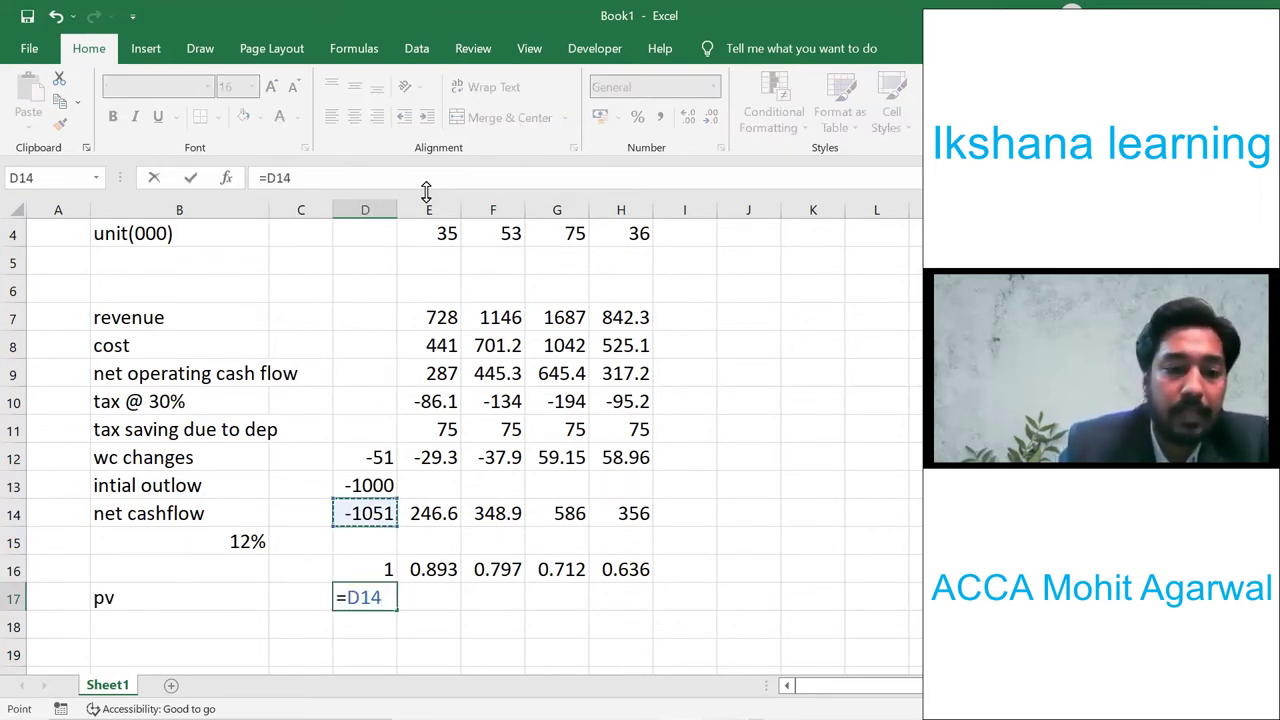
pyautogui.write('*')
pyautogui.press('Up')
pyautogui.press('Return')
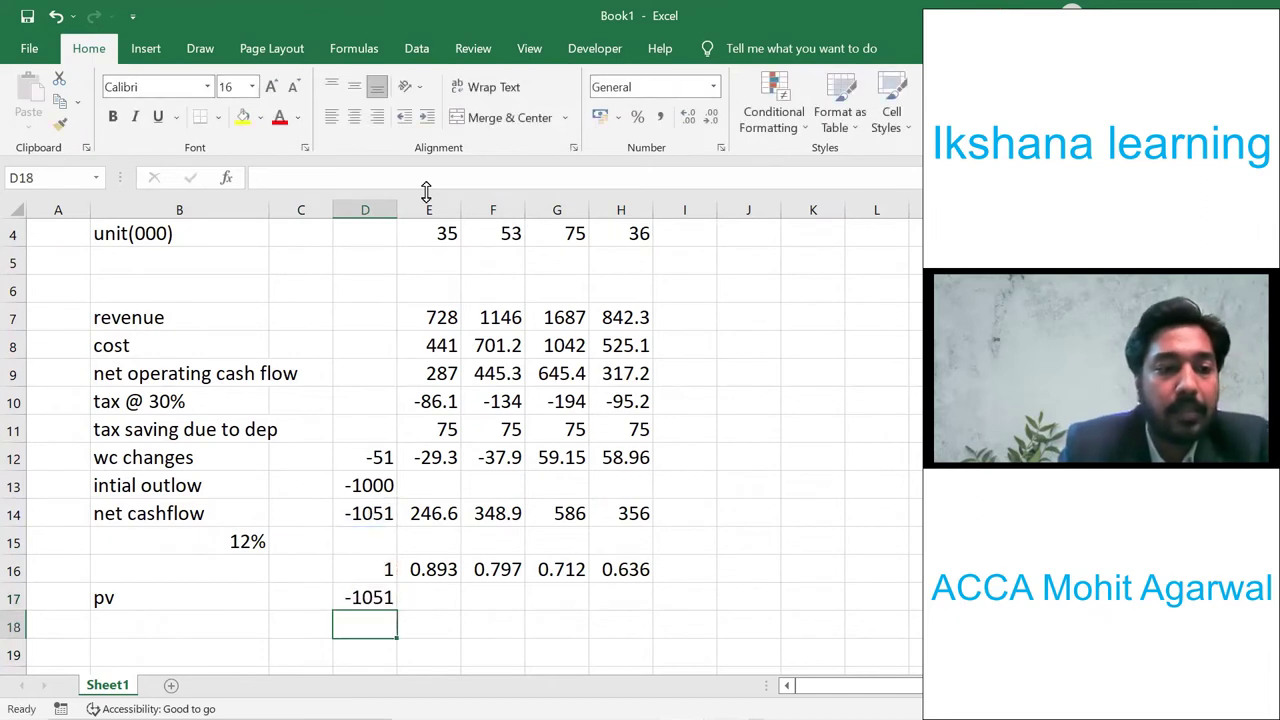
# - Copy the present value formula from D17 across to H17 for years 1 to 4
pyautogui.press('Up')
pyautogui.hotkey('ctrl', 'c')
pyautogui.hotkey('shift', 'Right')
pyautogui.hotkey('shift', 'Right')
pyautogui.hotkey('shift', 'Right')
pyautogui.hotkey('shift', 'Right')
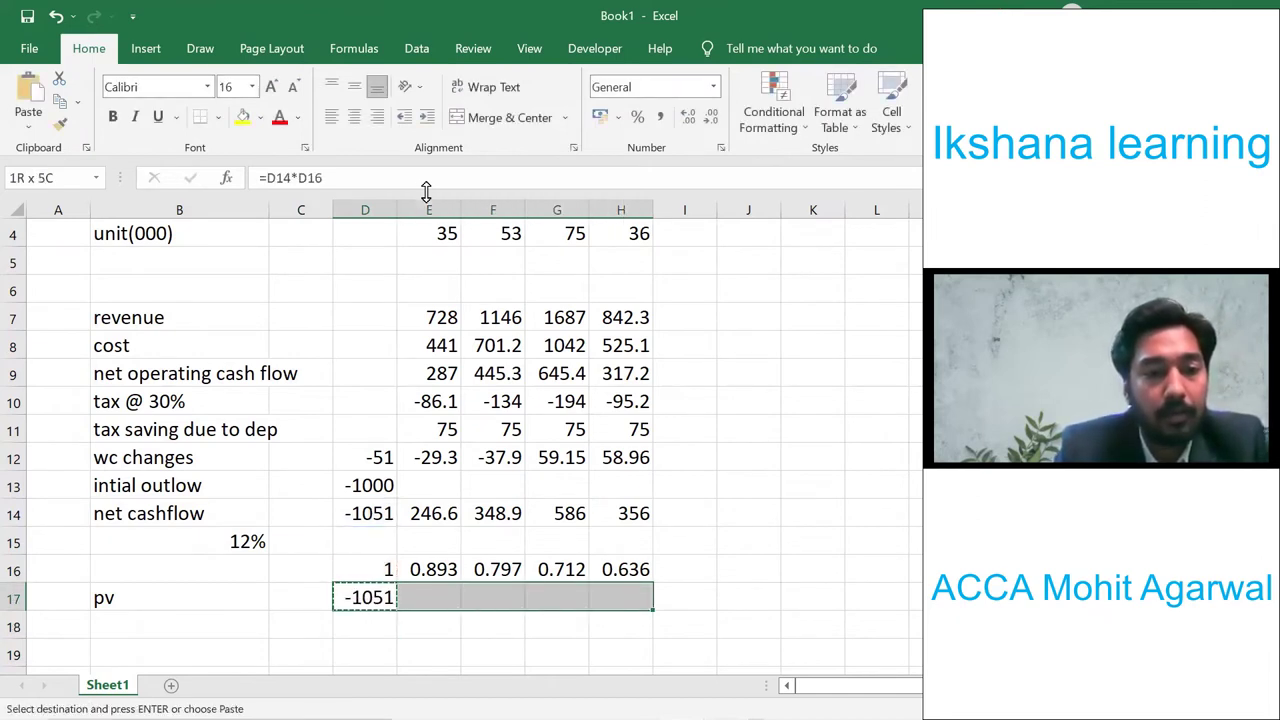
pyautogui.hotkey('ctrl', 'v')
pyautogui.press('Escape')
# - Add the label "npv" in C19 below the present value row
pyautogui.press('Down')
pyautogui.press('Down')
pyautogui.press('Left')
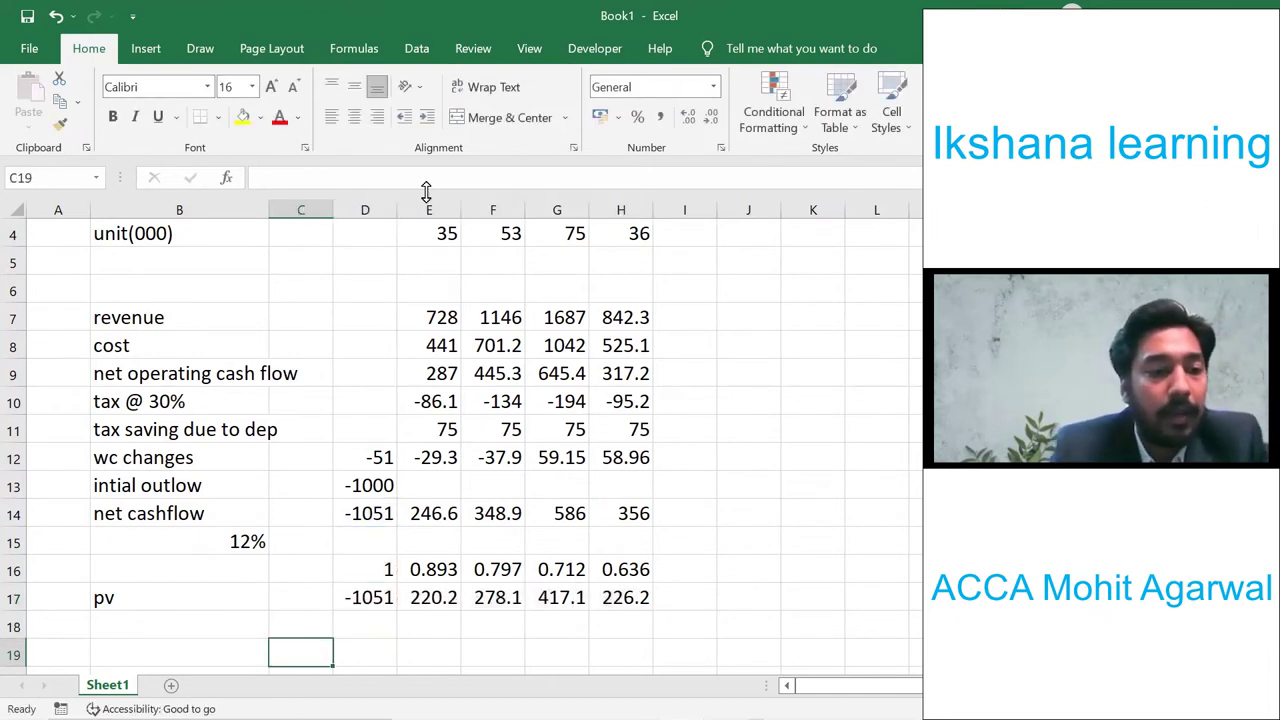
pyautogui.write('npv')
pyautogui.press('Tab')
pyautogui.press('Tab')
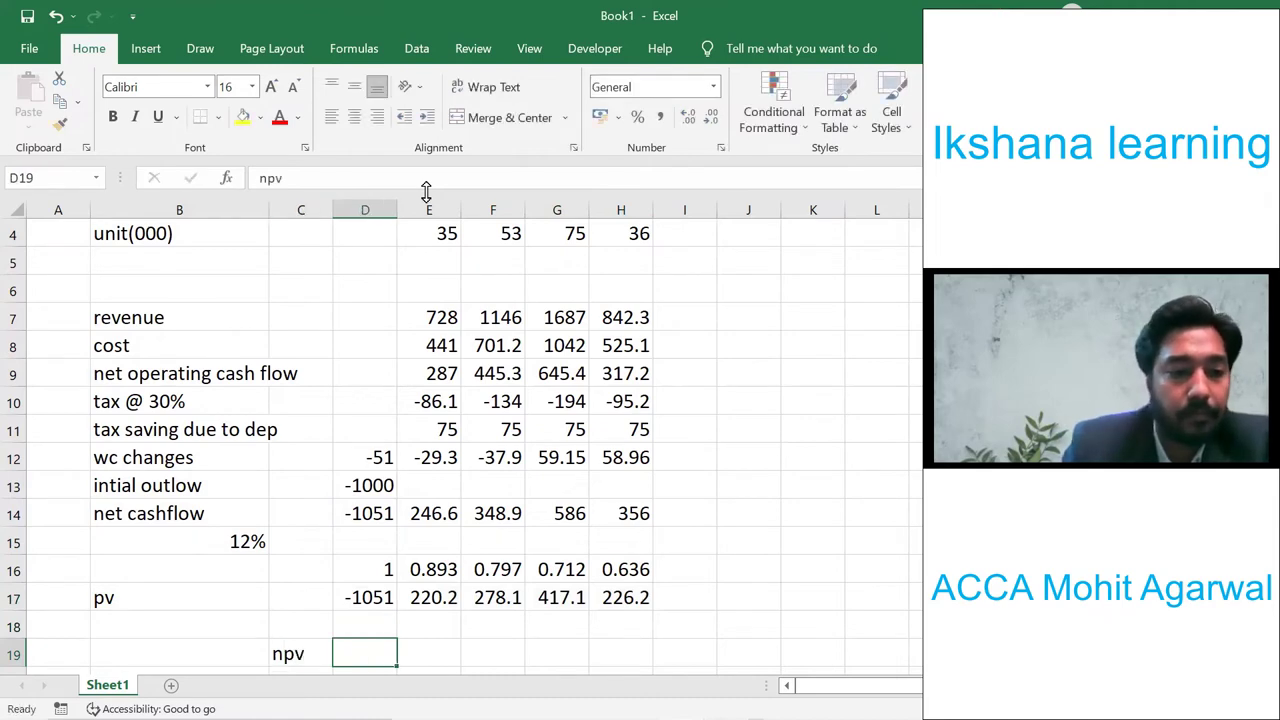
# - Calculate the net present value in E19 by summing the present values with =SUM(D17:H17)
pyautogui.write('=')
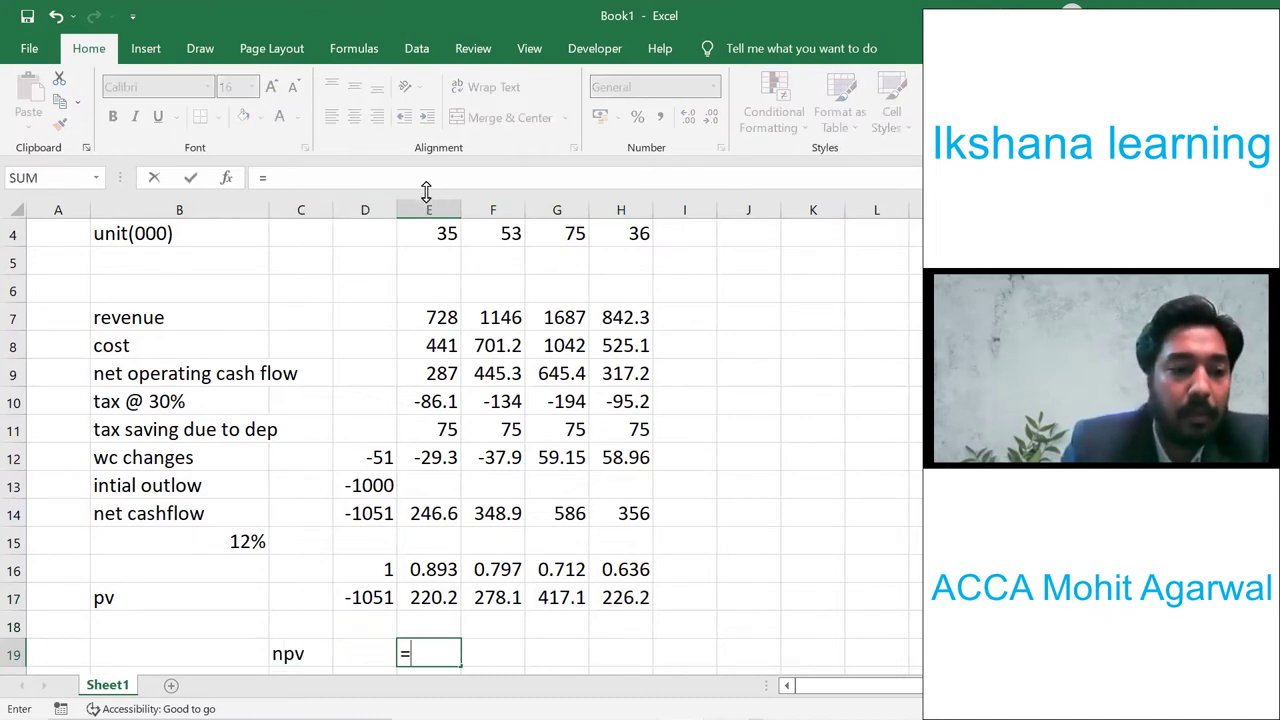
pyautogui.write('sum(')
pyautogui.press('Up')
pyautogui.press('Up')
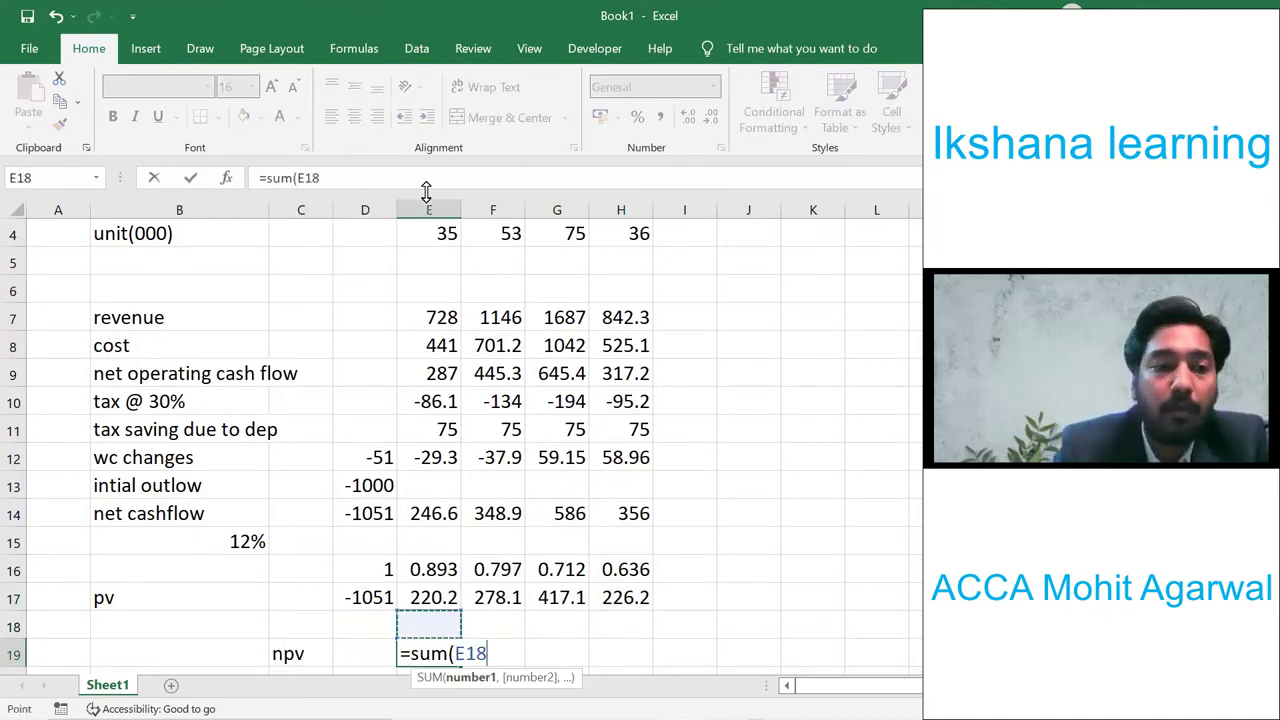
pyautogui.press('Left')
pyautogui.hotkey('shift', 'Right')
pyautogui.hotkey('shift', 'Right')
pyautogui.hotkey('shift', 'Right')
pyautogui.hotkey('shift', 'Right')
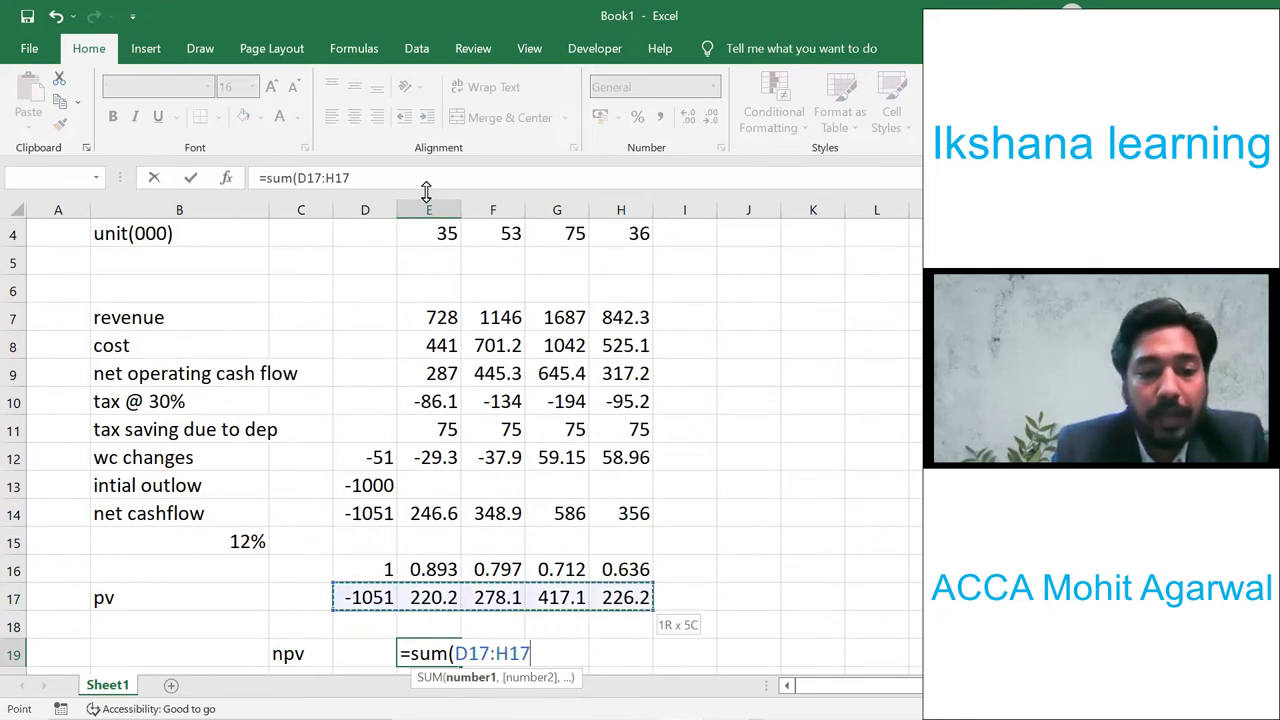
pyautogui.write(')')
pyautogui.press('Return')
pyautogui.press('Up')
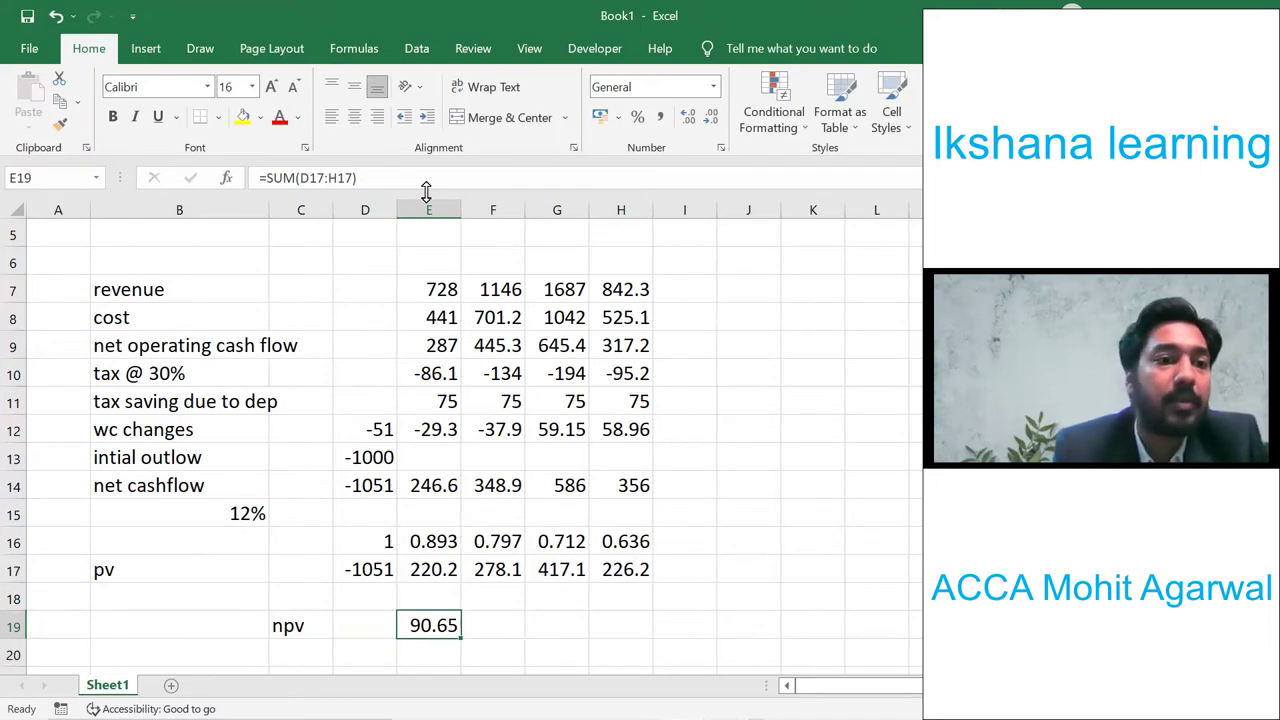
# - Begin an NPV function formula in K16 with a 12% rate and the year 1 to 4 net cashflows E14:H14
pyautogui.press('Right')
pyautogui.press('Right')
pyautogui.press('Right')
pyautogui.press('Right')
pyautogui.press('Right')
pyautogui.press('Right')
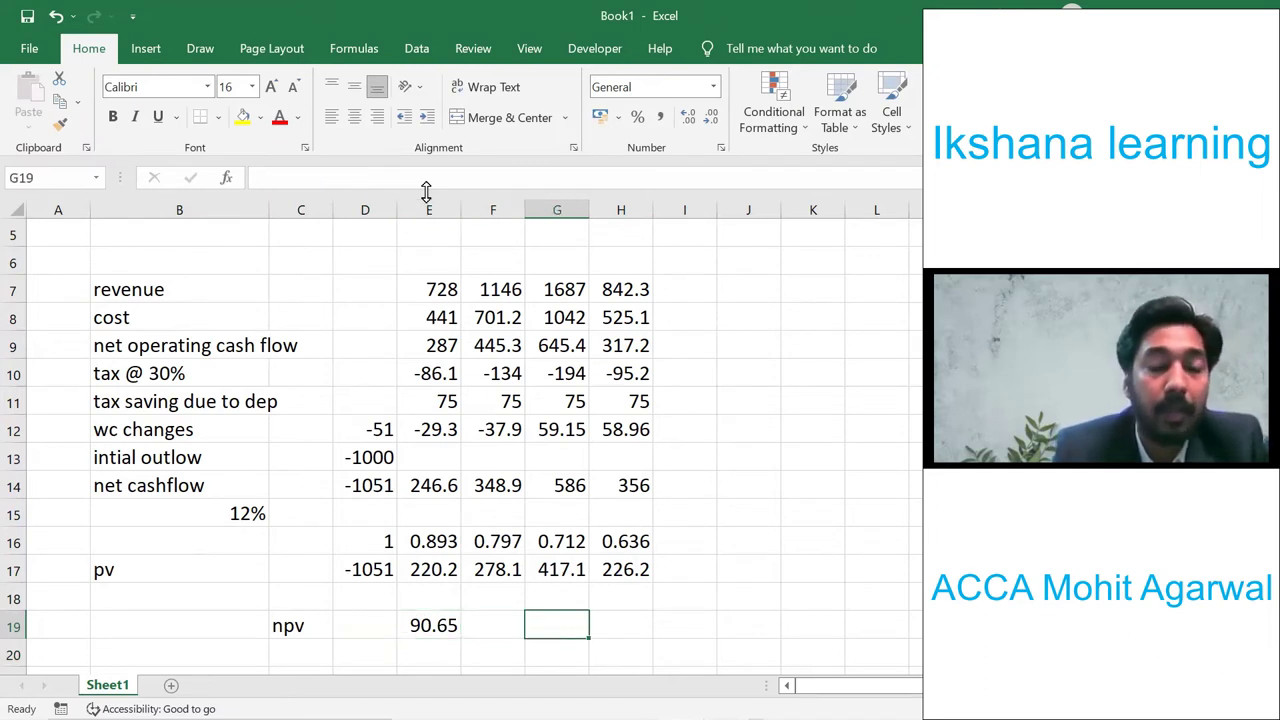
pyautogui.press('Up')
pyautogui.press('Up')
pyautogui.press('Up')
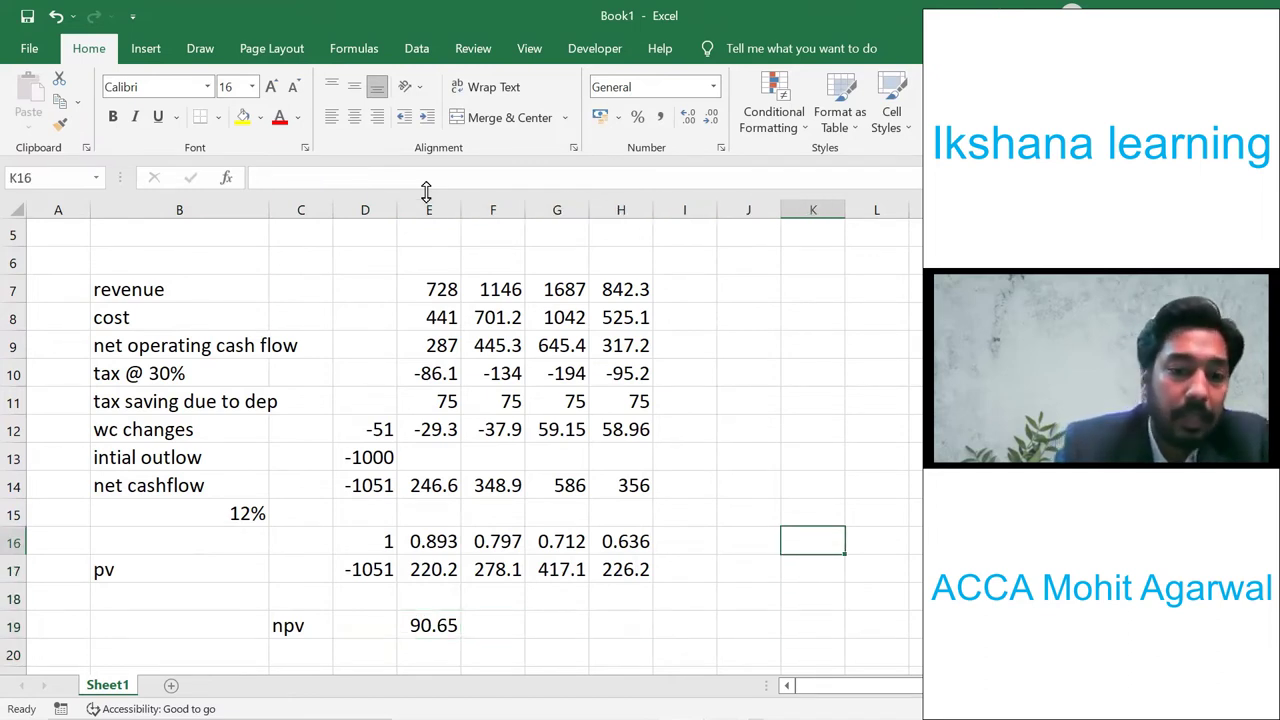
pyautogui.write('=')
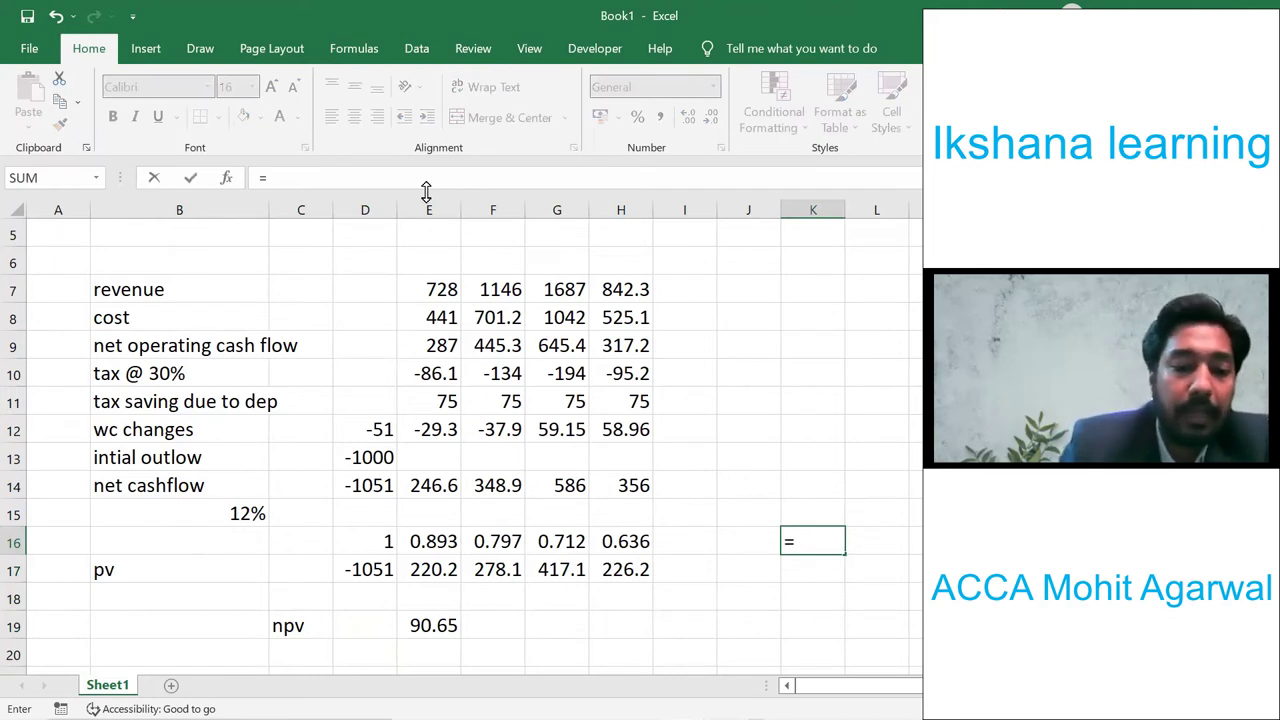
pyautogui.write('npv')
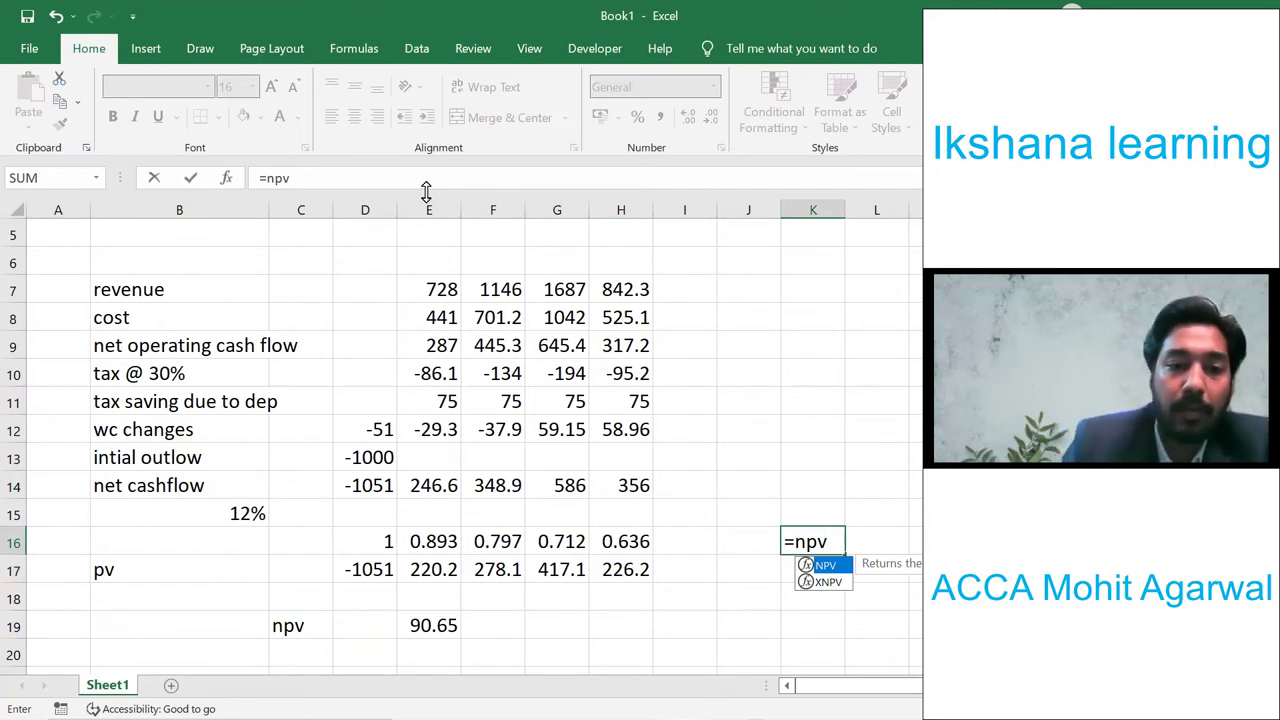
pyautogui.write('(12%')
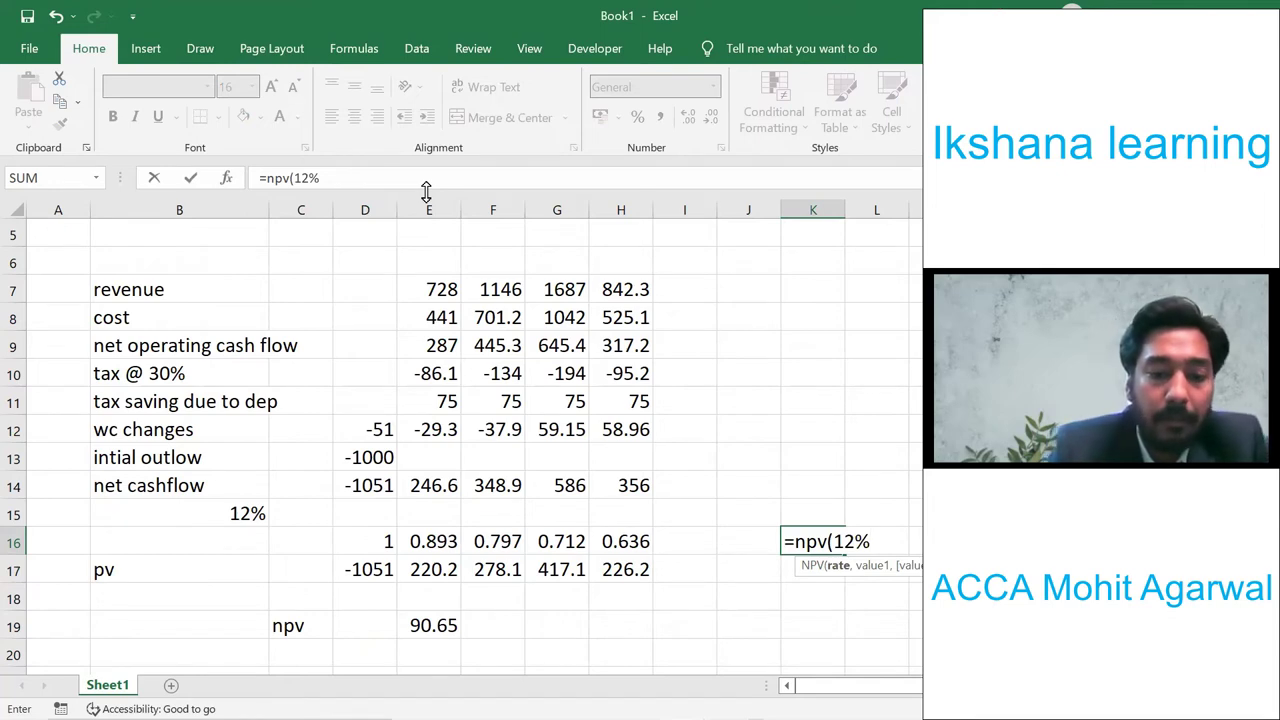
pyautogui.write(',')
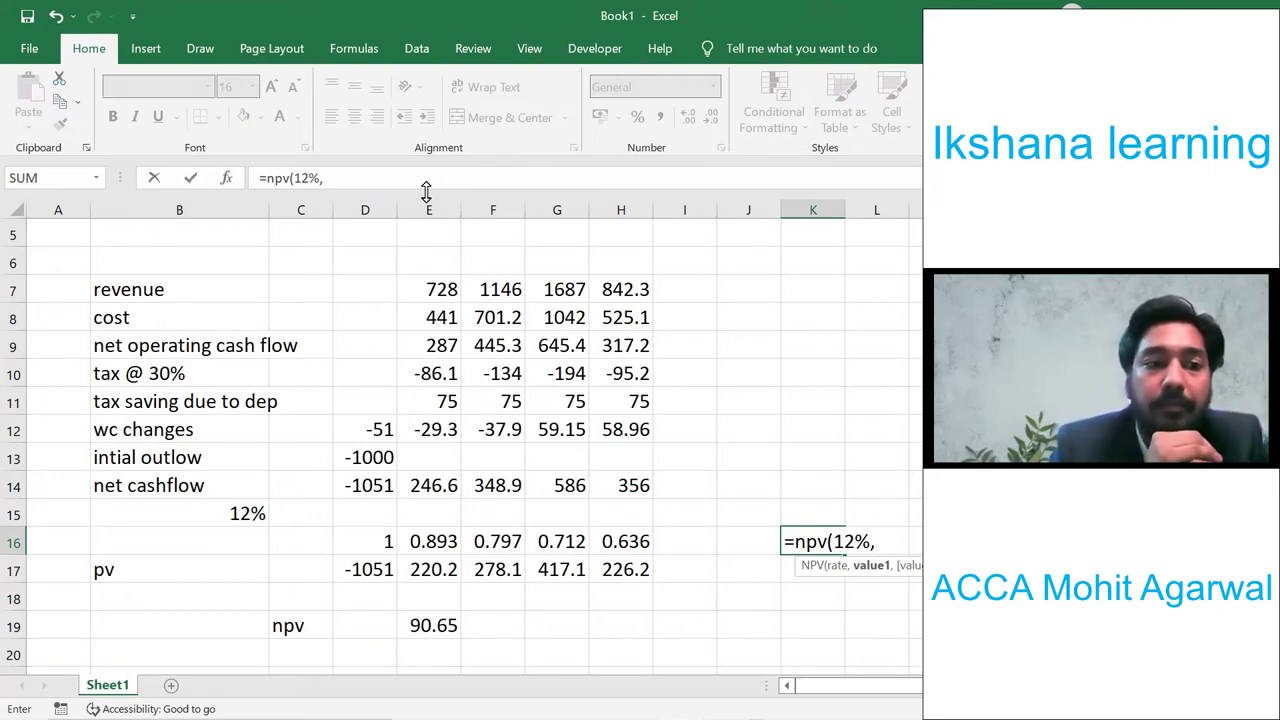
pyautogui.press('Up')
pyautogui.press('Up')
pyautogui.press('Up')
pyautogui.press('Left')
pyautogui.press('Left')
pyautogui.press('Left')
pyautogui.press('Left')
pyautogui.press('Left')
pyautogui.press('Left')
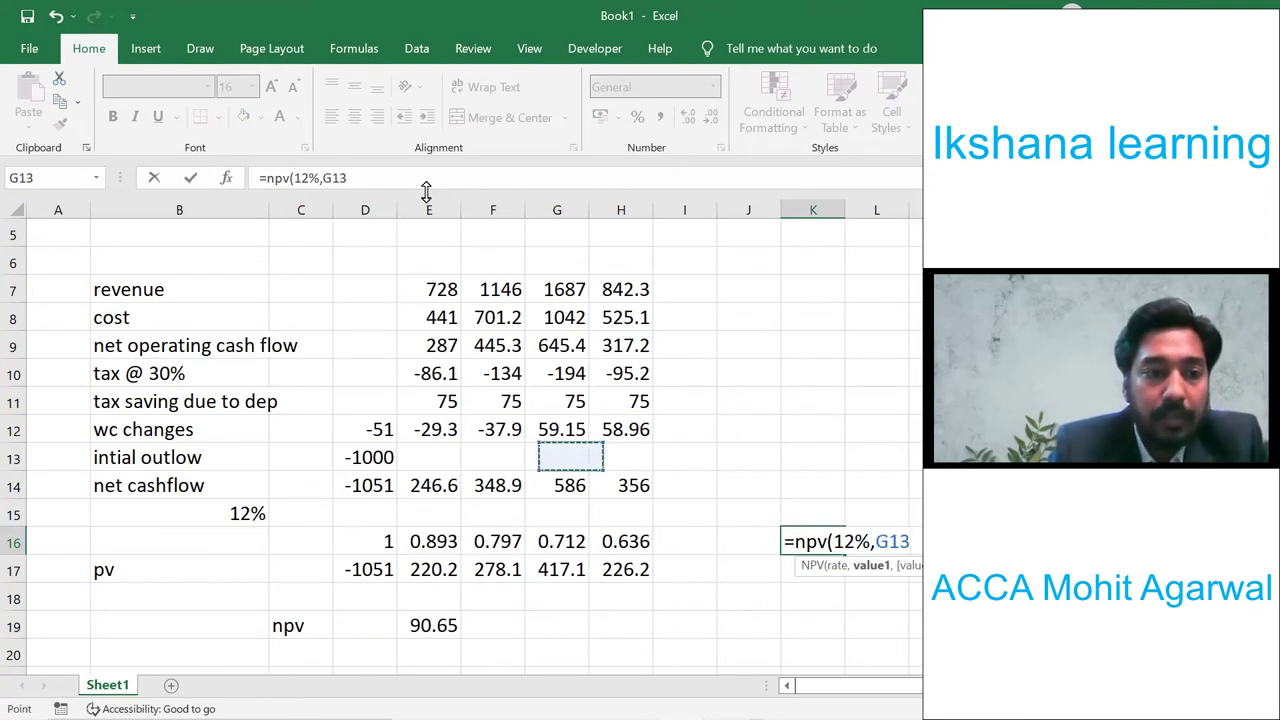
pyautogui.press('Down')
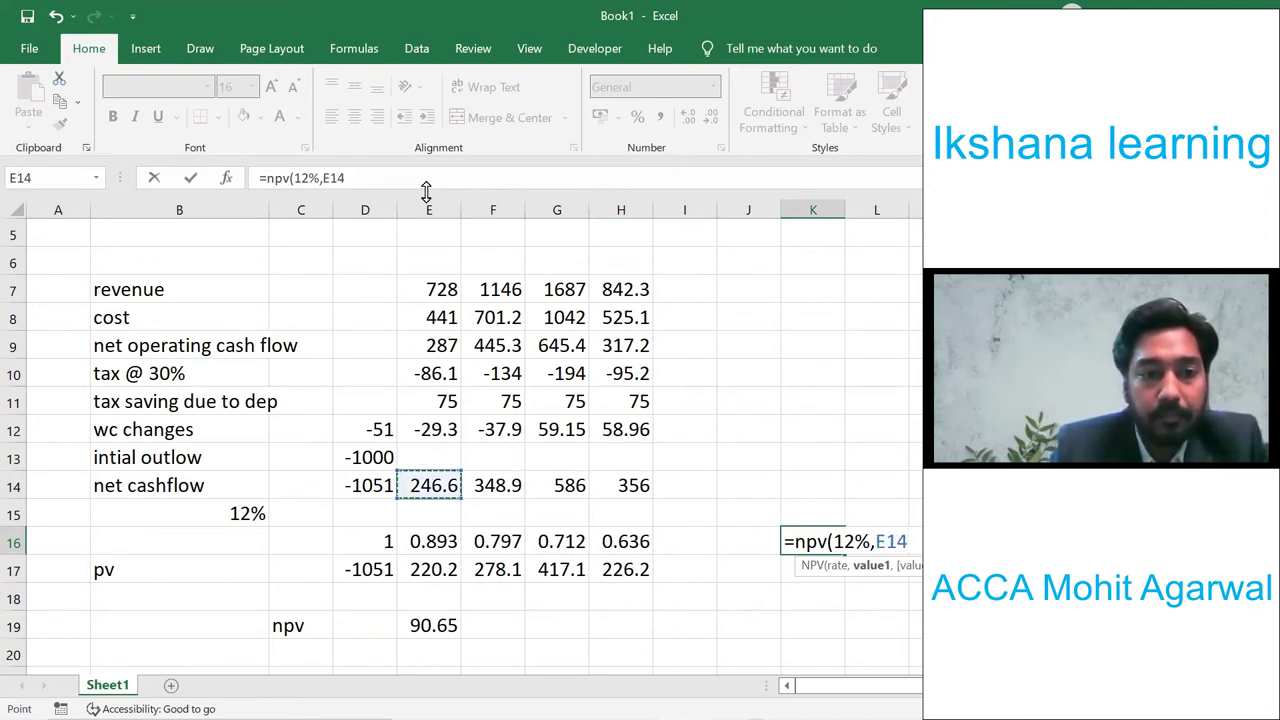
pyautogui.hotkey('shift', 'Right')
pyautogui.hotkey('shift', 'Right')
pyautogui.hotkey('shift', 'Right')
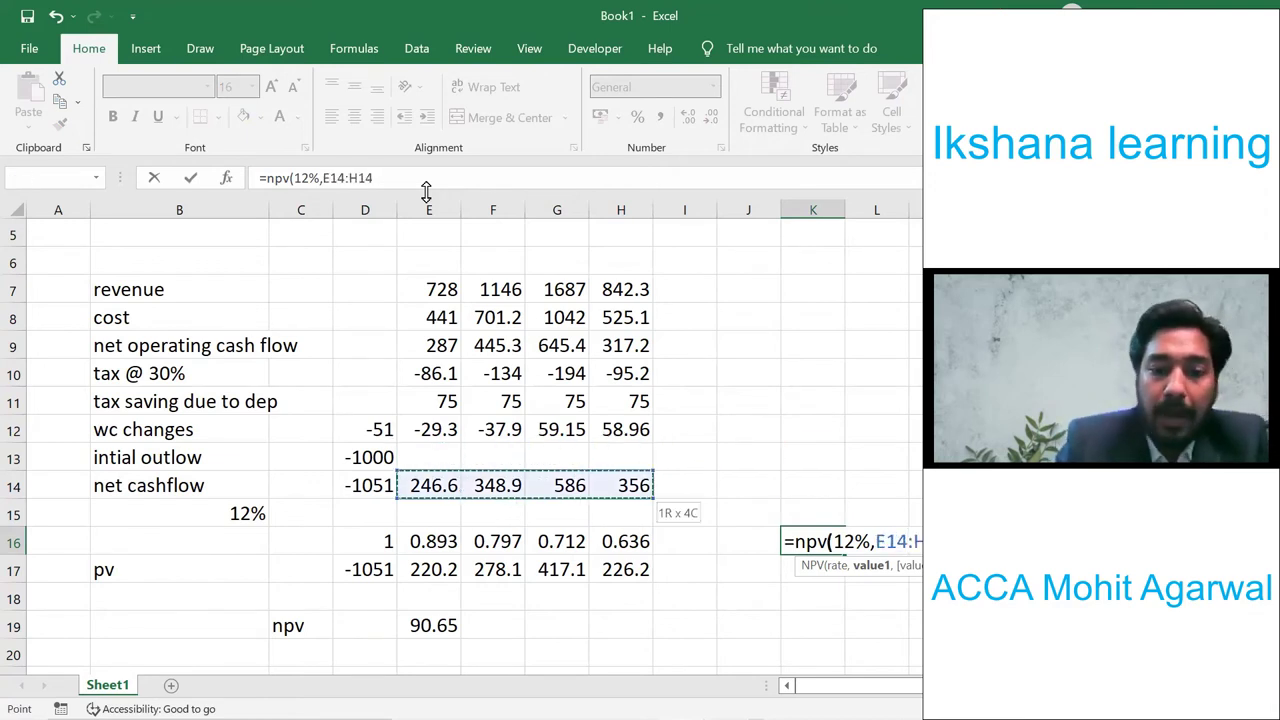
# - Complete the K16 formula as =NPV(12%,E14:H14)+D14 by adding the year 0 net cashflow
pyautogui.write(')+')
pyautogui.press('Left')
pyautogui.press('Left')
pyautogui.press('Left')
pyautogui.press('Left')
pyautogui.press('Left')
pyautogui.press('Left')
pyautogui.press('Left')
pyautogui.press('Left')
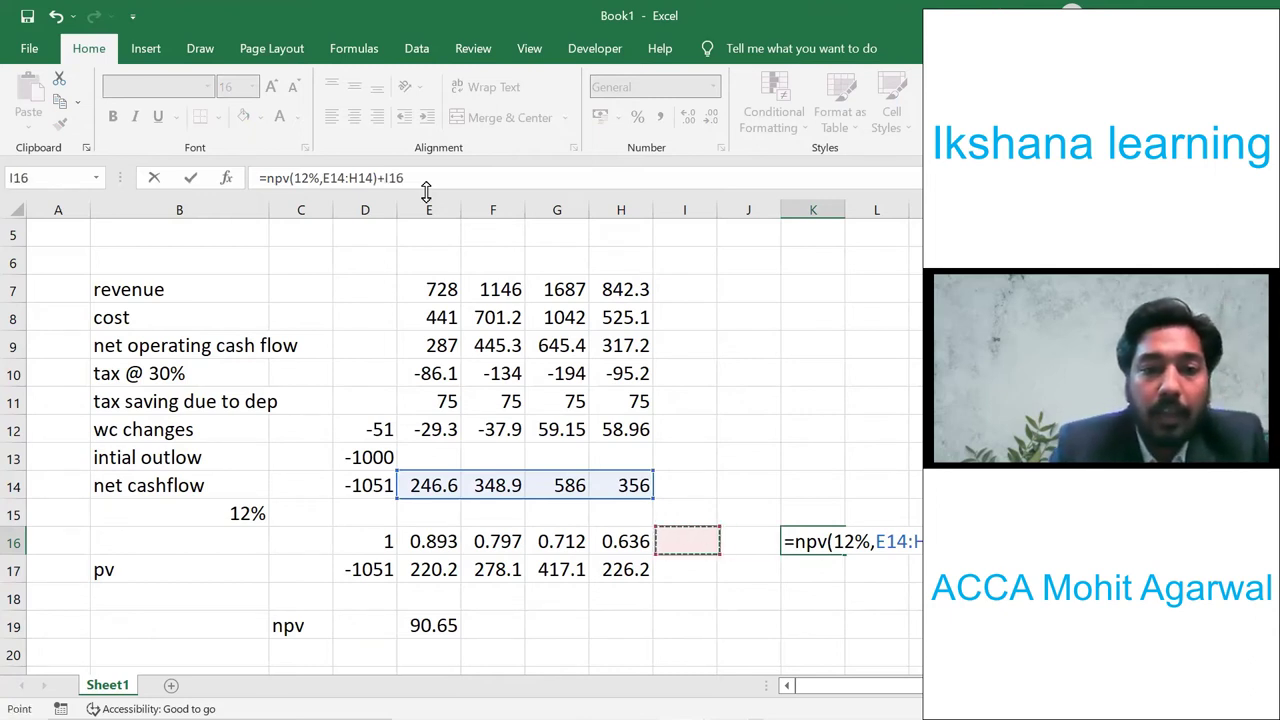
pyautogui.press('Up')
pyautogui.press('Up')
pyautogui.press('Right')
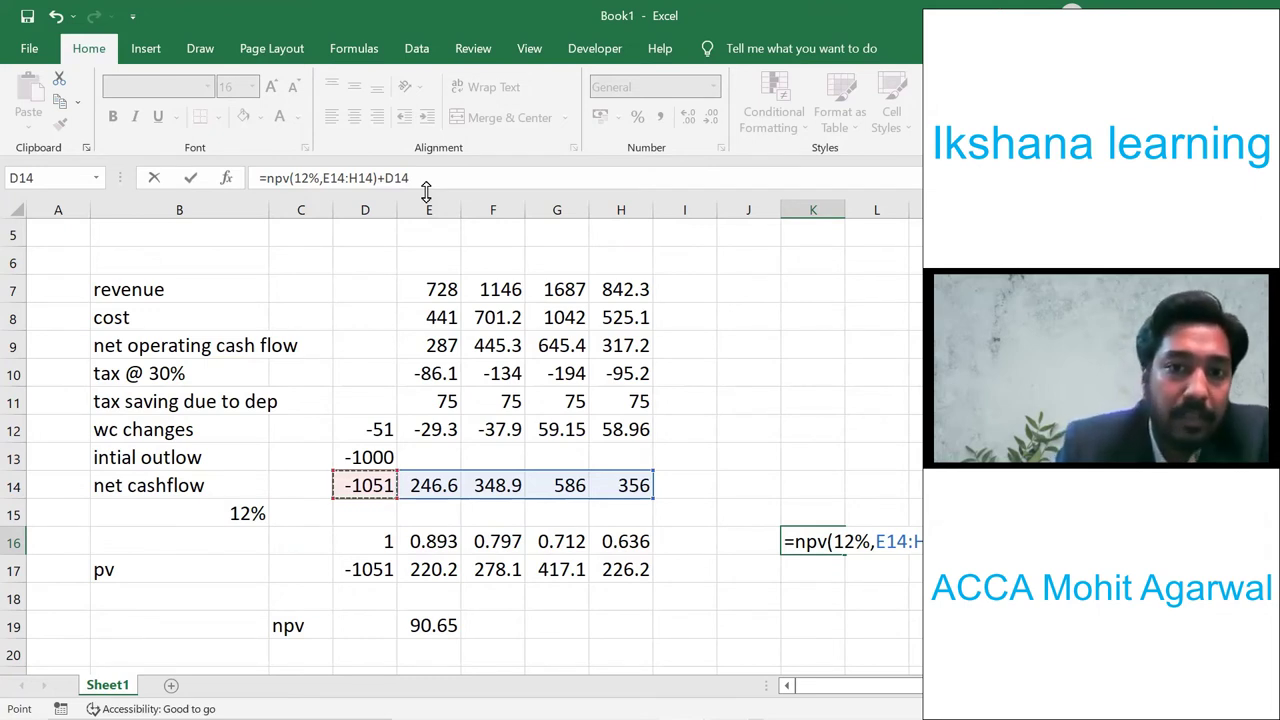
pyautogui.press('Return')
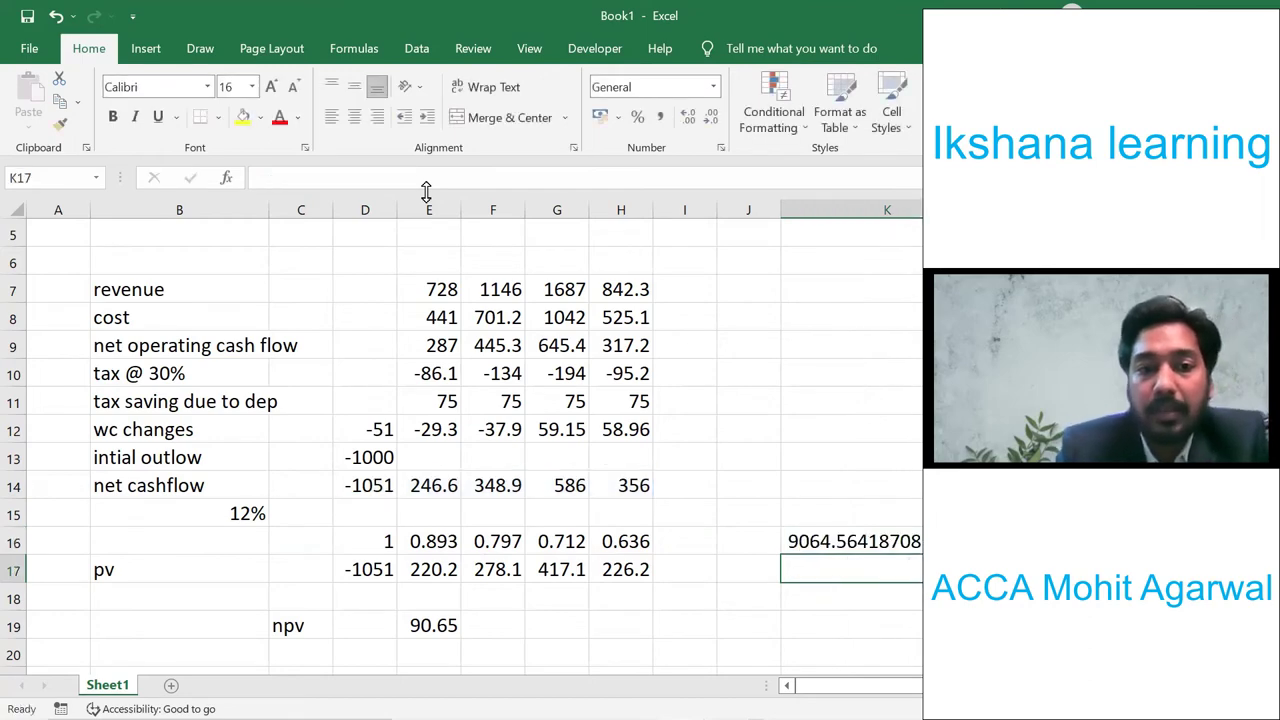
# - Change the number format of the NPV result in K16 to Number
pyautogui.press('Up')
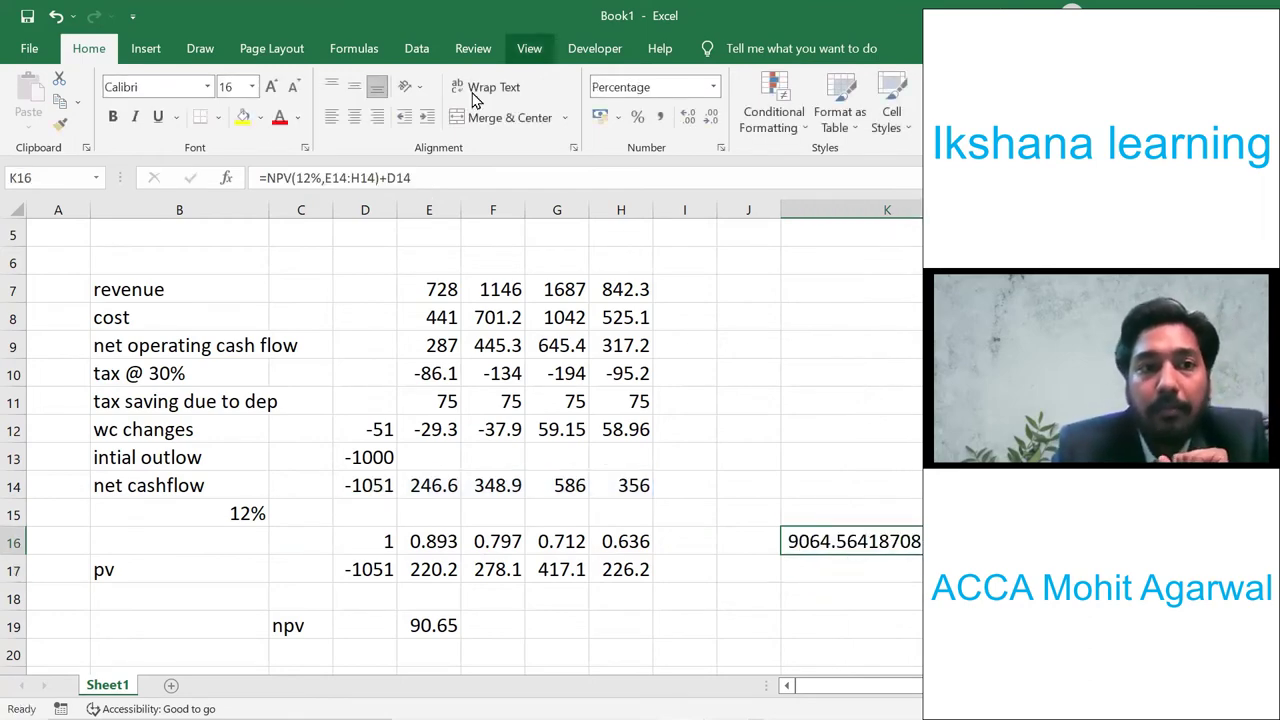
pyautogui.click(713, 90)
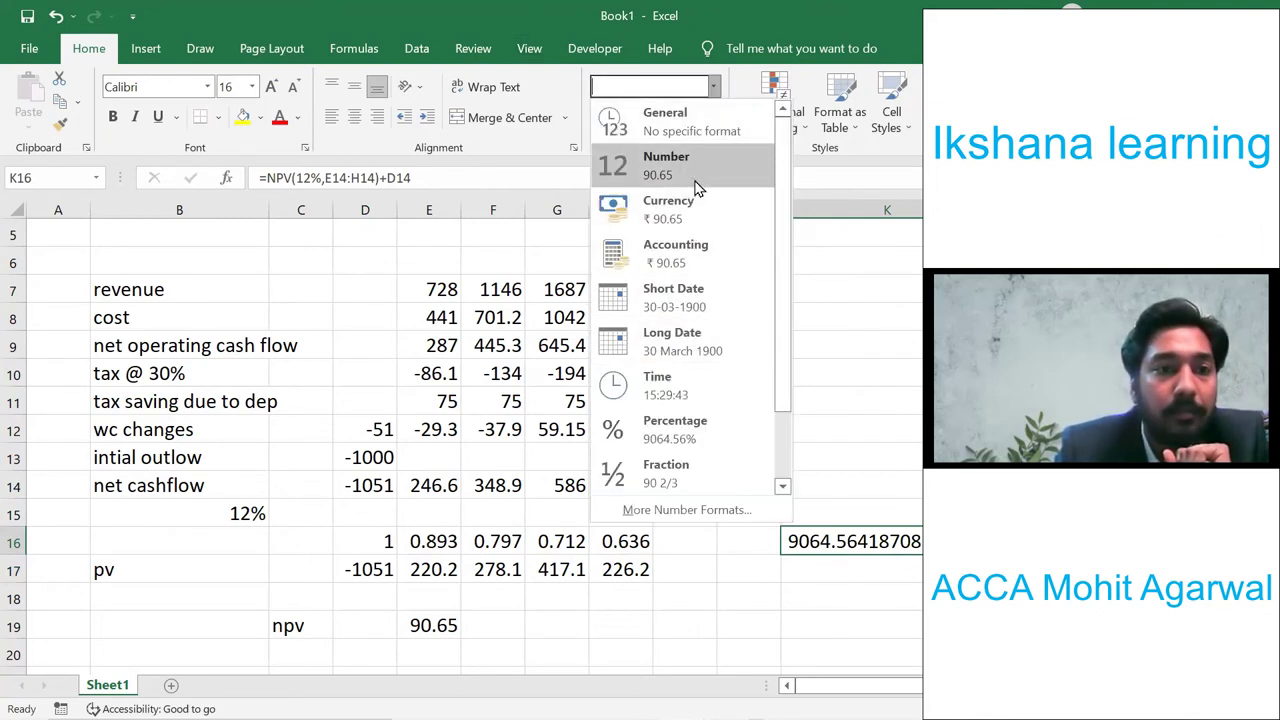
pyautogui.click(826, 440)
pyautogui.click(829, 441)
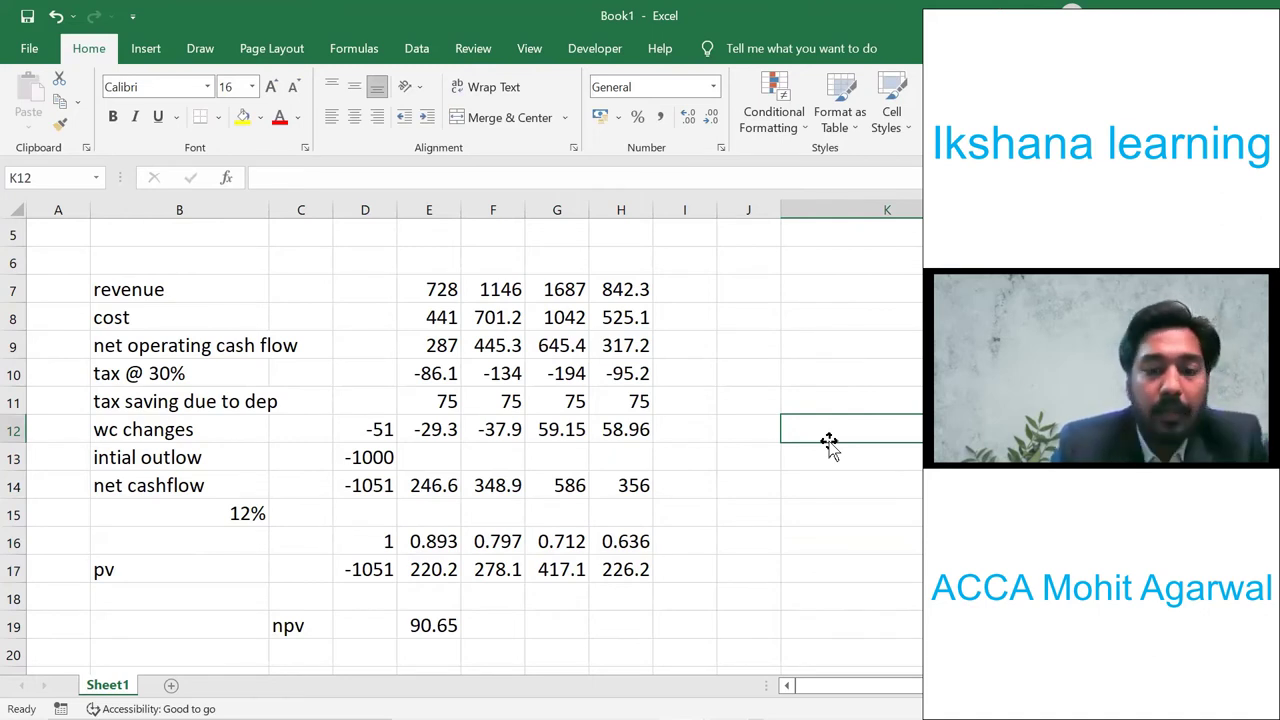
pyautogui.press('Down')
pyautogui.press('Down')
pyautogui.press('Down')
pyautogui.press('Down')
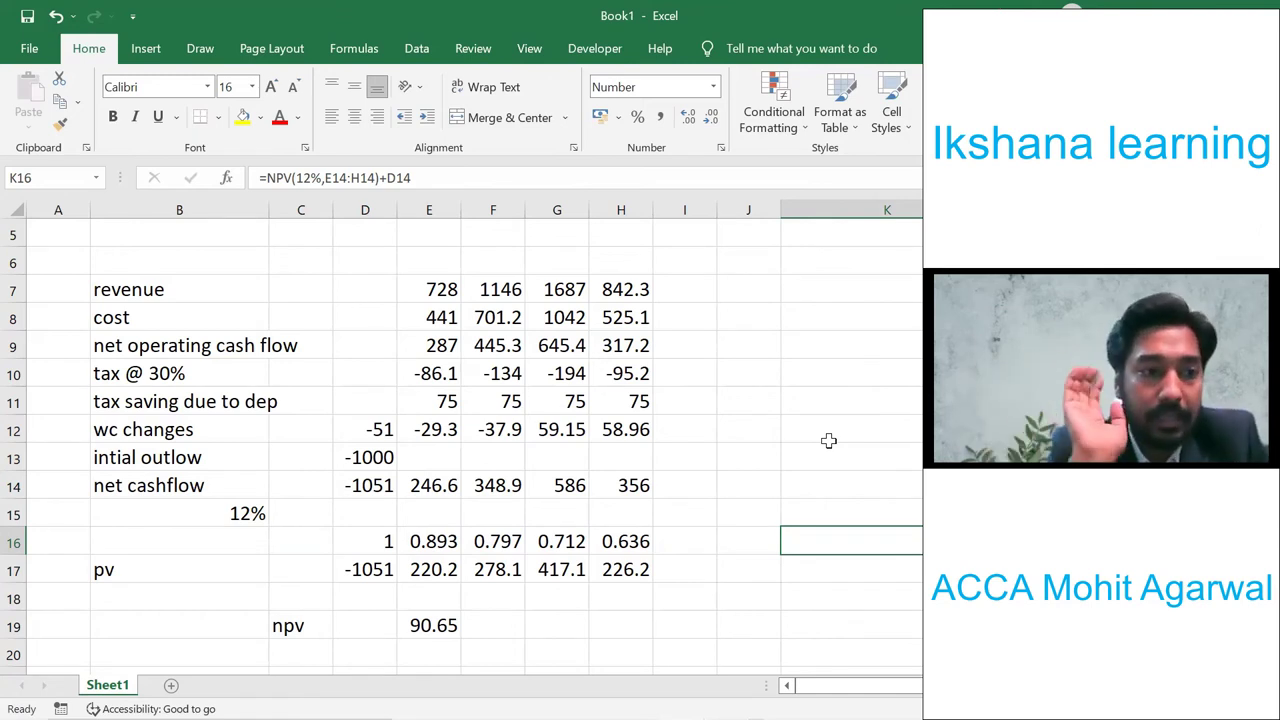
# - Enter a second discount rate of 20% in B21 below the NPV row and select D21
pyautogui.press('Down')
pyautogui.press('Down')
pyautogui.press('Down')
pyautogui.press('Down')
pyautogui.press('Left')
pyautogui.press('Left')
pyautogui.press('Left')
pyautogui.press('Left')
pyautogui.press('Left')
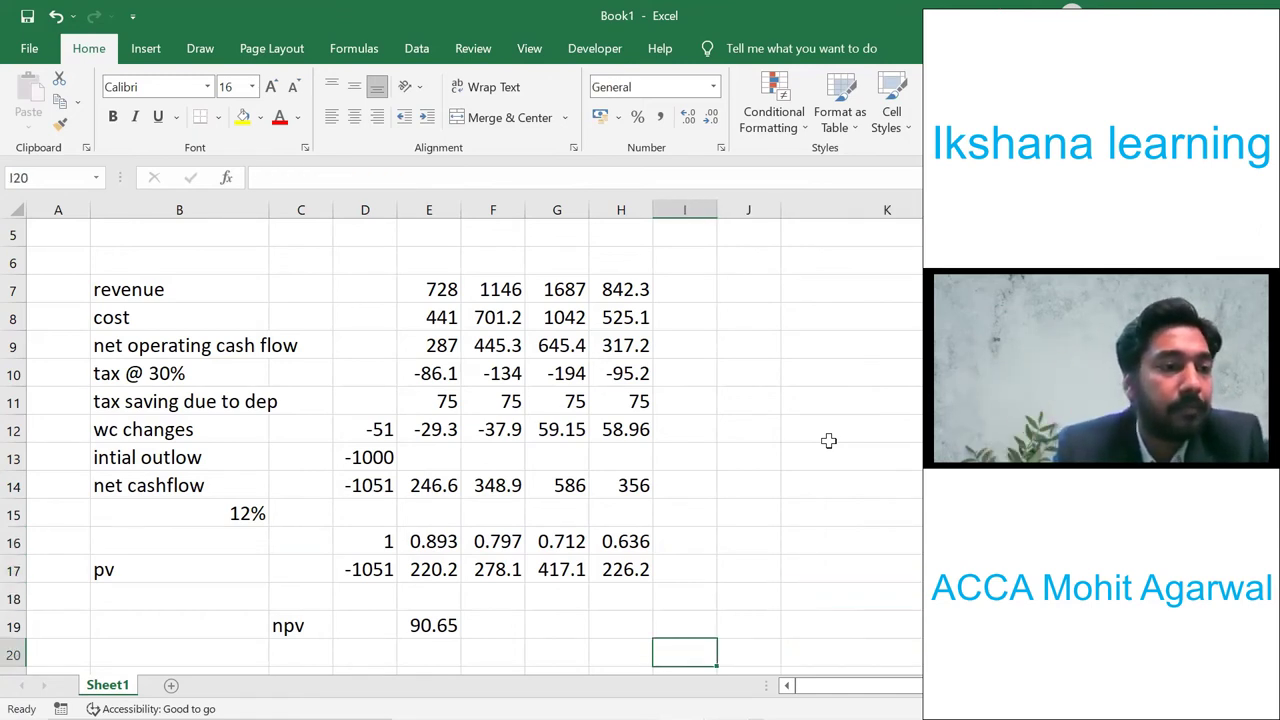
pyautogui.press('Left')
pyautogui.press('Left')
pyautogui.press('Left')
pyautogui.press('Left')
pyautogui.press('Down')
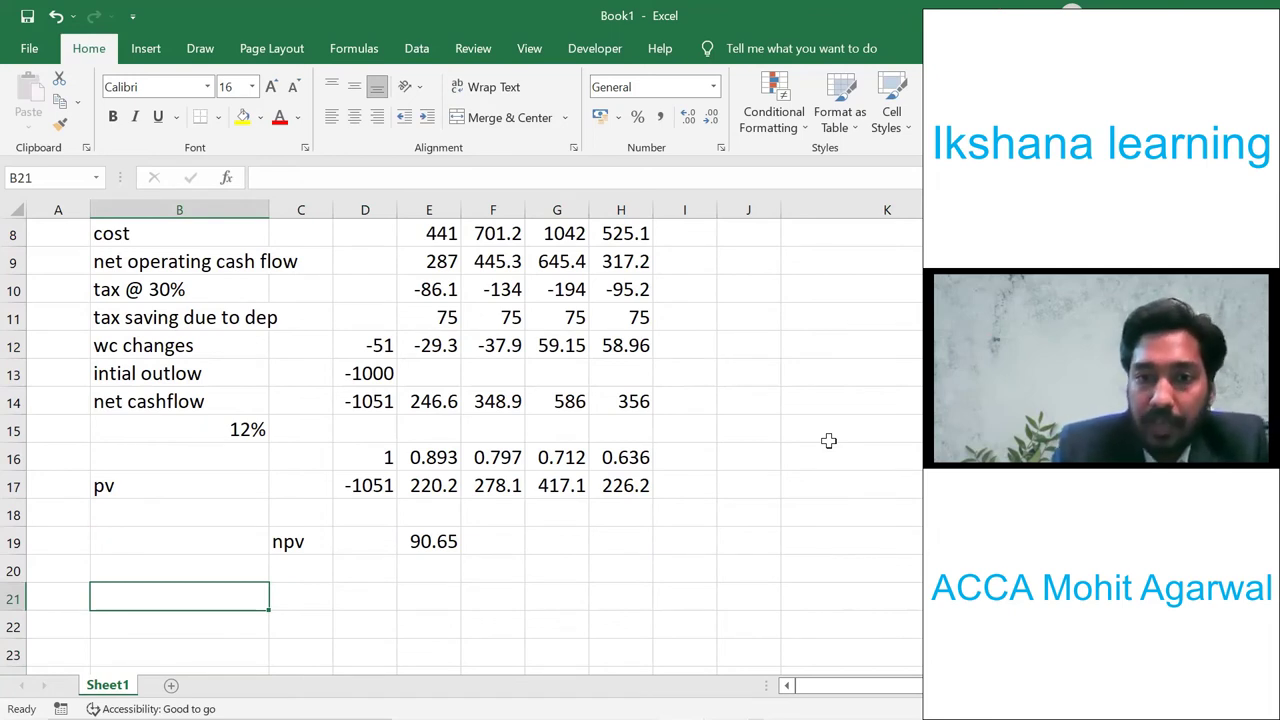
pyautogui.press('Up')
pyautogui.press('Up')
pyautogui.press('Right')
pyautogui.press('Right')
pyautogui.press('Left')
pyautogui.press('Left')
pyautogui.press('Down')
pyautogui.press('Down')
pyautogui.write('20')
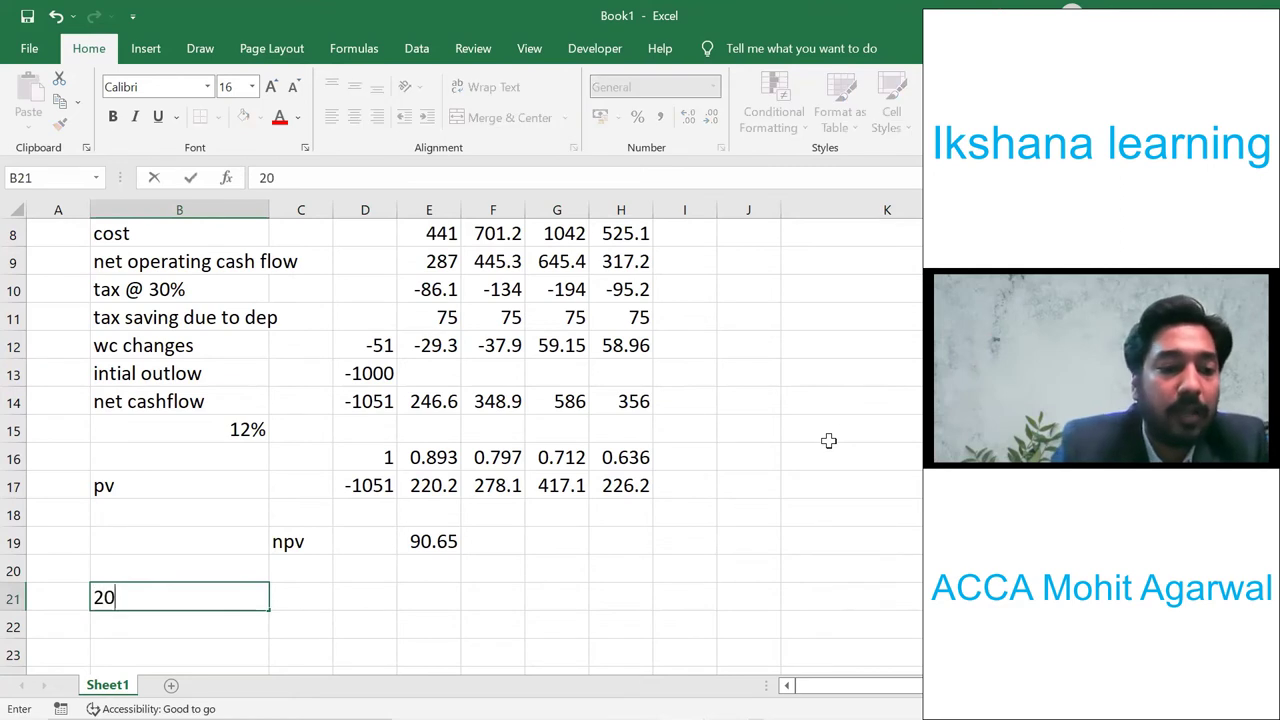
pyautogui.write('%')
pyautogui.press('Return')
pyautogui.press('Right')
pyautogui.press('Right')
pyautogui.press('Up')
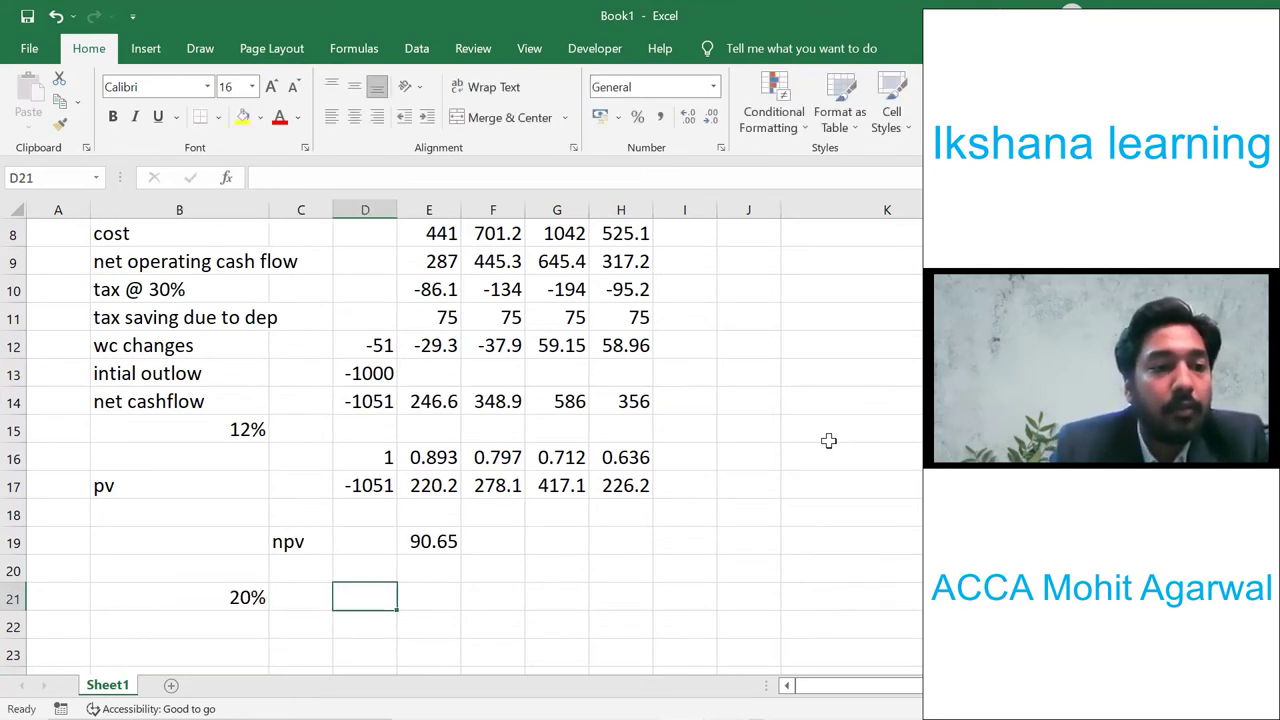
# - Enter the year 0 discount factor at 20% in D22 as 1.2 raised to the negative year number
pyautogui.press('Down')
pyautogui.write('1.2')
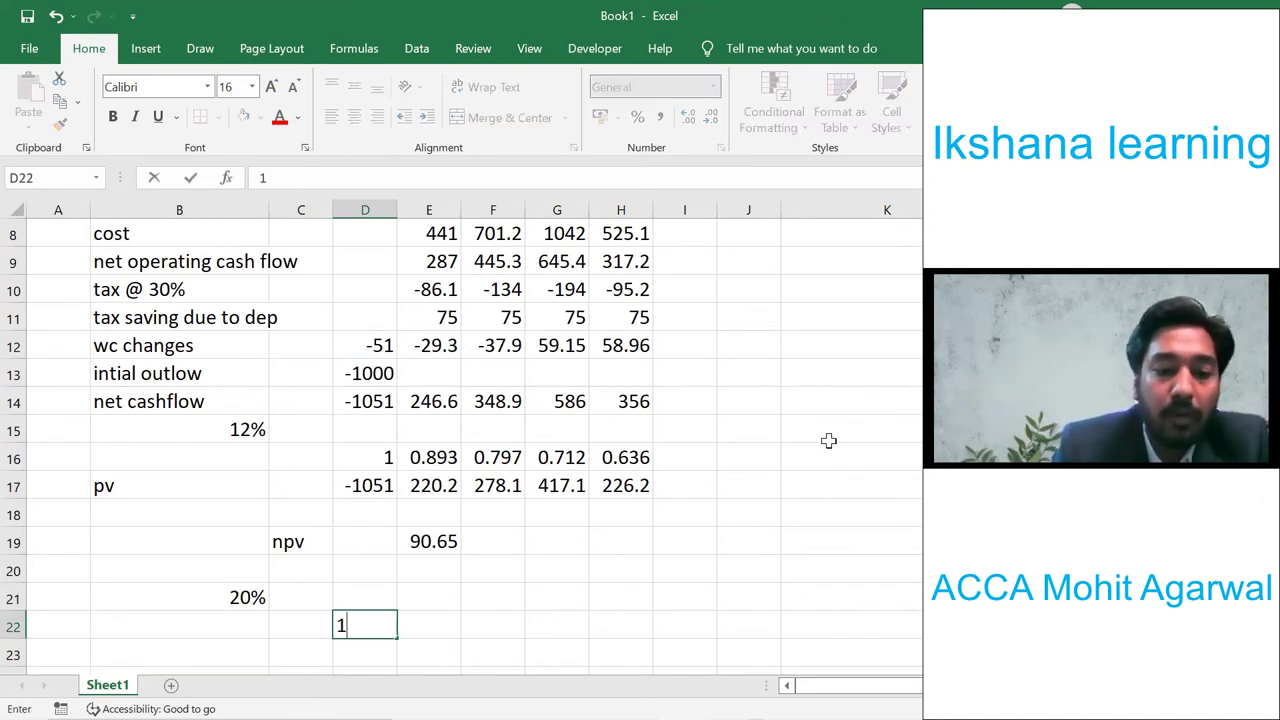
pyautogui.press('BackSpace')
pyautogui.press('BackSpace')
pyautogui.press('BackSpace')
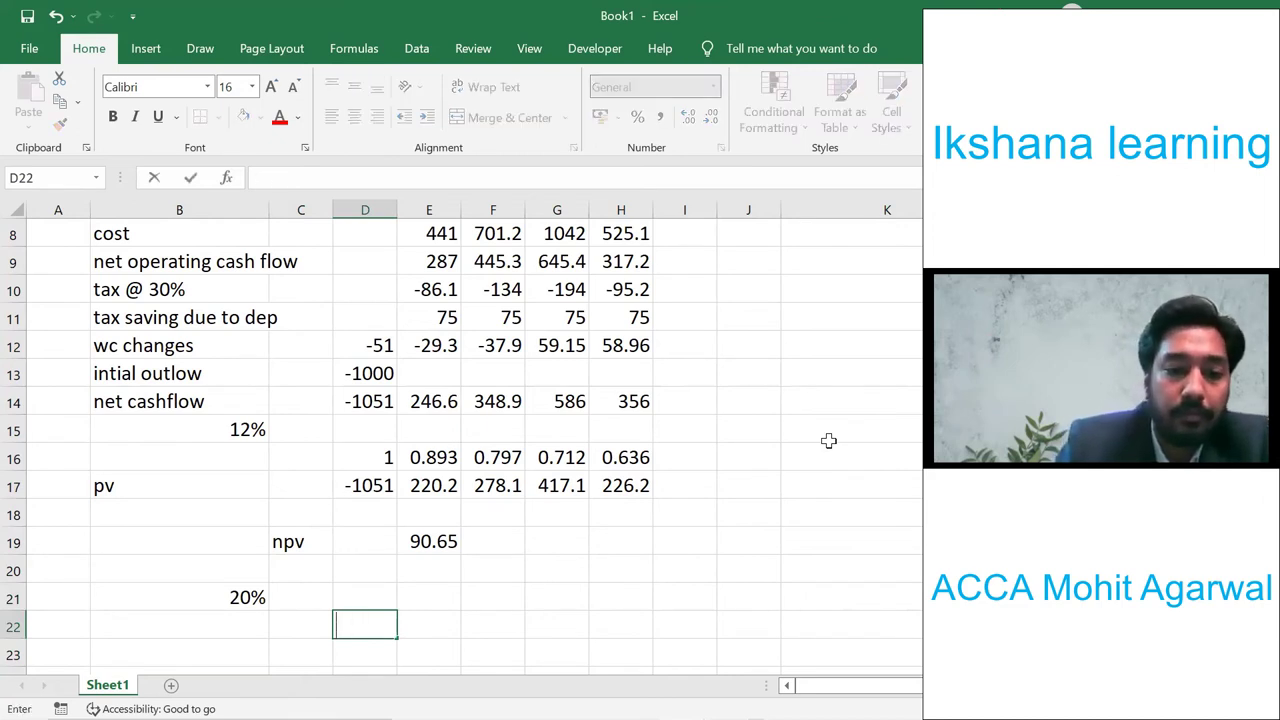
pyautogui.write('=1.2')
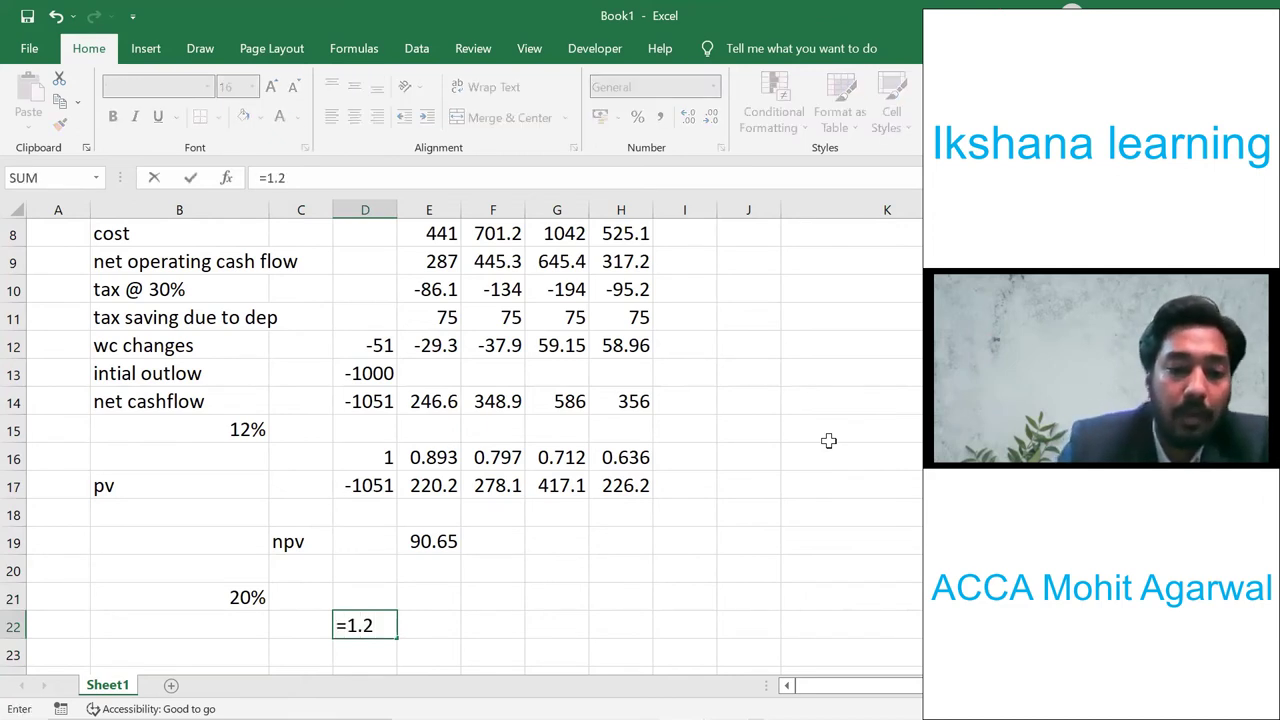
pyautogui.write('^')
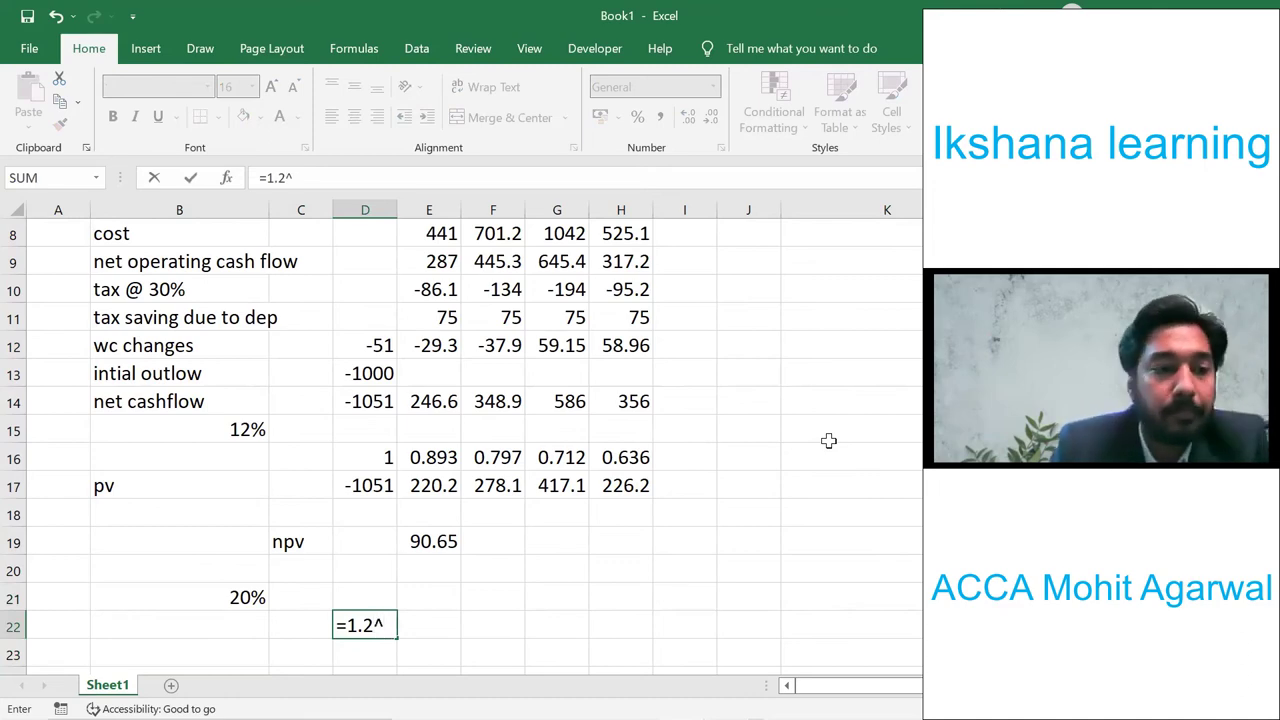
pyautogui.write('-')
pyautogui.press('Up')
pyautogui.press('Up')
pyautogui.press('Up')
pyautogui.press('Up')
pyautogui.press('Up')
pyautogui.press('Up')
pyautogui.press('Up')
pyautogui.press('Up')
pyautogui.press('Up')
pyautogui.press('Up')
pyautogui.press('Up')
pyautogui.press('Up')
pyautogui.press('Up')
pyautogui.press('Up')
pyautogui.press('Up')
pyautogui.press('Up')
pyautogui.press('Up')
pyautogui.press('Up')
pyautogui.press('Up')
pyautogui.press('Up')
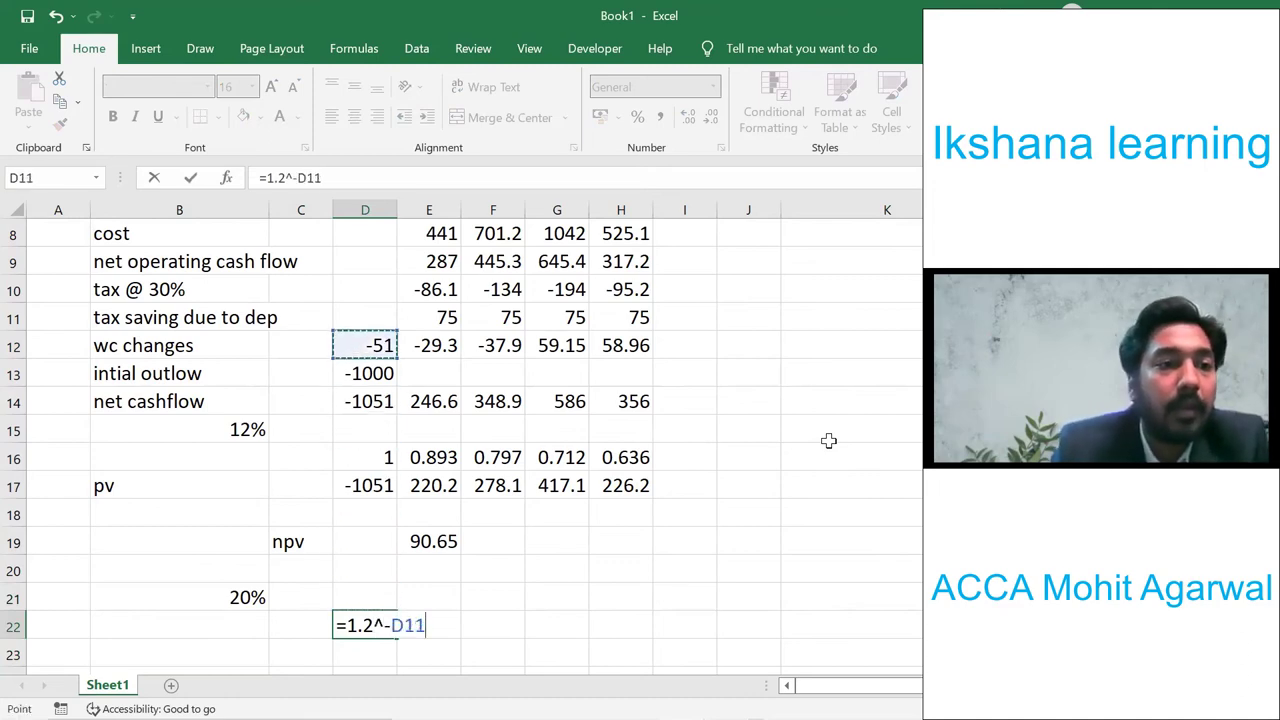
pyautogui.press('Down')
pyautogui.press('Return')
# - Copy the 20% discount factor formula from D22 across to H22
pyautogui.press('Down')
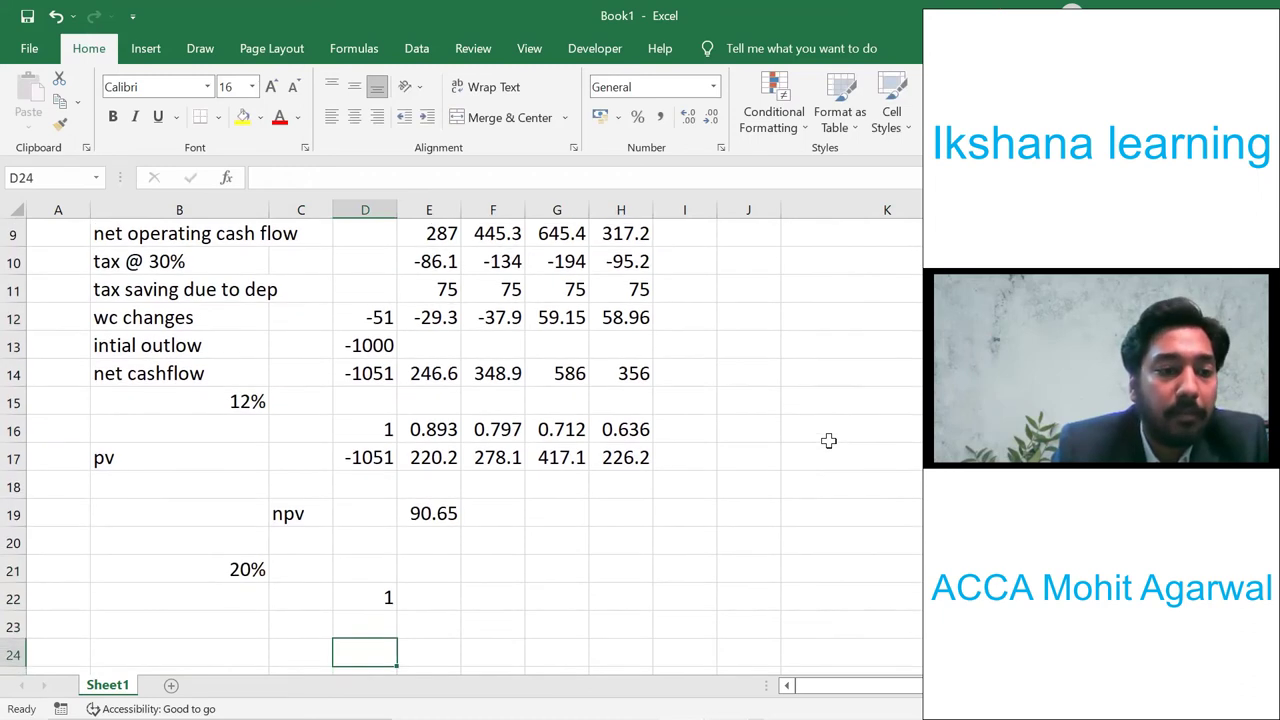
pyautogui.press('Up')
pyautogui.press('Up')
pyautogui.press('Down')
pyautogui.press('Up')
pyautogui.hotkey('ctrl', 'c')
pyautogui.hotkey('shift', 'Right')
pyautogui.hotkey('shift', 'Right')
pyautogui.hotkey('shift', 'Right')
pyautogui.hotkey('shift', 'Right')
pyautogui.hotkey('ctrl', 'v')
pyautogui.press('Return')
# - Label B23 as pv and enter the present value formula =D22*D14 in D23
pyautogui.press('Left')
pyautogui.press('Left')
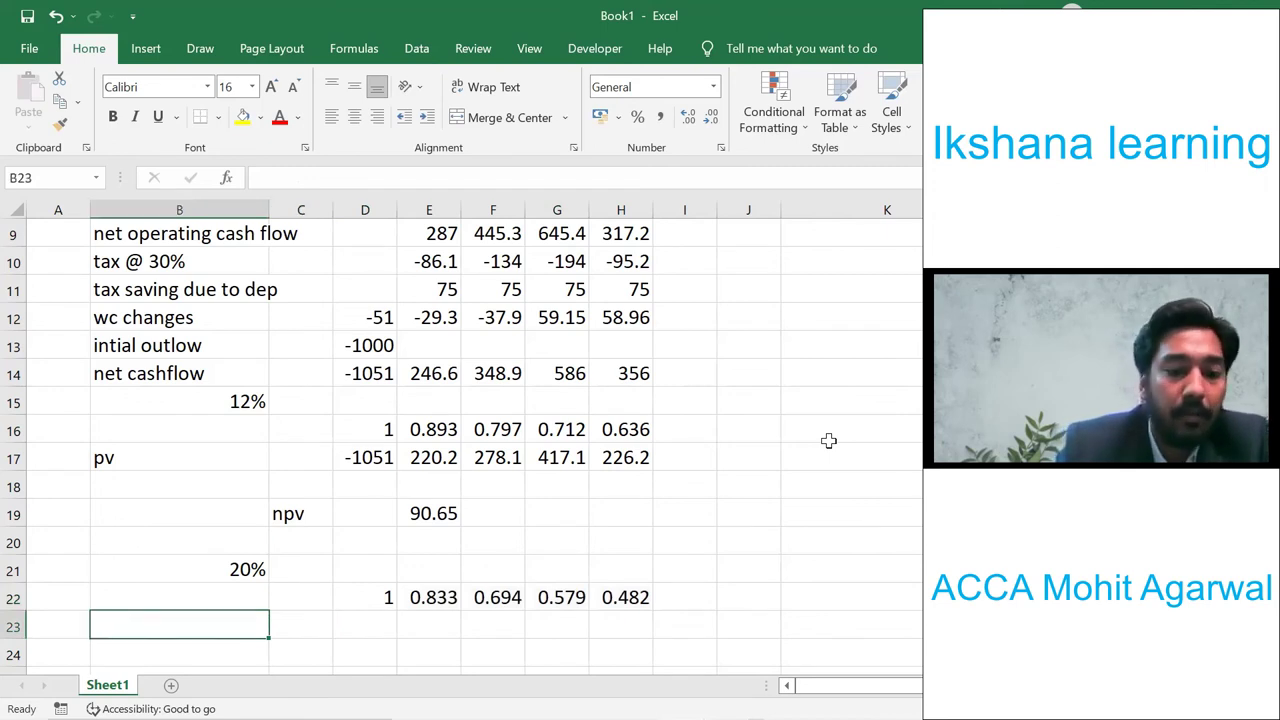
pyautogui.write('pv')
pyautogui.press('Right')
pyautogui.press('Right')
pyautogui.write('=')
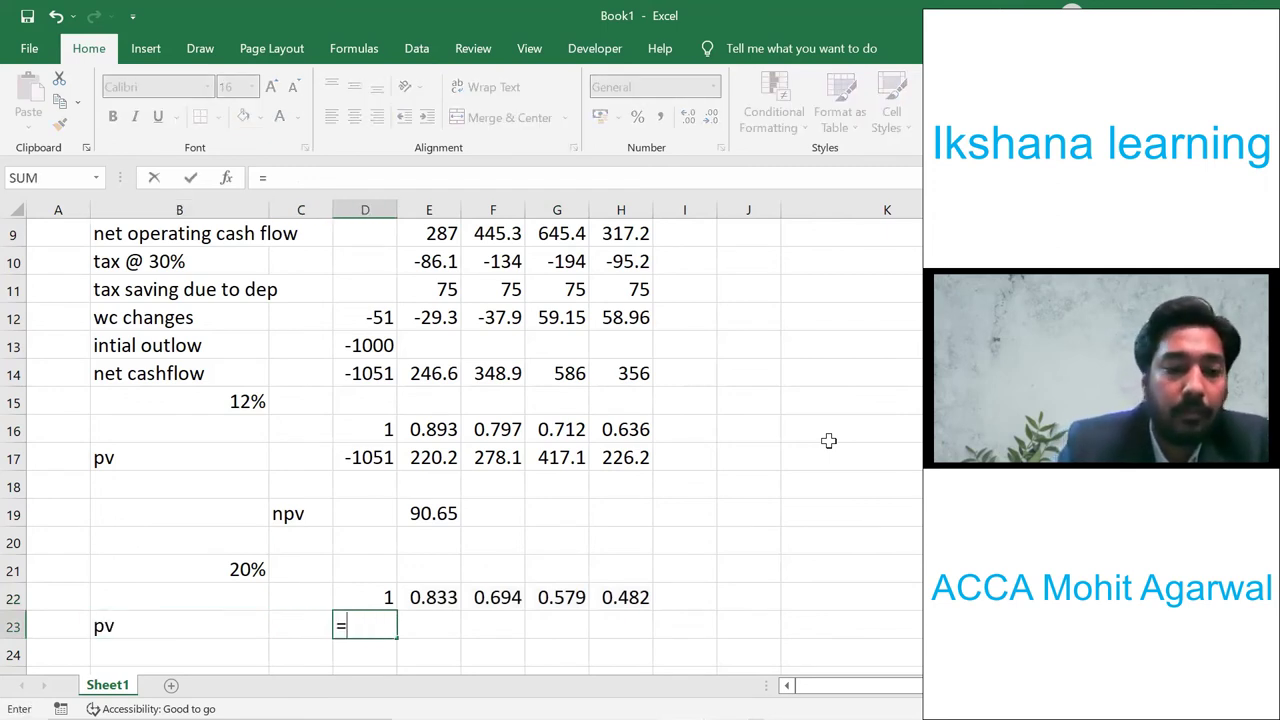
pyautogui.press('Up')
pyautogui.write('*')
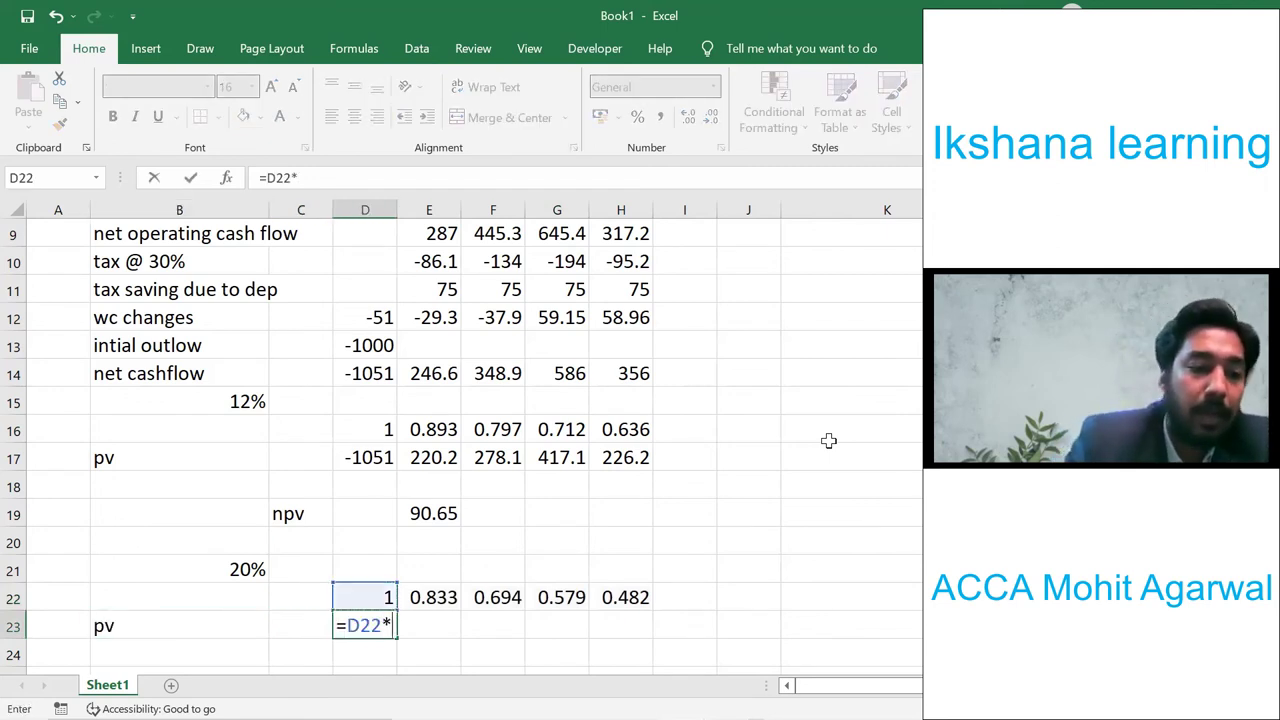
pyautogui.press('Up')
pyautogui.press('Up')
pyautogui.press('Up')
pyautogui.press('Up')
pyautogui.press('Up')
pyautogui.press('Up')
pyautogui.press('Up')
pyautogui.press('Up')
pyautogui.press('Up')
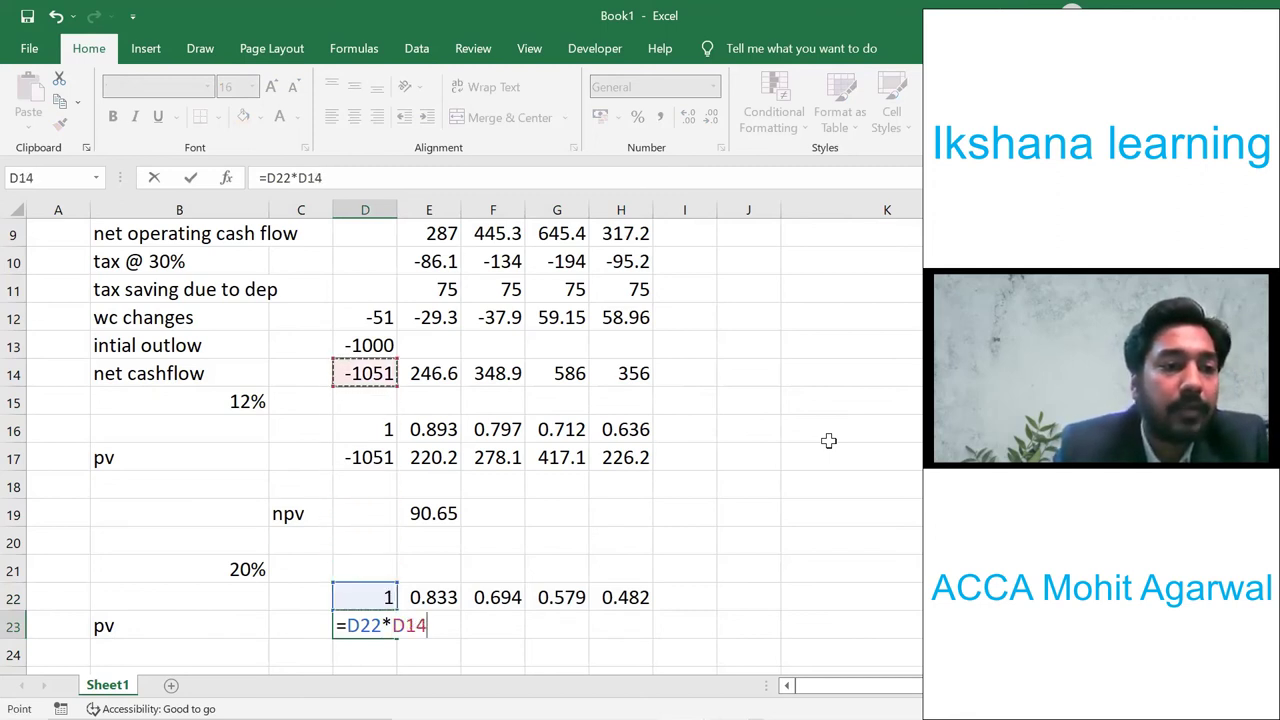
pyautogui.press('Return')
# - Copy the present value formula from D23 across to H23
pyautogui.press('Up')
pyautogui.hotkey('ctrl', 'c')
pyautogui.hotkey('shift', 'Right')
pyautogui.hotkey('shift', 'Right')
pyautogui.hotkey('shift', 'Right')
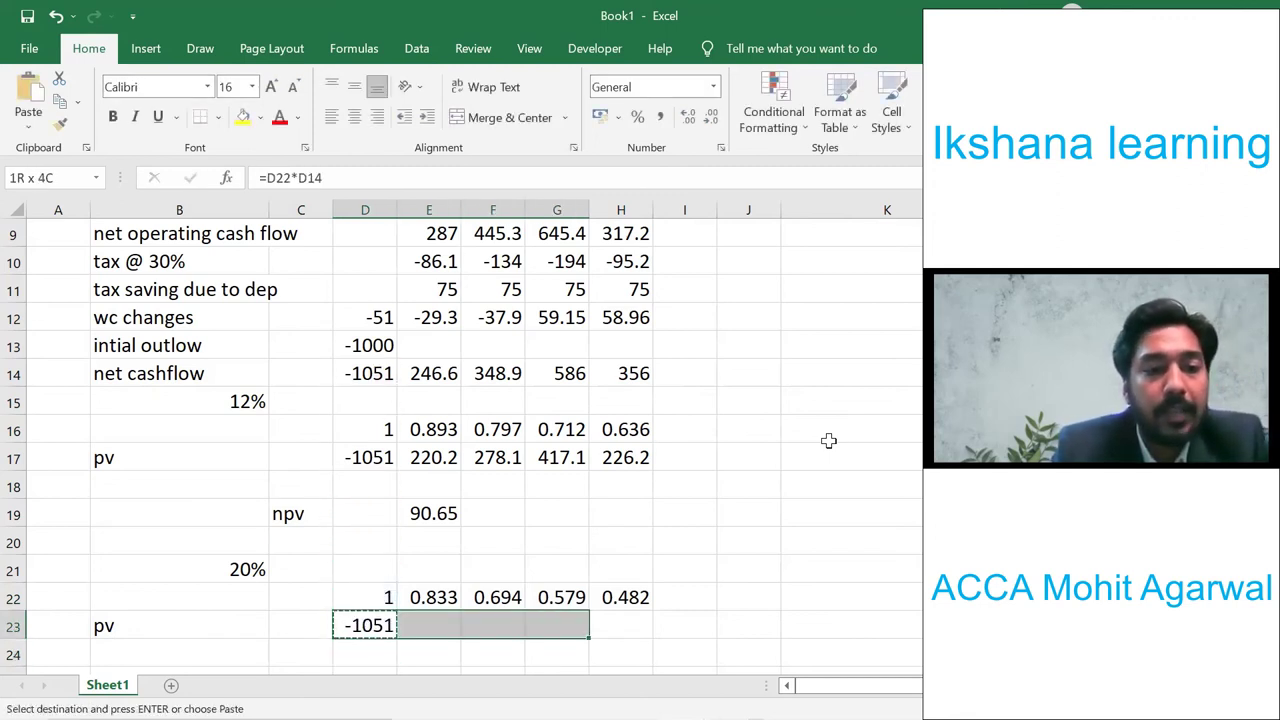
pyautogui.hotkey('shift', 'Right')
pyautogui.hotkey('ctrl', 'v')
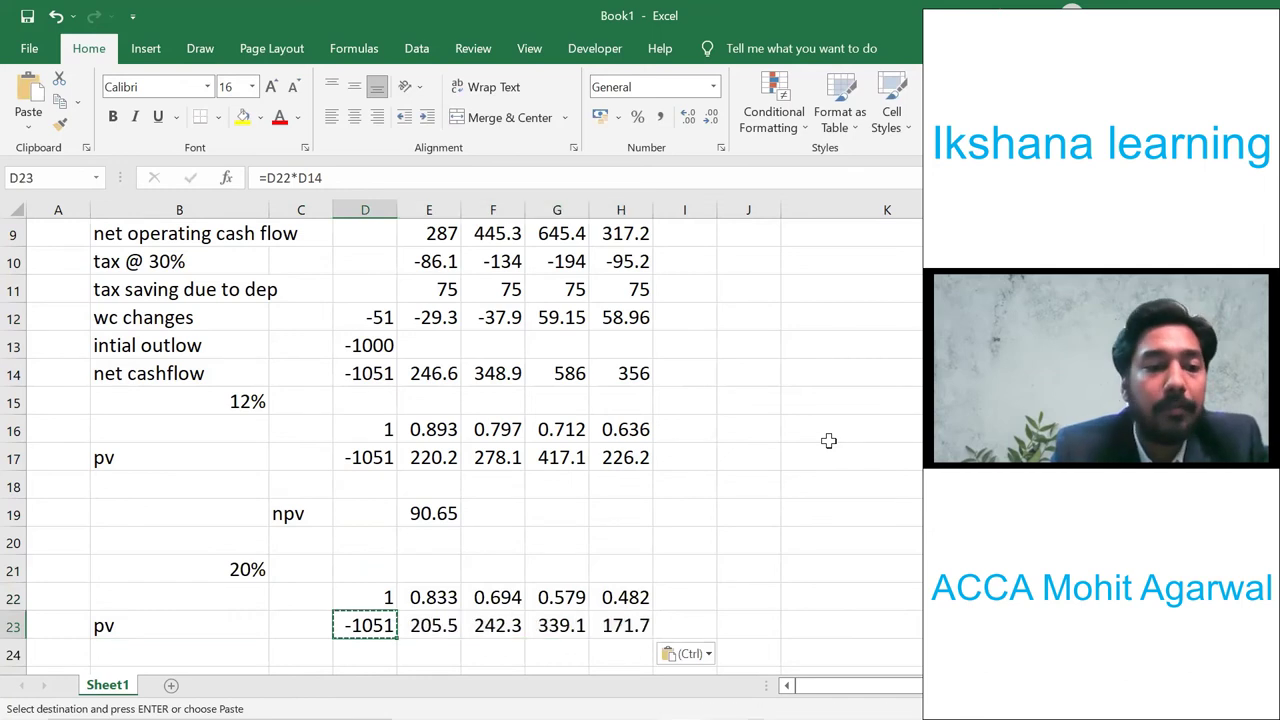
pyautogui.press('Down')
pyautogui.press('Down')
pyautogui.press('Up')
pyautogui.press('Escape')
# - Label C24 as npv and total the 20% present values in D24 with =SUM(D23:H23)
pyautogui.press('Left')
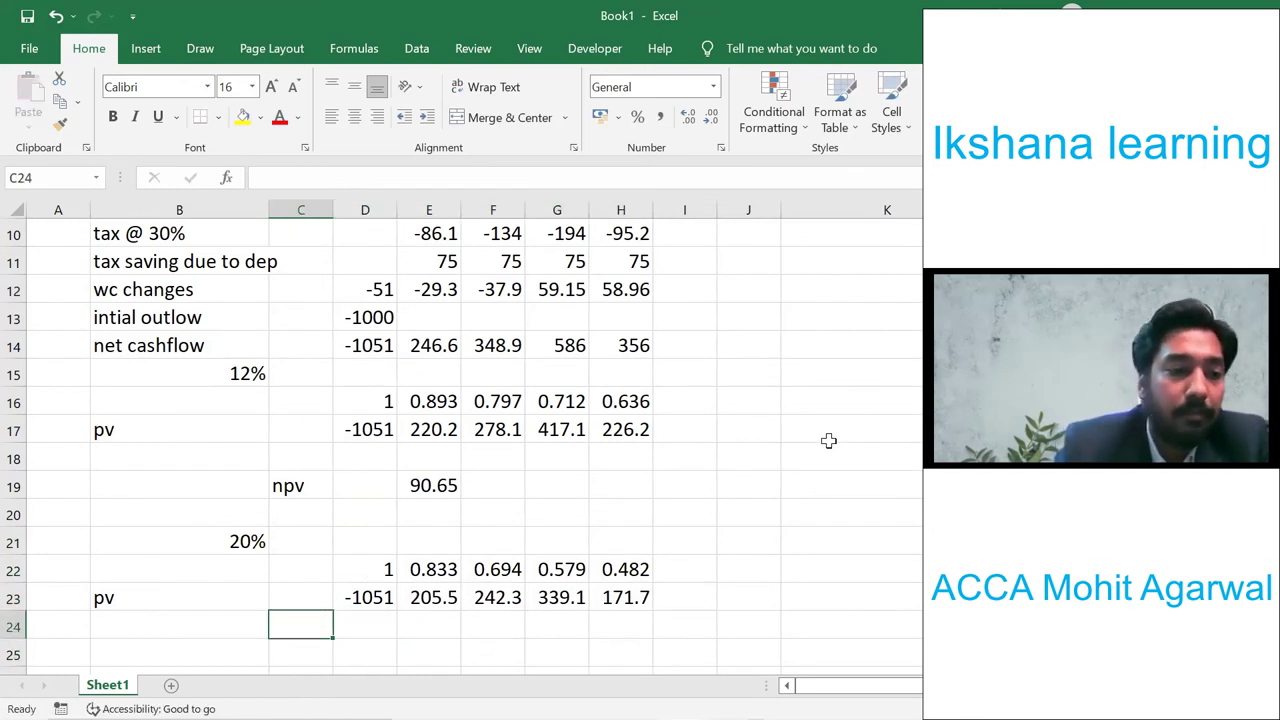
pyautogui.write('npv')
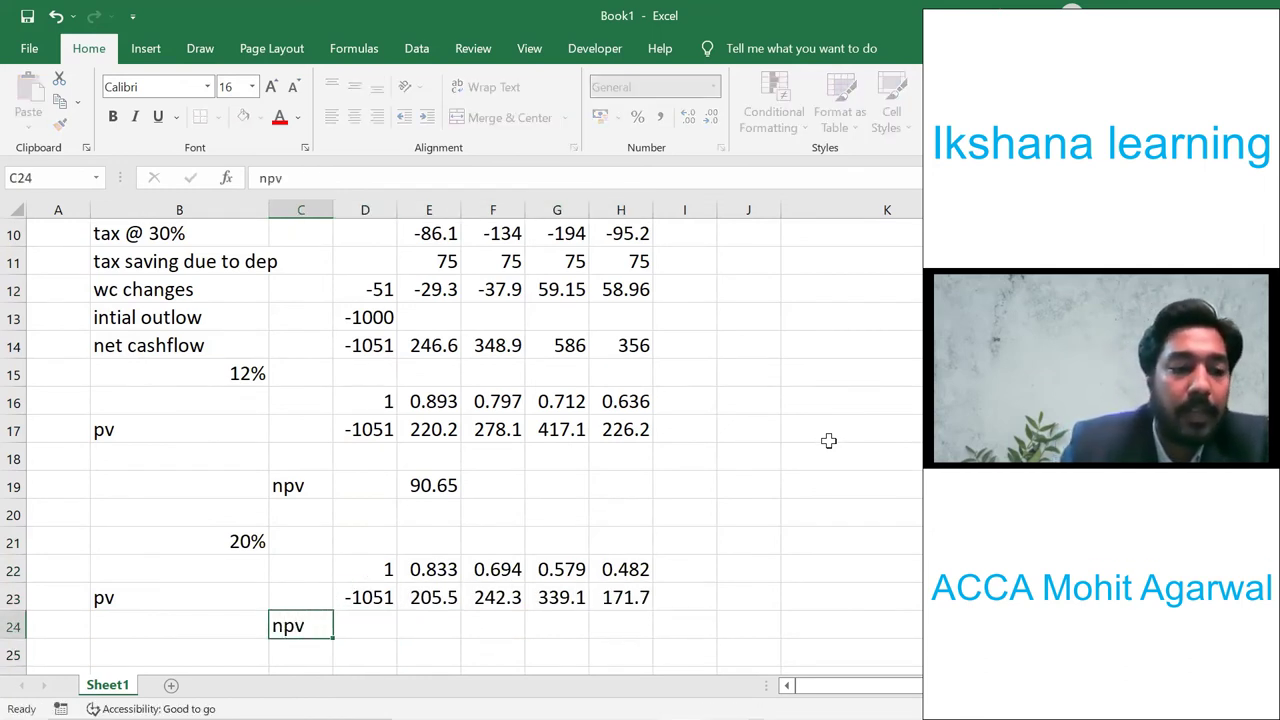
pyautogui.press('Right')
pyautogui.write('=')
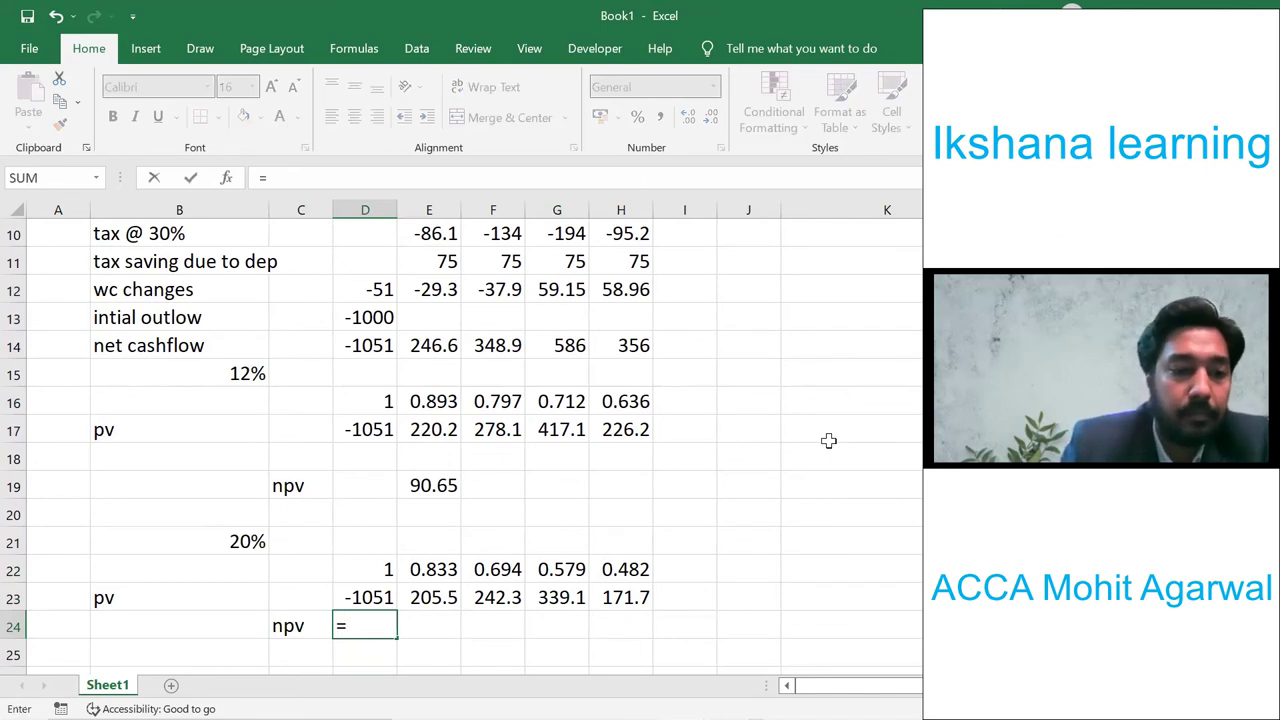
pyautogui.write('sum(')
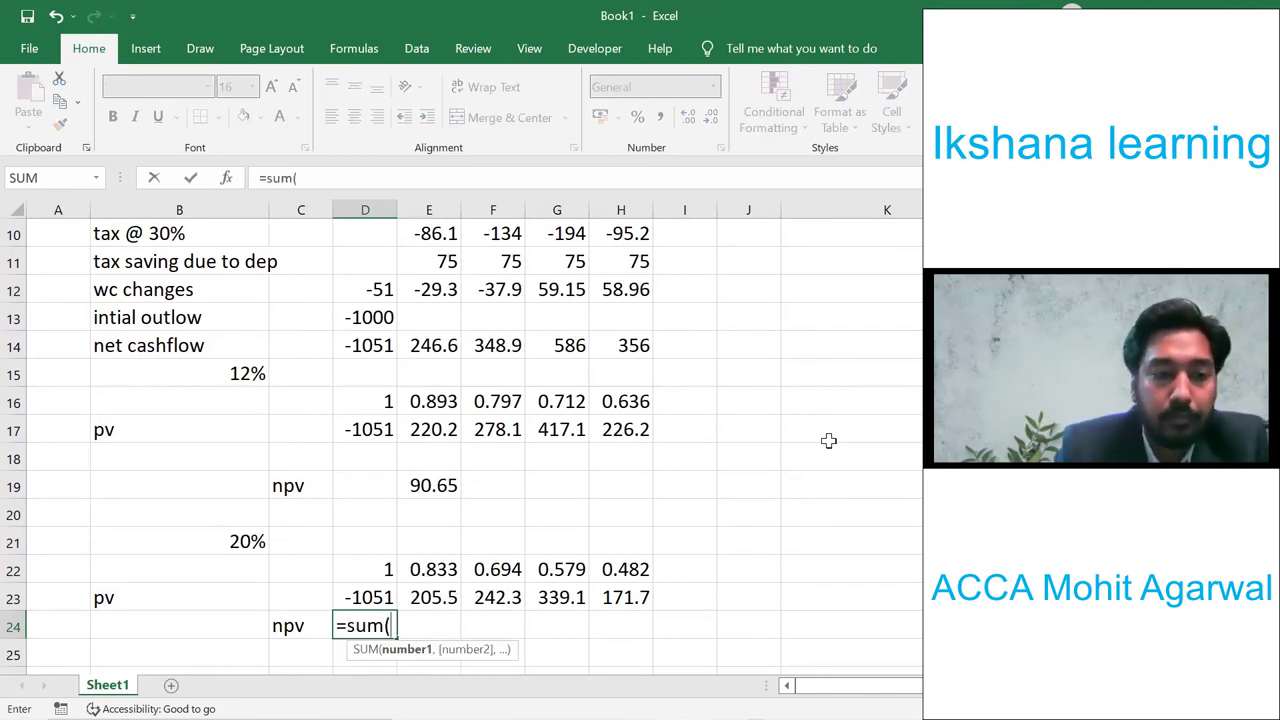
pyautogui.press('Up')
pyautogui.hotkey('shift', 'Right')
pyautogui.hotkey('shift', 'Right')
pyautogui.hotkey('shift', 'Right')
pyautogui.hotkey('shift', 'Right')
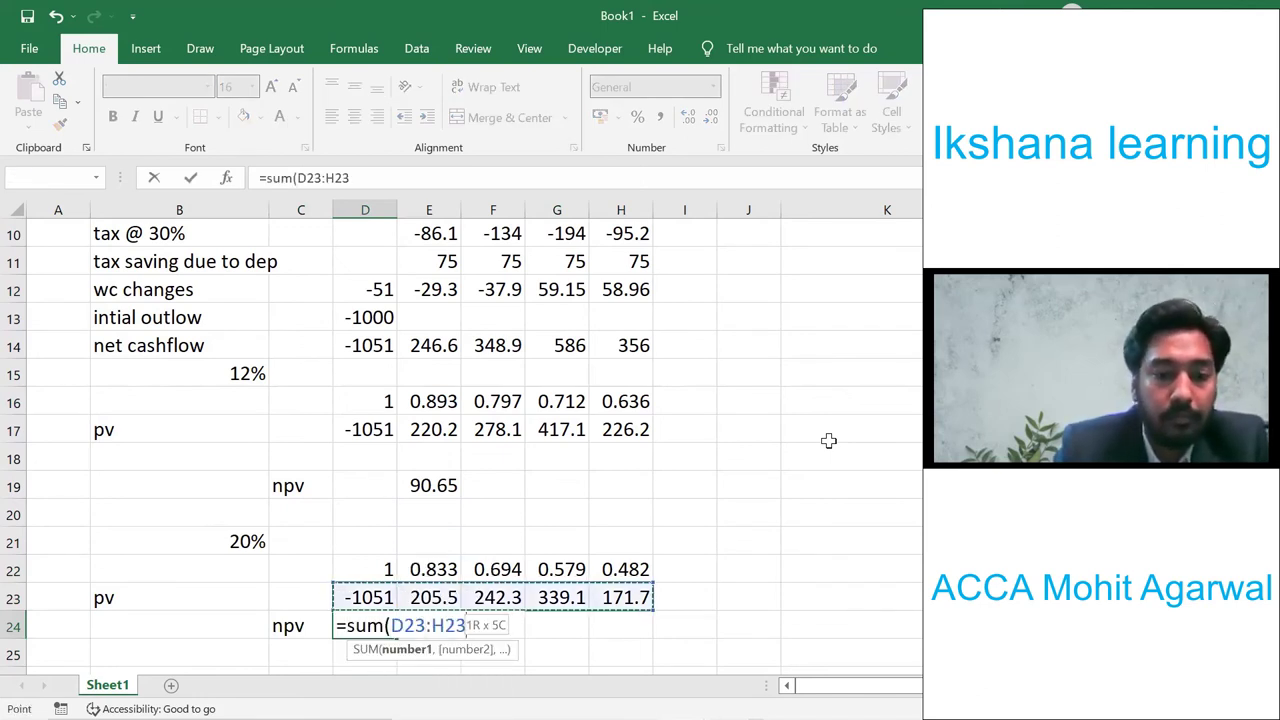
pyautogui.press('Return')
pyautogui.press('Up')
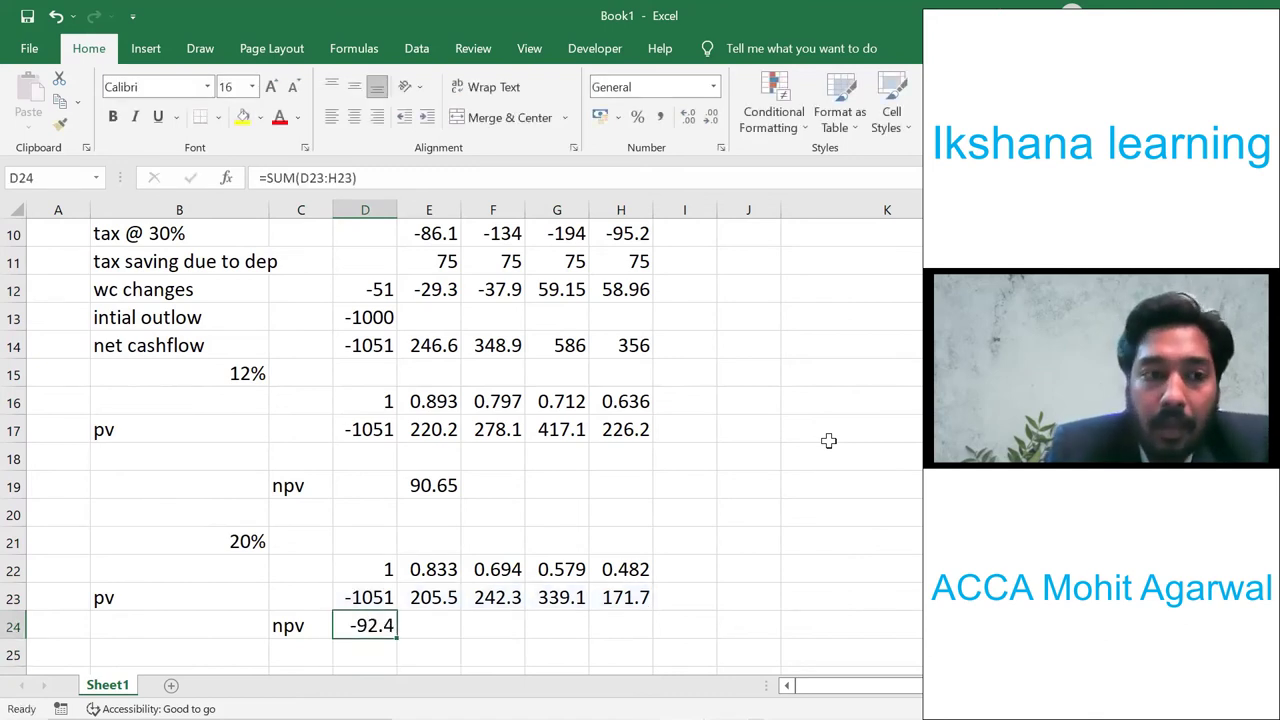
# - Label C27 as irr, three rows below the 20% NPV
pyautogui.press('Down')
pyautogui.press('Down')
pyautogui.press('Down')
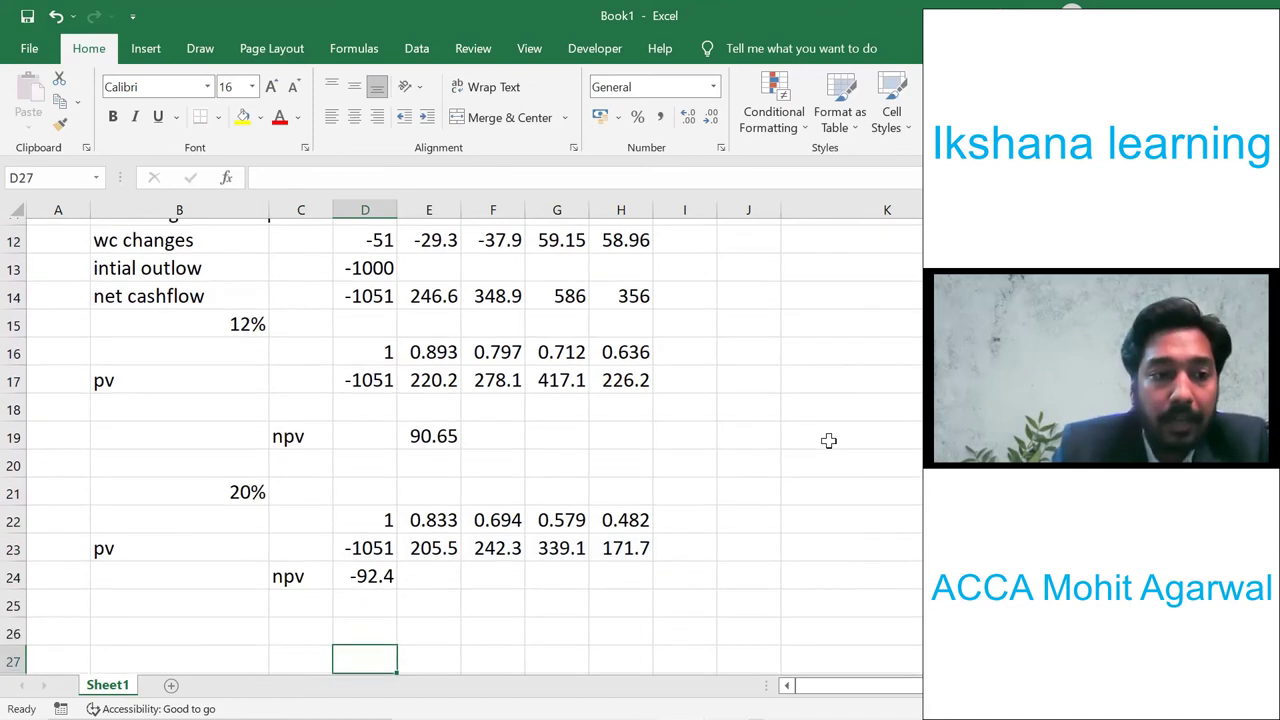
pyautogui.press('Left')
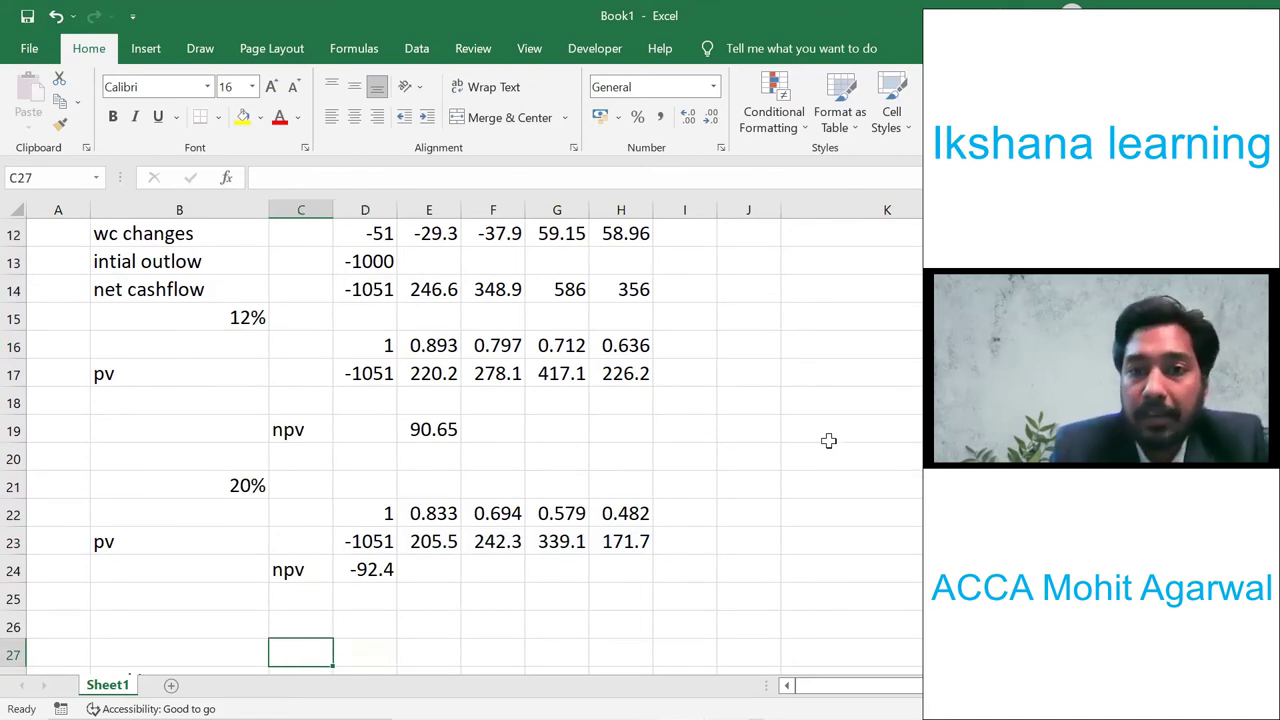
pyautogui.write('irr')
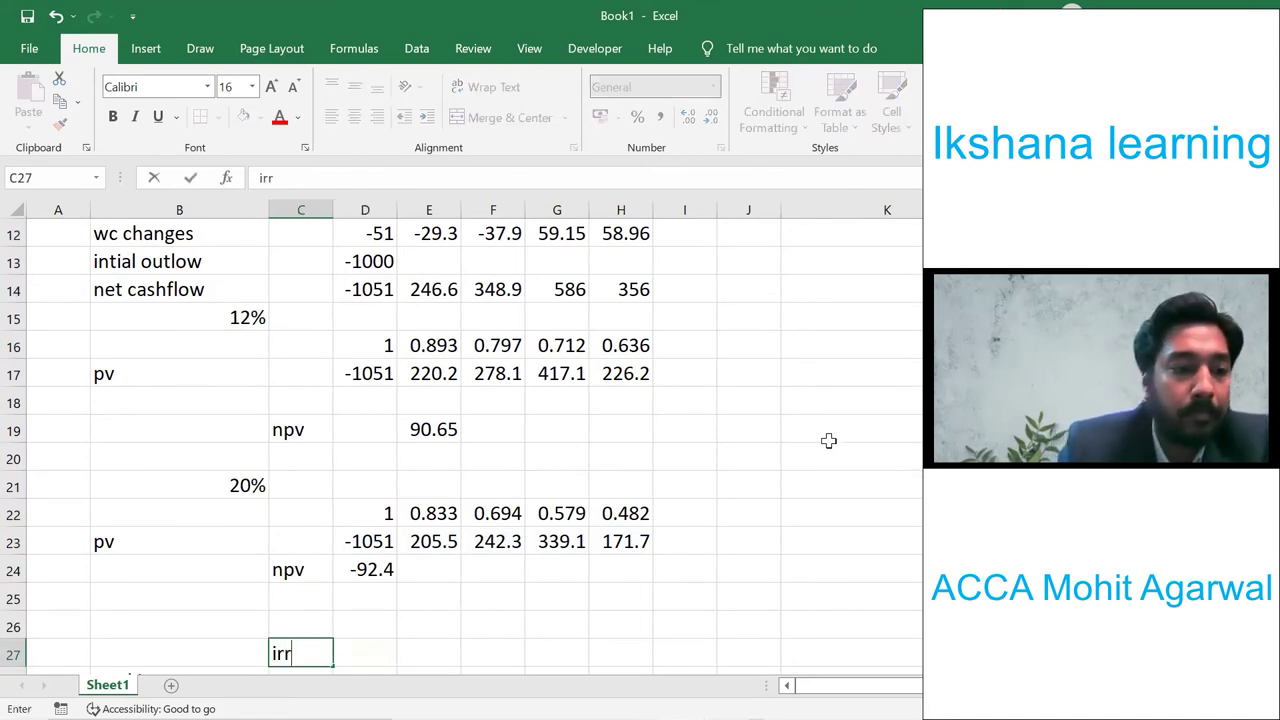
pyautogui.press('Tab')
# - Begin the IRR formula in E27 with a reference to the 12% discount rate in B15
pyautogui.press('Tab')
pyautogui.write('=')
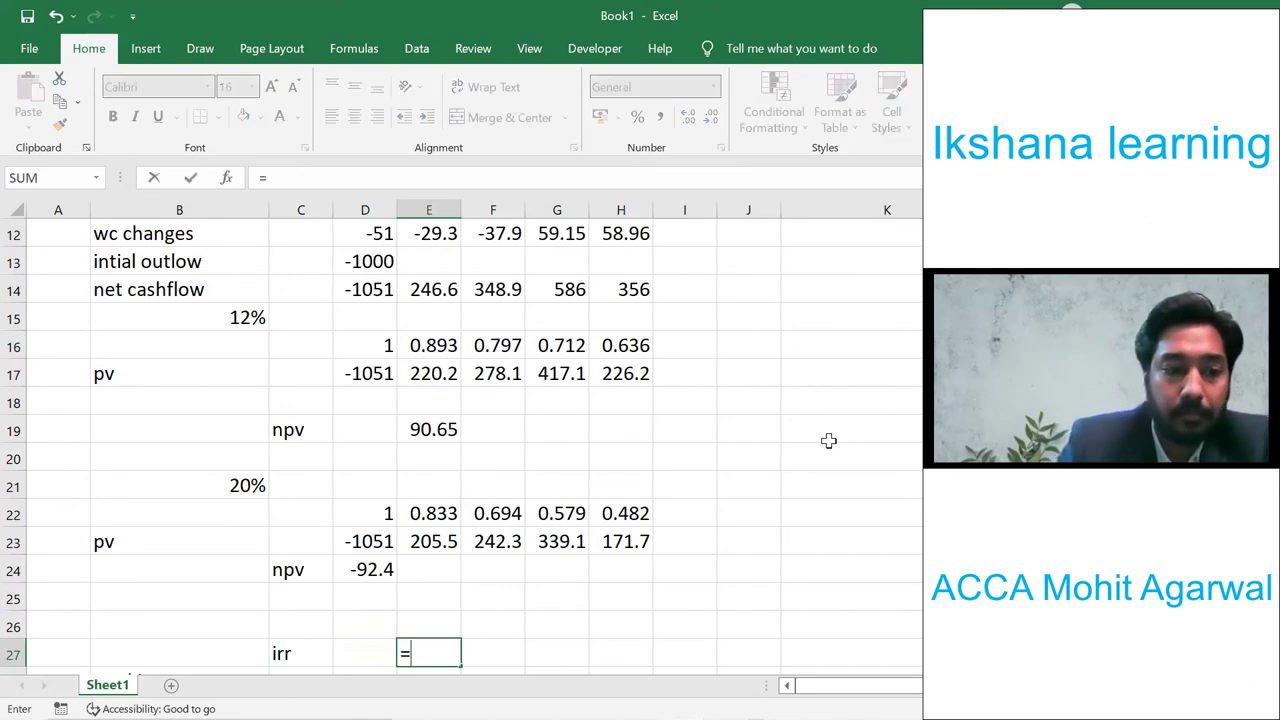
pyautogui.press('Up')
pyautogui.press('Up')
pyautogui.press('Up')
pyautogui.press('Up')
pyautogui.press('Up')
pyautogui.press('Up')
pyautogui.press('Up')
pyautogui.press('Up')
pyautogui.press('Up')
pyautogui.press('Up')
pyautogui.press('Up')
pyautogui.press('Up')
pyautogui.press('Up')
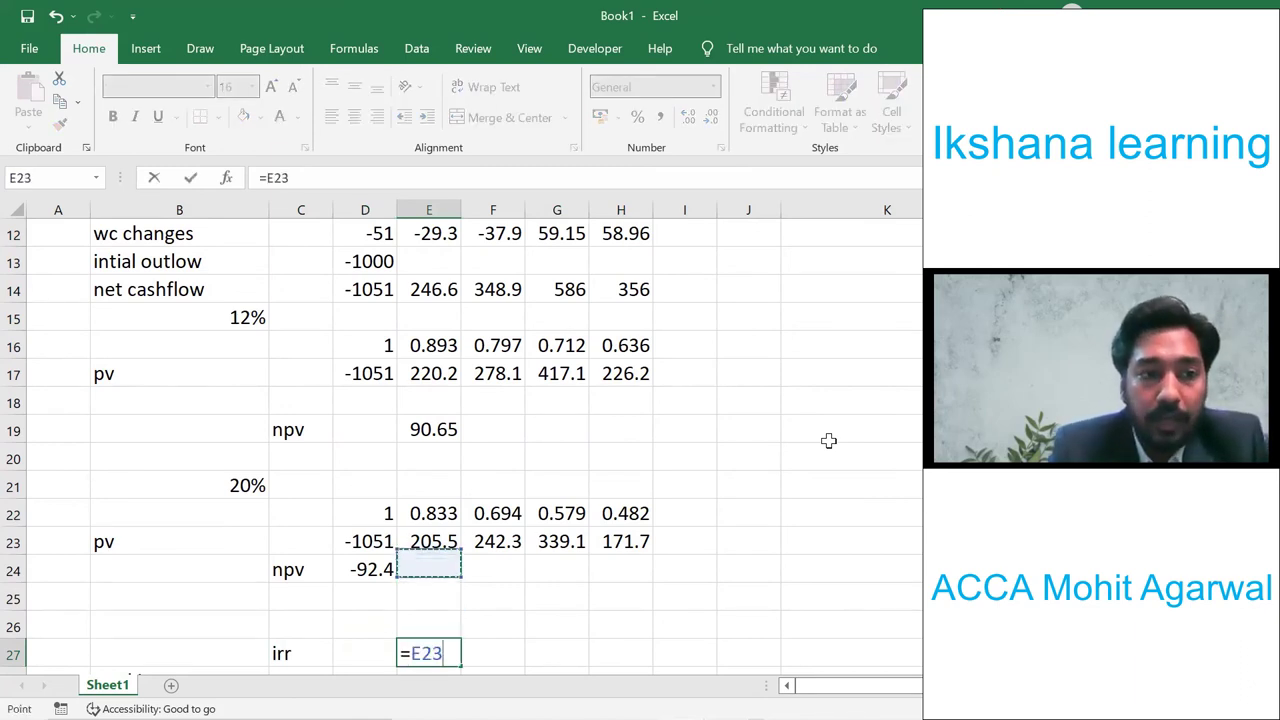
pyautogui.press('Left')
pyautogui.press('Left')
pyautogui.press('Down')
pyautogui.press('Left')
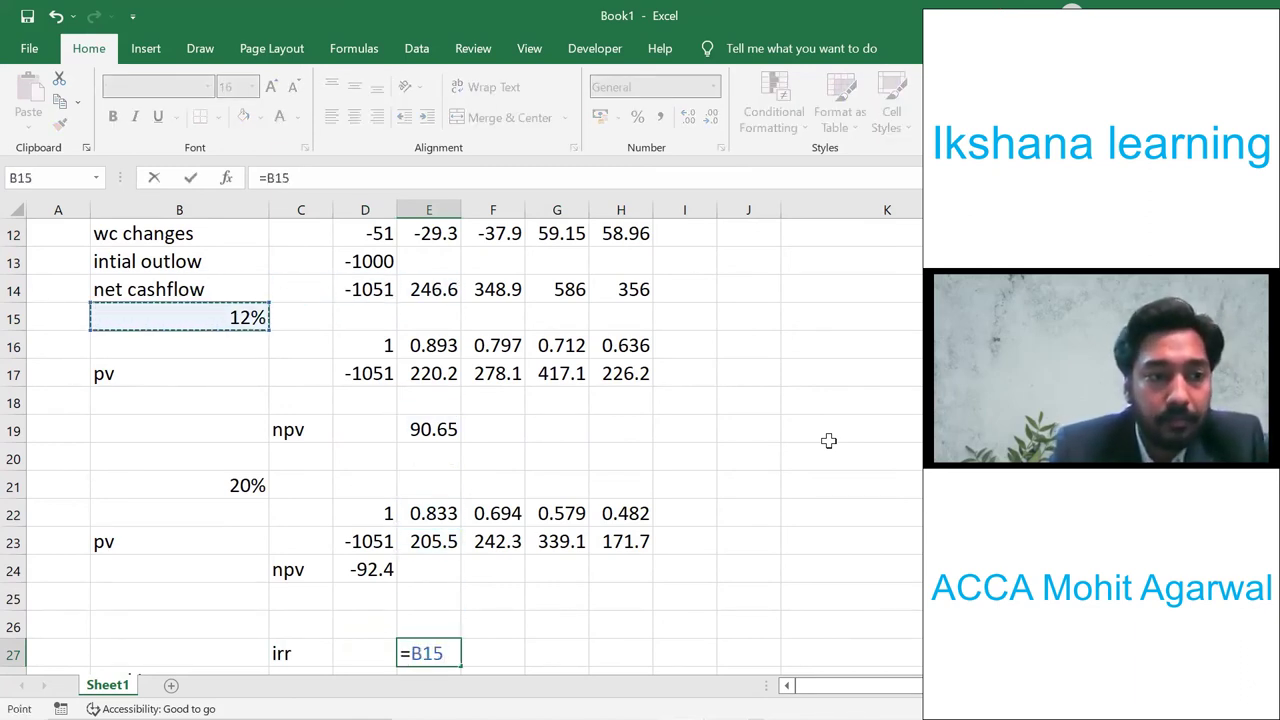
# - Add the NPV at 12% in E19 to the E27 formula, making it =B15+E19
pyautogui.write('+')
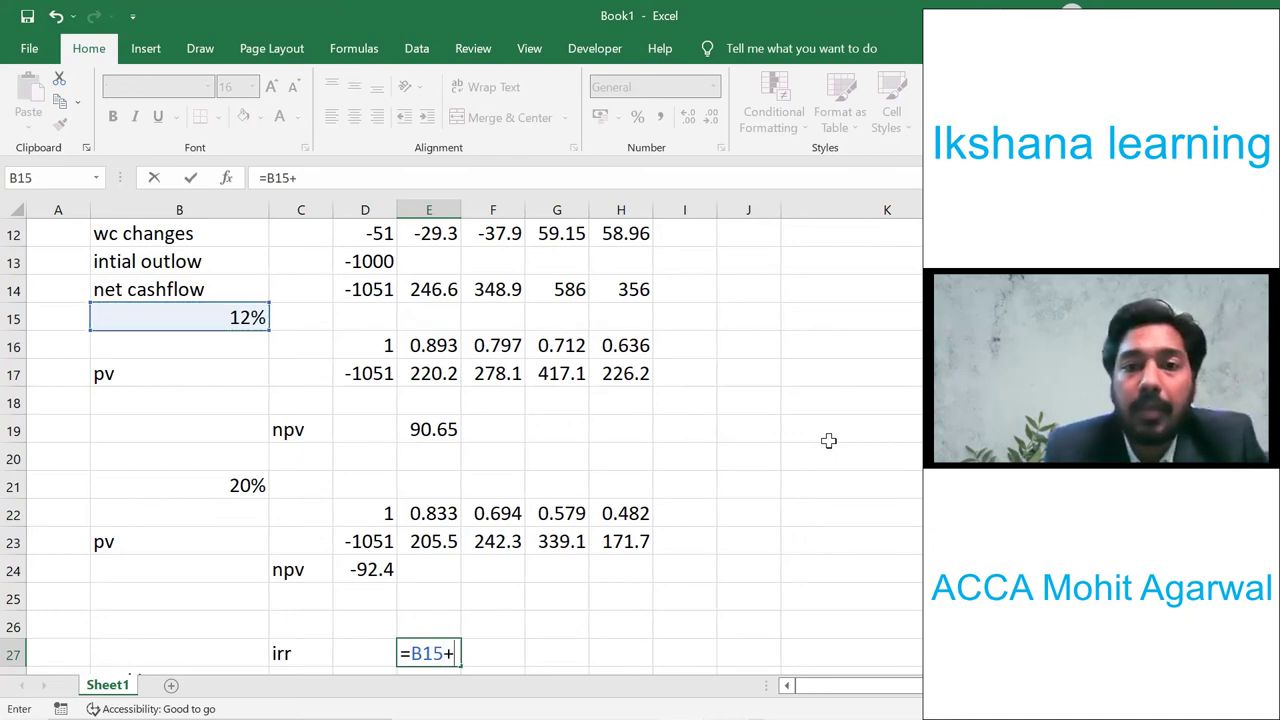
pyautogui.press('Up')
pyautogui.press('Up')
pyautogui.press('Up')
pyautogui.press('Up')
pyautogui.press('Up')
pyautogui.press('Up')
pyautogui.press('Up')
pyautogui.press('Up')
pyautogui.press('Up')
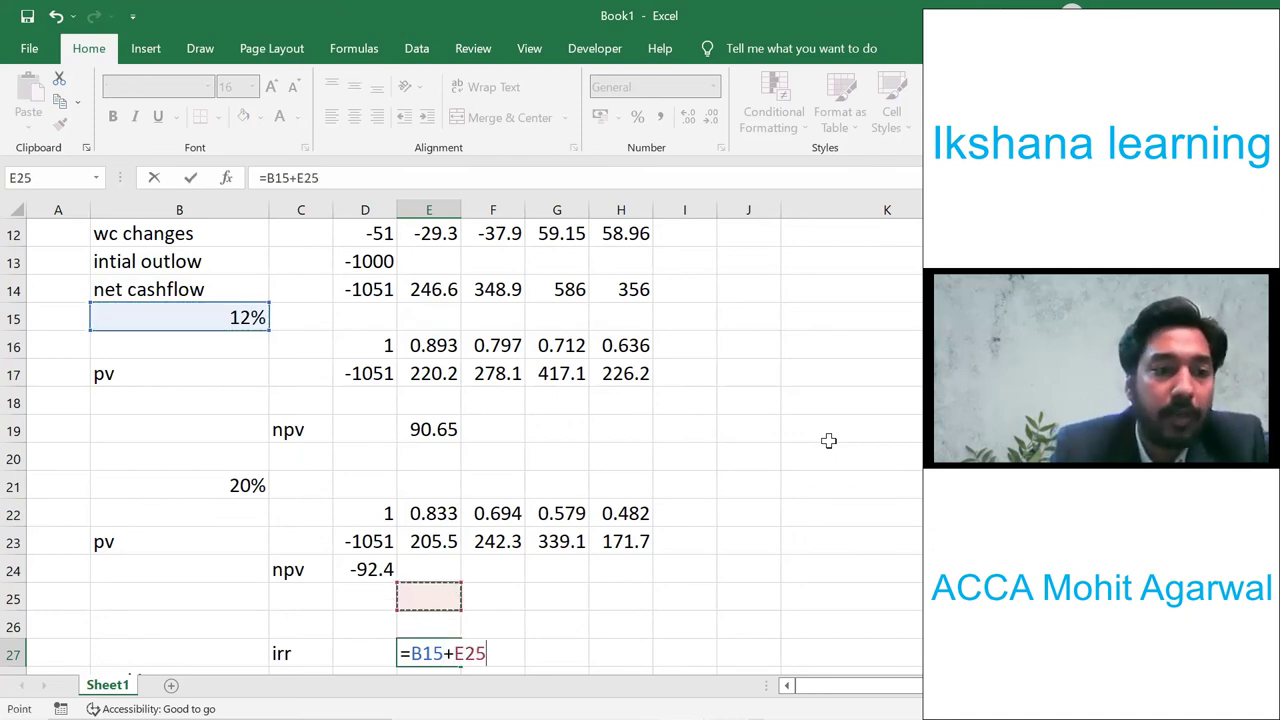
pyautogui.press('Down')
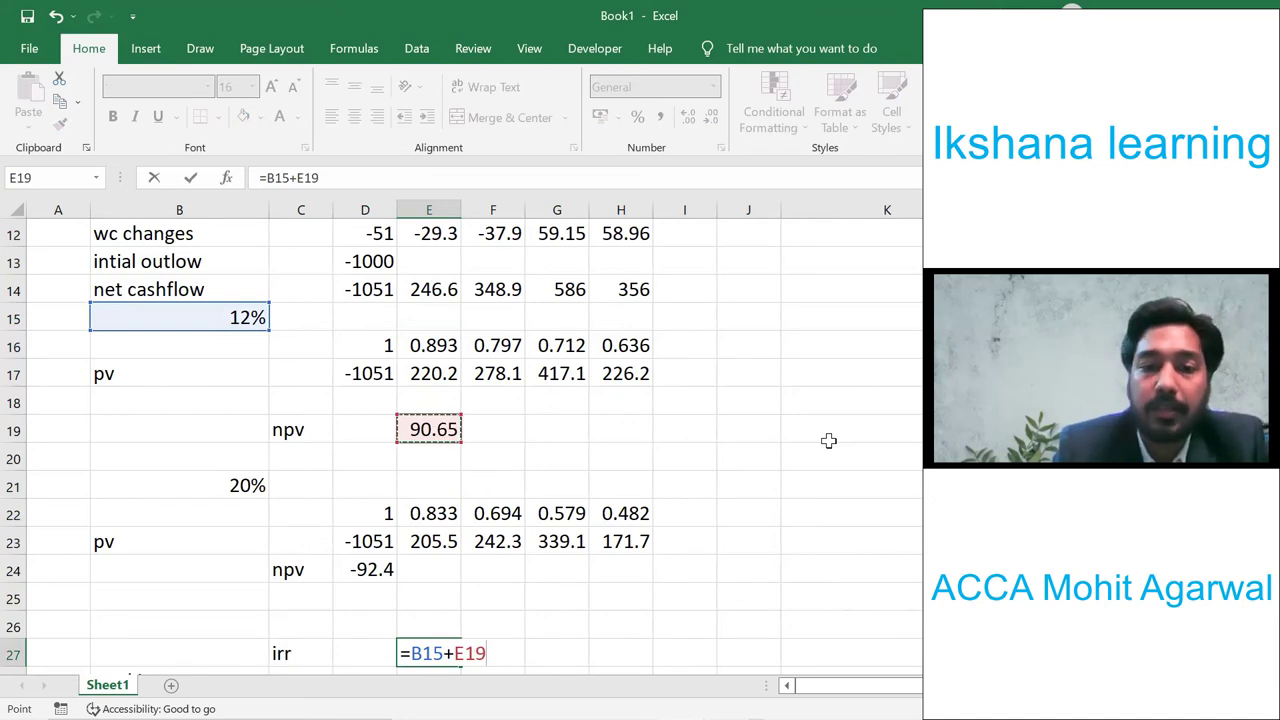
# - Divide E19 by the difference between the two NPVs, extending the E27 formula to =B15+E19/(E19-D24)
pyautogui.write('/')
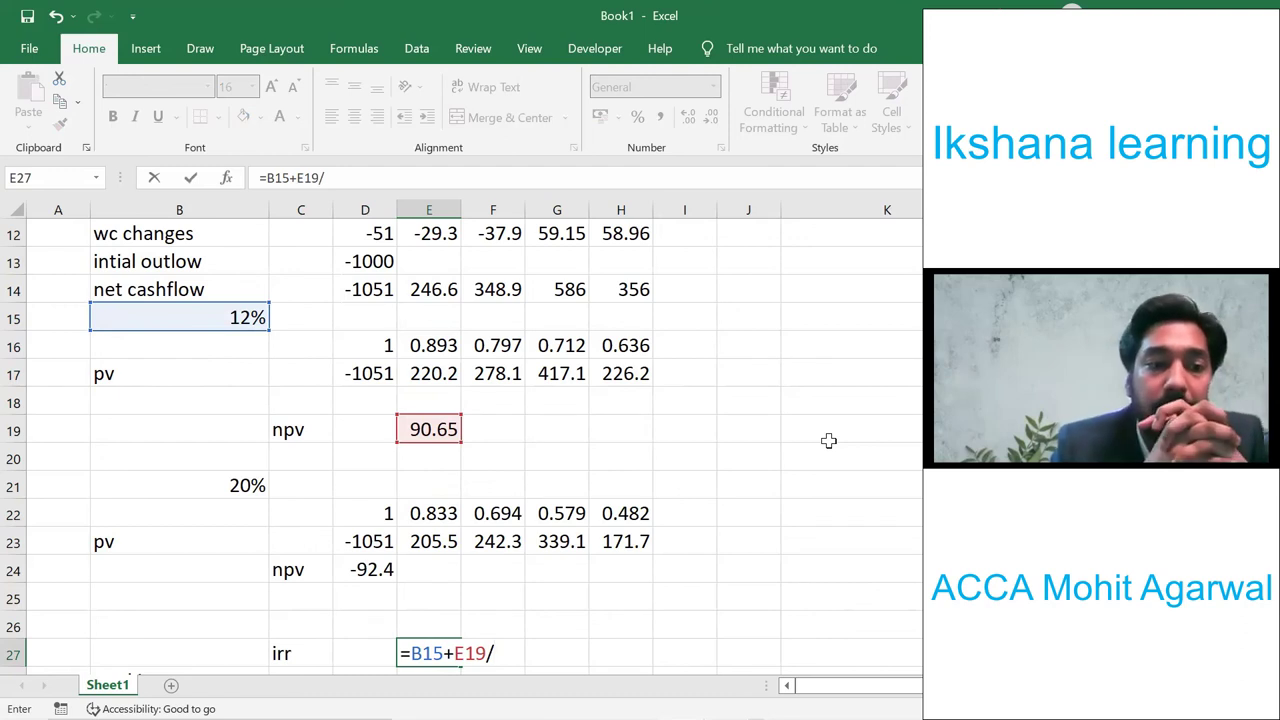
pyautogui.write('(')
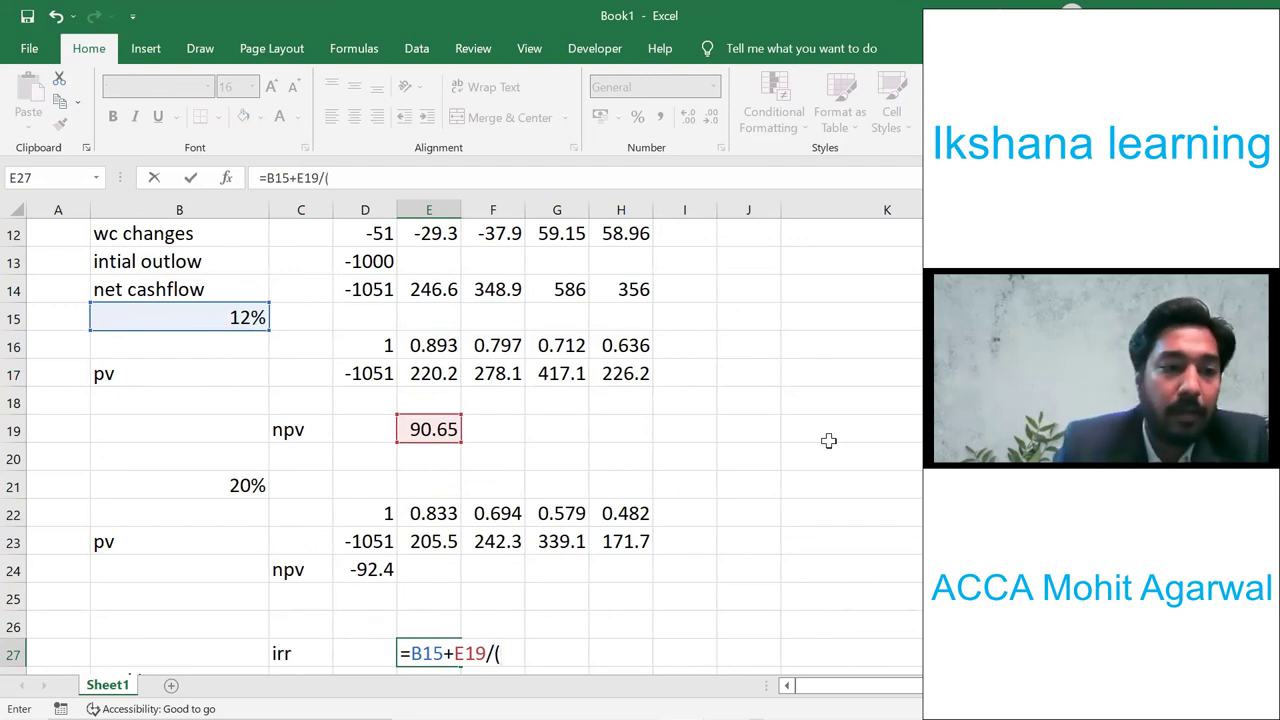
pyautogui.press('Up')
pyautogui.press('Up')
pyautogui.press('Up')
pyautogui.press('Up')
pyautogui.press('Up')
pyautogui.press('Up')
pyautogui.press('Up')
pyautogui.press('Up')
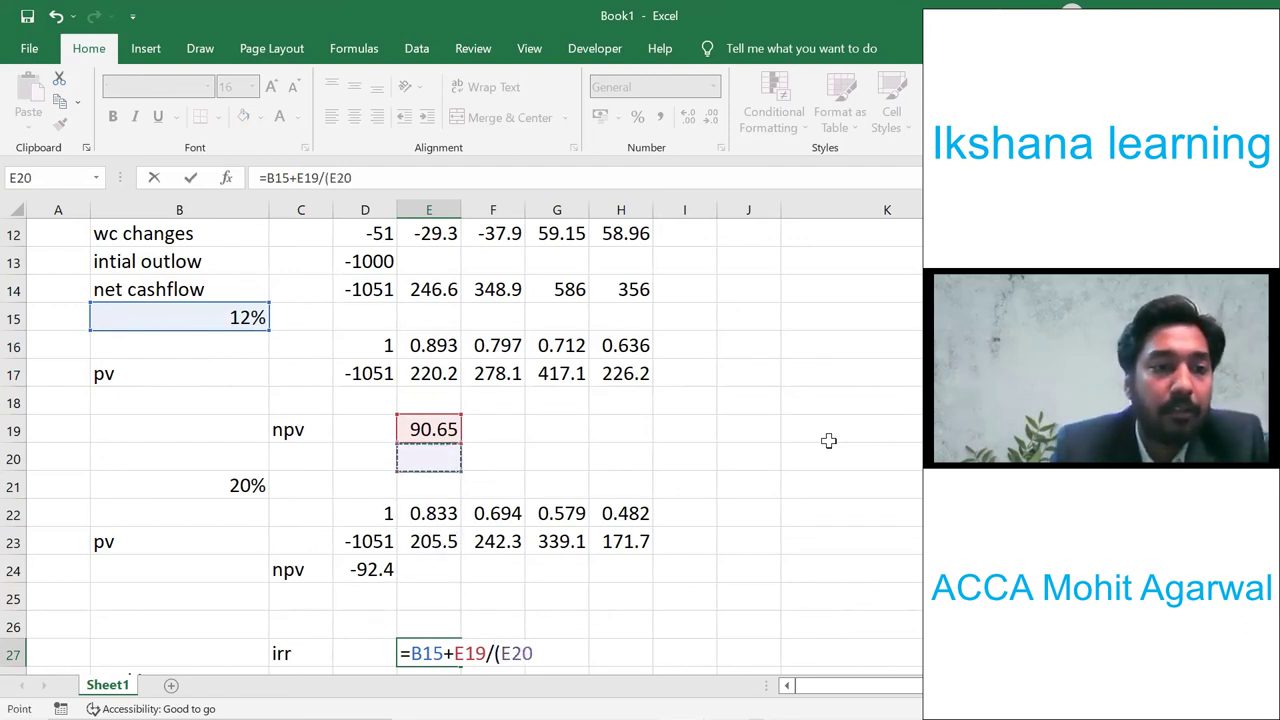
pyautogui.write('-')
pyautogui.press('Up')
pyautogui.press('Up')
pyautogui.press('Up')
pyautogui.press('Left')
pyautogui.write(')')
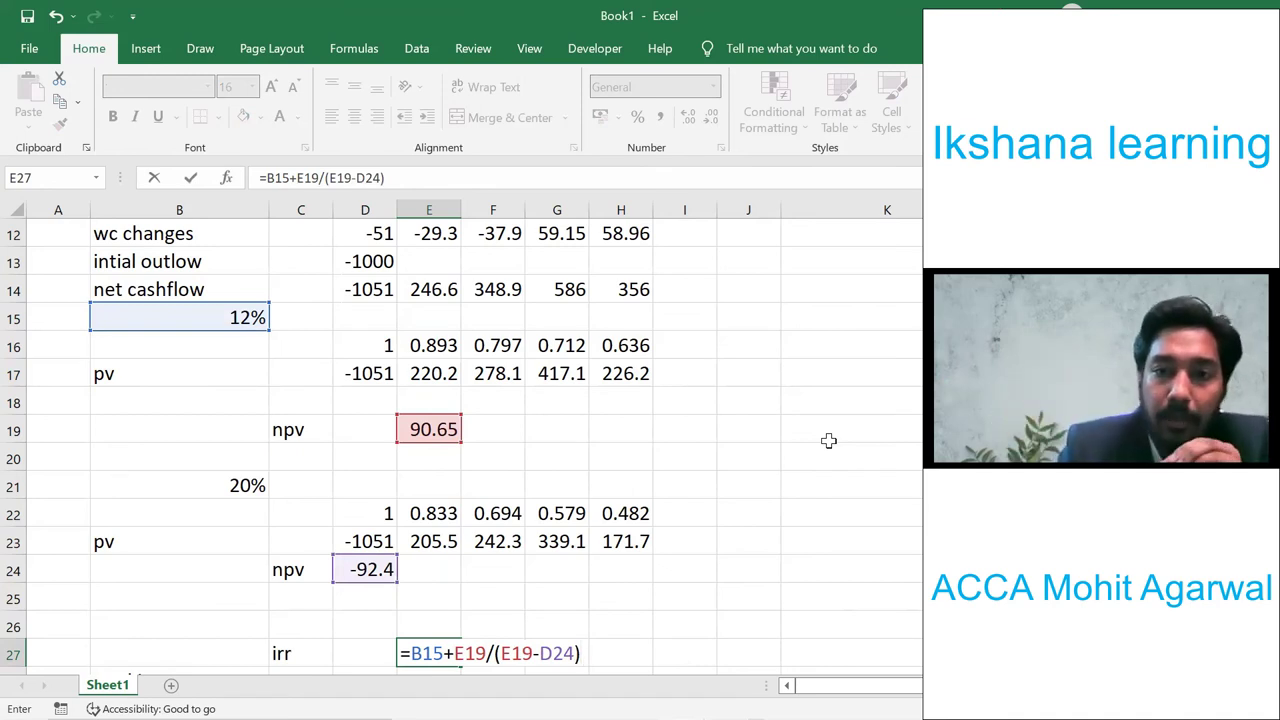
# - Multiply the E27 fraction by a new bracket that starts with the 20% rate, extending the formula to =B15+E19/(E19-D24)*(B21
pyautogui.write('*(')
pyautogui.press('Left')
pyautogui.press('Left')
pyautogui.press('Left')
pyautogui.press('Up')
pyautogui.press('Up')
pyautogui.press('Up')
pyautogui.press('Up')
pyautogui.press('Up')
pyautogui.press('Up')
pyautogui.press('Up')
pyautogui.press('Up')
pyautogui.press('Up')
pyautogui.press('Up')
pyautogui.press('Up')
pyautogui.press('Up')
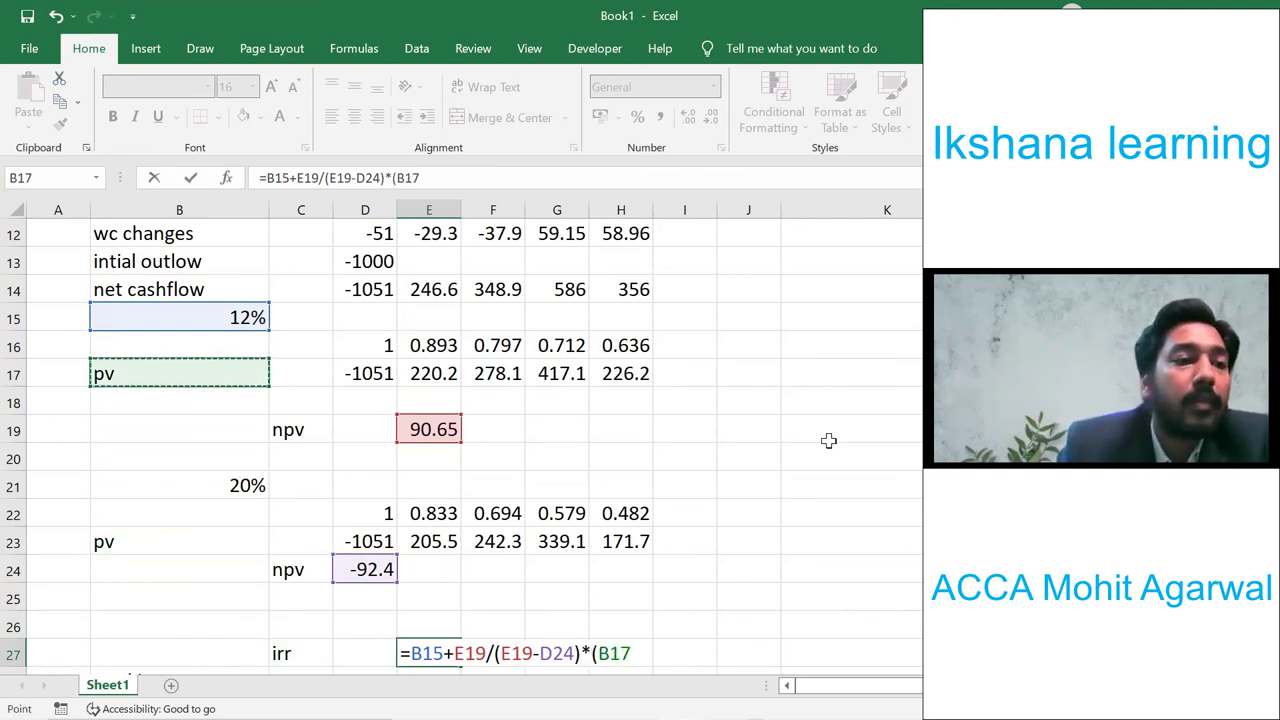
pyautogui.press('Down')
pyautogui.press('Down')
pyautogui.press('Down')
pyautogui.press('Down')
pyautogui.press('Down')
pyautogui.press('Down')
# - Subtract the 12% rate in B15 inside the bracket and enter the E27 formula as =B15+E19/(E19-D24)*(B21-B15)
pyautogui.write('-')
pyautogui.press('Left')
pyautogui.press('Left')
pyautogui.press('Left')
pyautogui.press('Up')
pyautogui.press('Up')
pyautogui.press('Up')
pyautogui.press('Up')
pyautogui.press('Up')
pyautogui.press('Up')
pyautogui.press('Up')
pyautogui.press('Up')
pyautogui.press('Up')
pyautogui.press('Up')
pyautogui.press('Up')
pyautogui.press('Up')
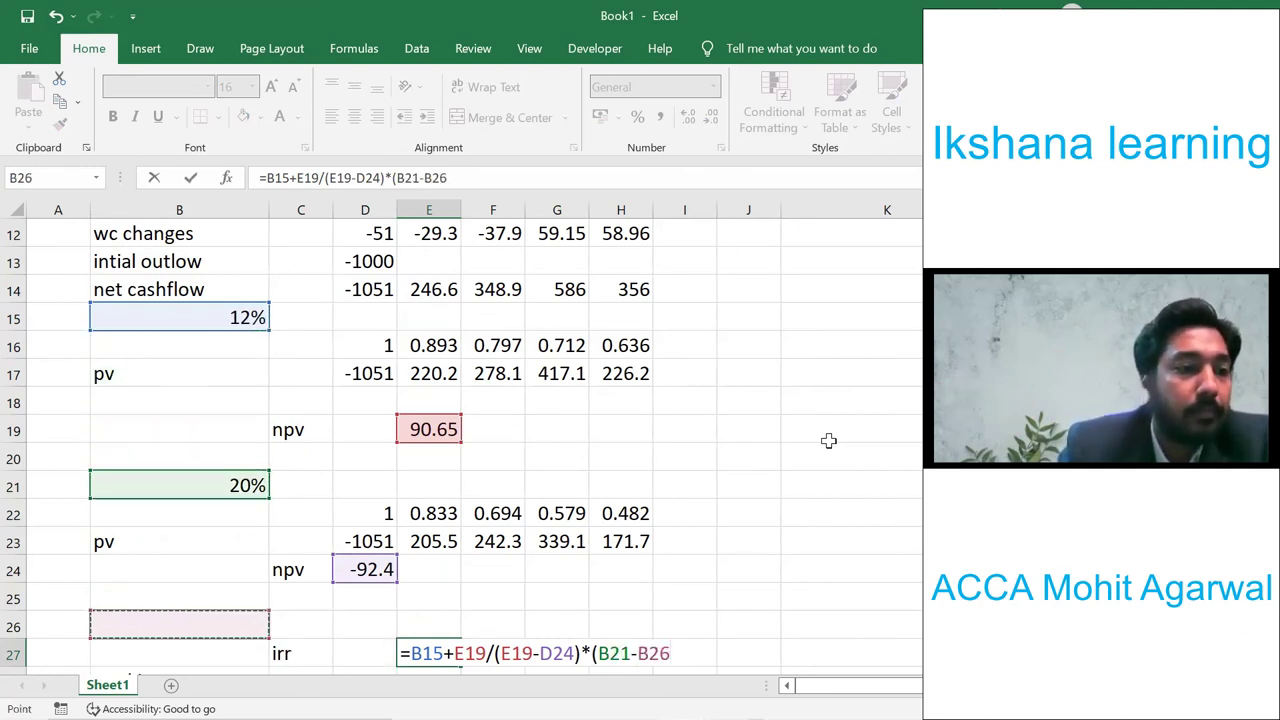
pyautogui.write(')')
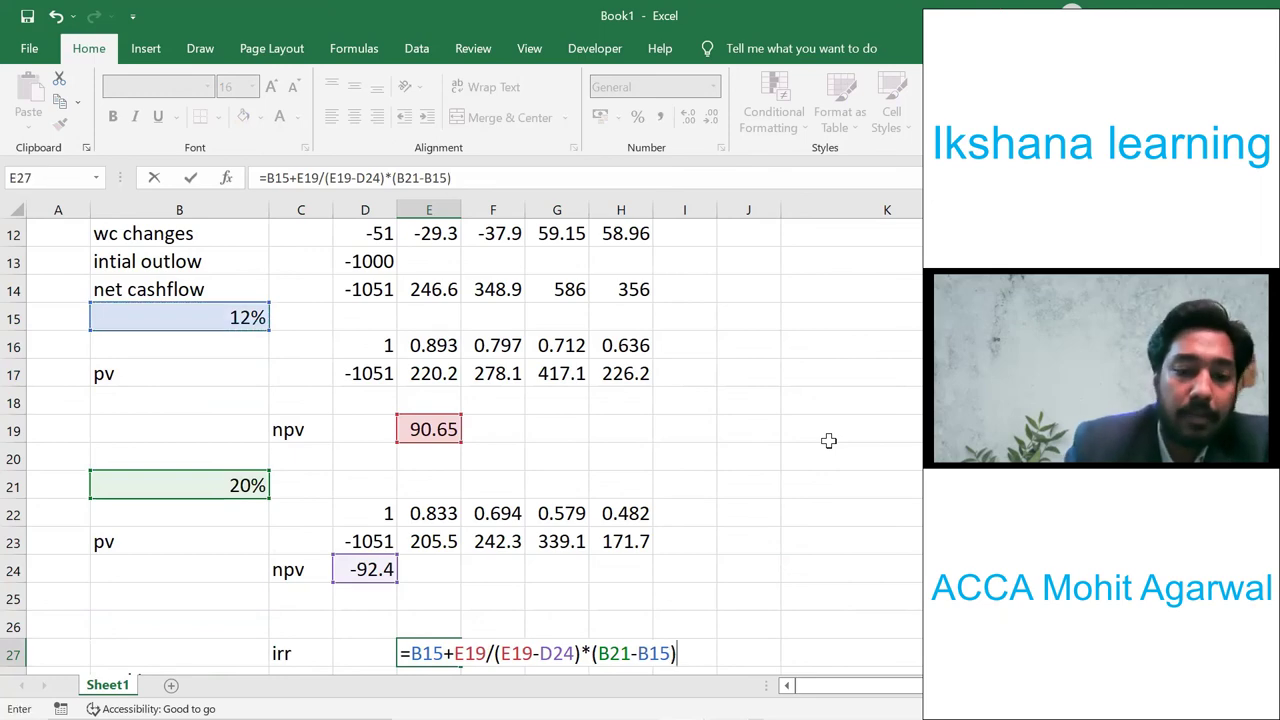
pyautogui.press('Return')
# - Format the interpolated IRR in E27 as a standard two-decimal Percentage
pyautogui.press('Up')
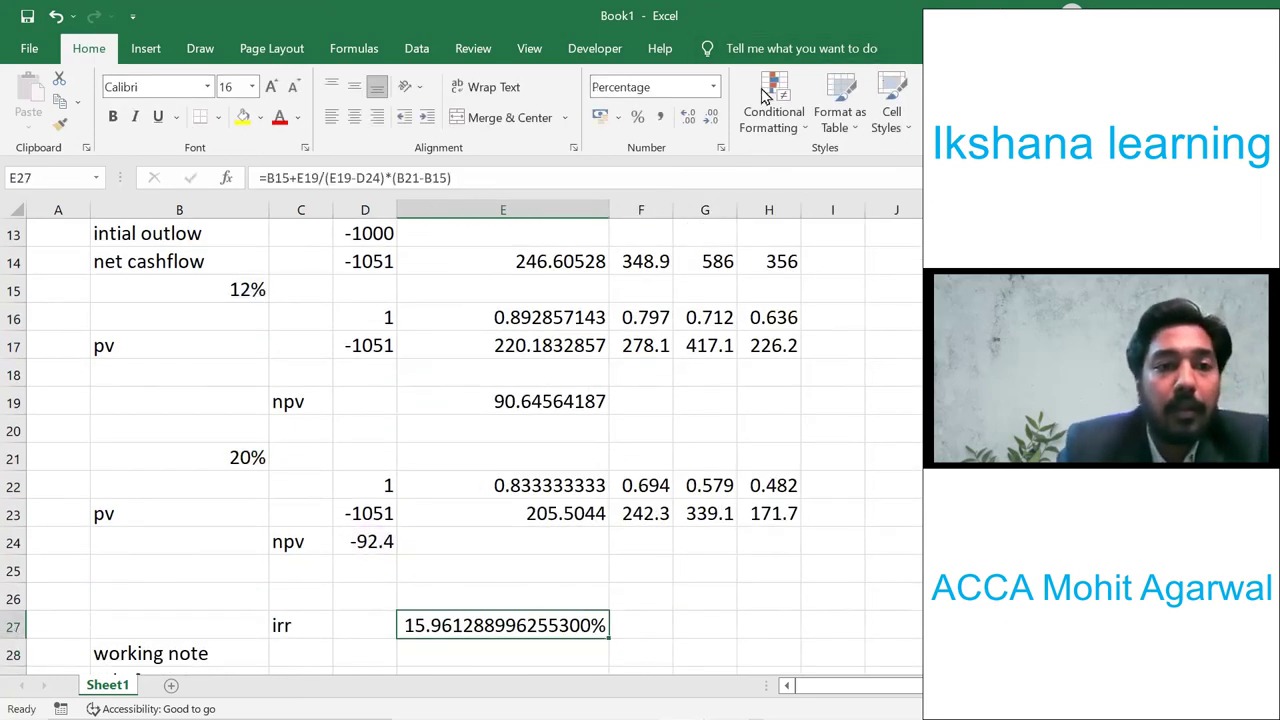
pyautogui.click(713, 87)
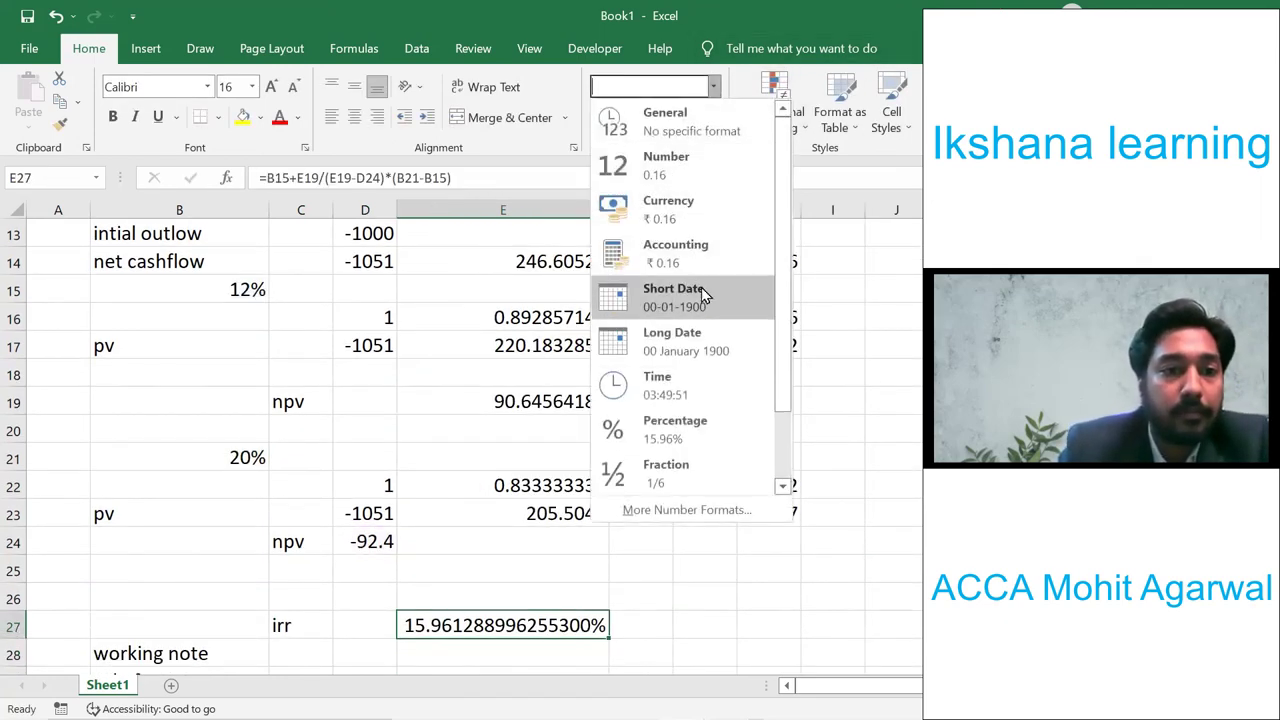
pyautogui.click(698, 420)
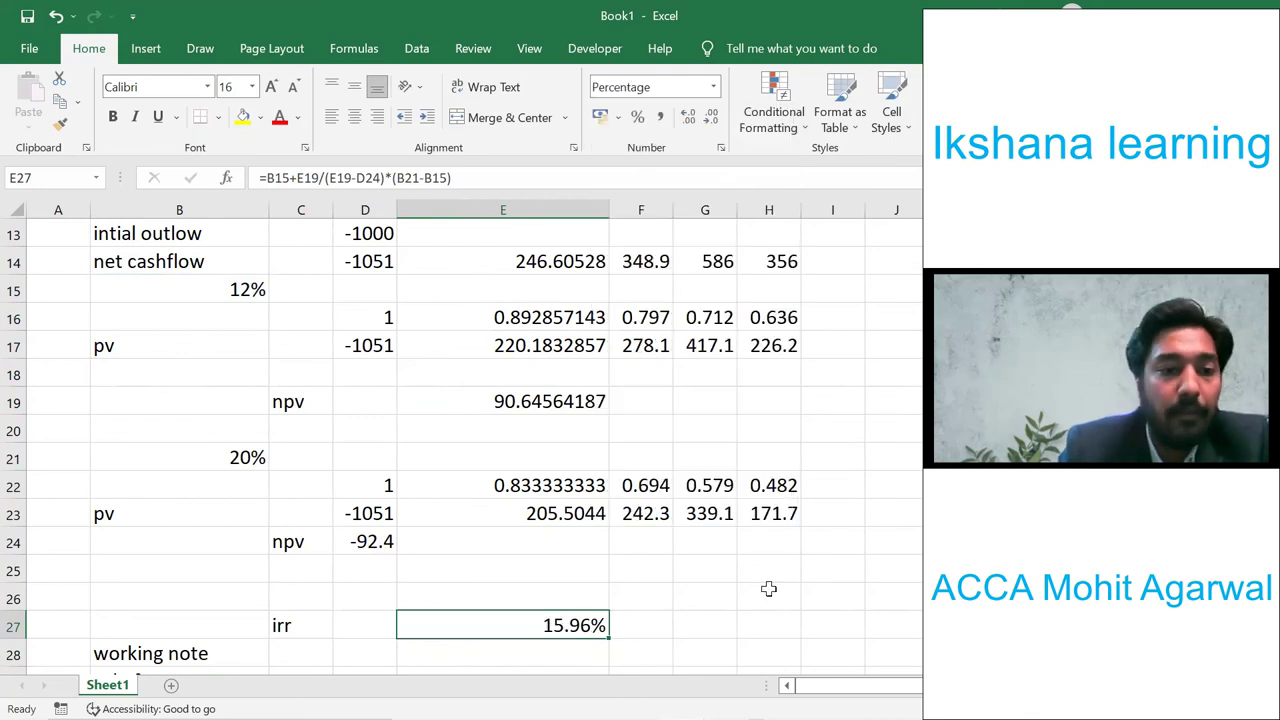
# - Begin a cross-check of the IRR in K24 with the built-in function, starting the formula =irr(
pyautogui.click(768, 590)
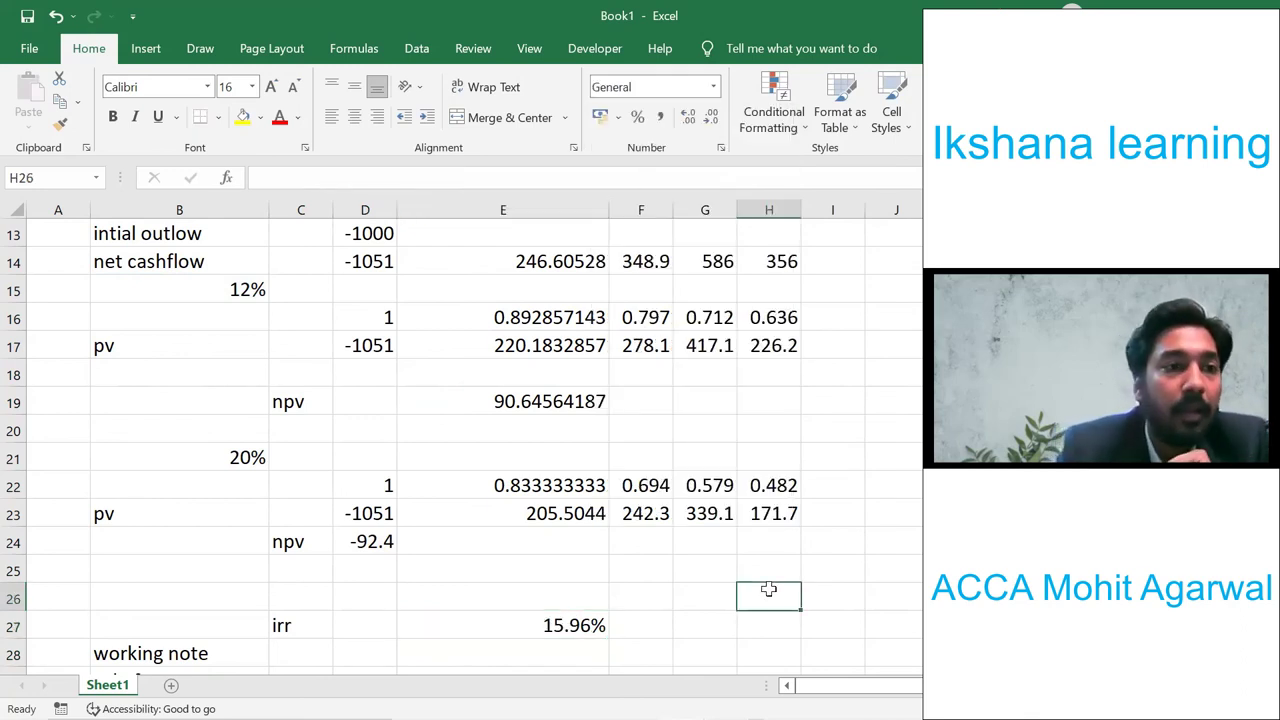
pyautogui.press('Right')
pyautogui.press('Right')
pyautogui.press('Up')
pyautogui.press('Up')
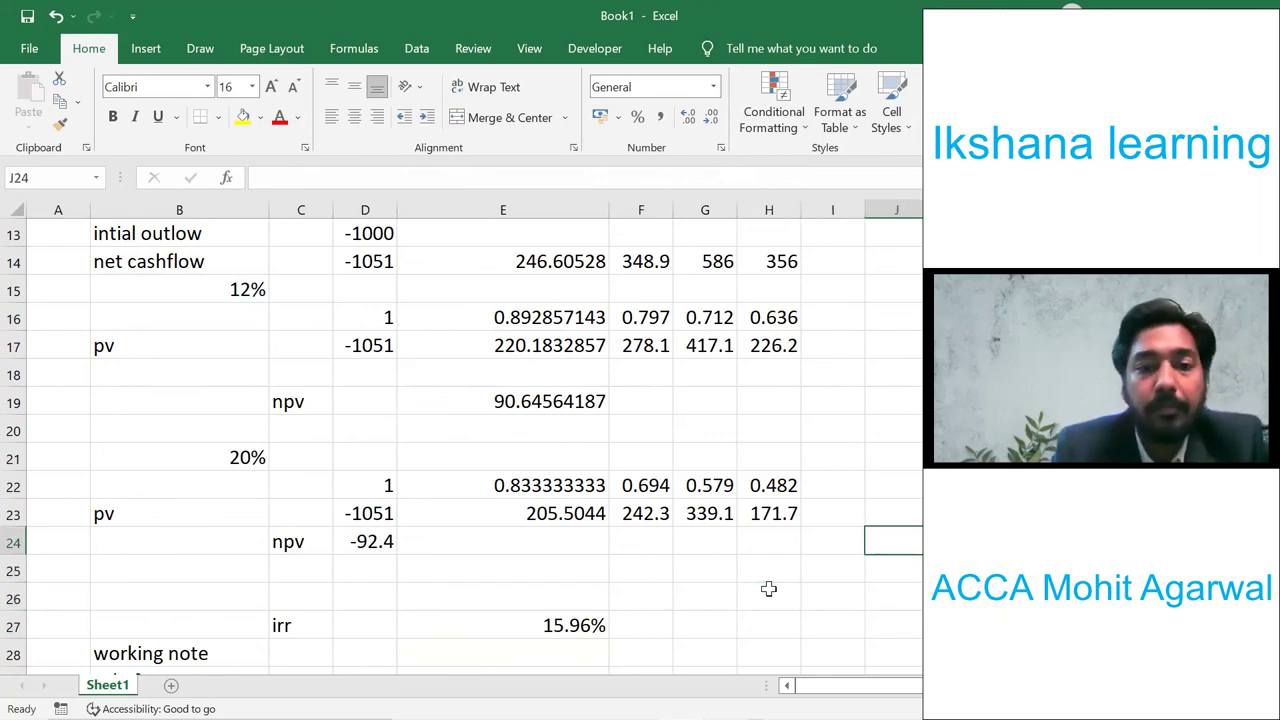
pyautogui.press('Right')
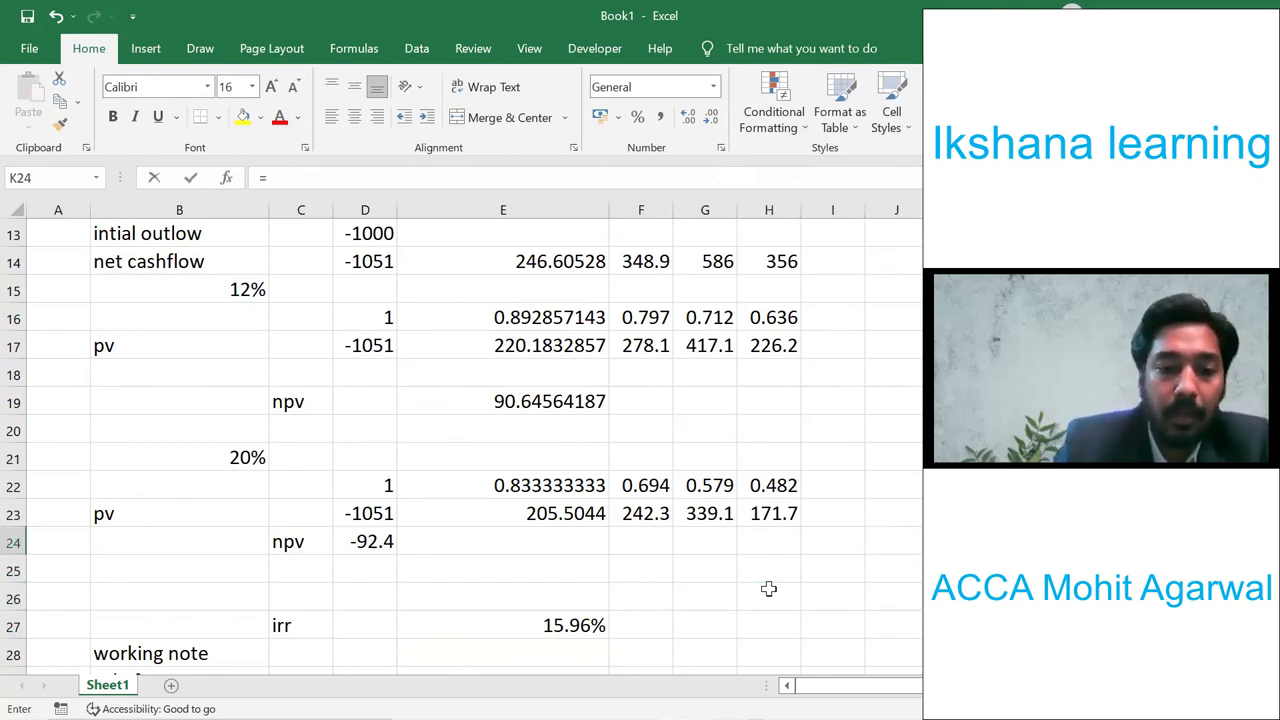
pyautogui.write('=')
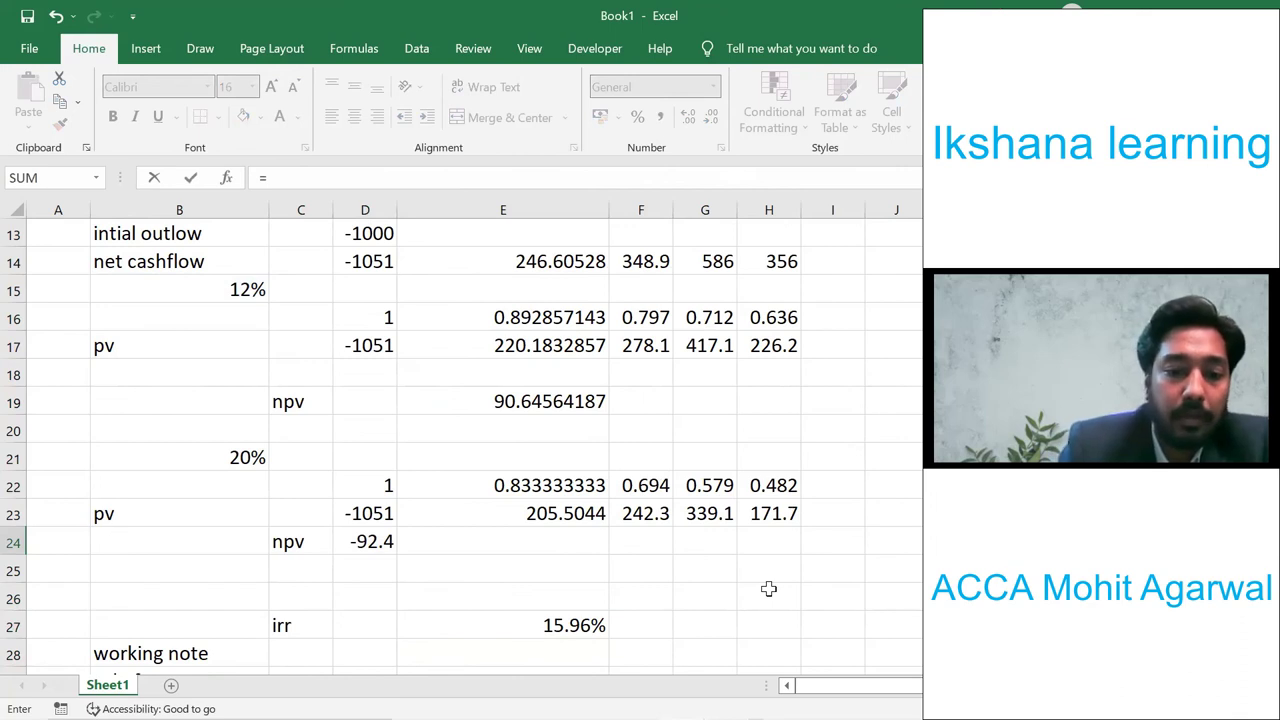
pyautogui.write('irr')
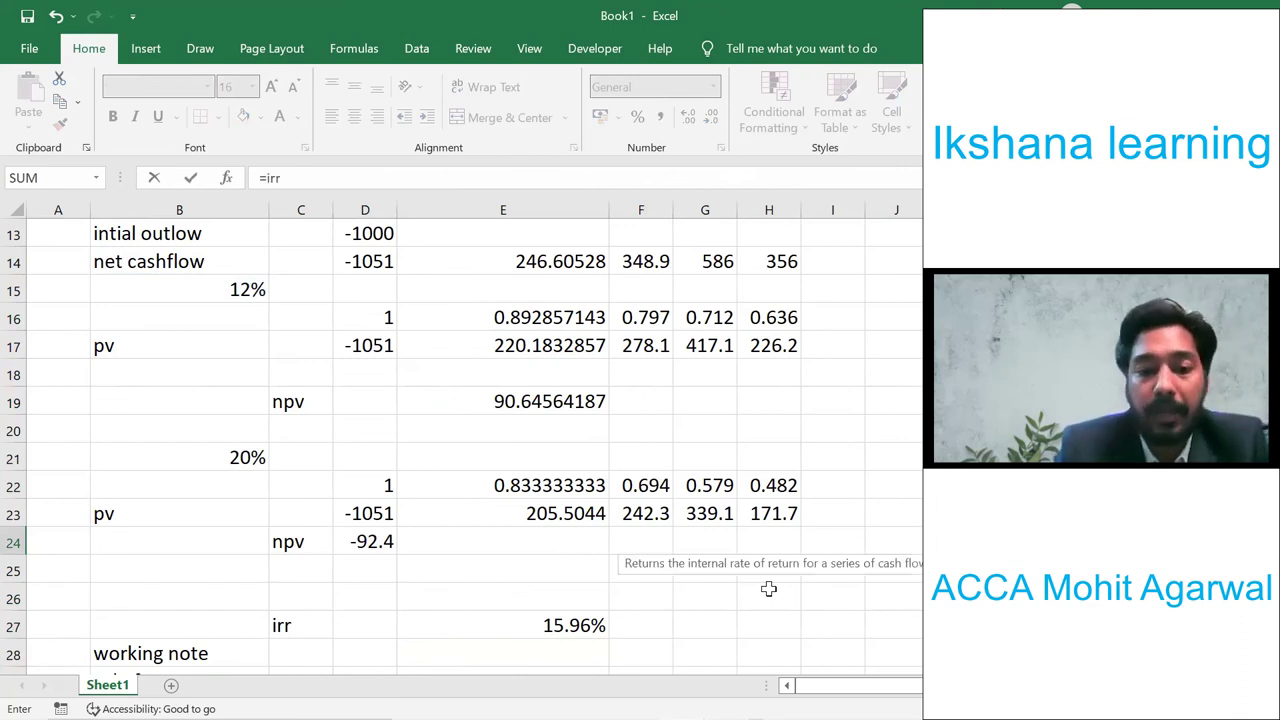
pyautogui.write('(')
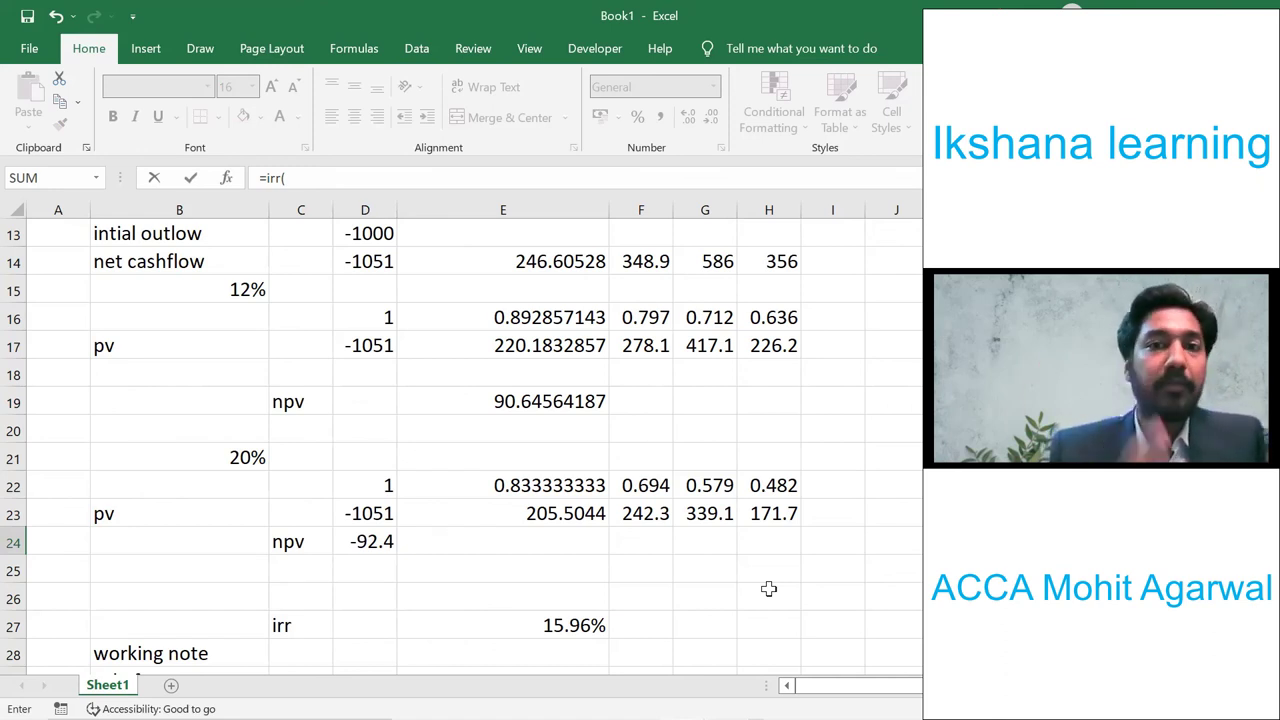
# - Give the K24 IRR function the net cashflow row for years 0 to 4, entering it as =IRR(D14:H14)
pyautogui.press('Left')
pyautogui.press('Left')
pyautogui.press('Left')
pyautogui.press('Left')
pyautogui.press('Left')
pyautogui.press('Left')
pyautogui.press('Left')
pyautogui.press('Up')
pyautogui.press('Up')
pyautogui.press('Up')
pyautogui.press('Up')
pyautogui.press('Up')
pyautogui.press('Up')
pyautogui.press('Up')
pyautogui.press('Up')
pyautogui.press('Up')
pyautogui.press('Up')
pyautogui.press('Up')
pyautogui.press('Down')
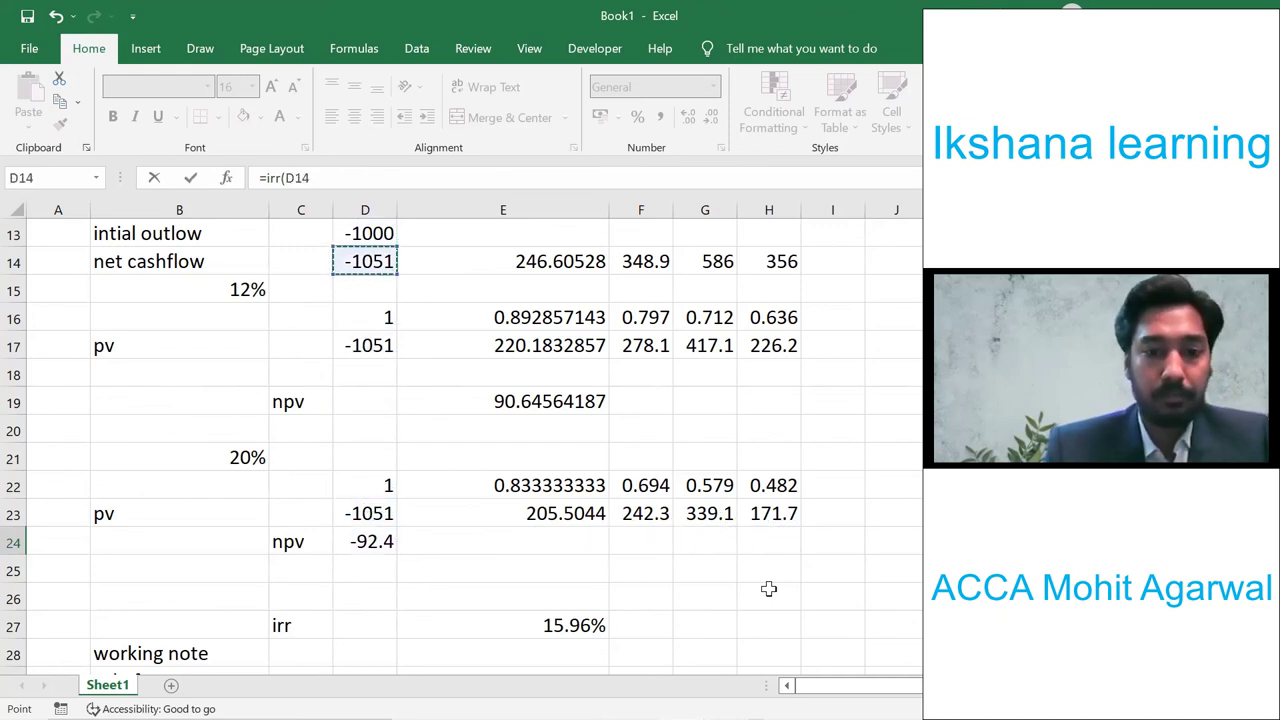
pyautogui.hotkey('shift', 'Right')
pyautogui.hotkey('shift', 'Right')
pyautogui.hotkey('shift', 'Right')
pyautogui.hotkey('shift', 'Right')
pyautogui.press('Return')
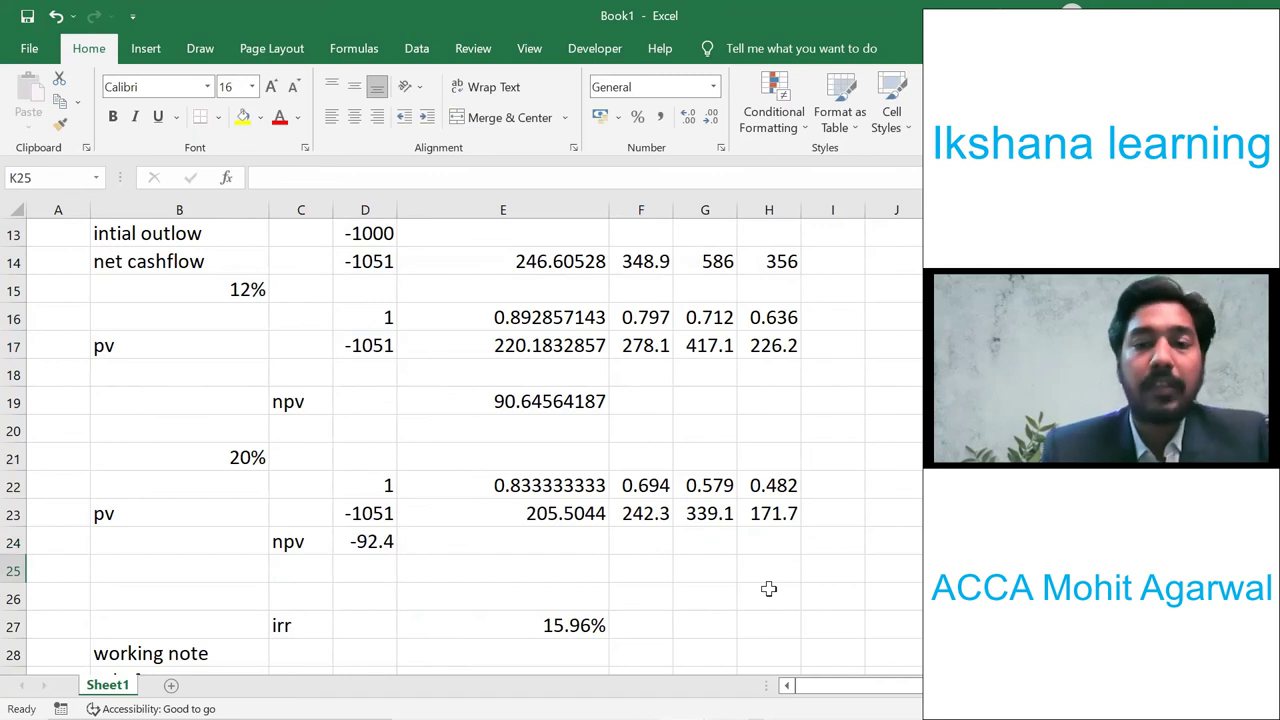
pyautogui.press('Up')
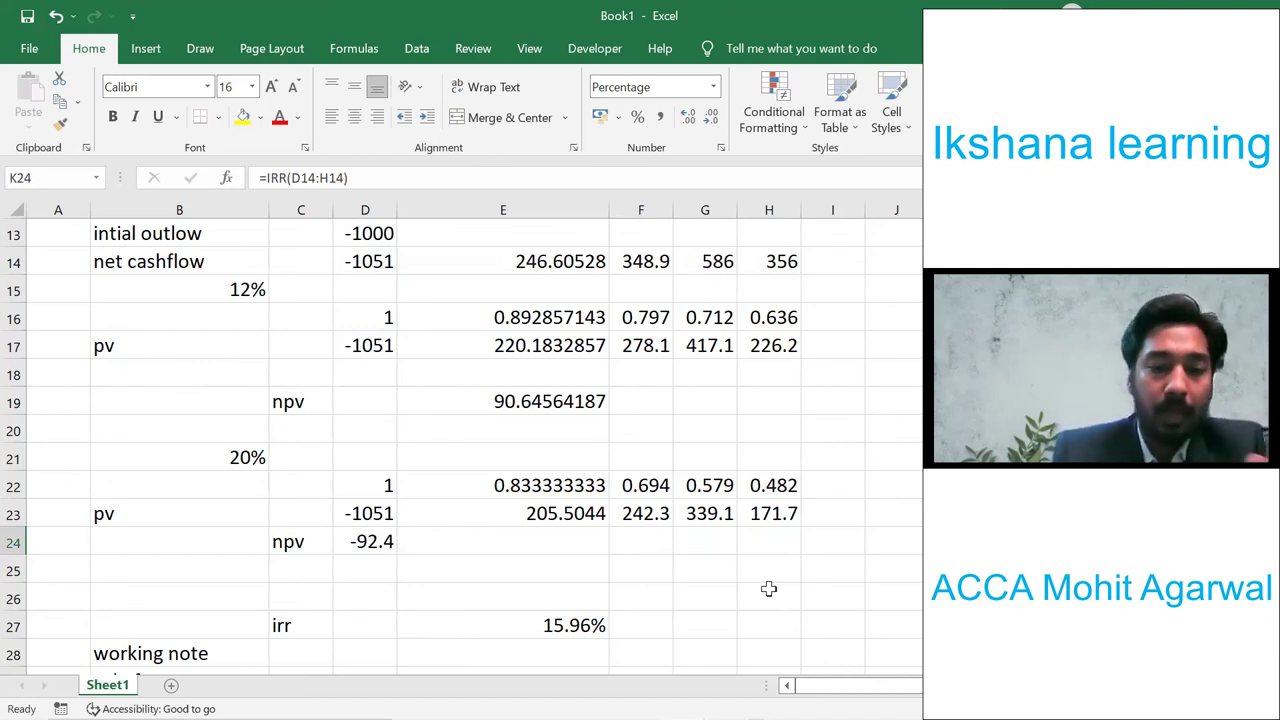
# - Review the appraisal table from the year and unit headings through revenue, cost and net cashflow to the NPV rows
pyautogui.press('Up')
pyautogui.press('Up')
pyautogui.press('Up')
pyautogui.press('Up')
pyautogui.press('Up')
pyautogui.press('Up')
pyautogui.press('Up')
pyautogui.press('Up')
pyautogui.press('Up')
pyautogui.press('Up')
pyautogui.press('Up')
pyautogui.press('Up')
pyautogui.press('Up')
pyautogui.press('Up')
pyautogui.press('Up')
pyautogui.press('Up')
pyautogui.press('Up')
pyautogui.press('Up')
pyautogui.press('Up')
pyautogui.press('Up')
pyautogui.press('Down')
pyautogui.press('Down')
pyautogui.press('Down')
pyautogui.press('Down')
pyautogui.press('Down')
pyautogui.press('Down')
pyautogui.press('Down')
pyautogui.press('Down')
pyautogui.press('Down')
pyautogui.press('Down')
pyautogui.press('Down')
pyautogui.press('Down')
pyautogui.press('Down')
pyautogui.press('Down')
pyautogui.press('Down')
pyautogui.press('Down')
pyautogui.press('Down')
pyautogui.press('Down')
pyautogui.press('Down')
pyautogui.press('Down')
pyautogui.press('Down')
pyautogui.press('Left')
pyautogui.press('Left')
pyautogui.press('Left')
pyautogui.press('Up')
pyautogui.press('Up')
pyautogui.press('Up')
pyautogui.press('Up')
pyautogui.press('Up')
pyautogui.press('Up')
pyautogui.press('Up')
pyautogui.press('Up')
pyautogui.press('Up')
pyautogui.press('Up')
pyautogui.press('Up')
pyautogui.press('Up')
pyautogui.press('Up')
pyautogui.press('Up')
pyautogui.press('Up')
pyautogui.press('Up')
pyautogui.press('Up')
pyautogui.press('Up')
pyautogui.press('Up')
pyautogui.press('Up')
pyautogui.press('Up')
pyautogui.press('Down')
pyautogui.press('Down')
pyautogui.press('Down')
pyautogui.press('Down')
pyautogui.press('Down')
pyautogui.press('Down')
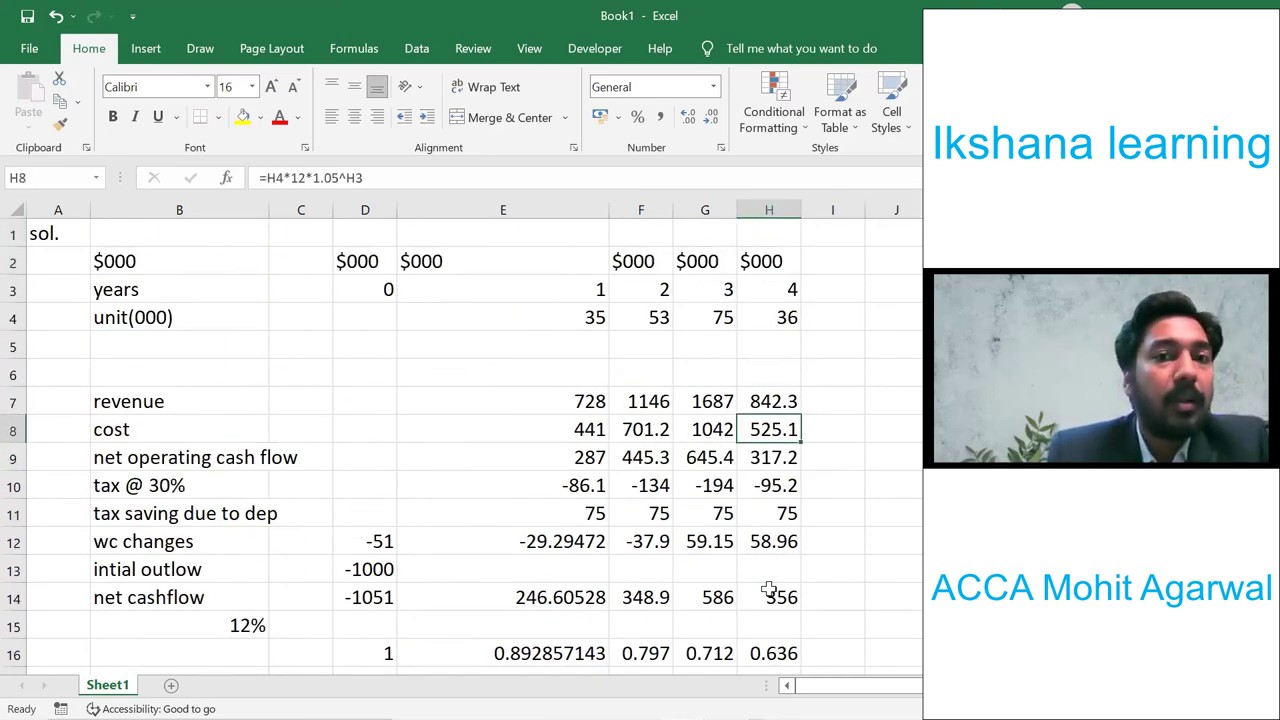
# - Review the 12% and 20% discounting sections with their present values and NPVs, down to the IRR and the start of the working capital note
pyautogui.press('Down')
pyautogui.press('Down')
pyautogui.press('Down')
pyautogui.press('Down')
pyautogui.press('Down')
pyautogui.press('Down')
pyautogui.press('Down')
pyautogui.press('Down')
pyautogui.press('Down')
pyautogui.press('Down')
pyautogui.press('Down')
pyautogui.press('Down')
pyautogui.press('Down')
pyautogui.press('Down')
pyautogui.press('Down')
pyautogui.press('Down')
pyautogui.press('Down')
pyautogui.press('Down')
pyautogui.press('Down')
pyautogui.press('Up')
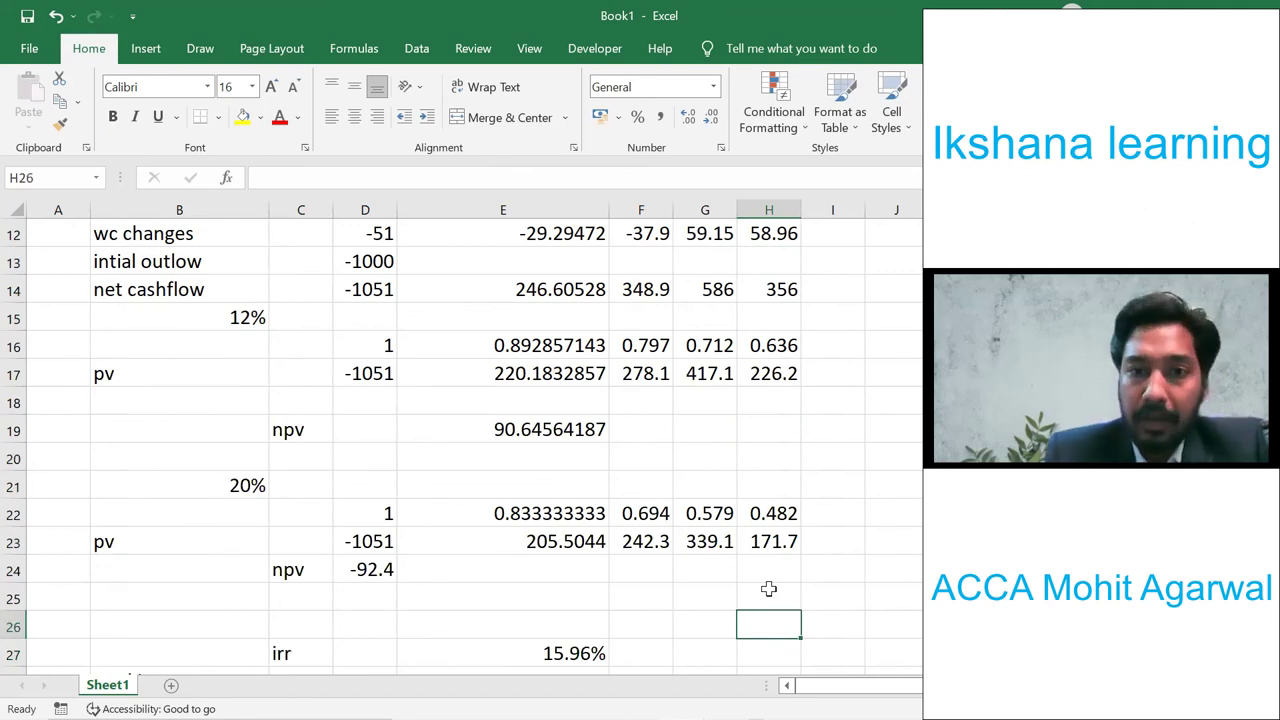
pyautogui.press('Down')
pyautogui.press('Down')
pyautogui.press('Down')
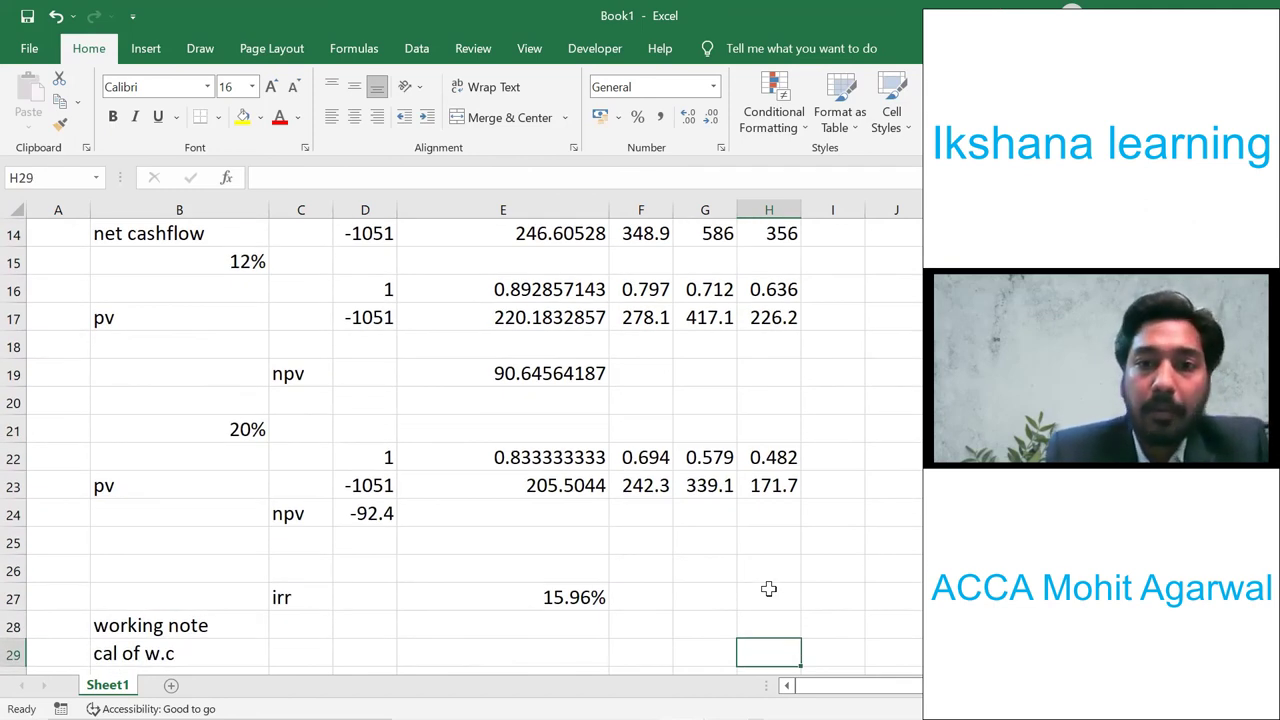
pyautogui.press('Down')
pyautogui.press('Up')
pyautogui.press('Up')
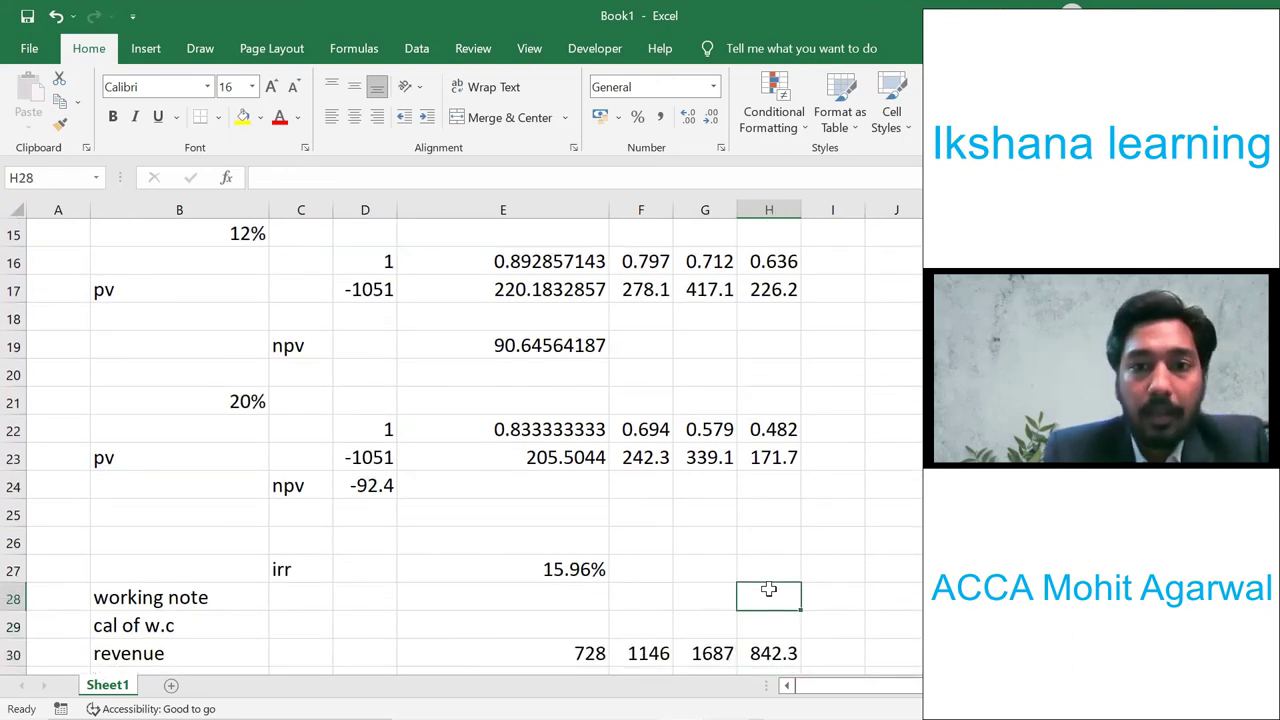